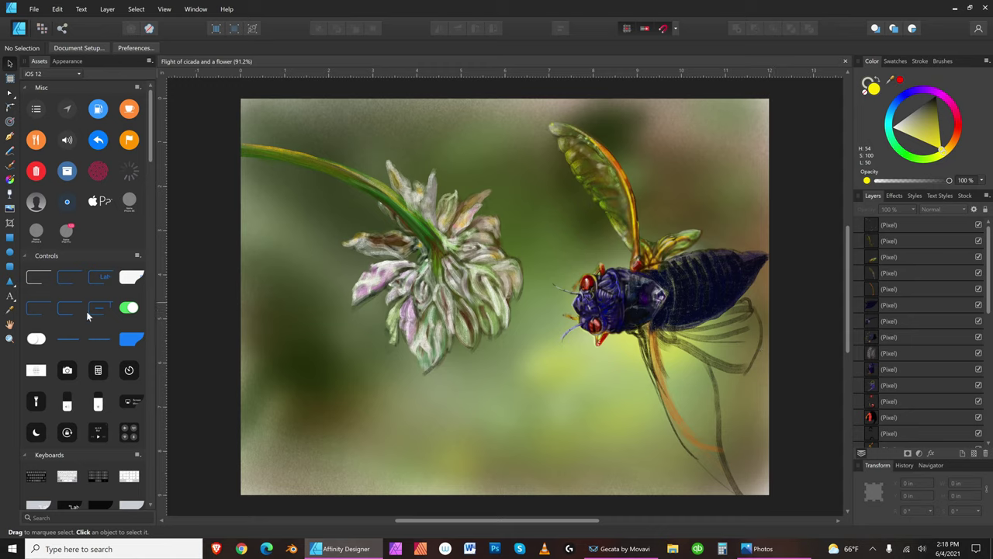
Step: Change the fill colour to a saturated orange with hue 27
left_click(9, 338)
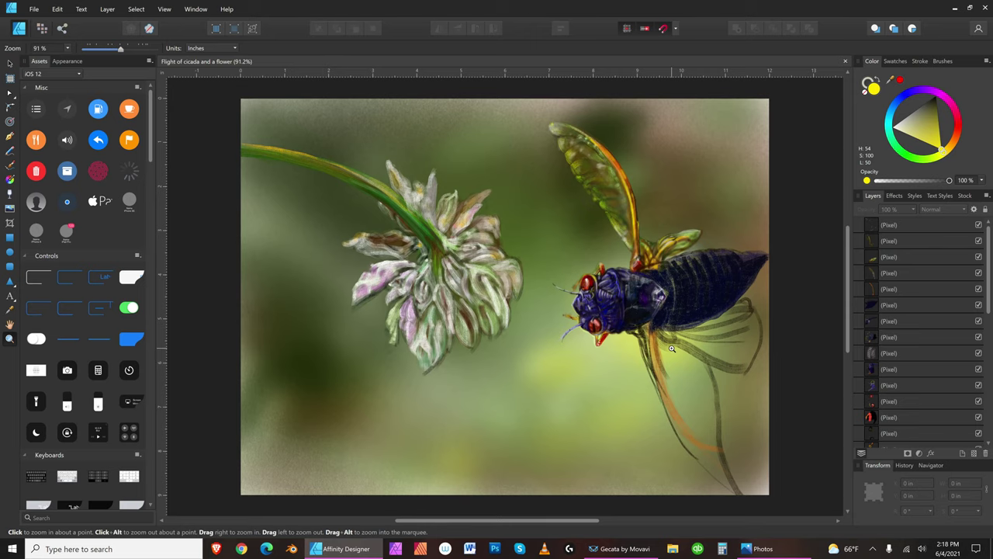
left_click_drag(717, 363, 802, 378)
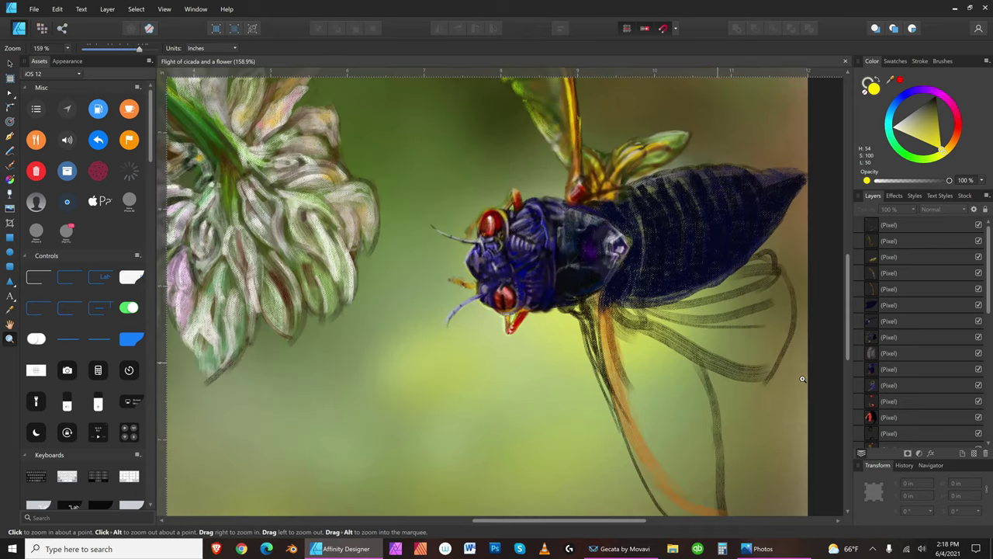
left_click(11, 324)
left_click_drag(702, 448, 562, 358)
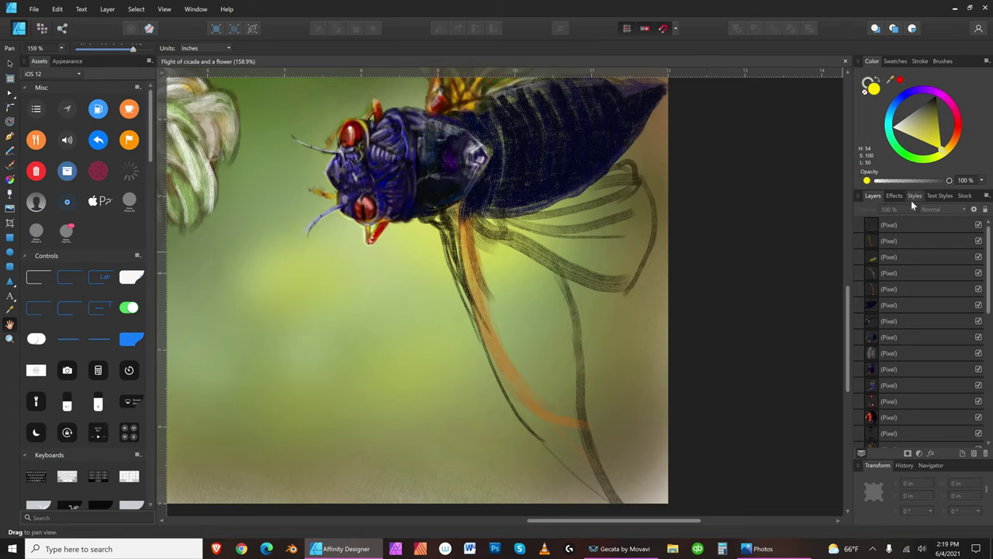
left_click(953, 146)
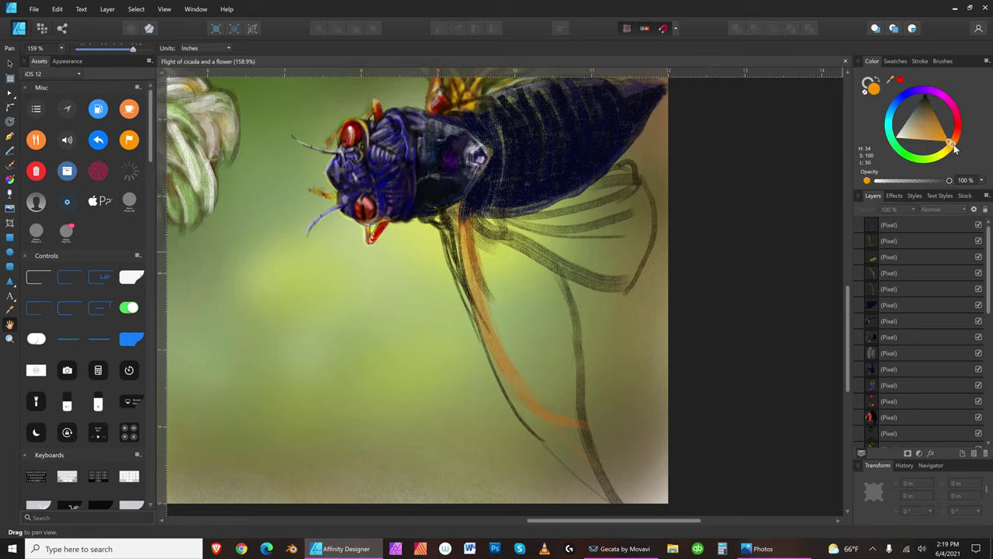
left_click_drag(955, 146, 958, 144)
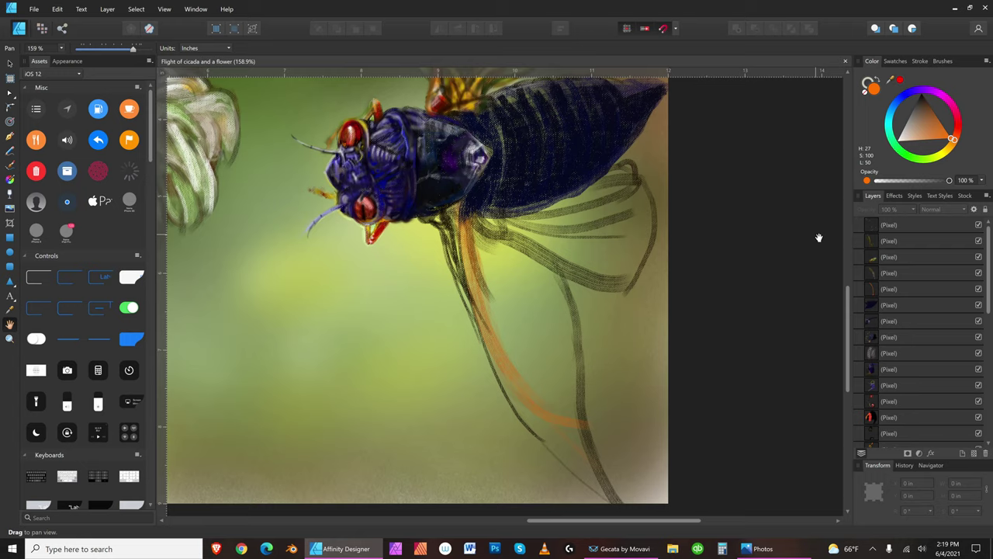
Step: Add a pixel layer above the topmost layer and darken the orange fill colour to brown, lightness 16
left_click(933, 221)
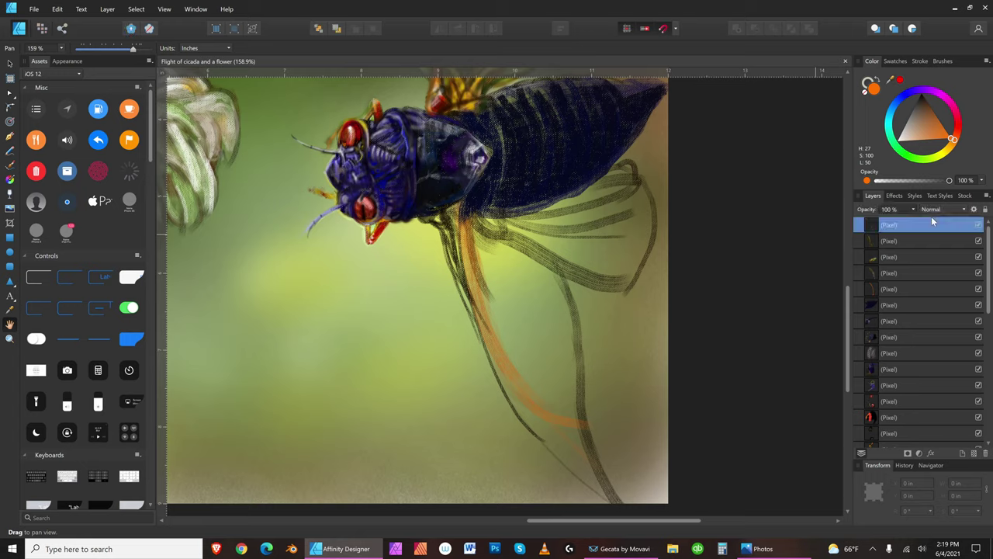
left_click(974, 453)
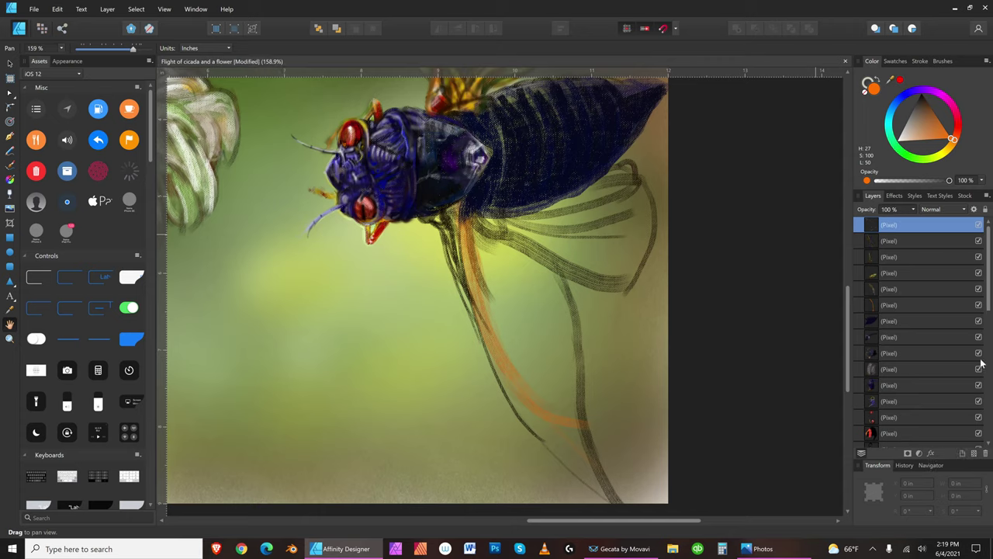
left_click(932, 109)
left_click(942, 61)
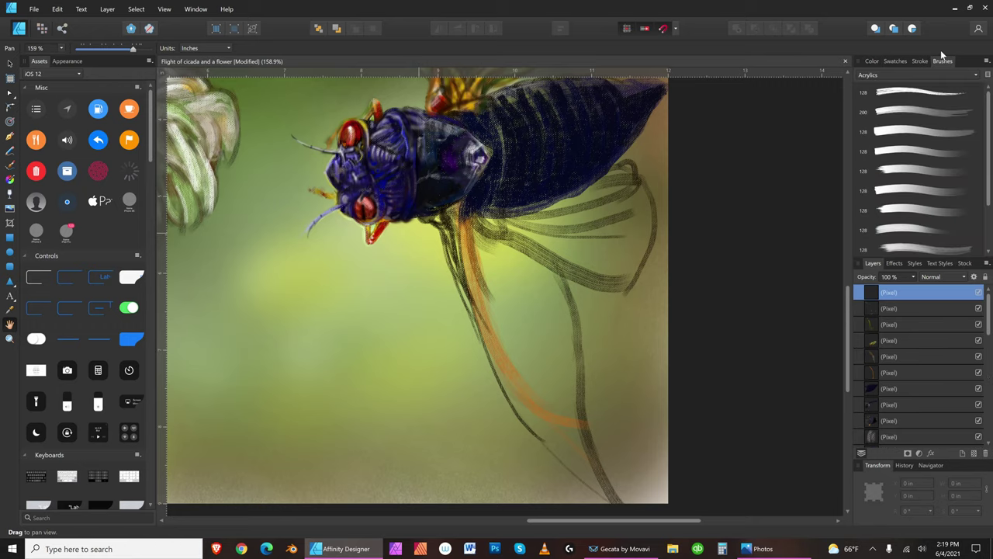
left_click(975, 79)
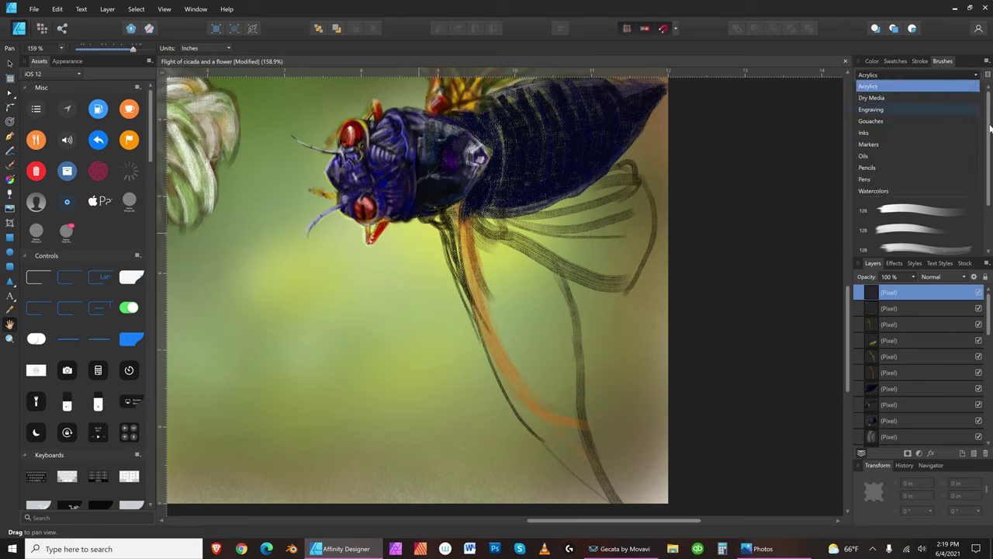
left_click(990, 126)
left_click(975, 77)
Step: Switch to the Pixel Persona, load the Gouaches brush category and select its third brush, size 128
left_click(42, 29)
left_click(41, 28)
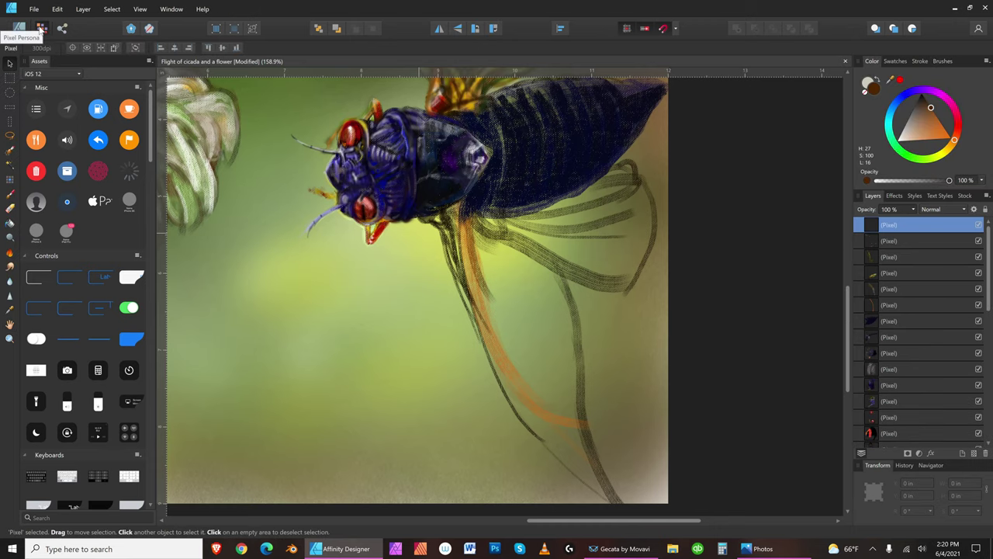
left_click(943, 61)
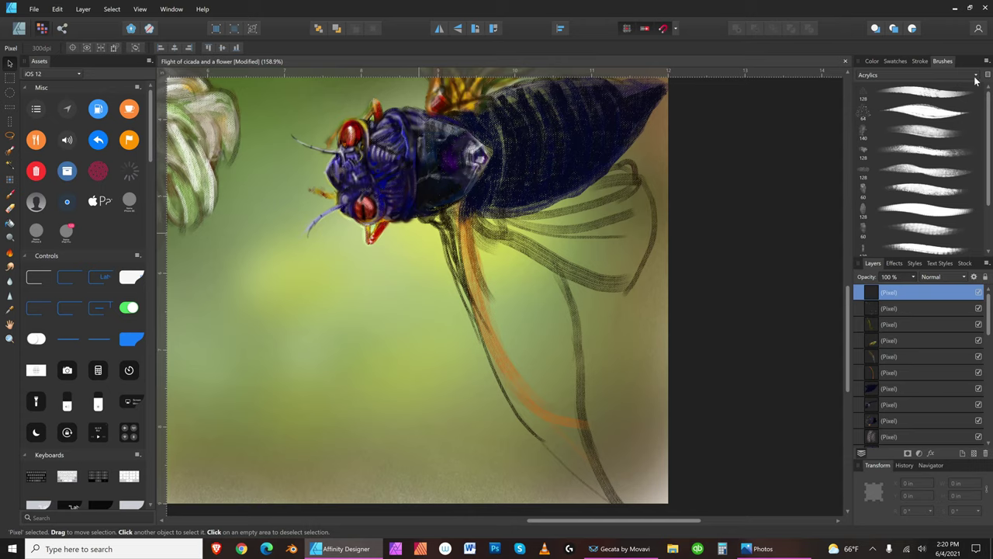
left_click(974, 75)
left_click(872, 132)
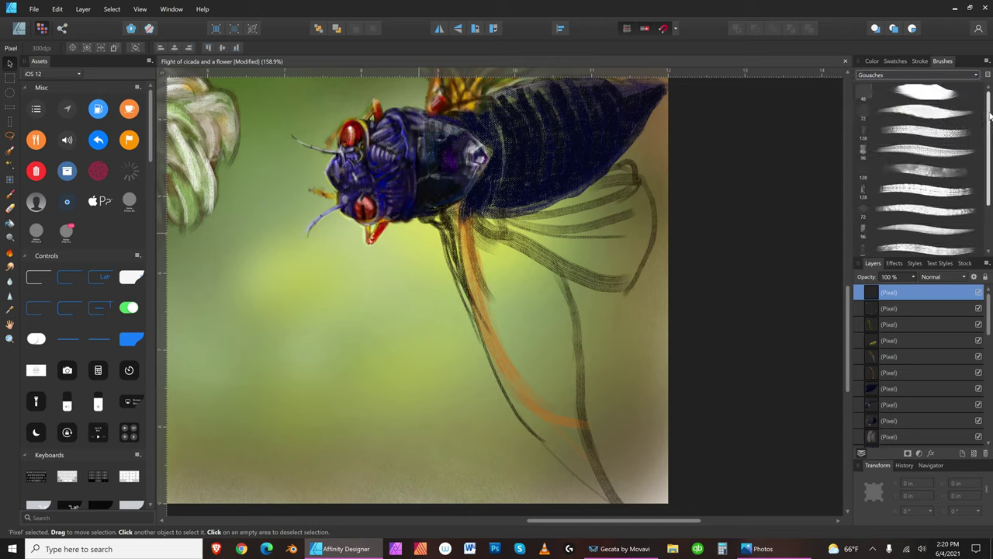
left_click(936, 137)
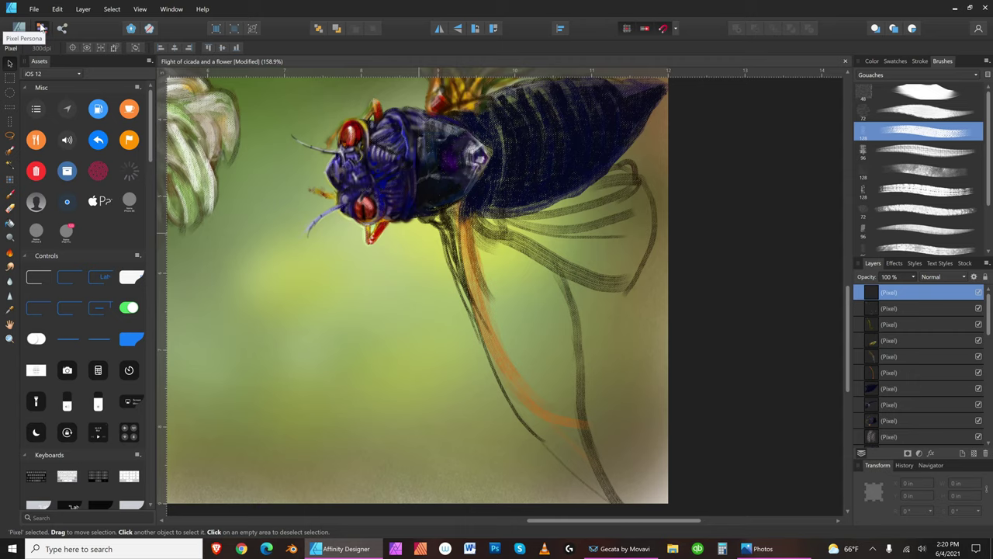
left_click(872, 61)
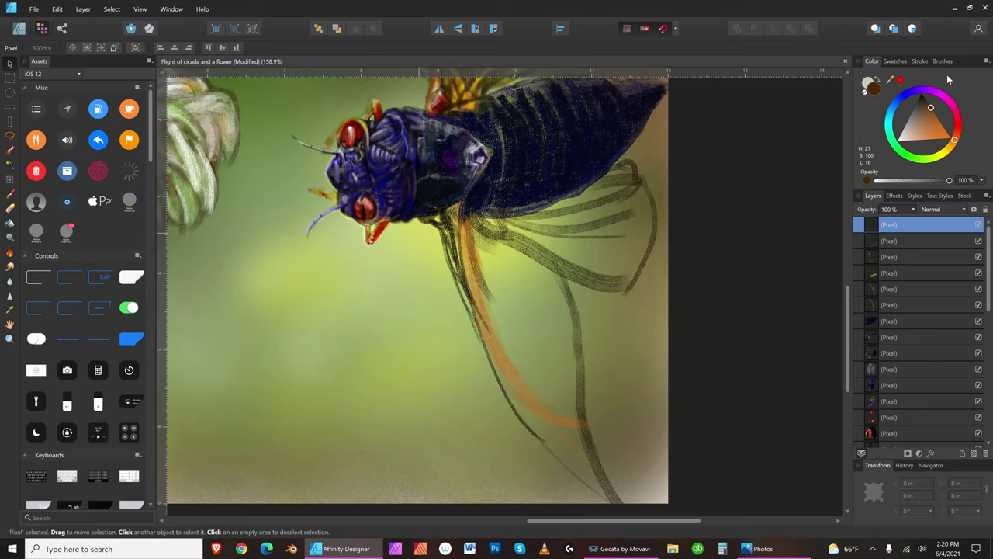
Step: Undo the accidental move and selection of the background layer
left_click(411, 227)
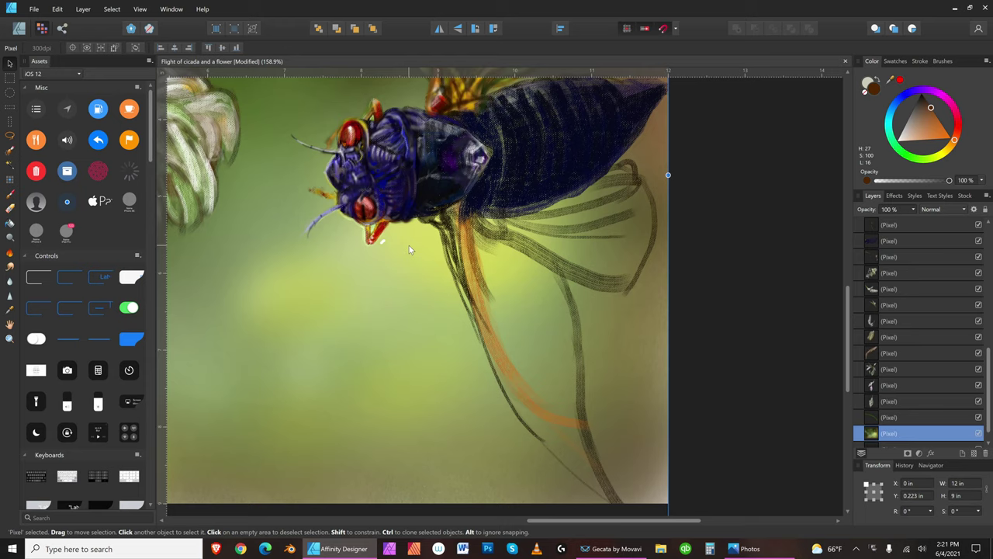
left_click(58, 8)
left_click(62, 18)
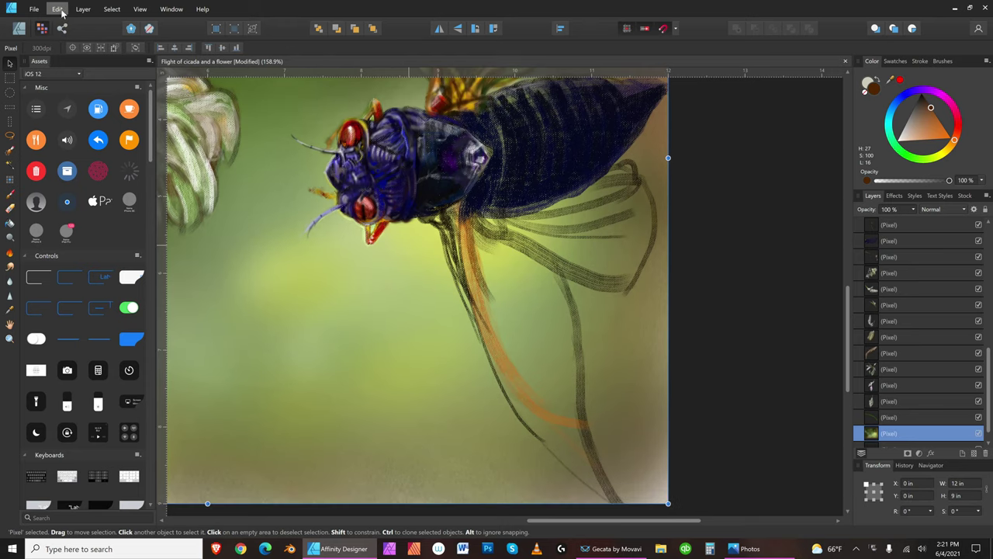
left_click(58, 10)
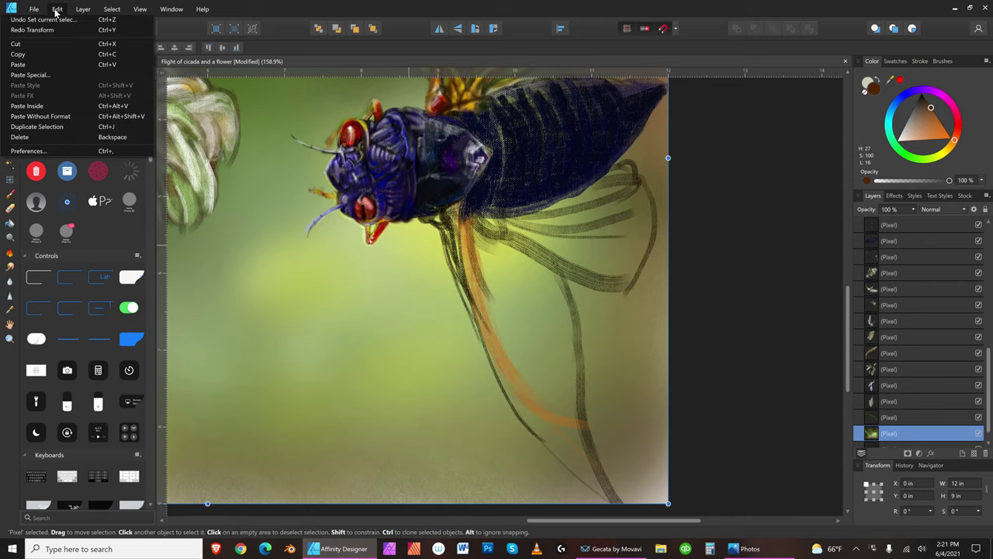
left_click(58, 21)
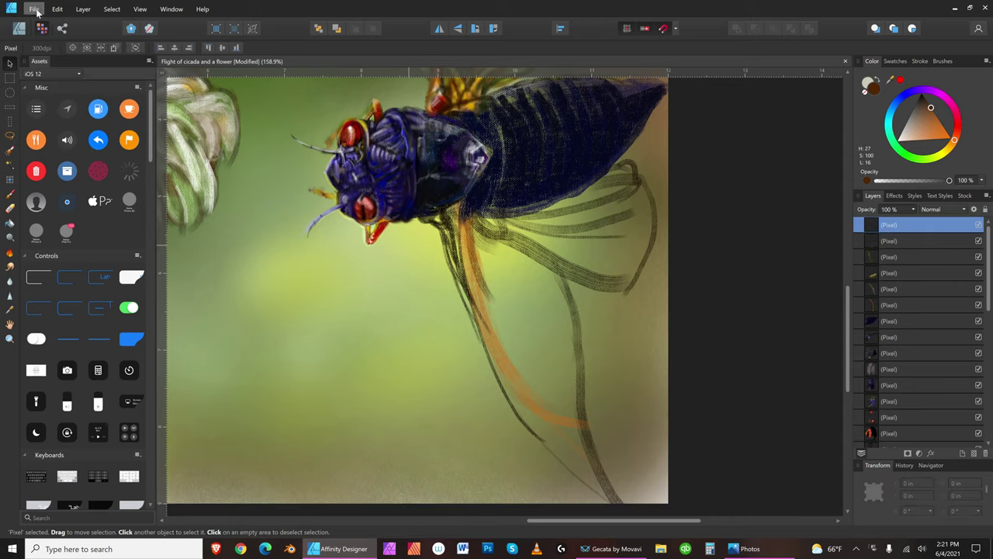
Step: Close the cicada and flower document without saving changes and reopen it from the recent files
left_click(36, 11)
left_click(39, 83)
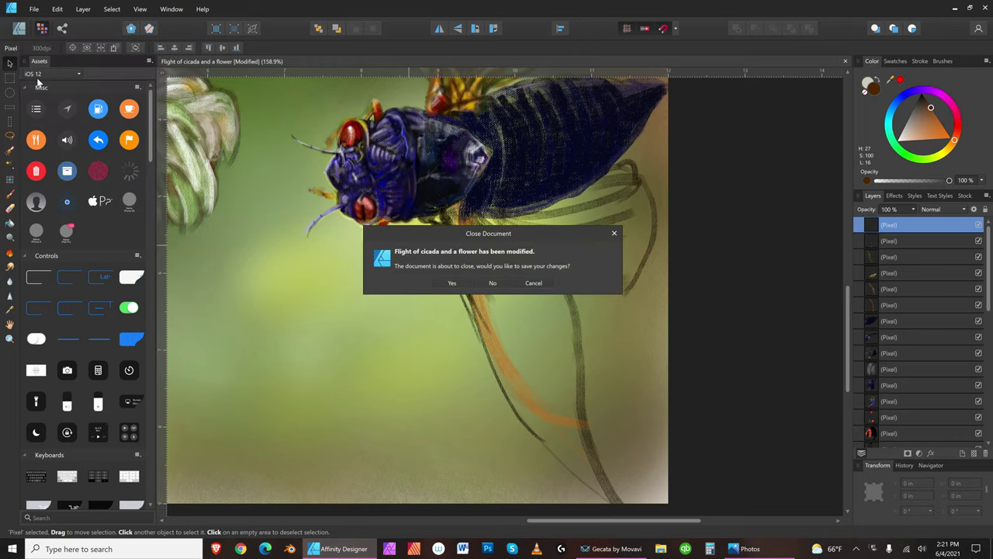
left_click(491, 283)
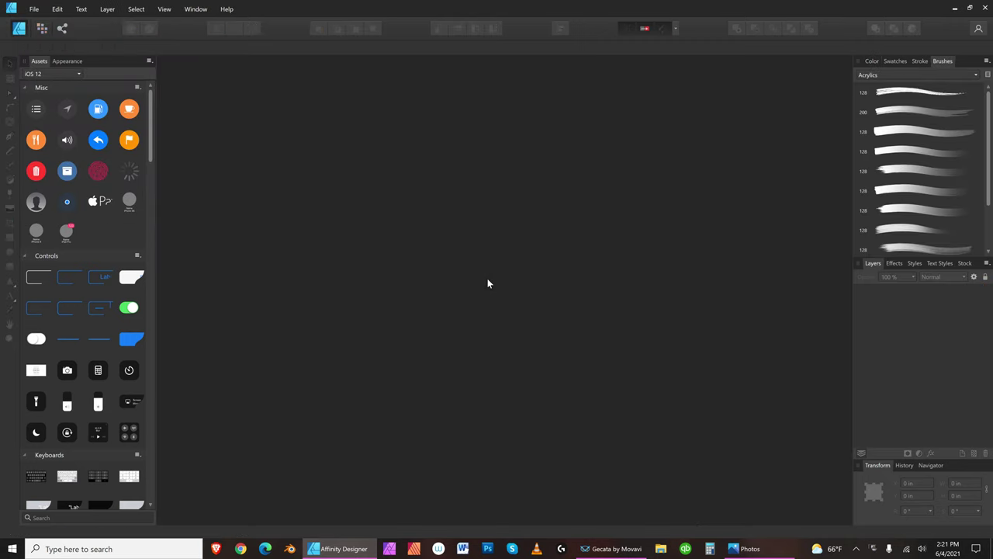
left_click(36, 10)
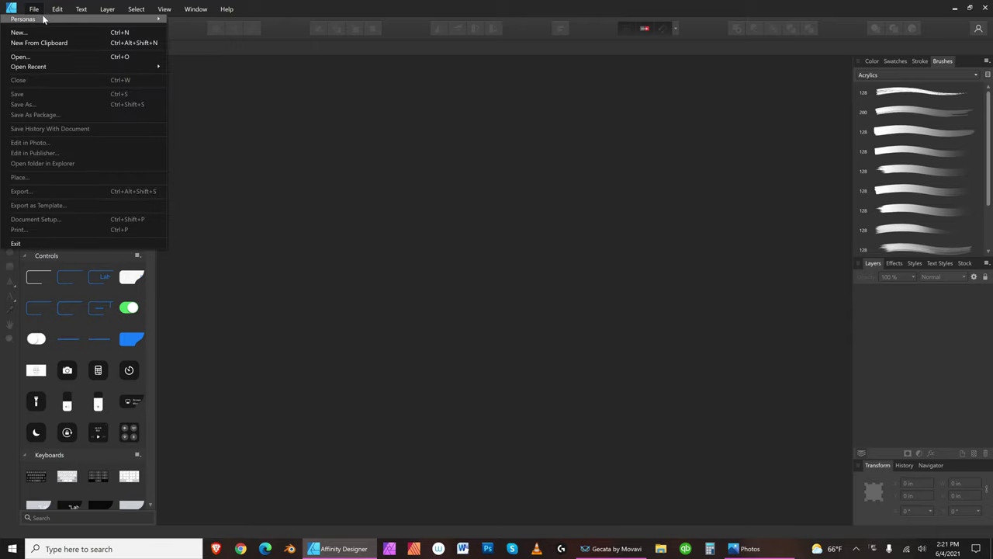
mouse_move(42, 22)
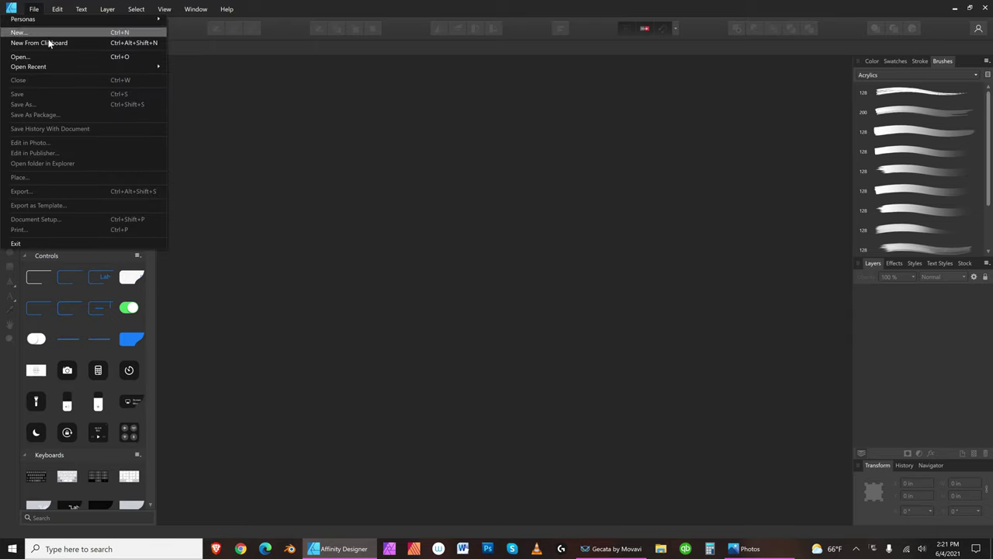
mouse_move(59, 66)
left_click(222, 68)
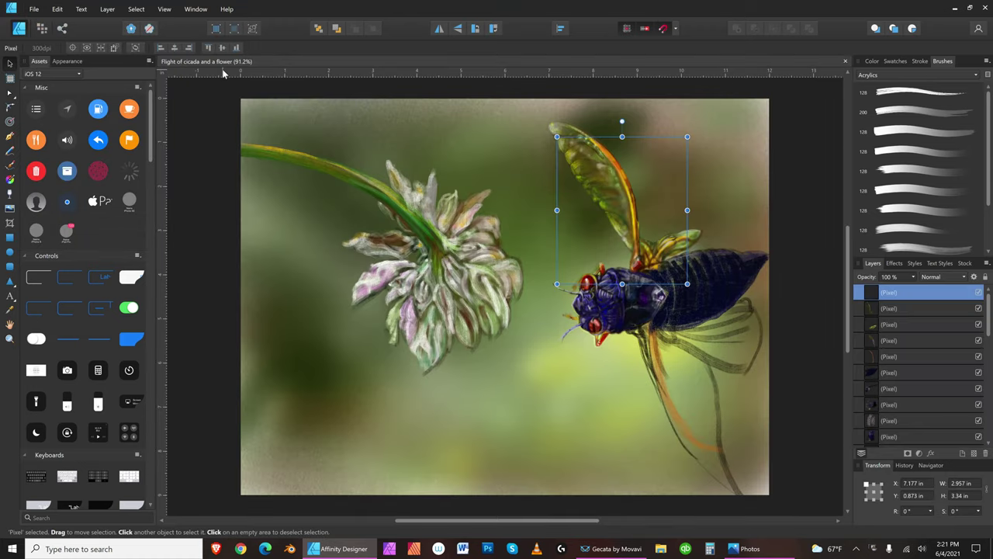
Step: Add a new pixel layer above the topmost layer of the reopened painting
left_click(791, 314)
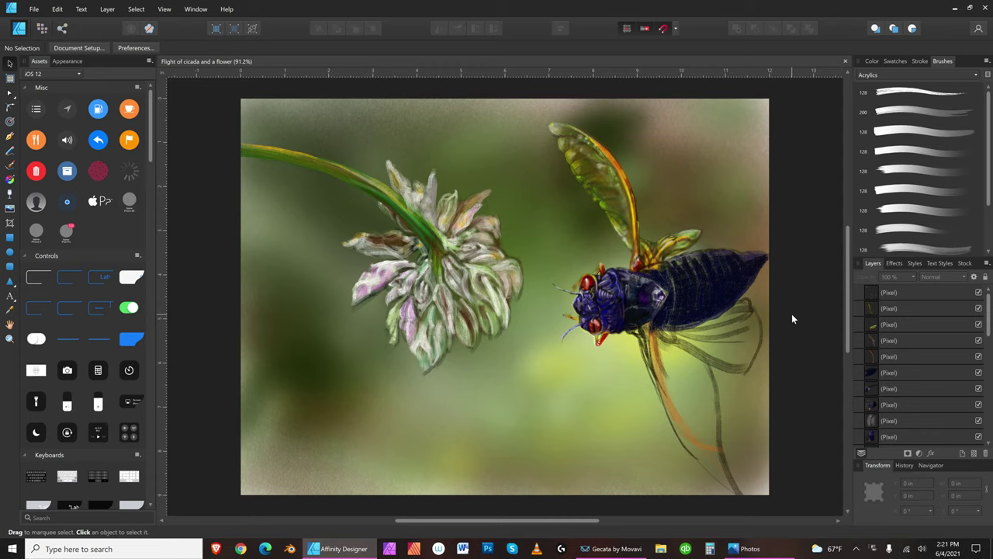
left_click(932, 289)
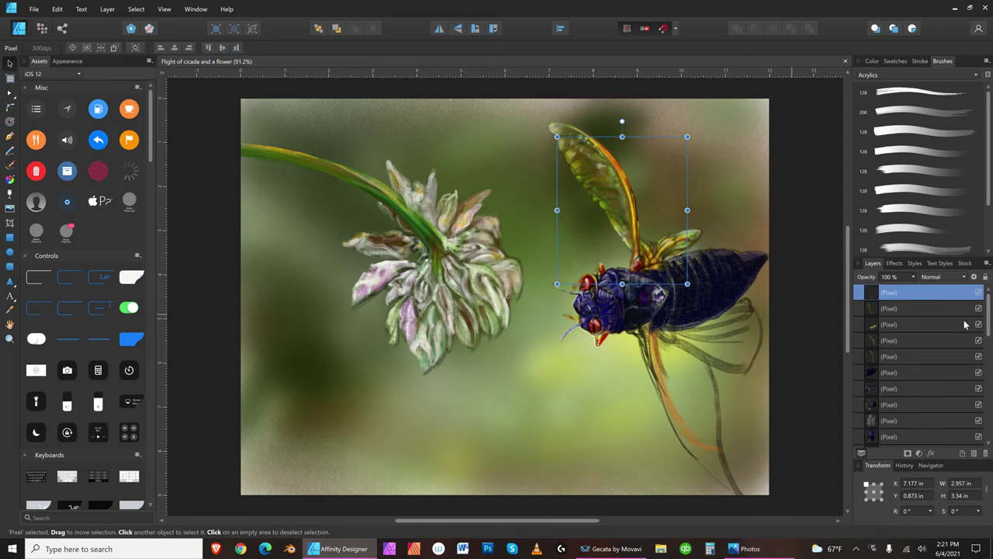
left_click(973, 453)
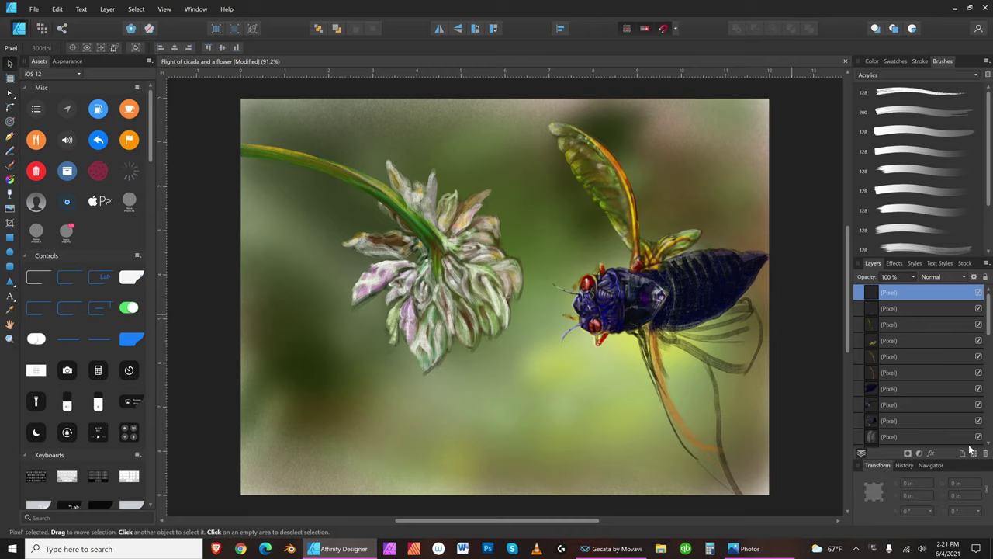
Step: Activate the Paint Brush in the Pixel Persona with the third Gouaches brush, 128 px wide, for work around the cicada's lower wing
key("h")
left_click_drag(747, 346, 601, 277)
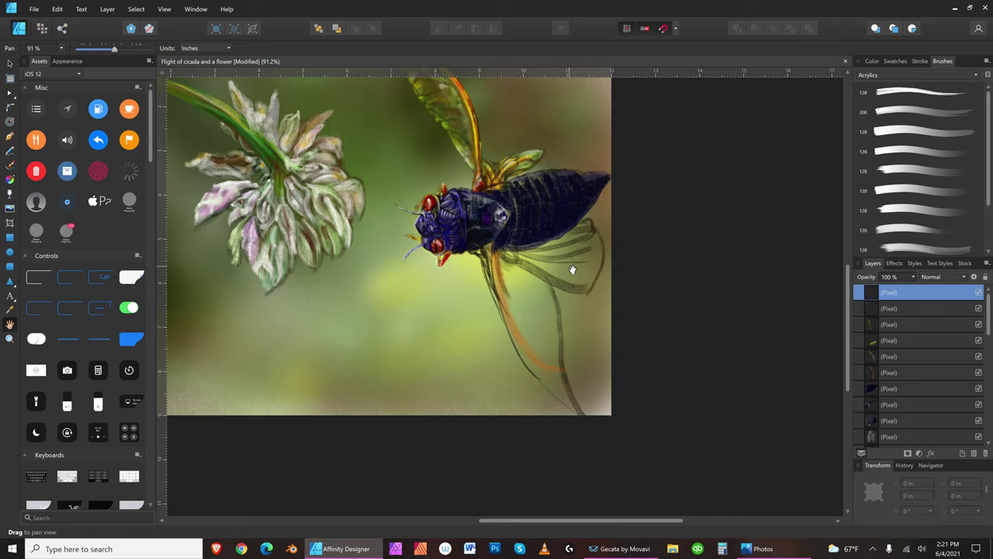
left_click(9, 338)
left_click_drag(541, 282, 615, 273)
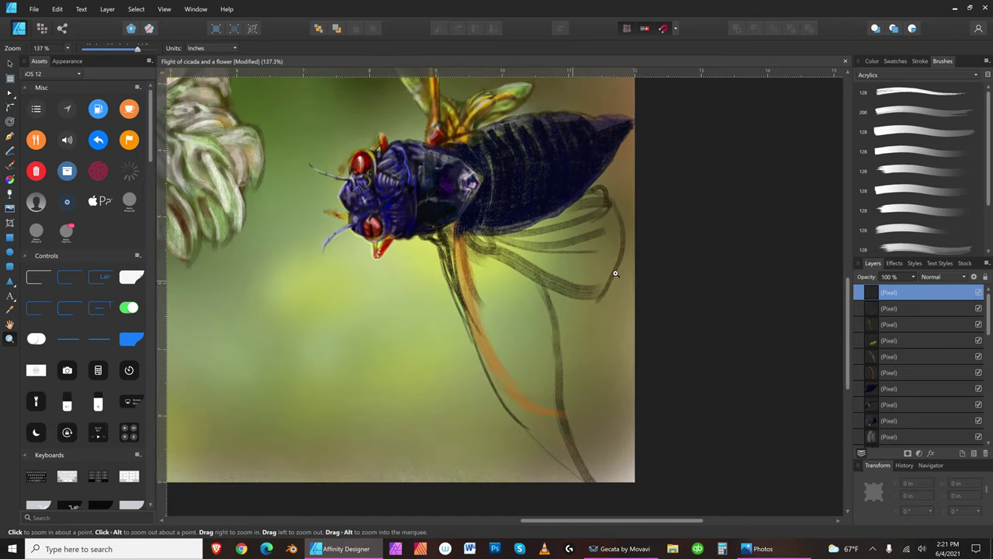
left_click(9, 324)
left_click_drag(507, 299, 613, 321)
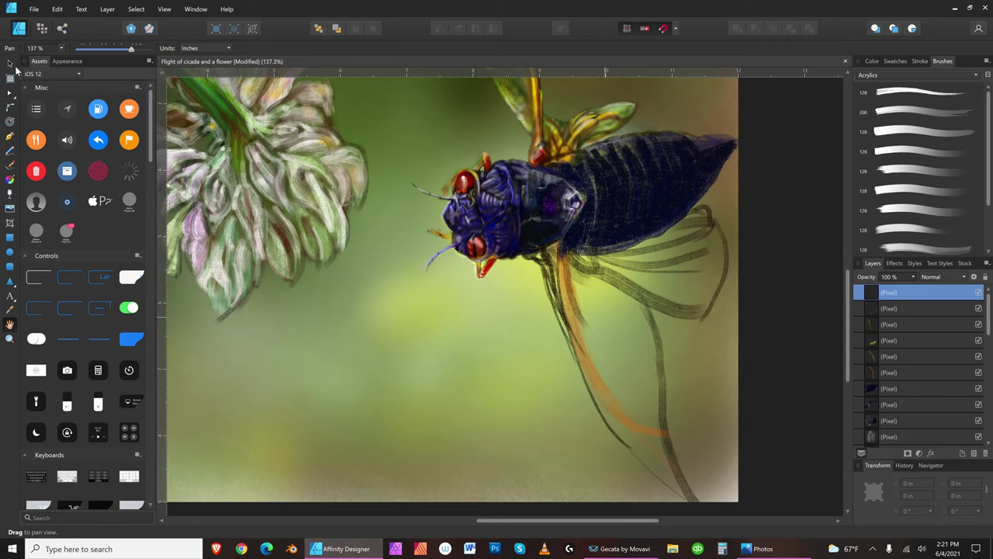
left_click(41, 29)
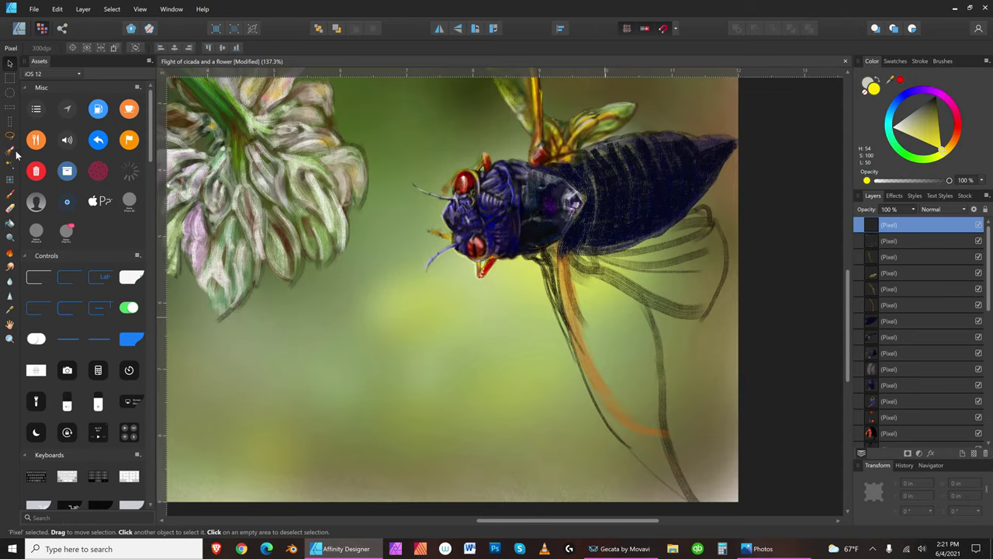
left_click(10, 194)
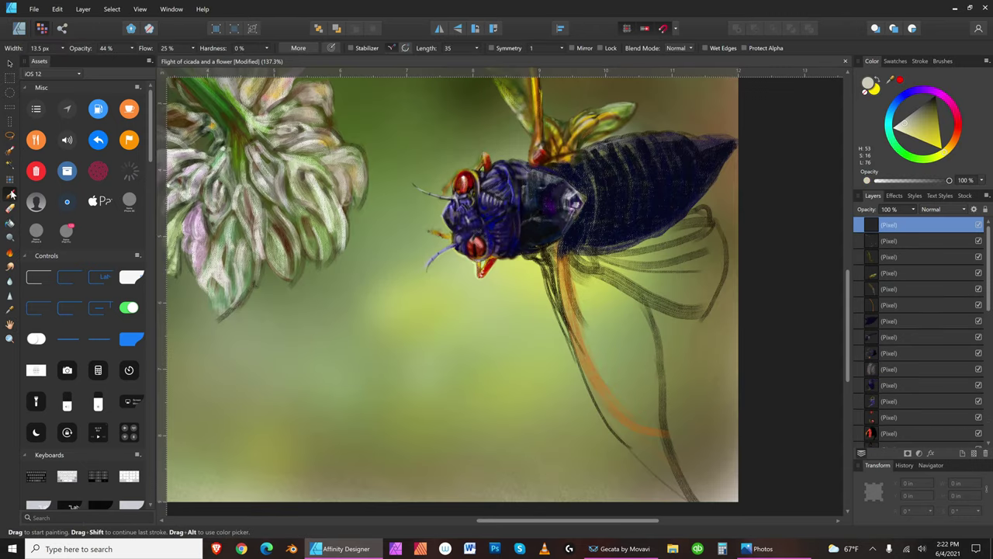
left_click(943, 61)
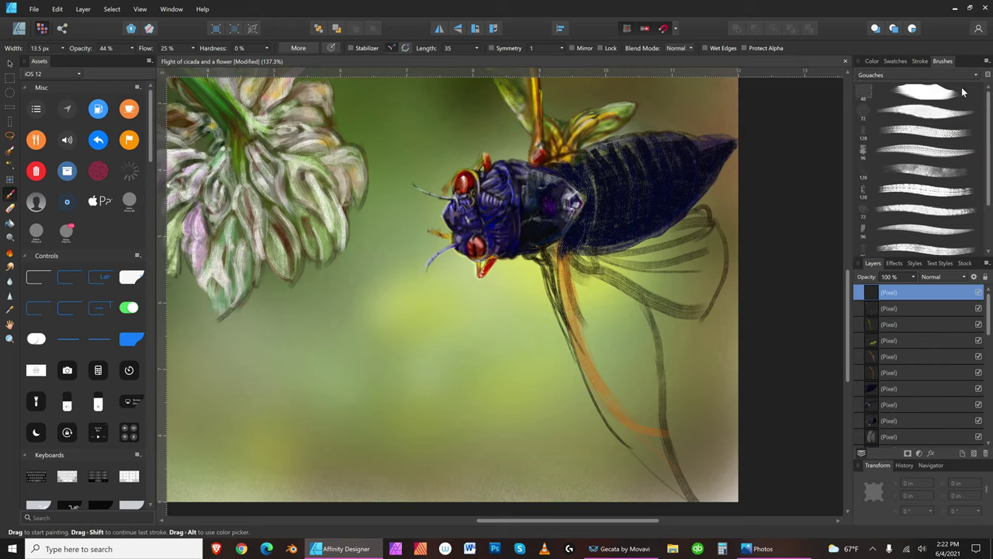
left_click(934, 132)
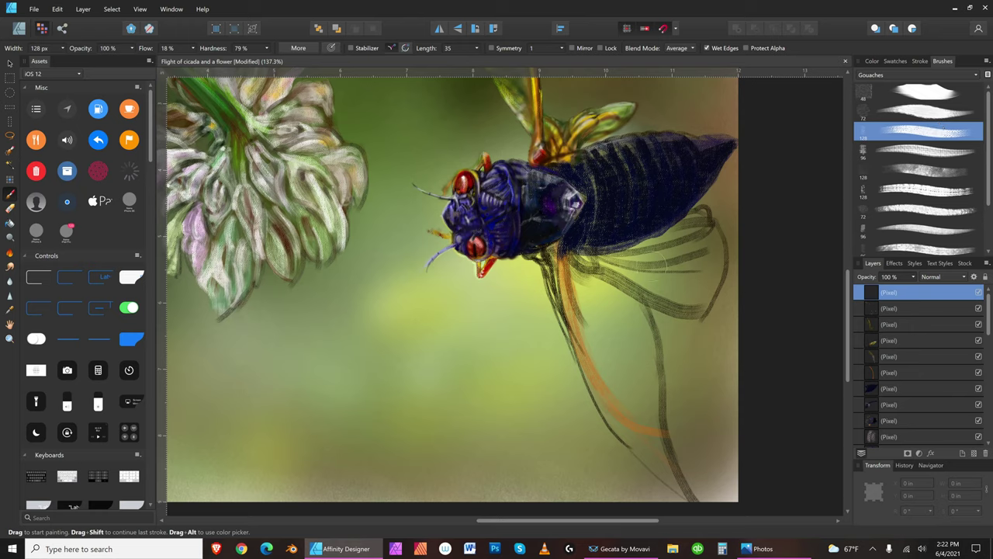
Step: Set the paint colour for the topmost pixel layer to a dark reddish brown (H 15, S 100, L 14)
double_click(937, 292)
left_click(973, 294)
left_click(874, 61)
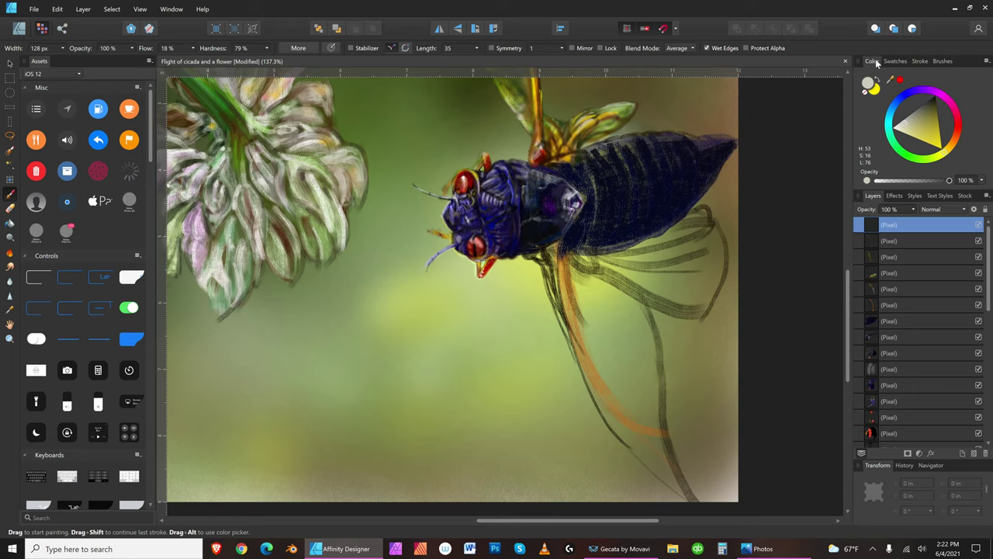
left_click(957, 116)
left_click(956, 133)
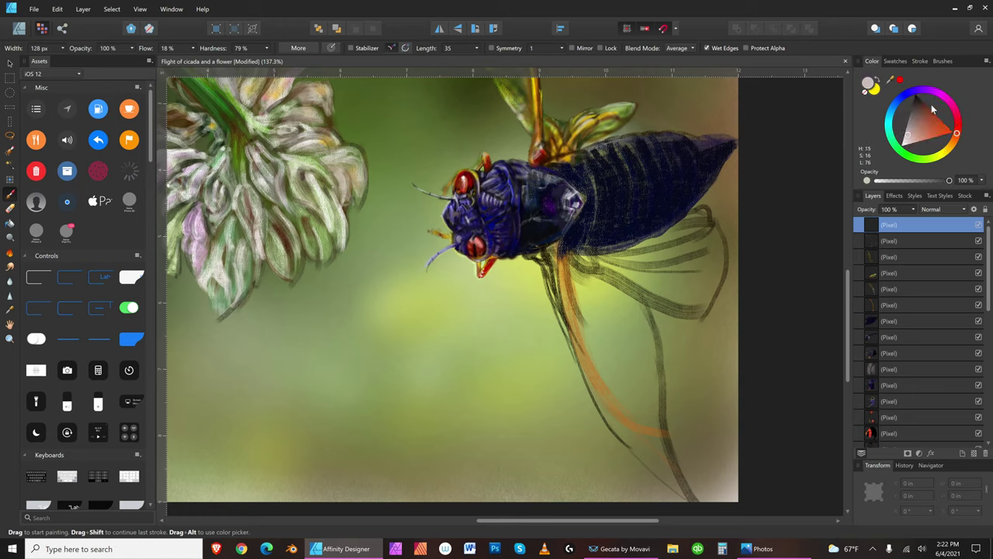
left_click_drag(918, 101, 931, 100)
Step: Reduce the brush size and paint a short downward stroke below the cicada's thorax to start a front leg
key("bracketleft")
key("bracketleft")
key("bracketleft")
key("bracketleft")
key("bracketleft")
key("bracketright")
key("bracketleft")
key("bracketleft")
left_click_drag(510, 270, 518, 293)
Step: Build up the leg's upper segment with more dark brown strokes beside the first one, varying the fine brush width
key("bracketleft")
key("bracketleft")
key("bracketleft")
key("bracketleft")
key("bracketright")
key("bracketright")
key("bracketright")
key("bracketright")
key("bracketleft")
key("bracketleft")
key("bracketleft")
key("bracketleft")
key("bracketleft")
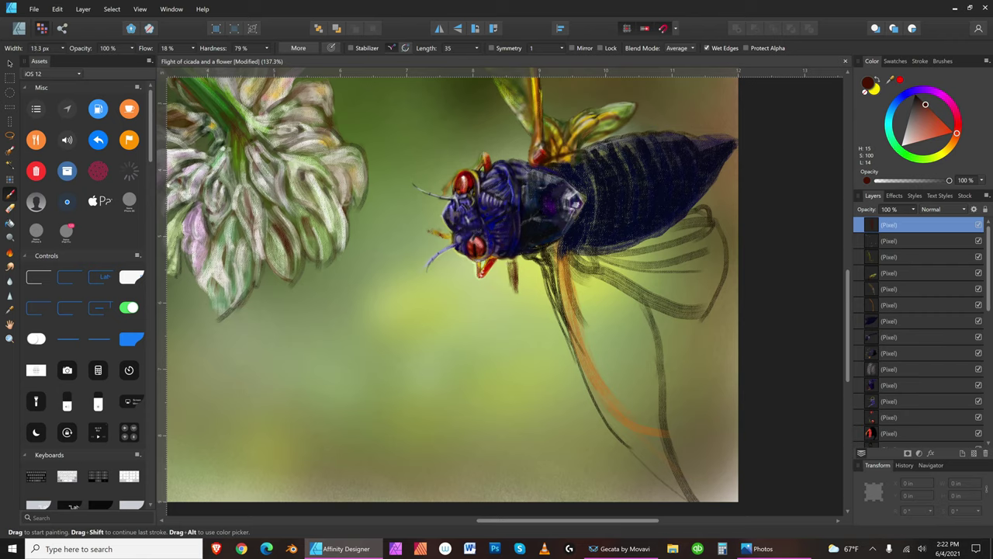
key("bracketright")
key("bracketright")
key("bracketright")
key("bracketright")
left_click_drag(509, 277, 509, 293)
Step: Darken the upper leg segment with a deeper brown (H 15, S 92, L 9), using a brush about 20 px wide
key("bracketleft")
key("bracketleft")
key("bracketright")
key("bracketright")
key("bracketleft")
left_click_drag(925, 106, 920, 101)
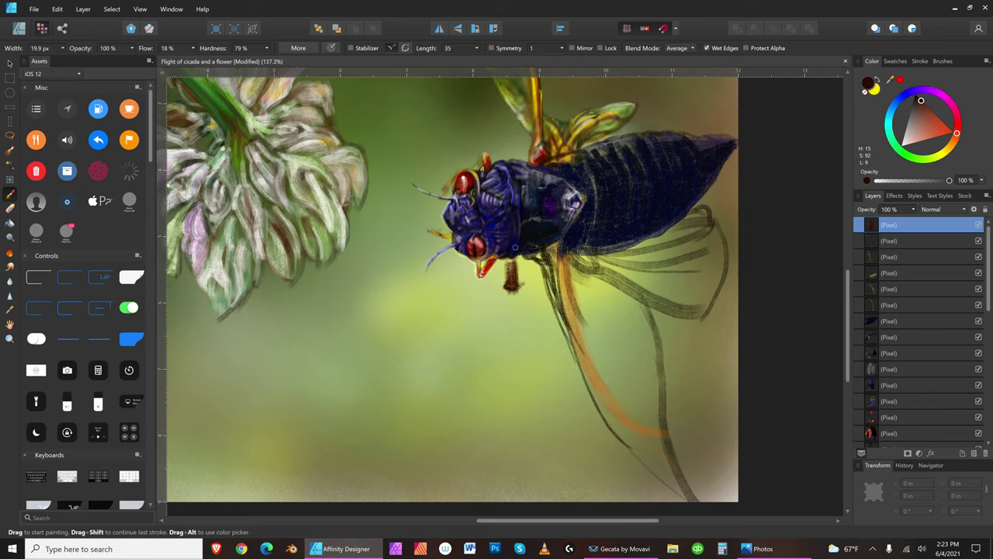
key("bracketleft")
key("bracketleft")
key("bracketleft")
Step: Clean up the sides and ragged lower end of the leg segment with the Erase Brush at 58% opacity, varying its width
left_click(11, 208)
key("bracketright")
key("bracketright")
key("bracketleft")
key("bracketleft")
key("bracketleft")
key("bracketleft")
key("bracketleft")
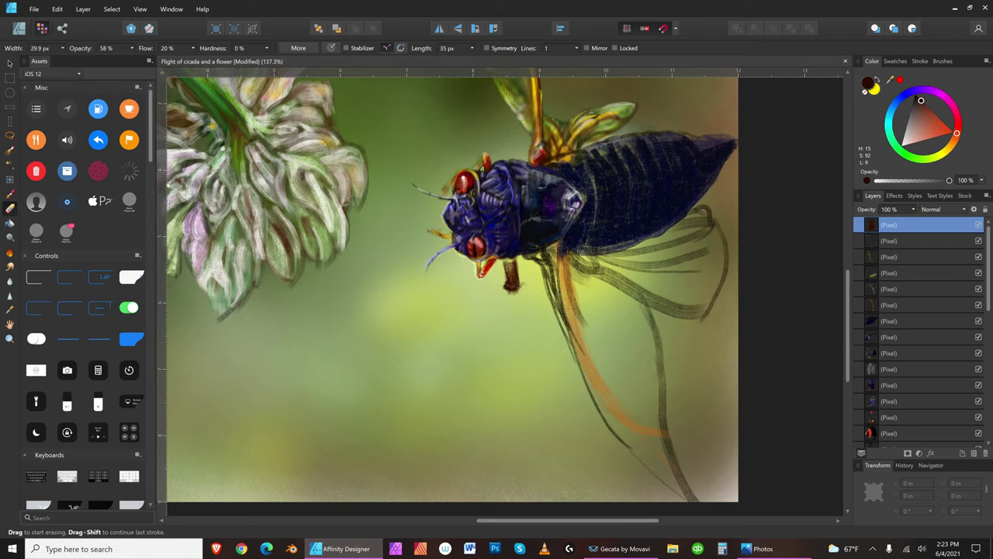
key("bracketright")
key("bracketright")
key("bracketright")
key("bracketleft")
key("bracketleft")
key("bracketleft")
key("bracketright")
key("bracketright")
key("bracketleft")
key("bracketleft")
key("bracketleft")
key("bracketleft")
key("bracketleft")
key("bracketleft")
key("bracketright")
key("bracketright")
key("bracketright")
key("bracketright")
key("bracketleft")
key("bracketleft")
key("bracketleft")
key("bracketright")
key("bracketright")
key("bracketright")
key("bracketright")
key("bracketright")
key("bracketright")
key("bracketright")
key("bracketleft")
key("bracketleft")
key("bracketleft")
key("bracketright")
key("bracketright")
key("bracketright")
key("bracketright")
key("bracketright")
key("bracketright")
key("bracketright")
key("bracketright")
key("bracketright")
key("bracketright")
key("bracketright")
key("bracketright")
key("bracketright")
key("bracketright")
key("bracketleft")
key("bracketleft")
key("bracketleft")
key("bracketleft")
key("bracketleft")
key("bracketleft")
key("bracketleft")
key("bracketleft")
key("bracketleft")
key("bracketleft")
key("bracketleft")
key("bracketleft")
Step: Shade the upper part of the leg segment with the Paint Brush in near-black (H 15, S 53, L 4)
left_click(916, 96)
key("bracketleft")
key("bracketleft")
key("bracketleft")
key("bracketleft")
key("bracketleft")
left_click(10, 192)
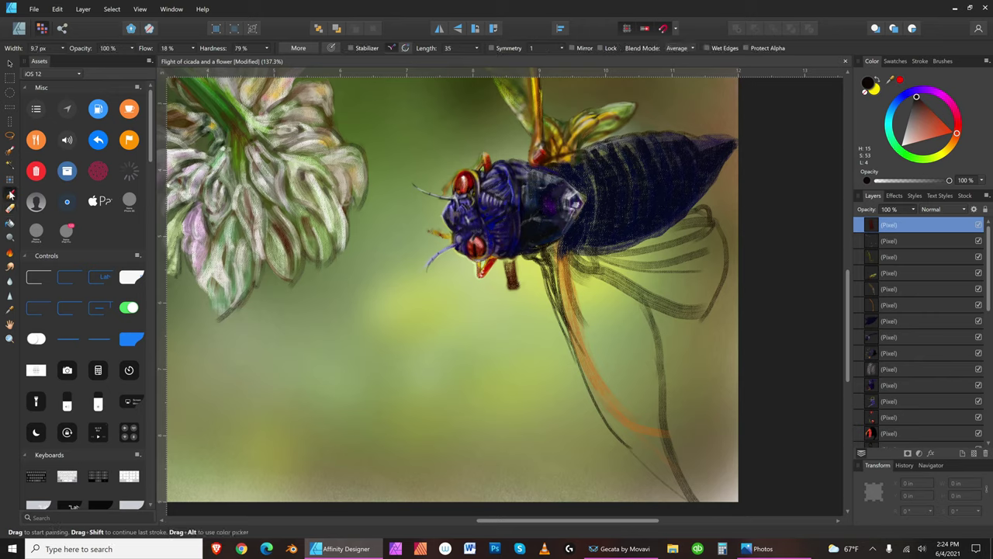
key("bracketright")
key("bracketright")
key("bracketright")
key("bracketleft")
key("bracketleft")
key("bracketleft")
key("bracketright")
key("bracketright")
key("bracketright")
key("bracketright")
left_click_drag(514, 264, 514, 268)
Step: Paint a thin, spiny near-black joint at the lower end of the leg segment with a finer brush
key("bracketleft")
key("bracketleft")
key("bracketleft")
key("bracketleft")
key("bracketleft")
key("bracketleft")
key("bracketleft")
key("bracketright")
key("bracketright")
key("bracketleft")
key("bracketleft")
Step: Paint the lower leg segment in a muted medium brown (H 15, S 33, L 40) with a brush about 8 px wide
left_click(917, 118)
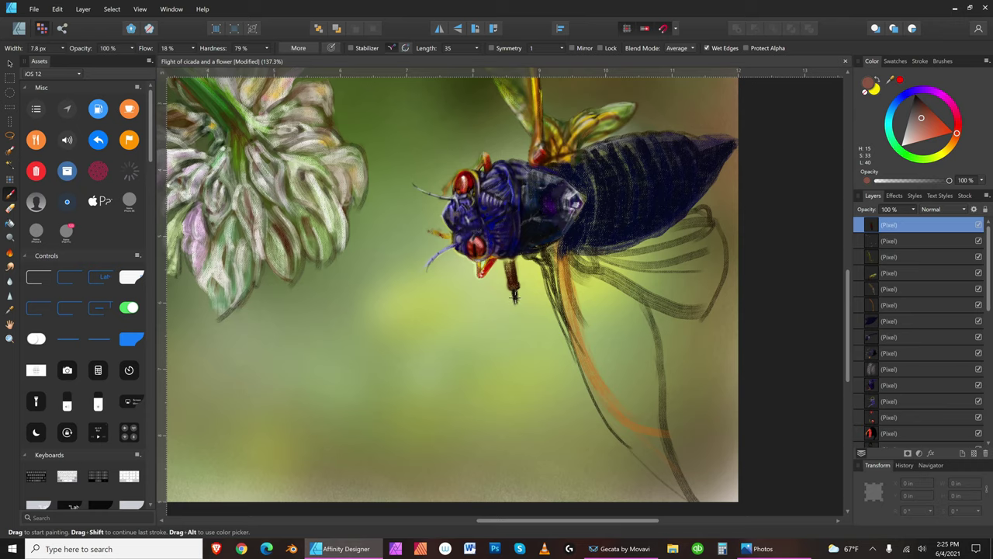
key("bracketright")
key("bracketright")
key("bracketleft")
key("bracketright")
key("bracketright")
key("bracketleft")
key("bracketleft")
key("bracketright")
Step: Add dark brown shading to the lower leg segment with small strokes
left_click(919, 100)
key("bracketleft")
key("bracketright")
key("bracketleft")
Step: Lighten the lower leg with a paler muted brown on a finer brush, and shift the paint colour to pale yellowish grey (H 58, S 17, L 63)
left_click(916, 123)
left_click(912, 128)
key("bracketleft")
key("bracketleft")
key("bracketleft")
key("bracketleft")
key("bracketleft")
left_click(946, 155)
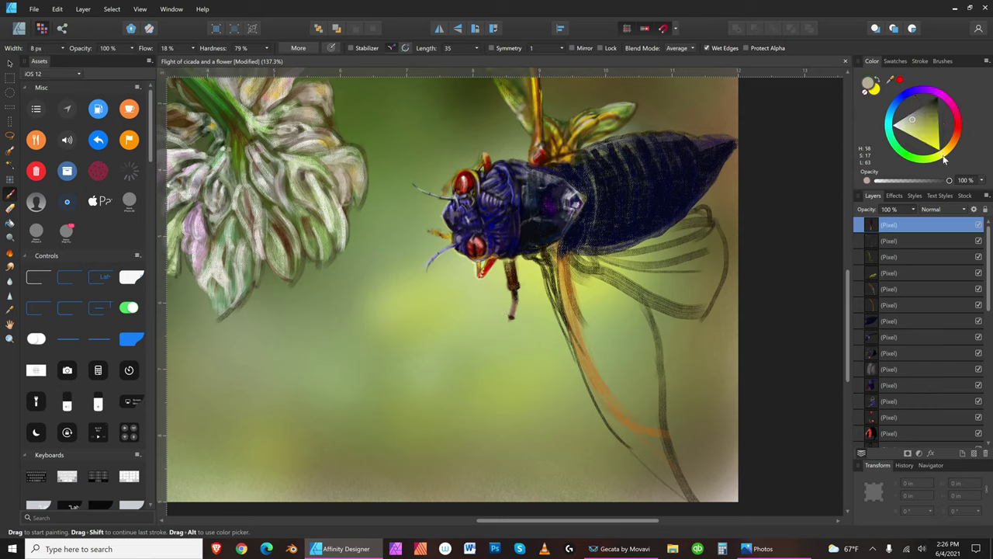
Step: Paint bright yellow highlights (H 58, S 100, L 50) on the upper segment of the lower front leg with a brush about 13 px wide
key("bracketleft")
key("bracketleft")
key("bracketright")
key("bracketright")
key("bracketright")
key("bracketleft")
key("bracketright")
key("bracketright")
key("bracketright")
key("bracketleft")
key("bracketleft")
key("bracketleft")
key("bracketright")
key("bracketright")
key("bracketright")
key("bracketleft")
key("bracketleft")
key("bracketright")
key("bracketleft")
key("bracketright")
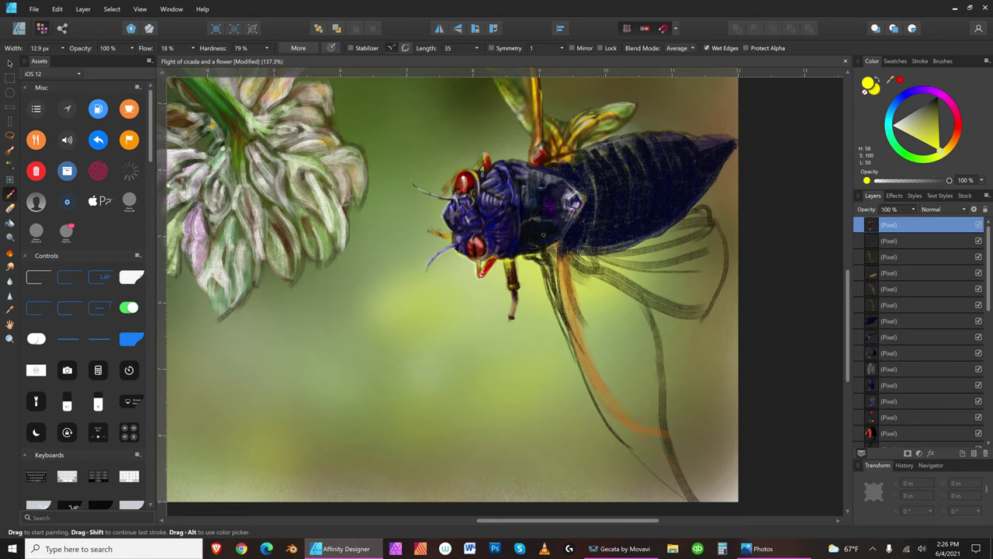
Step: Brush bright yellow rim light along the underside of the cicada's head and around the lower antenna, varying the brush size
key("bracketright")
key("bracketright")
key("bracketright")
key("bracketright")
key("bracketright")
key("bracketleft")
key("bracketleft")
key("bracketleft")
key("bracketleft")
key("bracketright")
key("bracketright")
key("bracketright")
key("bracketright")
key("bracketright")
key("bracketright")
key("bracketright")
key("bracketright")
key("bracketright")
key("bracketright")
key("bracketleft")
key("bracketleft")
key("bracketleft")
Step: Rough in a thin tapering foot below the lower leg in near-black (H 58, S 42, L 8) with a brush about 11 px wide
left_click(937, 102)
key("bracketleft")
left_click_drag(511, 323, 505, 336)
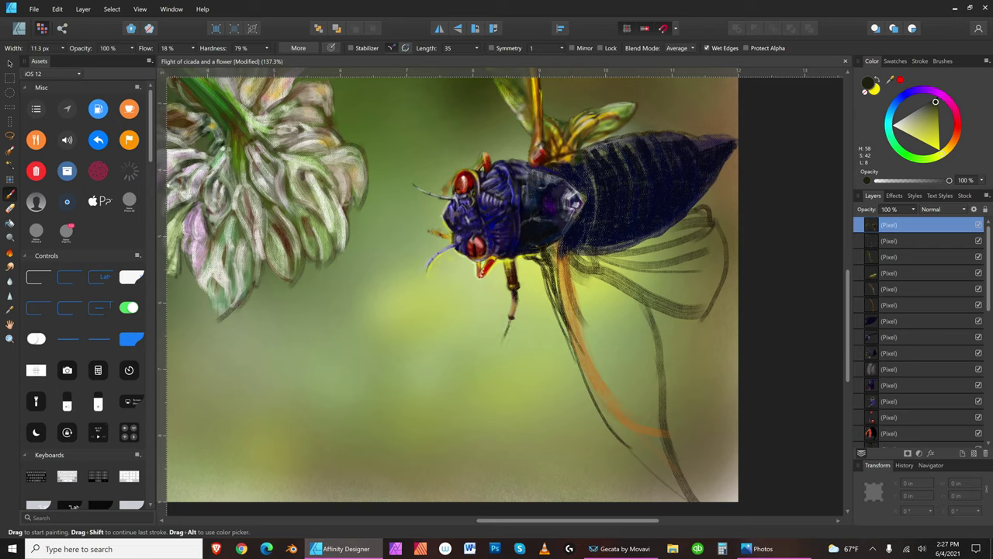
left_click_drag(512, 317, 507, 335)
Step: Shape the foot into a small hooked claw with fine near-black strokes of varying width
key("bracketright")
key("bracketleft")
key("bracketleft")
key("bracketleft")
key("bracketleft")
key("bracketleft")
key("bracketleft")
key("bracketleft")
key("bracketright")
key("bracketright")
key("bracketright")
key("bracketright")
key("bracketright")
key("bracketleft")
key("bracketleft")
key("bracketleft")
left_click_drag(514, 313, 506, 333)
Step: Soften the foot and claw with the soft eraser at varying widths, and shift the paint colour's hue to 46
left_click(11, 207)
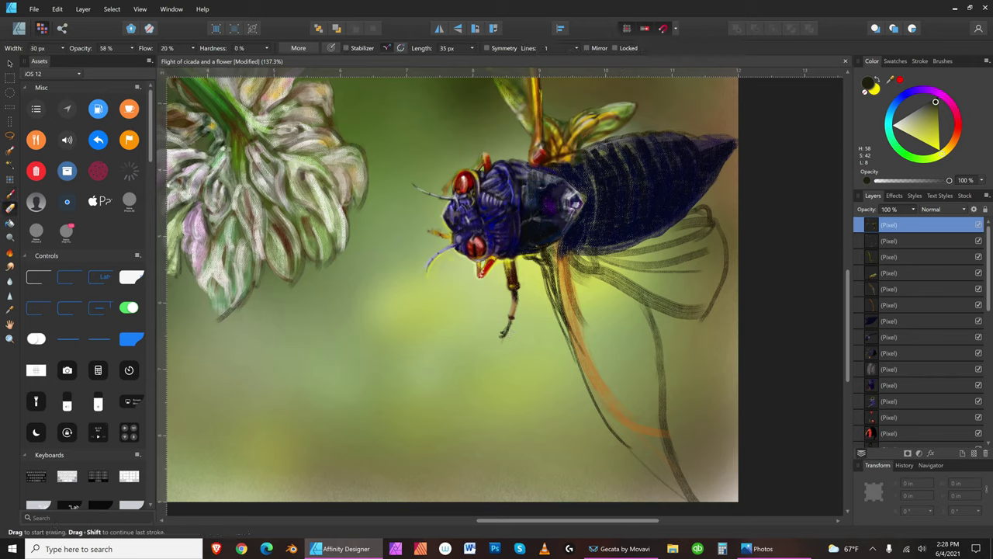
key("bracketleft")
key("bracketright")
key("bracketright")
left_click(948, 149)
key("bracketright")
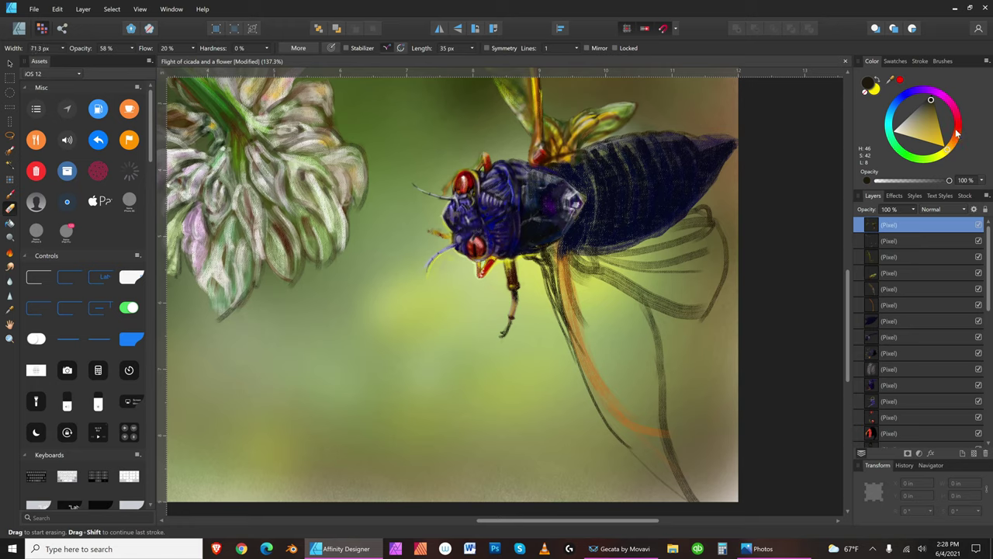
left_click(945, 147)
key("bracketright")
key("bracketleft")
key("bracketleft")
key("bracketleft")
key("bracketleft")
key("bracketleft")
key("bracketleft")
key("bracketleft")
key("bracketleft")
key("bracketleft")
key("bracketright")
Step: Set the paint colour to near-black (H 46, S 100, L 2), touch up the foot with the eraser, and return to the paint brush
left_click(933, 97)
key("bracketleft")
key("bracketleft")
key("bracketright")
key("bracketright")
key("bracketright")
key("bracketright")
key("bracketright")
key("bracketright")
key("bracketright")
key("bracketright")
left_click(11, 192)
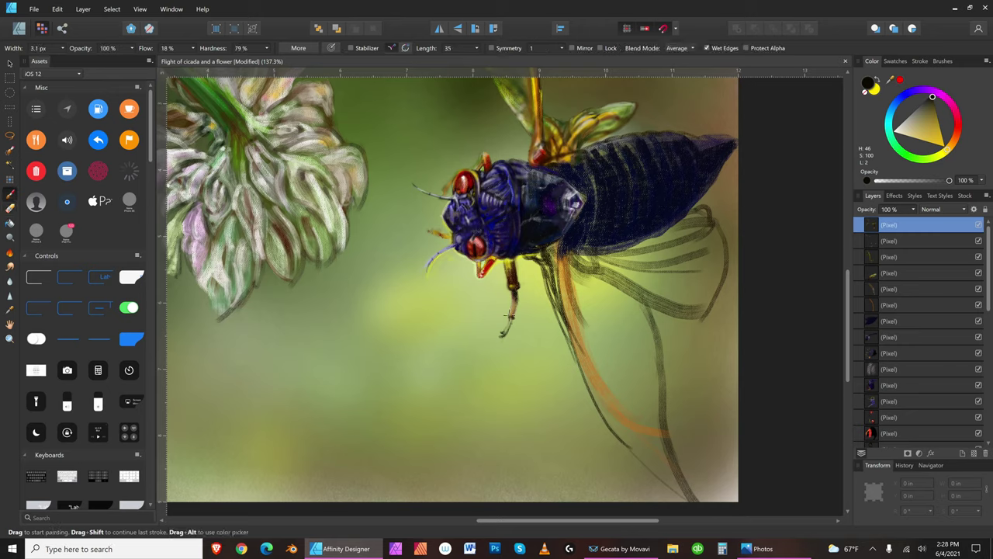
Step: Refine the ankle joint and claw with fine near-black strokes, starting from a brush about 3 px wide
key("bracketright")
key("bracketright")
key("bracketright")
key("bracketright")
key("bracketright")
key("bracketright")
key("bracketright")
key("bracketright")
key("bracketleft")
key("bracketleft")
key("bracketleft")
key("bracketleft")
key("bracketleft")
key("bracketright")
key("bracketright")
key("bracketright")
key("bracketright")
key("bracketright")
key("bracketright")
key("bracketright")
key("bracketright")
key("bracketright")
Step: Clean up the edges of the leg with the soft eraser at about 22 px and save the document
key("e")
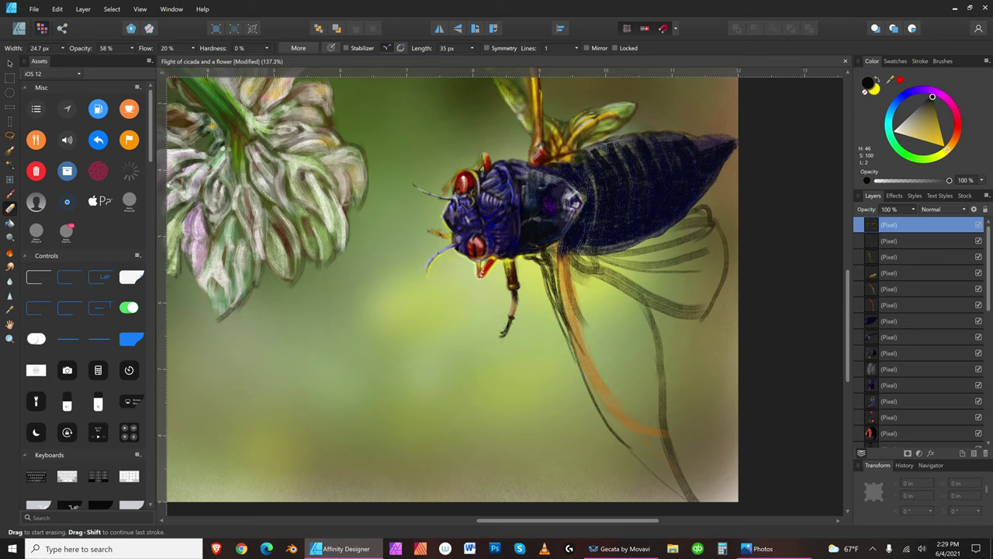
key("bracketright")
key("bracketright")
key("bracketright")
key("bracketright")
key("bracketright")
key("bracketleft")
key("bracketleft")
left_click(34, 9)
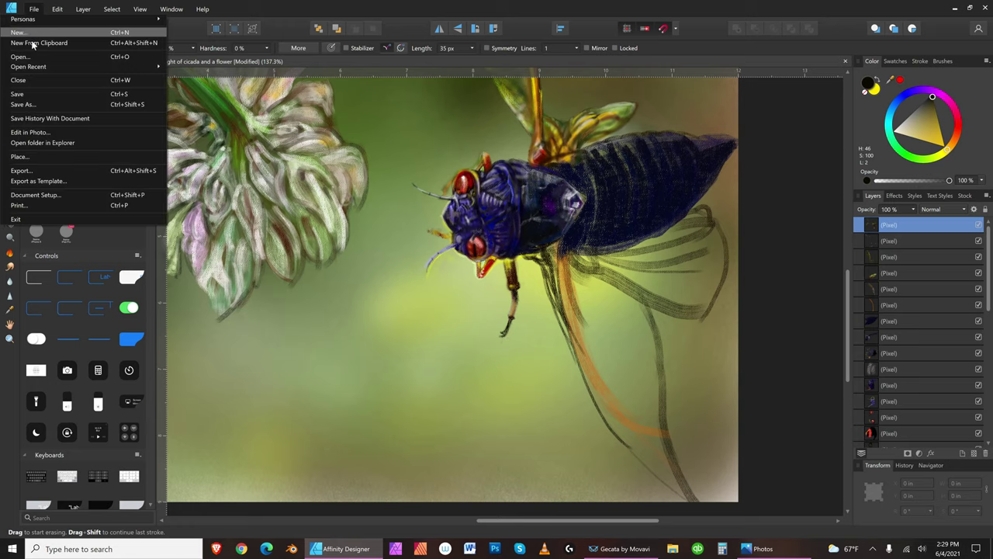
left_click(28, 93)
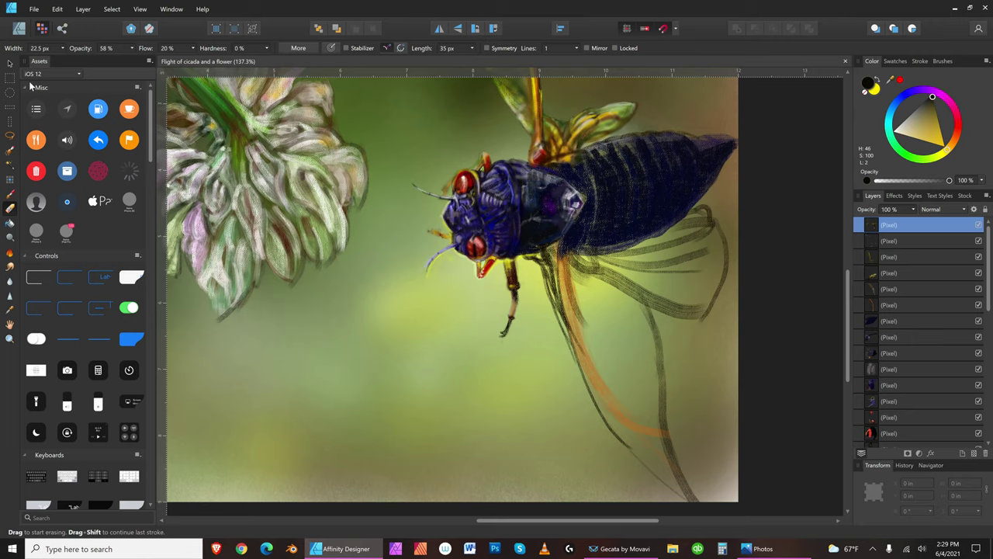
Step: Set the paint colour to dark golden brown (H 46, S 88, L 26) and touch up the leg's middle joint with the soft eraser
key("bracketright")
key("bracketright")
key("bracketright")
key("bracketright")
key("bracketleft")
left_click(937, 118)
key("bracketleft")
key("bracketleft")
key("bracketleft")
key("bracketleft")
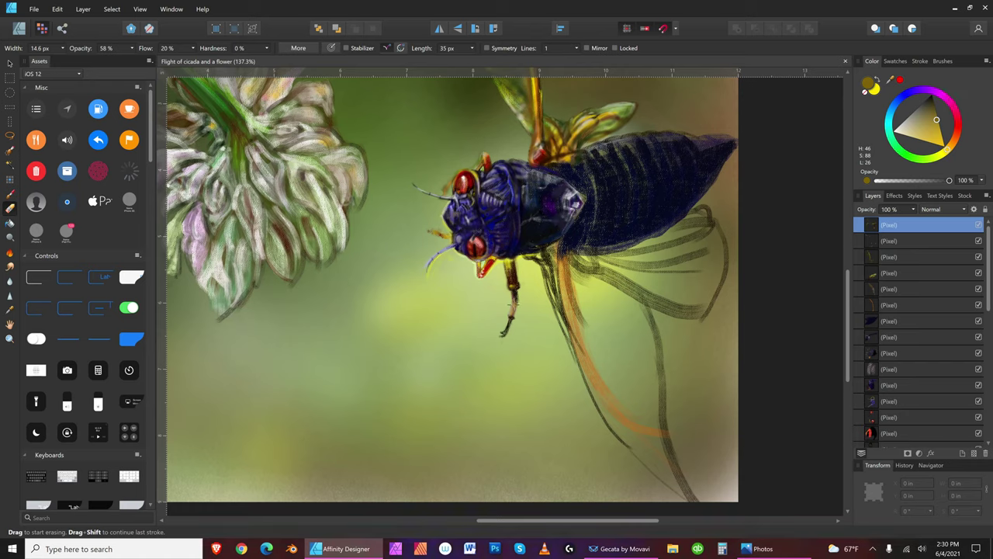
key("bracketright")
key("bracketright")
left_click_drag(512, 284, 517, 285)
Step: Trim the lower leg with a soft eraser about 12 px wide and set the paint colour to reddish brown (H 26, S 93, L 20)
key("bracketleft")
key("bracketleft")
key("bracketleft")
key("bracketleft")
key("bracketright")
left_click_drag(950, 149, 945, 108)
left_click(934, 113)
key("bracketleft")
key("bracketleft")
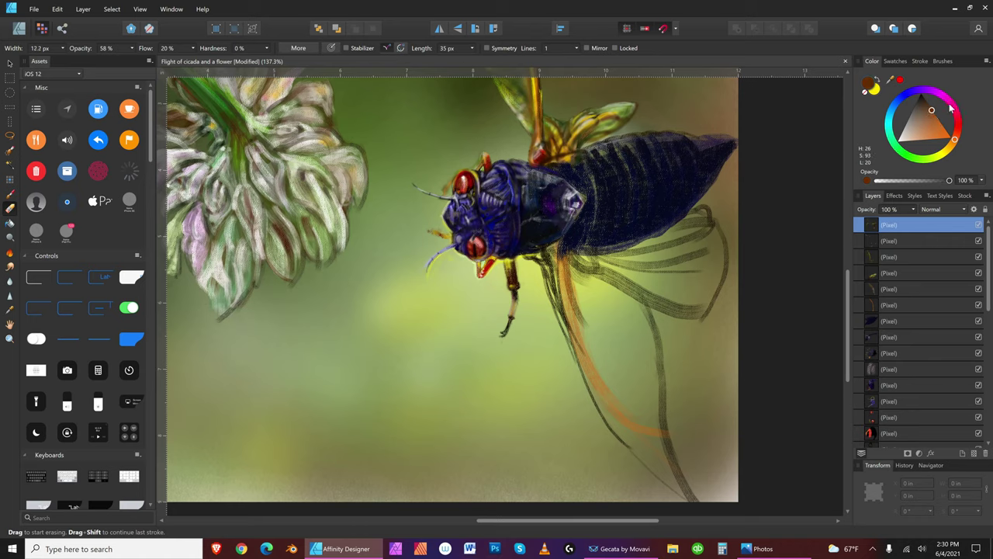
Step: Set the paint colour to dark brown (H 26, S 78, L 14) and switch to the Paint Brush about 8 px wide
key("bracketright")
key("bracketright")
key("bracketright")
key("bracketright")
key("bracketleft")
key("bracketleft")
left_click_drag(932, 109, 926, 104)
key("bracketright")
key("bracketright")
key("bracketright")
key("bracketright")
left_click(10, 193)
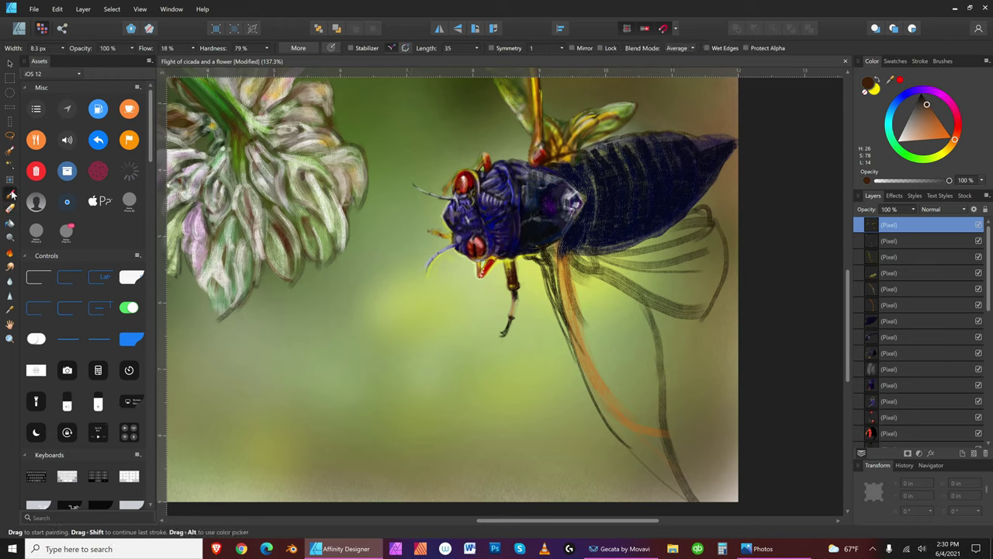
Step: Paint dark brown over the pale lower segment of the cicada's front leg, varying the brush width to suit the shape
key("bracketright")
key("bracketright")
key("bracketright")
key("bracketright")
key("bracketright")
key("bracketright")
key("bracketleft")
key("bracketleft")
key("bracketleft")
key("bracketright")
key("bracketleft")
key("bracketleft")
key("bracketleft")
key("bracketleft")
key("bracketleft")
key("bracketleft")
key("bracketleft")
key("bracketleft")
key("bracketright")
key("bracketright")
key("bracketright")
key("bracketleft")
key("bracketleft")
key("bracketright")
key("bracketright")
key("bracketright")
key("bracketright")
key("bracketleft")
key("bracketleft")
key("bracketleft")
key("bracketright")
key("bracketleft")
key("bracketleft")
key("bracketleft")
key("bracketleft")
key("bracketleft")
key("bracketleft")
key("bracketleft")
Step: Deepen the shading on the lower front leg with near-black (H 26, S 53, L 6) strokes and save the document
left_click(922, 98)
key("bracketright")
key("bracketright")
key("bracketright")
key("bracketright")
key("bracketright")
key("bracketleft")
key("bracketleft")
key("bracketright")
key("bracketright")
key("bracketright")
key("bracketright")
key("bracketleft")
key("bracketleft")
key("bracketleft")
key("bracketleft")
key("bracketleft")
key("bracketright")
key("bracketright")
key("bracketleft")
key("bracketright")
key("bracketright")
key("bracketright")
key("bracketright")
key("bracketleft")
key("bracketleft")
left_click(34, 10)
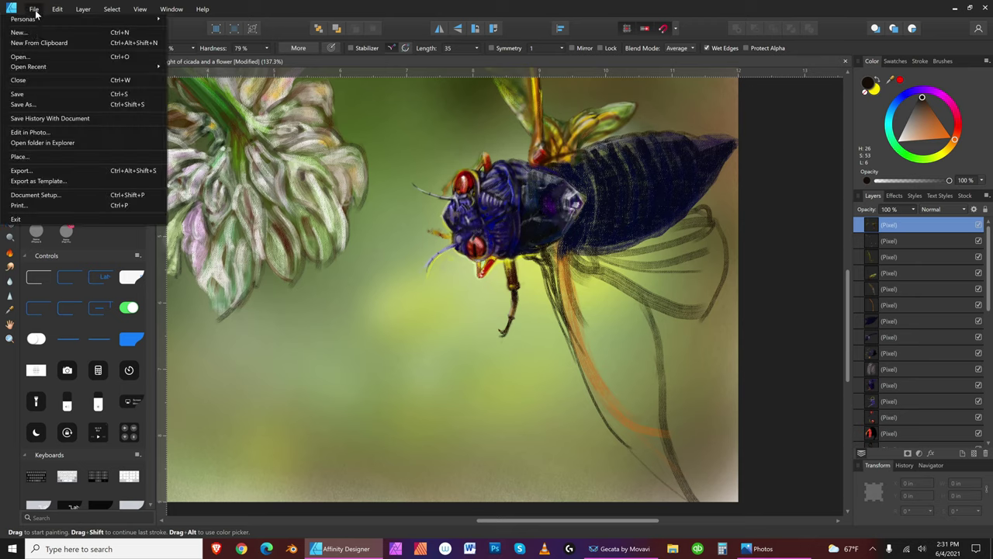
left_click(31, 96)
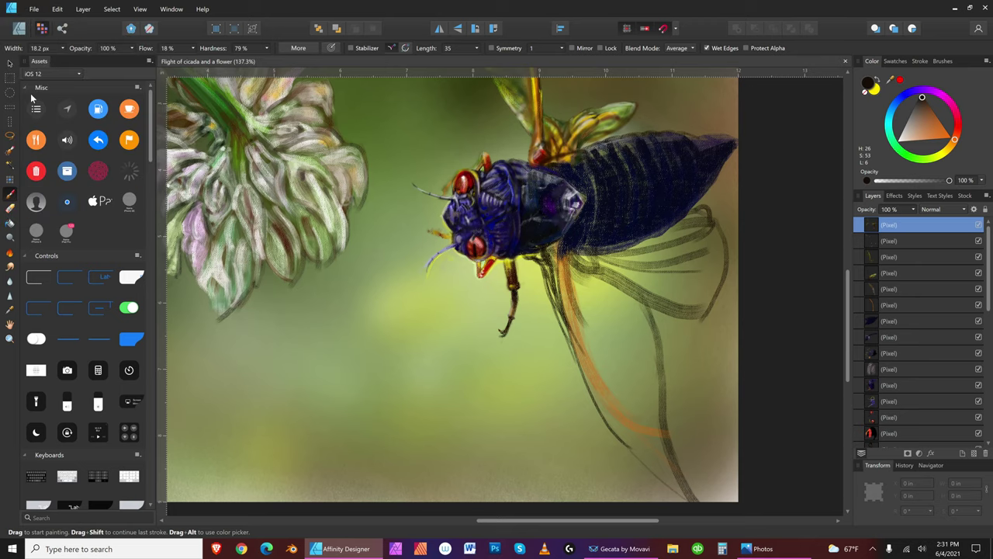
Step: Set the paint colour to white and dab highlights where the cicada's front leg meets the body with a brush about 8 px wide
key("bracketright")
key("bracketright")
key("bracketright")
key("bracketright")
key("bracketleft")
key("bracketleft")
key("bracketleft")
key("bracketright")
key("bracketright")
key("bracketleft")
key("bracketleft")
left_click_drag(934, 116, 890, 150)
key("bracketright")
key("bracketleft")
key("bracketleft")
key("bracketleft")
key("bracketleft")
key("bracketleft")
key("bracketleft")
key("bracketright")
key("bracketright")
key("bracketright")
key("bracketright")
key("bracketright")
left_click(510, 254)
key("bracketleft")
key("bracketleft")
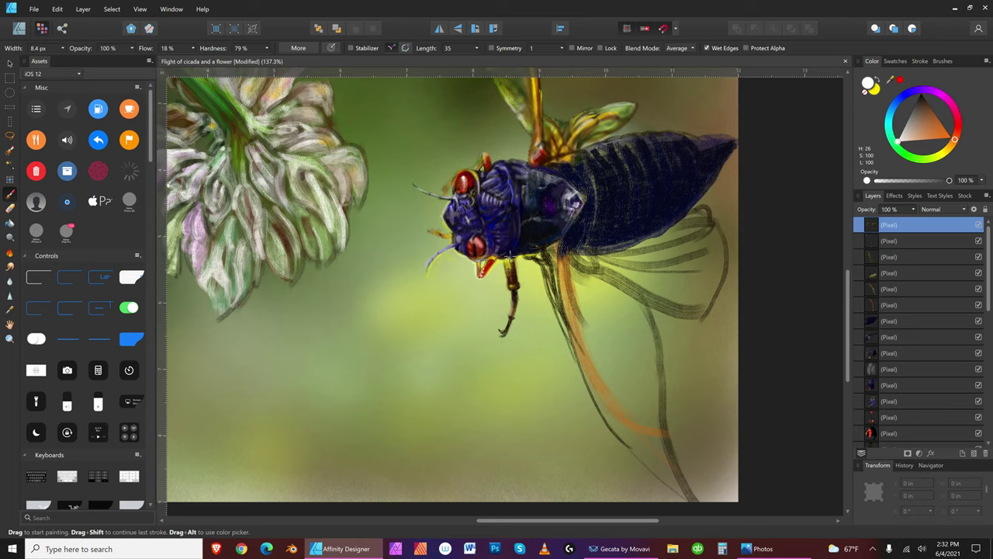
Step: Add fine white highlights around the upper front leg and adjoining body edge, varying the brush width down to about 3 px
key("bracketleft")
key("bracketright")
key("bracketleft")
key("bracketleft")
key("bracketleft")
key("bracketright")
key("bracketright")
key("bracketright")
key("bracketright")
key("bracketleft")
key("bracketleft")
key("bracketright")
key("bracketright")
key("bracketleft")
key("bracketleft")
key("bracketleft")
key("bracketright")
key("bracketright")
key("bracketright")
key("bracketright")
key("bracketleft")
key("bracketleft")
key("bracketleft")
key("bracketleft")
key("bracketleft")
key("bracketright")
key("bracketright")
key("bracketright")
key("bracketright")
key("bracketleft")
key("bracketleft")
key("bracketleft")
key("bracketleft")
key("bracketleft")
key("bracketleft")
key("bracketleft")
key("bracketleft")
key("bracketleft")
key("bracketleft")
key("bracketright")
key("bracketleft")
key("bracketright")
key("bracketright")
key("bracketright")
key("bracketright")
key("bracketright")
key("bracketleft")
key("bracketleft")
key("bracketleft")
key("bracketleft")
key("bracketleft")
key("bracketleft")
key("bracketright")
key("bracketright")
key("bracketright")
key("bracketleft")
key("bracketleft")
key("bracketleft")
key("bracketleft")
key("bracketright")
key("bracketleft")
key("bracketright")
key("bracketright")
key("bracketright")
key("bracketright")
key("bracketright")
key("bracketright")
key("bracketleft")
key("bracketleft")
key("bracketleft")
key("bracketleft")
key("bracketleft")
key("bracketleft")
key("bracketleft")
key("bracketleft")
key("bracketleft")
key("bracketleft")
key("bracketleft")
key("bracketleft")
key("bracketleft")
key("bracketleft")
key("bracketleft")
key("bracketleft")
key("bracketleft")
key("bracketleft")
key("bracketleft")
key("bracketleft")
key("bracketleft")
key("bracketleft")
Step: Set the paint colour to a dark blue (H 250) and shade the cicada's lower body edge near the front leg, varying the brush width
left_click(913, 94)
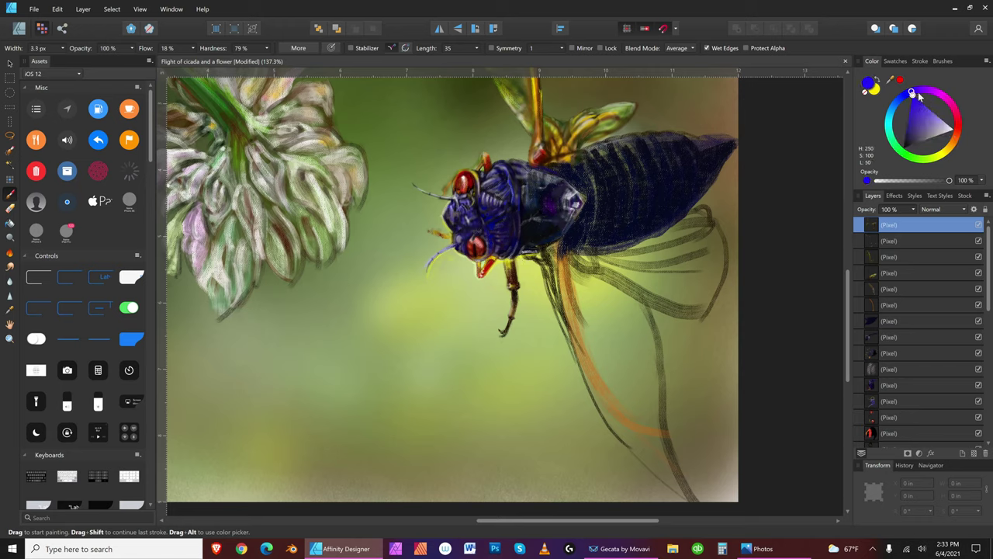
left_click(906, 130)
key("bracketleft")
key("bracketleft")
key("bracketleft")
key("bracketleft")
key("bracketright")
key("bracketright")
key("bracketright")
key("bracketright")
key("bracketright")
key("bracketright")
key("bracketright")
key("bracketright")
key("bracketleft")
Step: Brighten the blue paint colour and add strokes along the cicada's lower body edge, alternating between finer and wider brush widths
left_click(910, 114)
key("bracketright")
key("bracketright")
key("bracketleft")
key("bracketleft")
key("bracketleft")
key("bracketleft")
key("bracketright")
key("bracketright")
key("bracketright")
key("bracketright")
key("bracketright")
key("bracketright")
key("bracketright")
key("bracketright")
key("bracketleft")
key("bracketleft")
key("bracketright")
key("bracketright")
key("bracketright")
key("bracketright")
key("bracketleft")
key("bracketright")
Step: Set the paint colour to brown (H 27, S 100, L 32) and paint the root of the cicada's lower wing
left_click(954, 142)
key("bracketleft")
key("bracketleft")
key("bracketright")
key("bracketright")
key("bracketright")
key("bracketright")
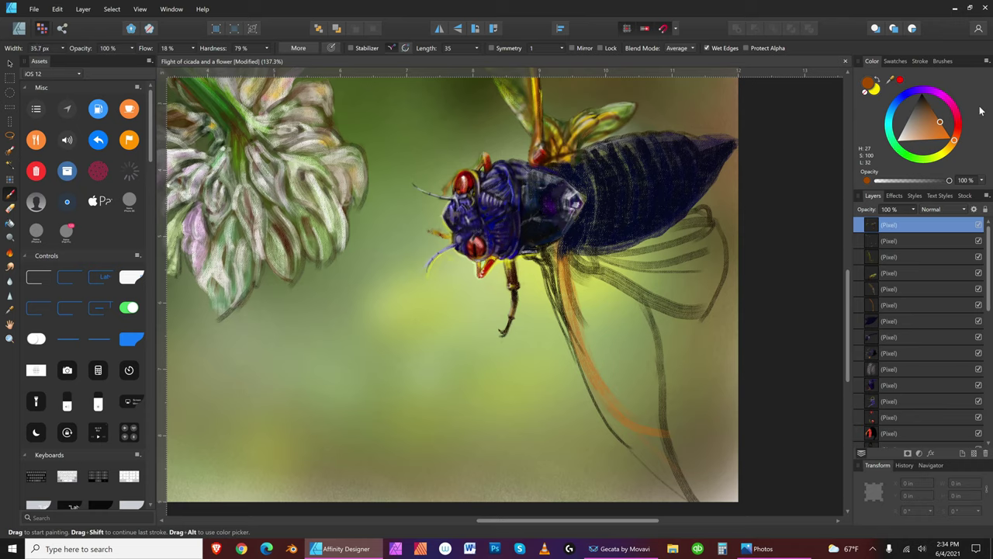
key("bracketleft")
key("bracketleft")
key("bracketleft")
Step: Add brighter orange (H 27, S 89, L 49) strokes at the lower wing's root, reducing the brush to about 19 px wide
left_click(946, 136)
key("bracketright")
key("bracketleft")
key("bracketleft")
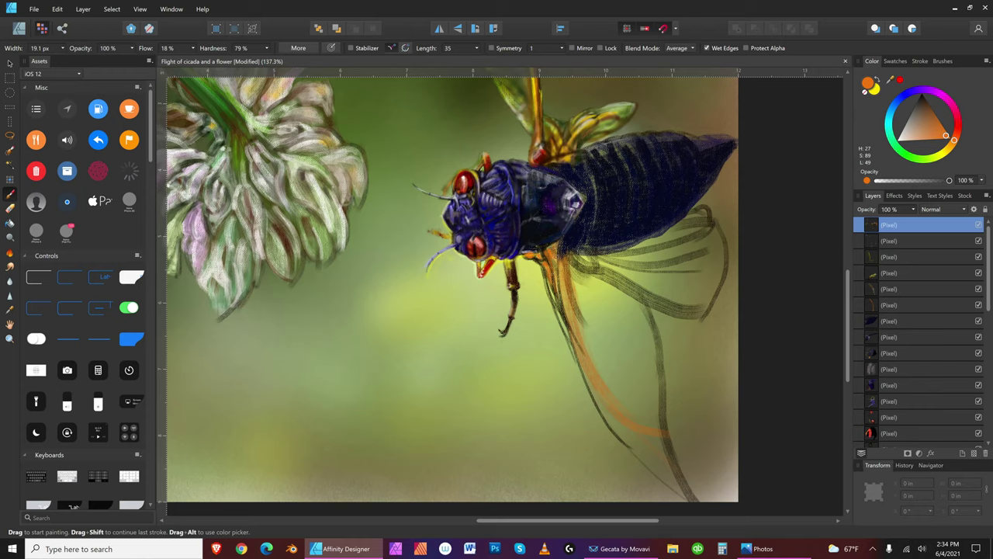
Step: Paint orange strokes along the front edge of the cicada's lower wing, varying the brush width and finishing at about 9.4 px
key("bracketleft")
key("bracketleft")
key("bracketleft")
key("bracketleft")
key("bracketleft")
key("bracketleft")
key("bracketleft")
key("bracketleft")
key("bracketright")
key("bracketright")
key("bracketright")
key("bracketleft")
key("bracketleft")
key("bracketleft")
key("bracketleft")
key("bracketright")
key("bracketright")
key("bracketright")
key("bracketright")
key("bracketright")
key("bracketright")
key("bracketright")
key("bracketright")
key("bracketright")
key("bracketleft")
key("bracketleft")
key("bracketleft")
key("bracketleft")
key("bracketleft")
key("bracketleft")
key("bracketleft")
key("bracketleft")
key("bracketleft")
key("bracketleft")
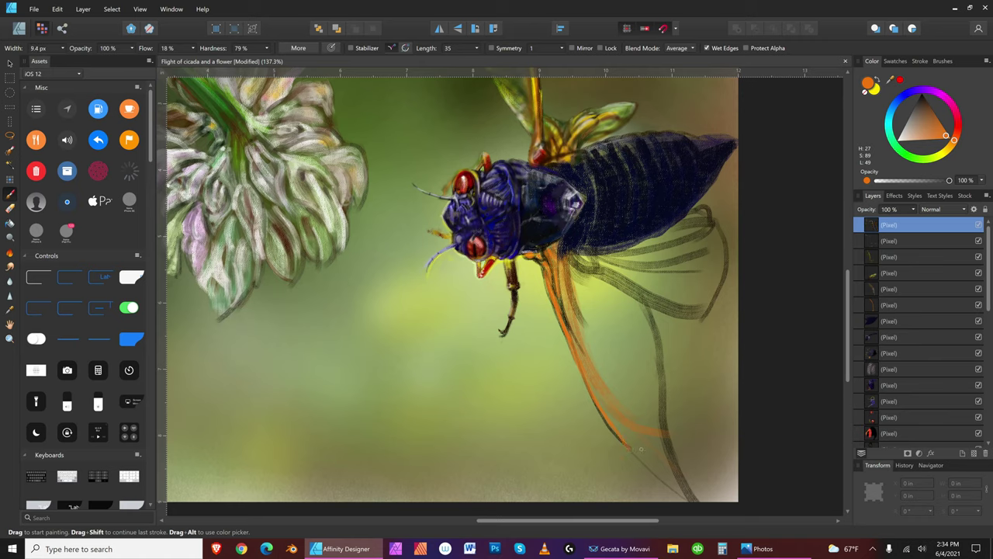
Step: Refine the orange front edge of the lower wing with fine strokes, alternating between narrower and slightly wider brush widths
key("bracketleft")
key("bracketright")
key("bracketright")
key("bracketleft")
key("bracketleft")
key("bracketleft")
key("bracketleft")
key("bracketleft")
key("bracketleft")
key("bracketleft")
key("bracketright")
key("bracketleft")
key("bracketleft")
key("bracketleft")
key("bracketleft")
key("bracketleft")
key("bracketleft")
key("bracketright")
key("bracketright")
key("bracketright")
key("bracketright")
Step: Set the paint colour to black and add dark lines near the lower wing's root, varying the brush width
left_click(920, 94)
key("bracketright")
key("bracketright")
key("bracketright")
key("bracketright")
key("bracketright")
key("bracketright")
key("bracketright")
key("bracketright")
key("bracketleft")
key("bracketleft")
key("bracketright")
key("bracketleft")
key("bracketleft")
key("bracketleft")
key("bracketleft")
Step: Set the paint colour to pure black (H 27, S 100, L 0) and shade along the wing's orange edge, ending with a 14 px brush
left_click_drag(923, 107, 921, 94)
key("bracketleft")
key("bracketright")
key("bracketright")
key("bracketright")
key("bracketleft")
key("bracketright")
key("bracketright")
key("bracketright")
key("bracketleft")
key("bracketleft")
key("bracketleft")
key("bracketright")
key("bracketright")
key("bracketright")
key("bracketright")
key("bracketright")
key("bracketright")
key("bracketleft")
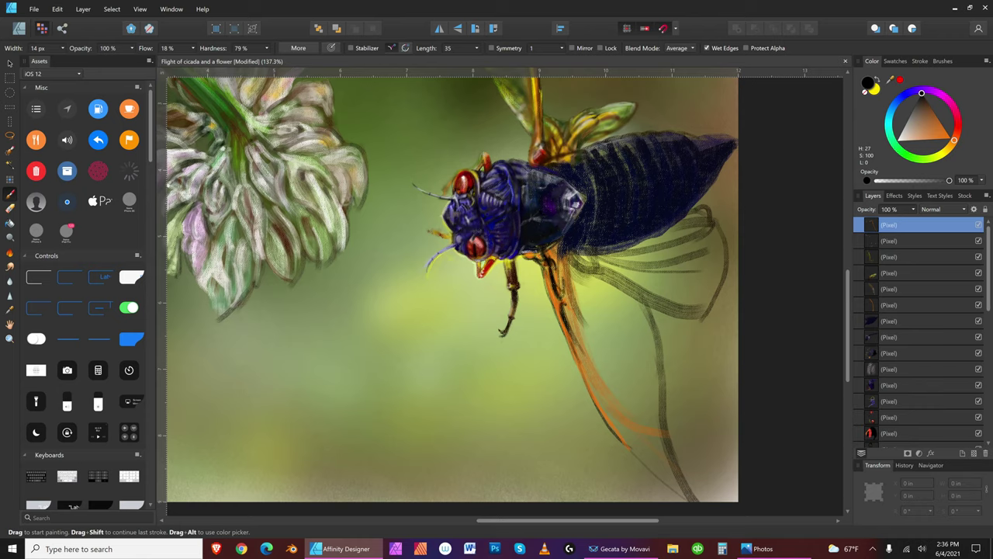
Step: Draw long curved black veins from the lower wing's root across its inner area towards the rear edge, using a brush of about 14 px
left_click_drag(559, 288, 636, 361)
left_click_drag(567, 281, 643, 312)
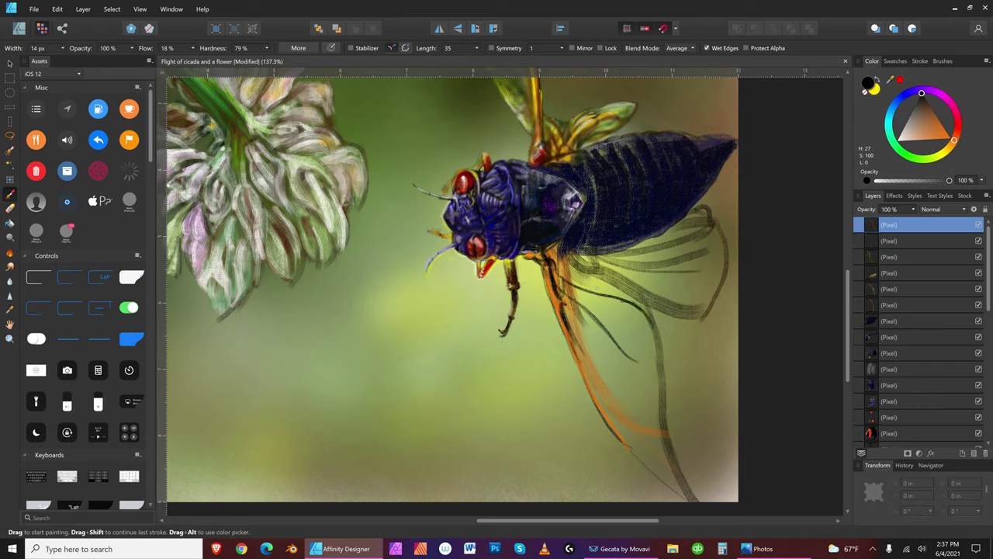
left_click_drag(554, 265, 650, 316)
key("bracketright")
key("bracketright")
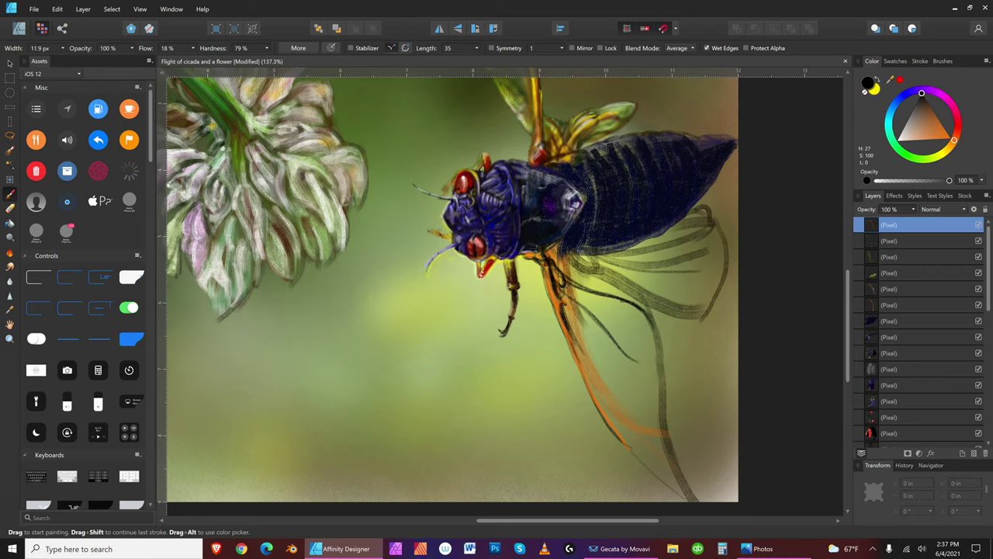
Step: Add another black vein between the curved ones on the lower wing, widening the brush to about 19 px and narrowing it again
key("bracketright")
key("bracketright")
key("bracketright")
key("bracketleft")
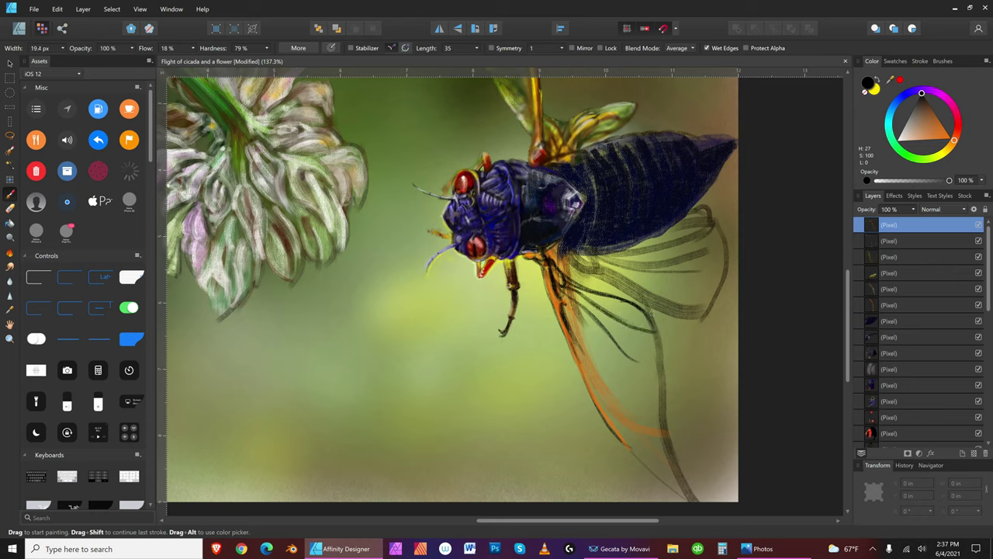
key("bracketleft")
key("bracketleft")
key("bracketleft")
key("bracketleft")
key("bracketleft")
key("bracketleft")
key("bracketleft")
key("bracketleft")
key("bracketleft")
key("bracketleft")
key("bracketleft")
key("bracketleft")
key("bracketleft")
Step: Connect the outer ends of the black wing veins with short strokes, reducing the brush width to about 6 px
left_click_drag(643, 328, 643, 312)
key("bracketleft")
key("bracketleft")
key("bracketleft")
key("bracketleft")
key("bracketleft")
key("bracketleft")
left_click_drag(639, 331, 649, 359)
key("bracketright")
key("bracketleft")
key("bracketleft")
key("bracketleft")
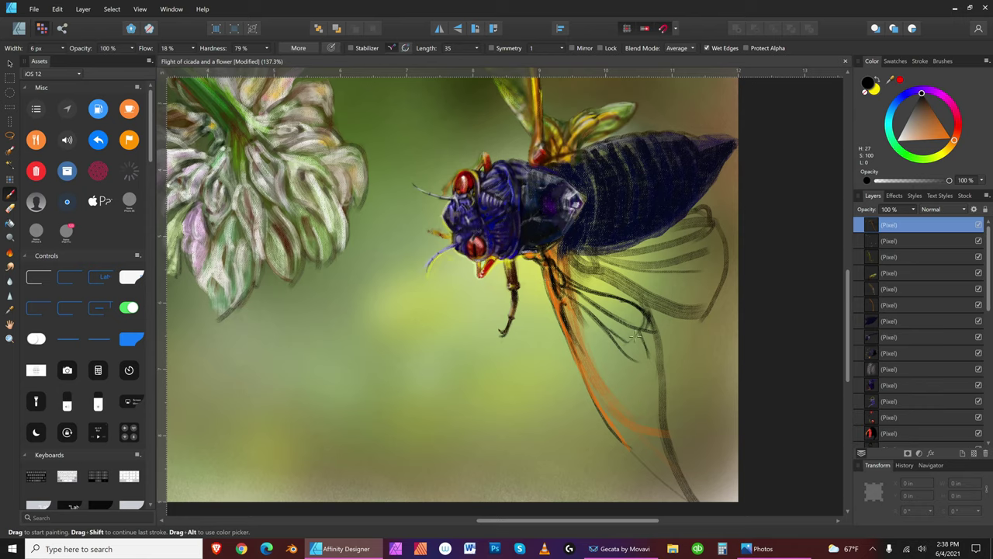
Step: Close the wing cells beyond the vein ends with thin curved black strokes, adjusting the brush width between them
key("bracketright")
key("bracketright")
key("bracketright")
key("bracketright")
key("bracketright")
key("bracketright")
key("bracketleft")
key("bracketleft")
key("bracketleft")
left_click_drag(625, 341, 642, 363)
key("bracketleft")
key("bracketleft")
key("bracketright")
left_click_drag(641, 362, 652, 347)
Step: Darken the upper part of the lower wing's long rear edge in black with a brush of about 10 px
key("bracketright")
key("bracketright")
left_click_drag(650, 323, 656, 382)
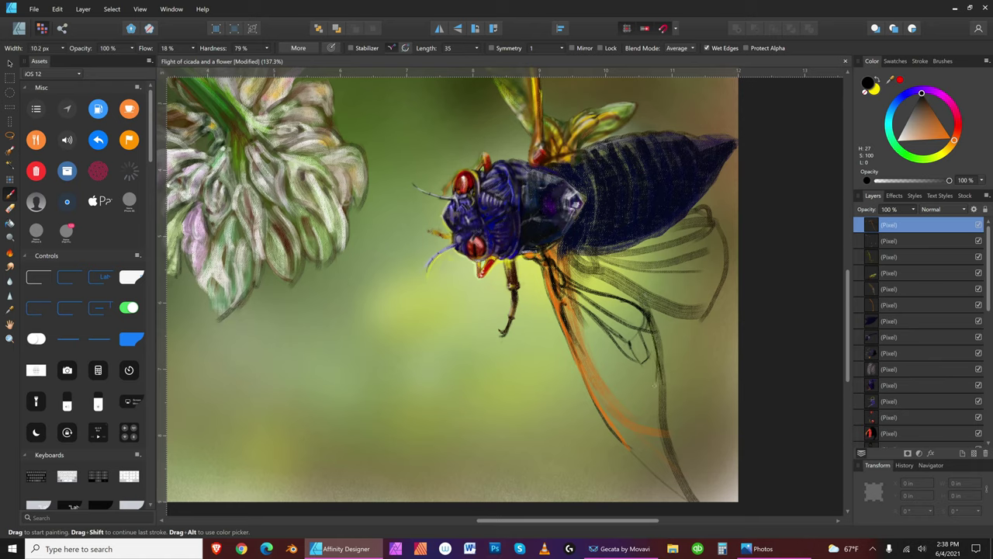
Step: Draw a black vein from the lower wing's base towards its tip beside the orange band, using two overlapping curved strokes
key("bracketleft")
key("bracketleft")
key("bracketright")
key("bracketleft")
key("bracketright")
key("bracketright")
key("bracketright")
key("bracketright")
key("bracketright")
key("bracketright")
key("bracketleft")
key("bracketleft")
key("bracketleft")
key("bracketleft")
key("bracketleft")
key("bracketleft")
key("bracketright")
key("bracketright")
key("bracketright")
key("bracketright")
key("bracketright")
key("bracketright")
key("bracketright")
left_click_drag(571, 313, 627, 390)
left_click_drag(571, 319, 640, 402)
Step: Draw a long black vein along the orange band's inner border down to the rear edge, widening the brush to about 30 px
key("bracketleft")
key("bracketleft")
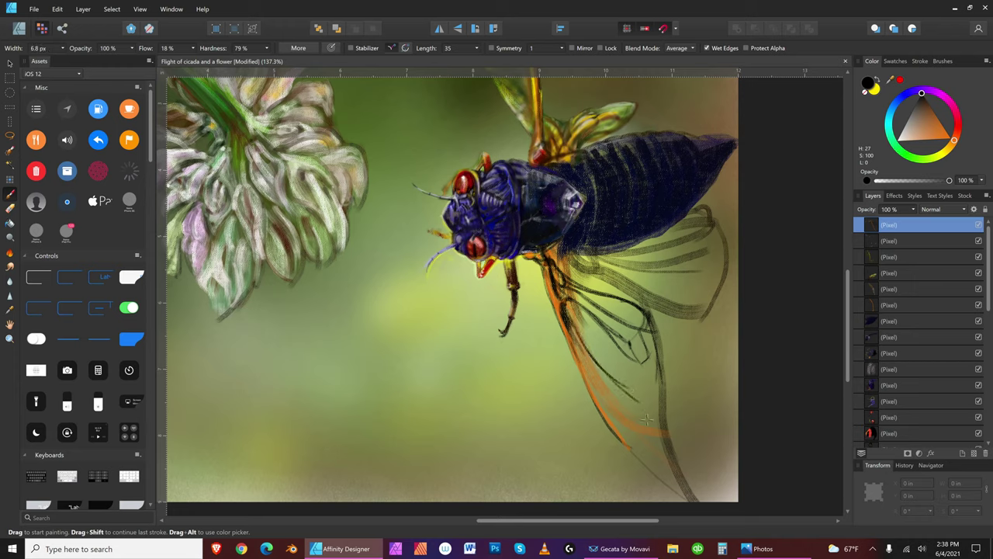
key("bracketright")
key("bracketleft")
key("bracketright")
key("bracketright")
key("bracketright")
key("bracketright")
key("bracketright")
left_click_drag(582, 357, 664, 442)
key("bracketright")
key("bracketright")
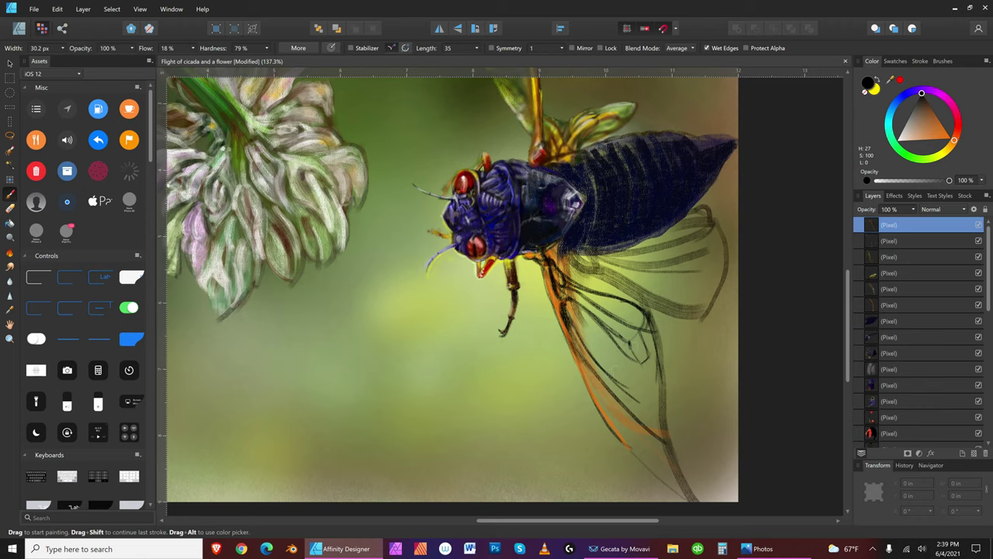
Step: Narrow the brush and darken the lower part of the wing's rear edge and the section beside the small vein cells
key("bracketleft")
key("bracketleft")
key("bracketleft")
key("bracketleft")
key("bracketleft")
key("bracketleft")
key("bracketleft")
key("bracketleft")
key("bracketleft")
key("bracketleft")
key("bracketleft")
key("bracketleft")
key("bracketleft")
key("bracketright")
key("bracketright")
left_click_drag(658, 373, 664, 419)
left_click_drag(645, 343, 658, 378)
Step: Extend black veins from the small wing cells towards the rear edge and tip, with a brush of about 15 px or wider
key("bracketright")
key("bracketright")
key("bracketright")
left_click_drag(655, 391, 657, 406)
left_click_drag(641, 363, 661, 409)
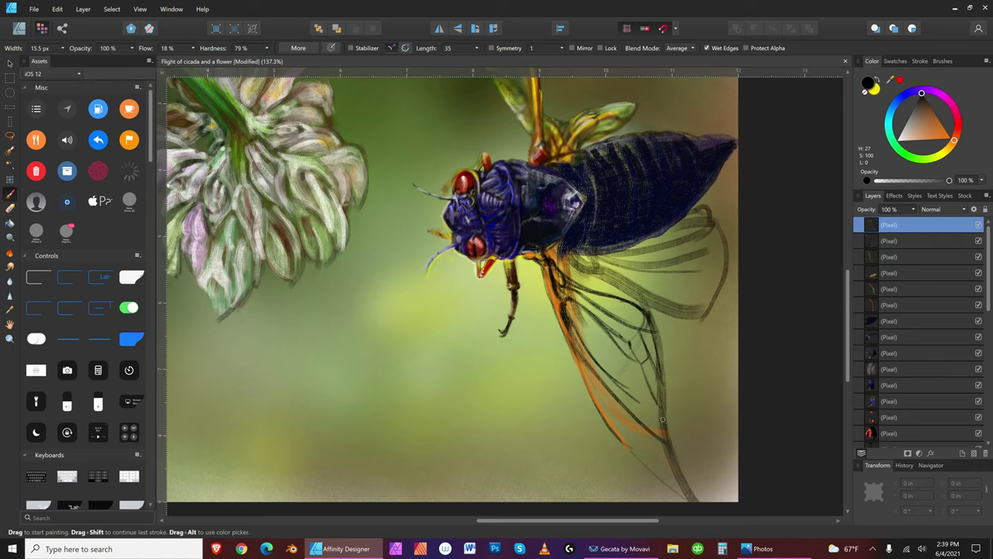
key("bracketright")
key("bracketright")
mouse_move(632, 362)
left_mouse_down()
mouse_move(637, 397)
mouse_move(598, 356)
mouse_move(626, 385)
left_mouse_up()
Step: Draw a thinner black vein from the middle of the wing to the rear edge, reducing the brush width to about 6 px
key("bracketleft")
key("bracketleft")
key("bracketleft")
key("bracketleft")
key("bracketleft")
key("bracketleft")
left_click_drag(591, 349, 661, 412)
key("bracketleft")
key("bracketleft")
key("bracketleft")
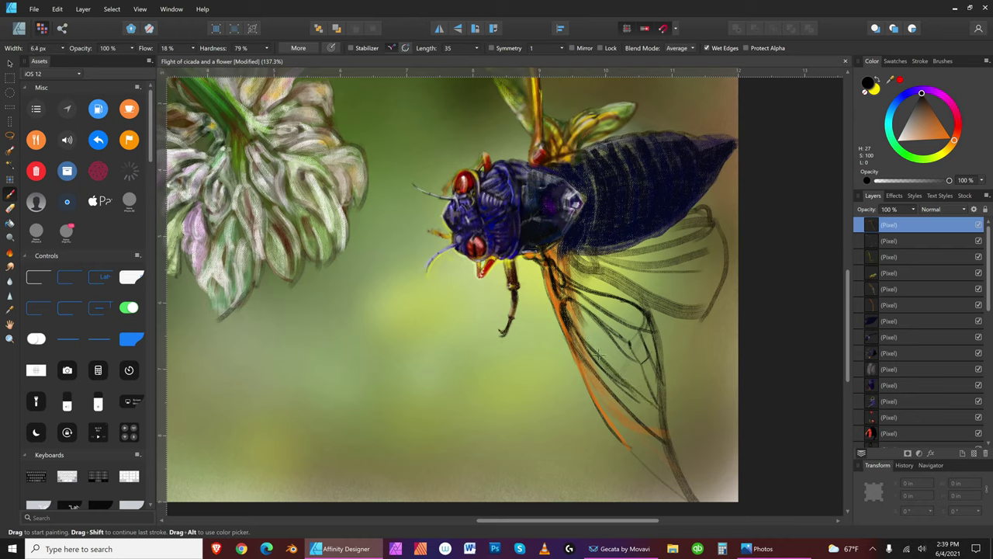
Step: Thicken the long black vein in the middle of the lower wing with a brush of about 13 px
key("bracketleft")
key("bracketright")
key("bracketright")
key("bracketright")
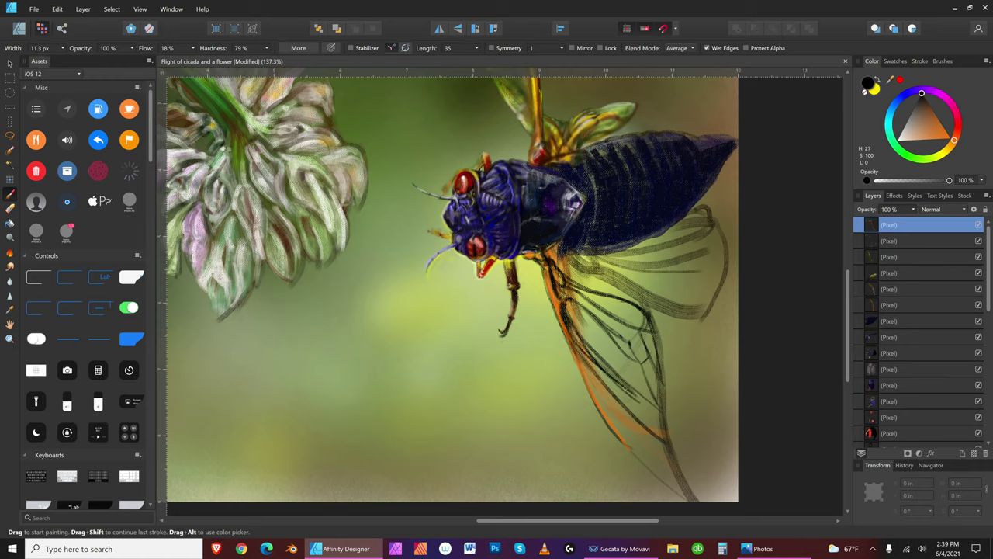
key("bracketright")
left_click_drag(583, 355, 646, 397)
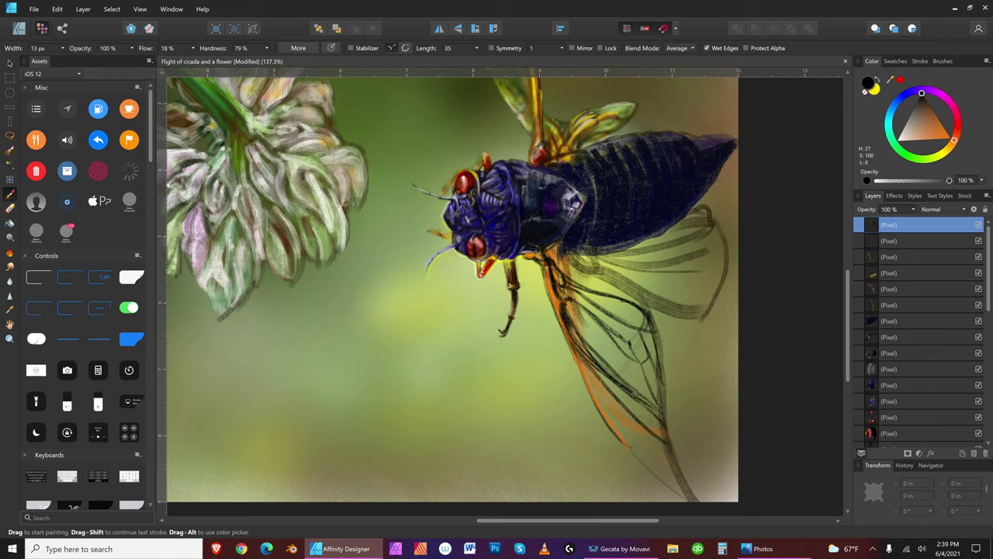
key("bracketleft")
key("bracketleft")
Step: Select the orange wing layer and soften the orange along the wing's front edge with the Erase Brush, reducing it to about 30 px
left_click(9, 63)
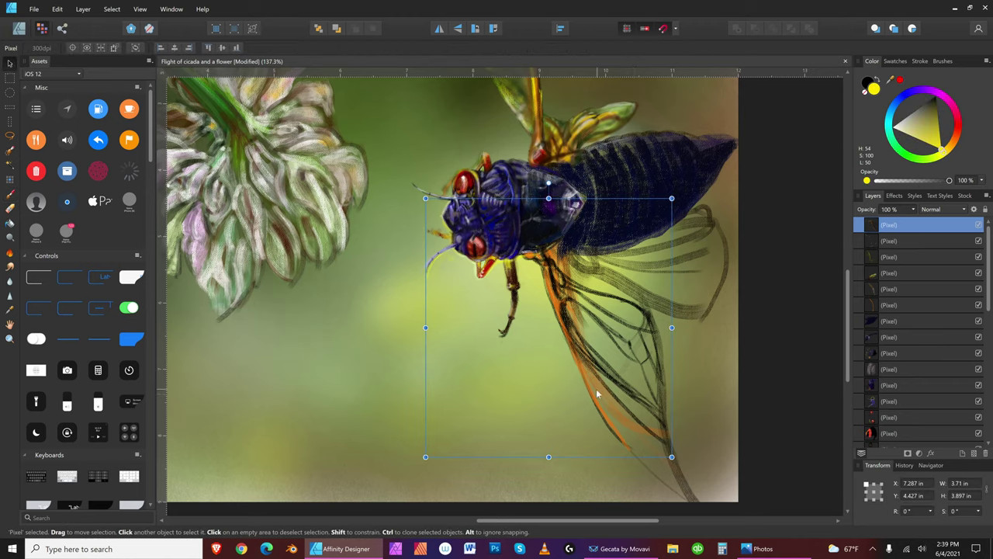
left_click(773, 351)
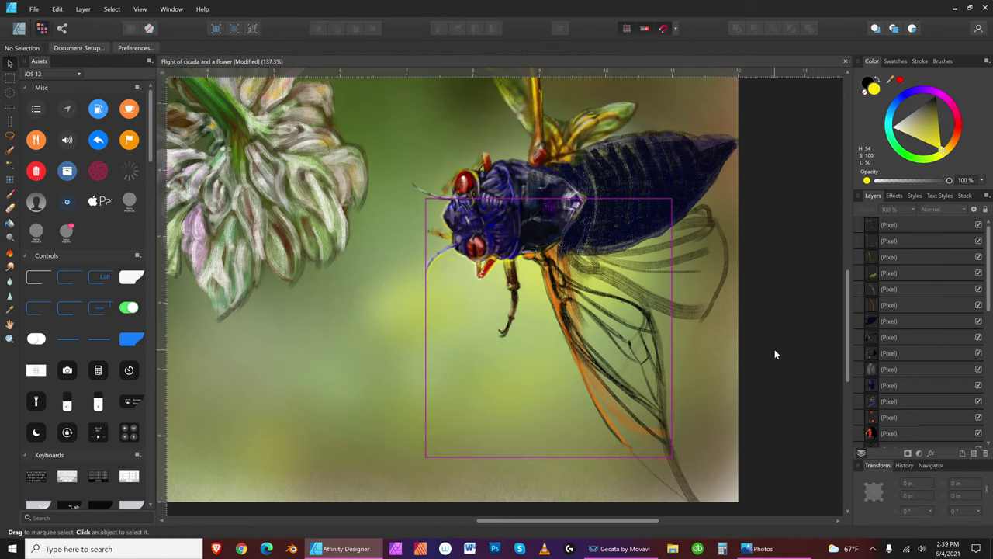
left_click(611, 429)
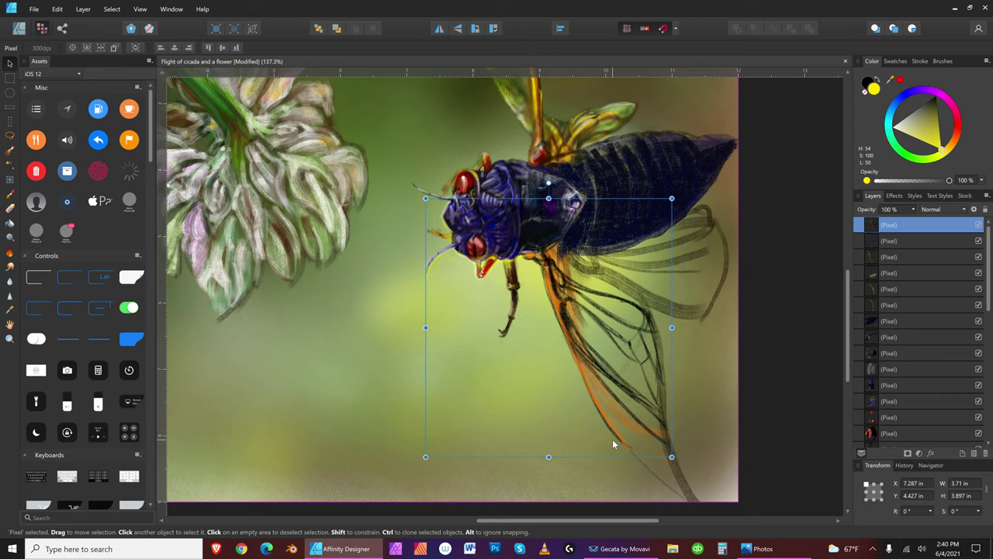
left_click(10, 209)
key("bracketright")
key("bracketright")
key("bracketright")
key("bracketright")
key("bracketright")
key("bracketright")
key("bracketright")
key("bracketright")
key("bracketright")
key("bracketright")
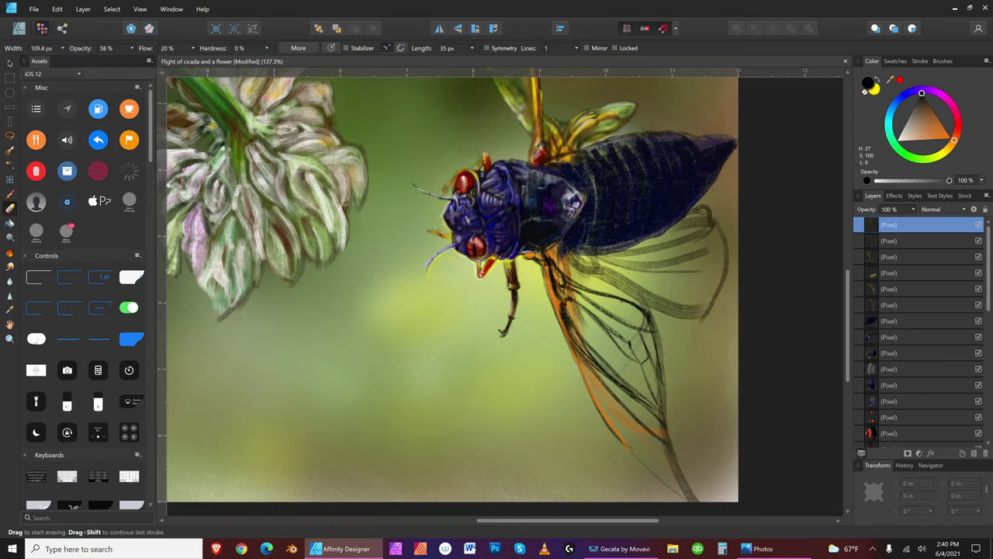
key("bracketleft")
key("bracketleft")
key("bracketleft")
key("bracketleft")
key("bracketleft")
key("bracketleft")
key("bracketleft")
key("bracketleft")
Step: Select the grey wing sketch layer and widen the Erase Brush to about 100 px
left_click(10, 62)
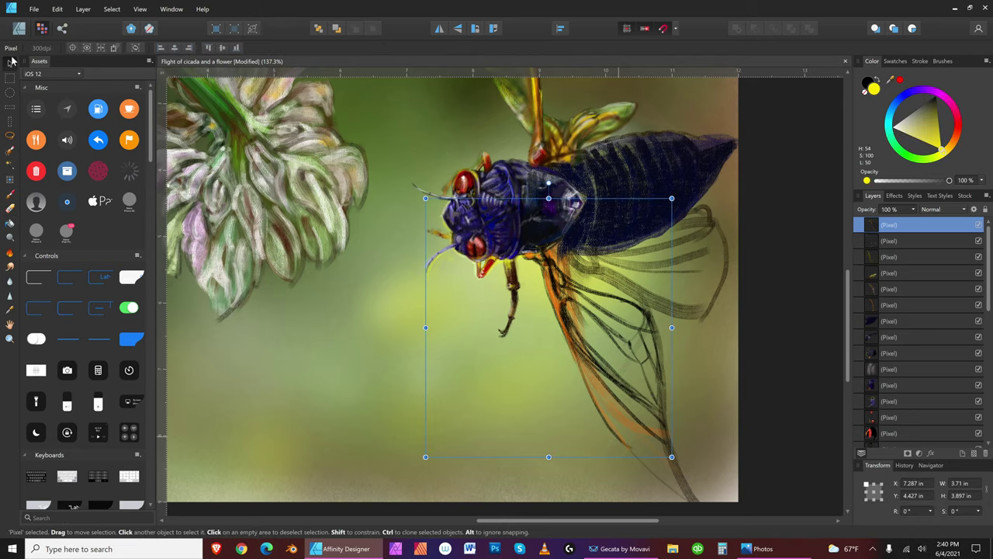
left_click(670, 480)
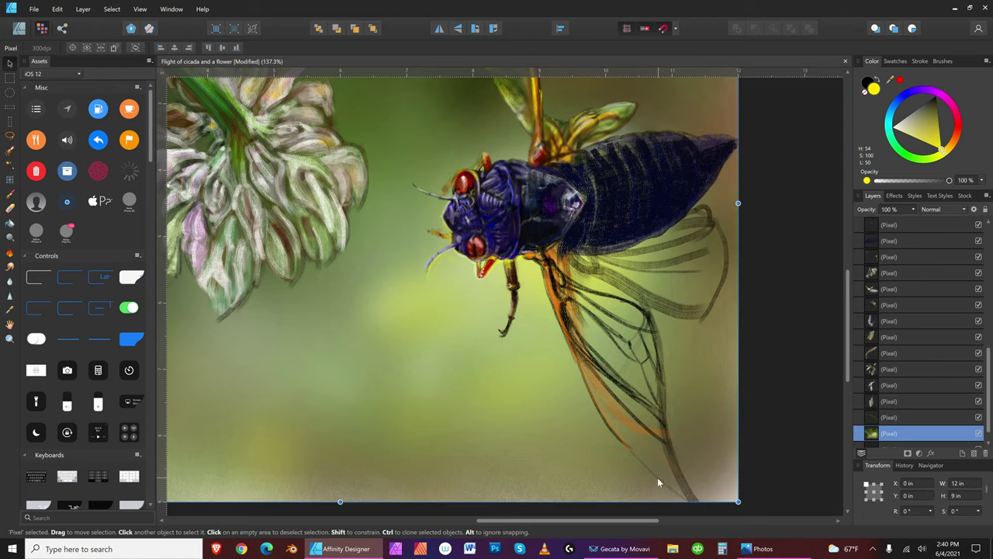
left_click(657, 477)
key("e")
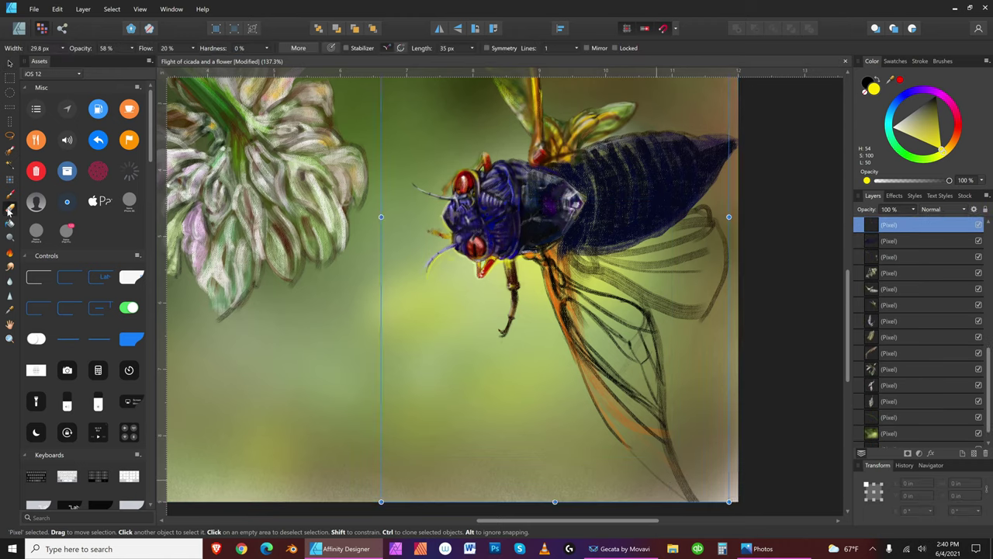
key("bracketright")
key("bracketright")
key("bracketright")
key("bracketright")
key("bracketright")
key("bracketright")
key("bracketright")
key("bracketright")
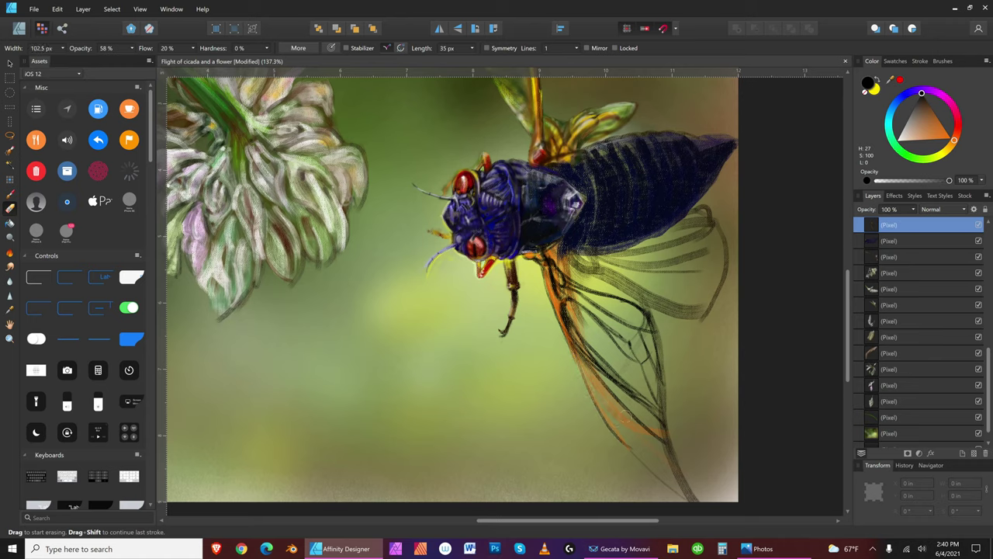
key("bracketleft")
scroll(911, 344, "down", 1)
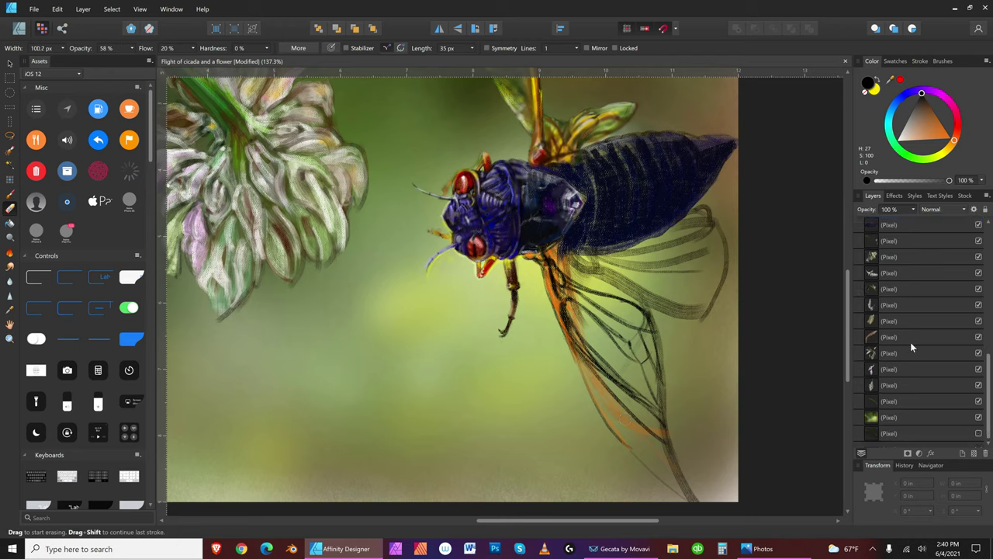
left_click(906, 417)
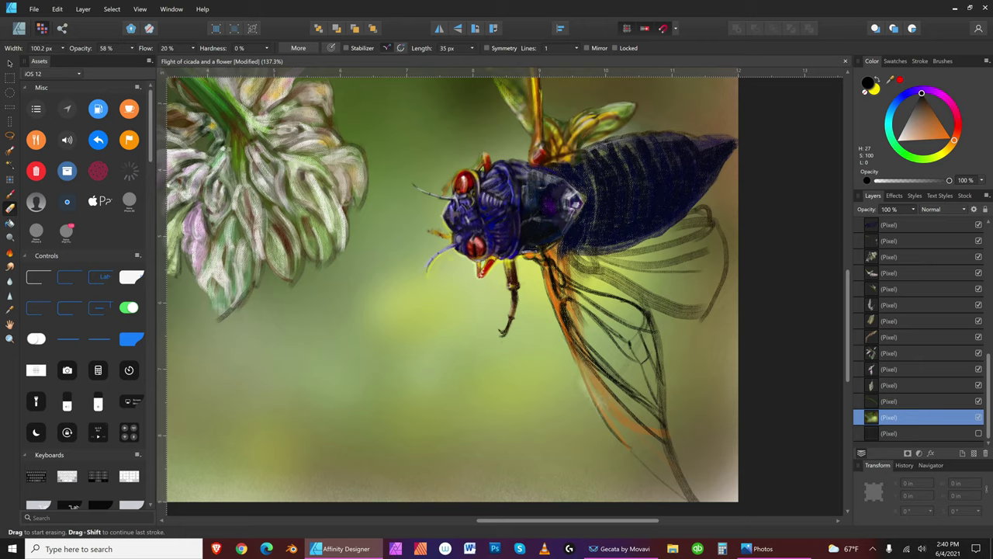
left_click(58, 9)
left_click(62, 14)
left_click(57, 9)
left_click(65, 24)
left_click(57, 10)
left_click(66, 24)
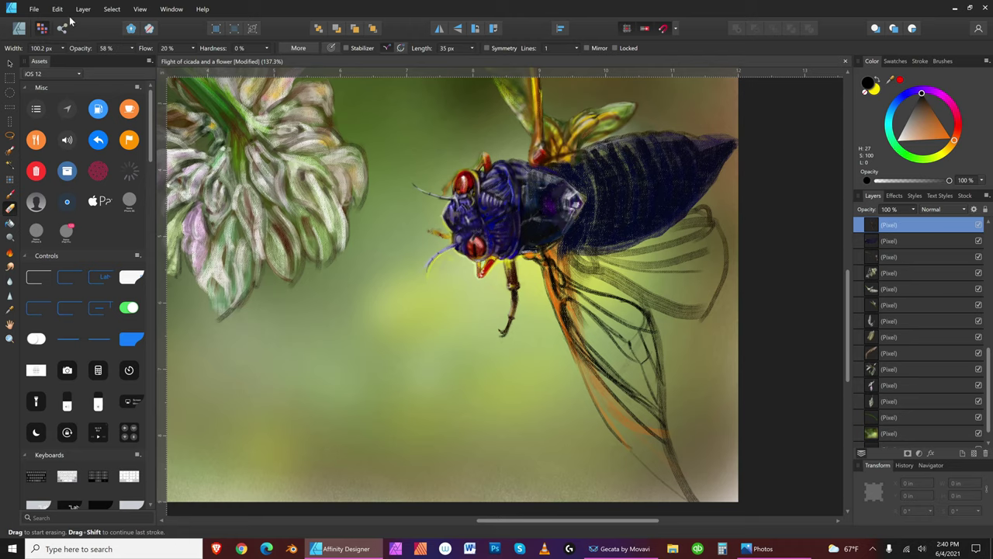
Step: Reselect the grey wing sketch layer and fade its lines at the lower wing's tip with the 100 px Erase Brush
left_click(9, 64)
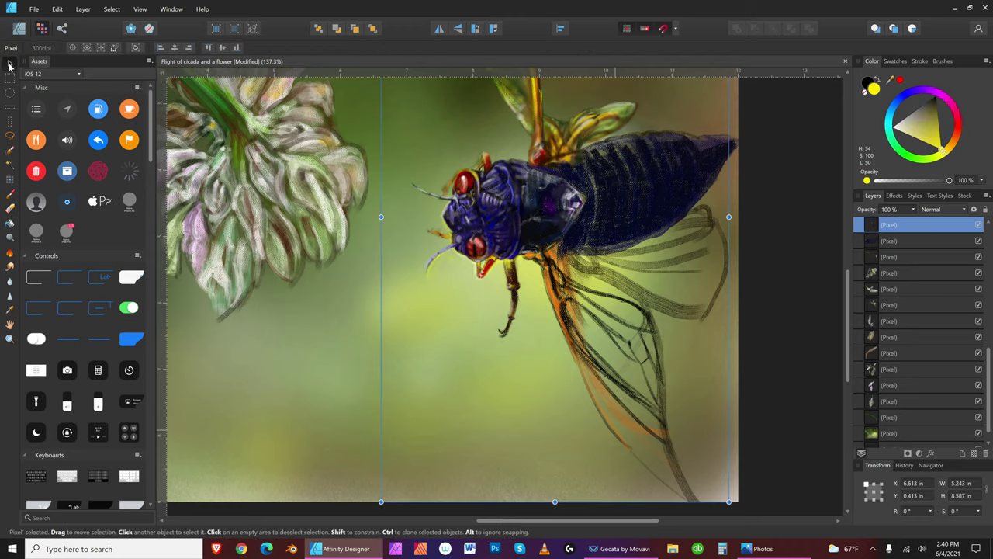
left_click(758, 400)
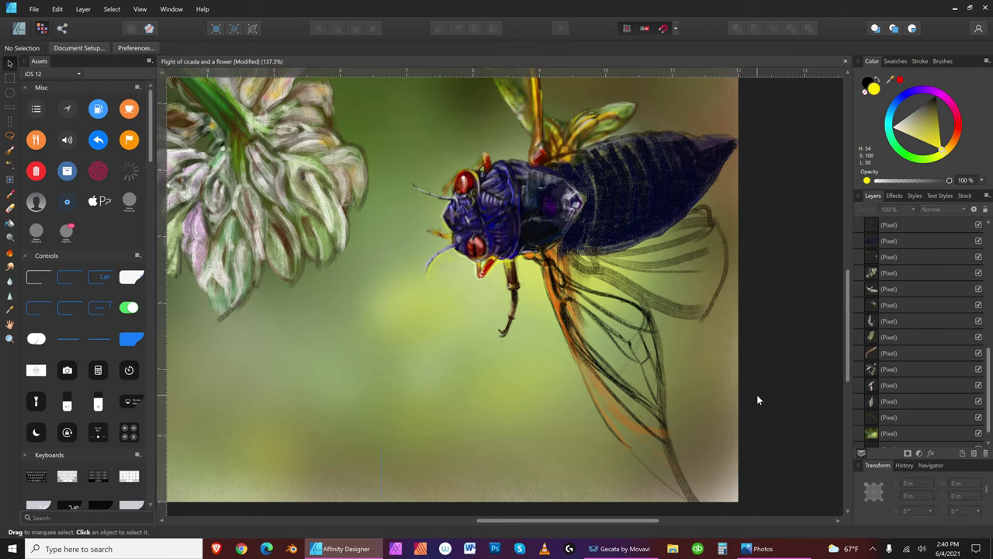
left_click(677, 472)
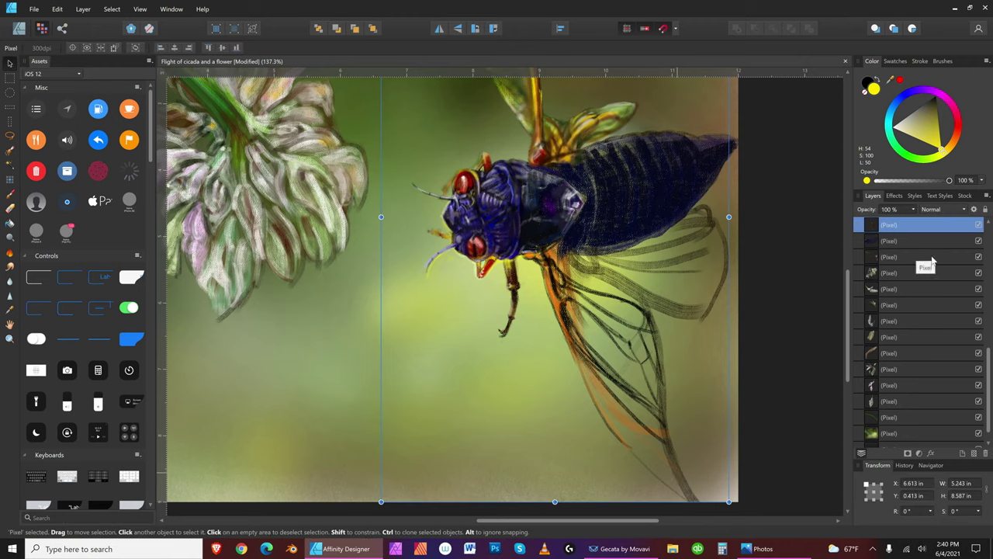
left_click(10, 208)
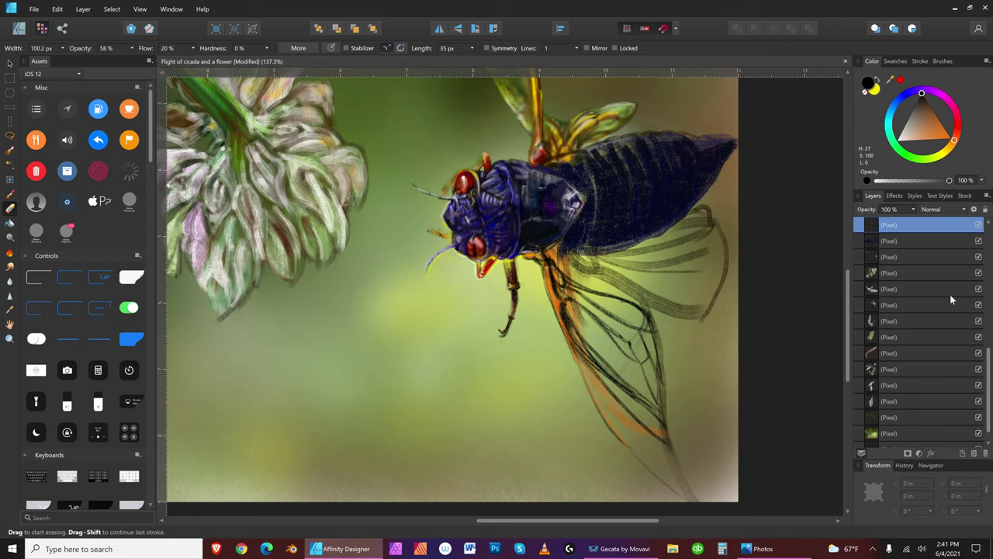
Step: Select other pixel layers in the stack to look for the one holding the remaining sketch lines at the wing tip
left_click(902, 255)
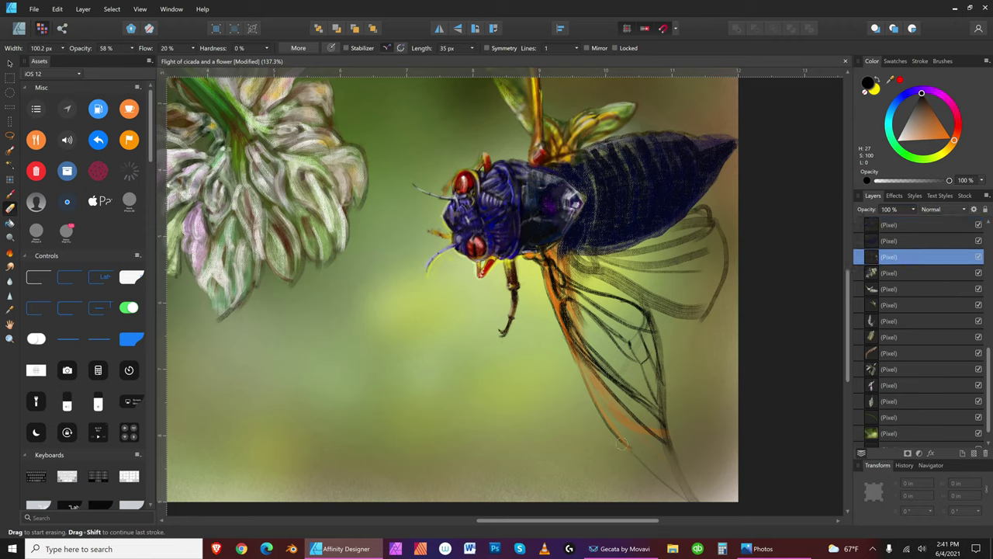
scroll(910, 231, "up", 1)
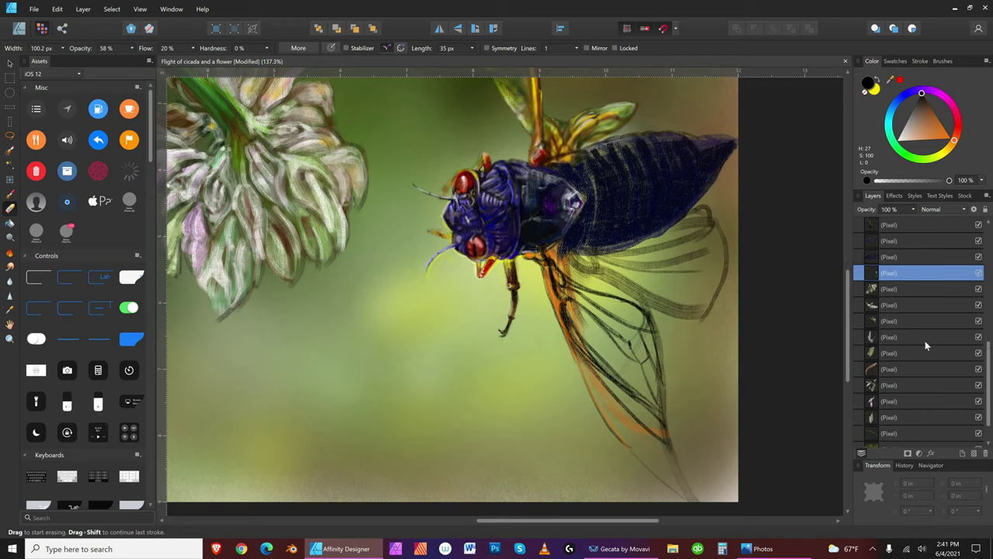
left_click(912, 368)
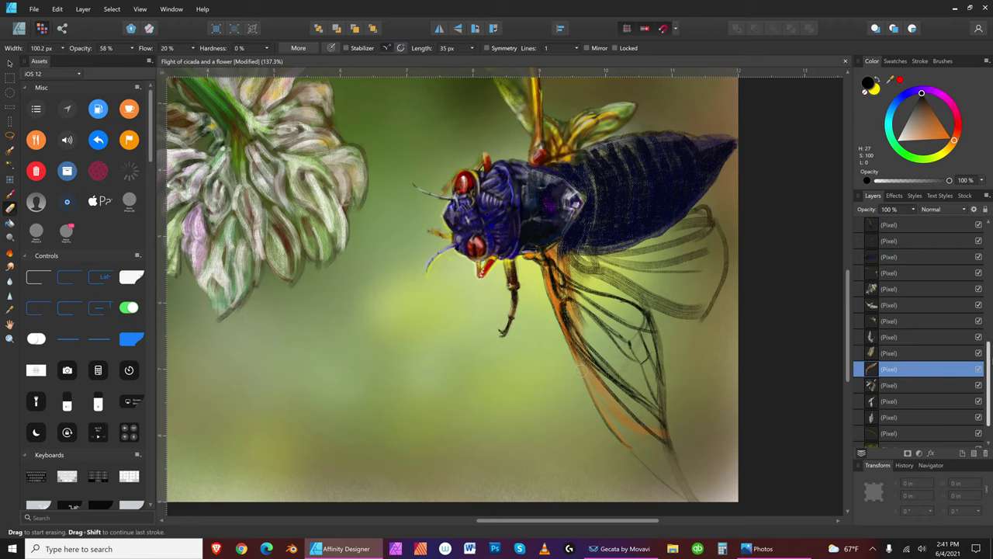
scroll(989, 401, "down", 2)
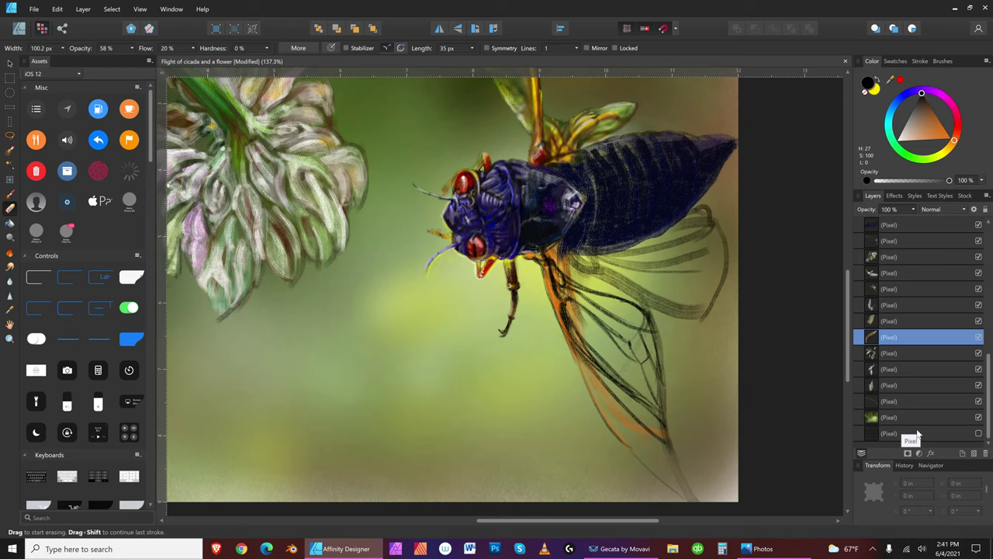
Step: Toggle the visibility of the lowest pixel layer repeatedly to examine what it contributes to the painting
left_click(978, 433)
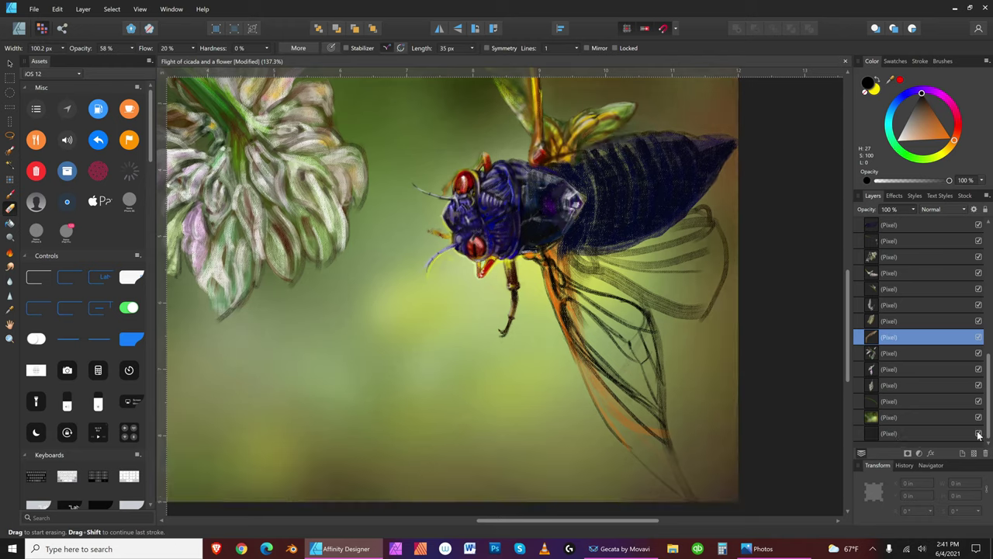
left_click(979, 433)
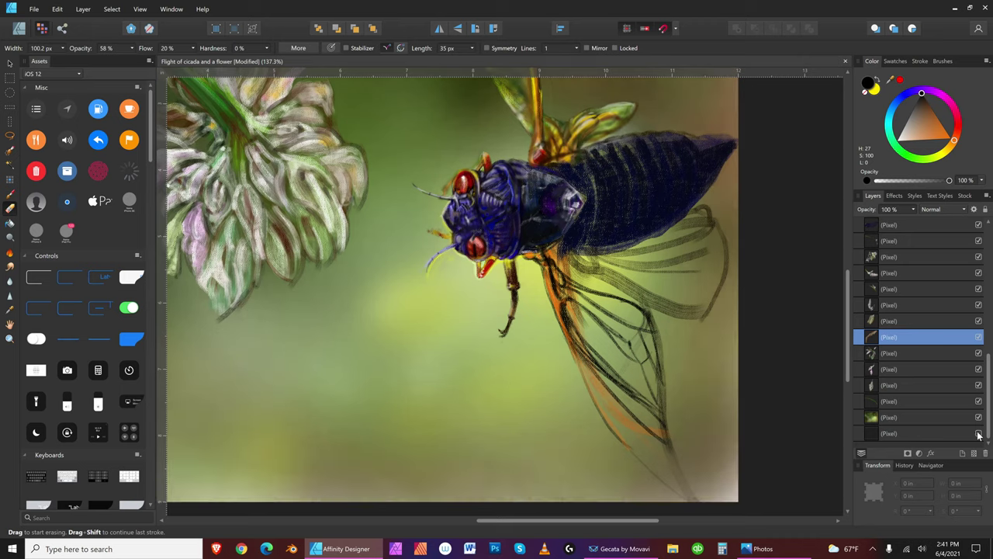
left_click(979, 433)
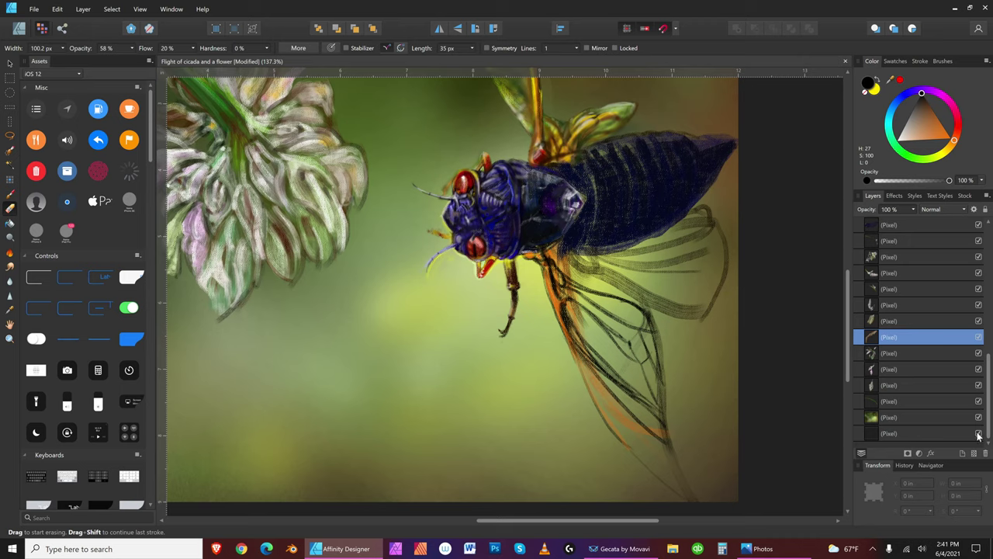
left_click(978, 433)
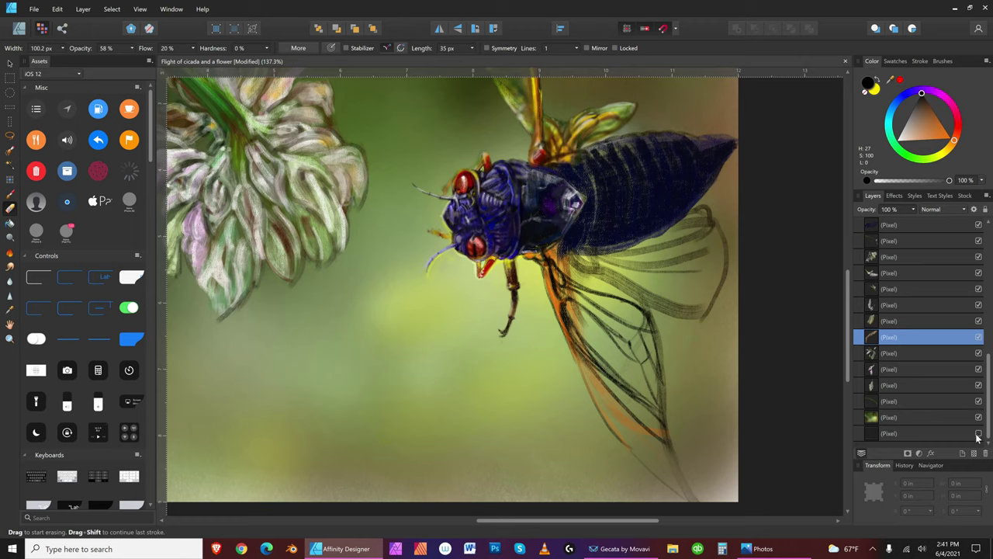
left_click(978, 433)
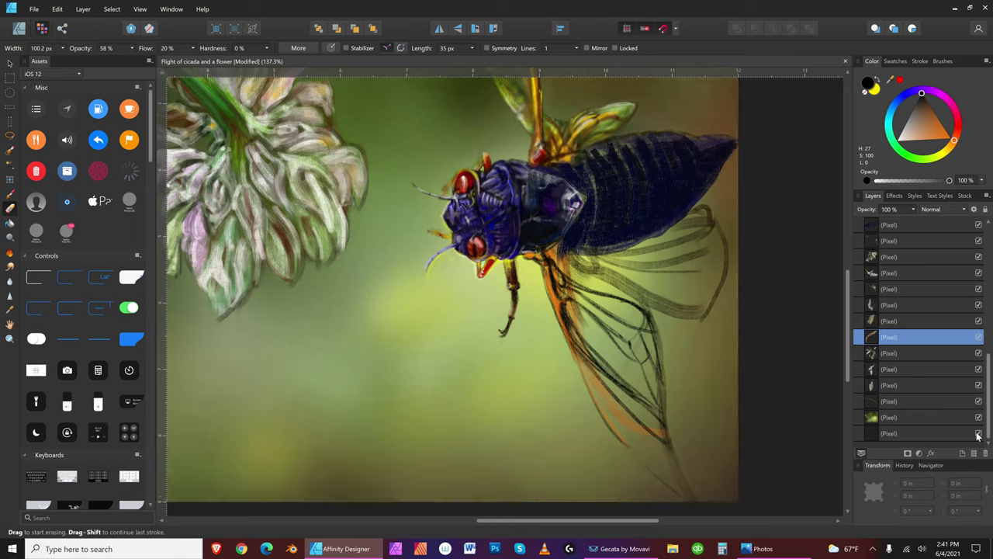
left_click(978, 433)
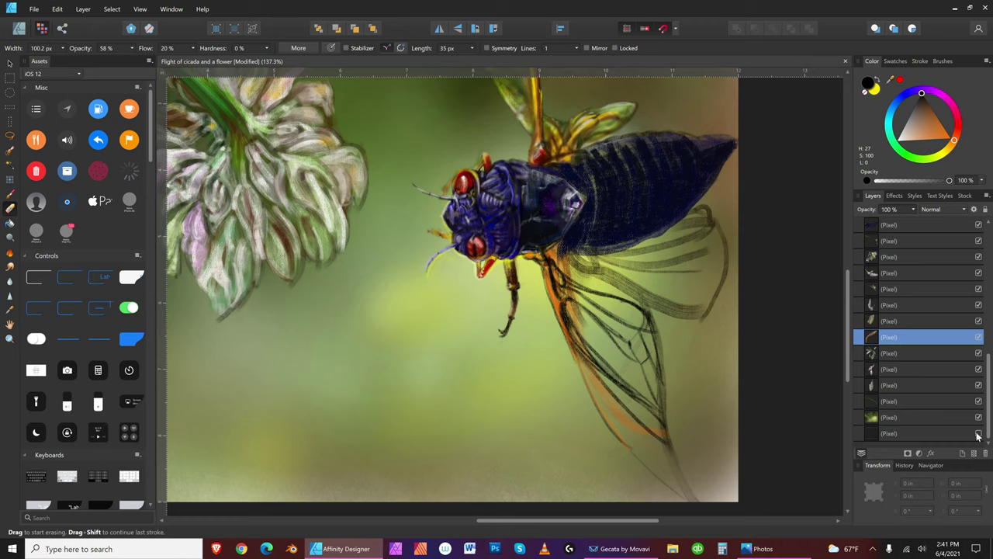
left_click(979, 433)
Step: Select the green background layer and hide it so the wing lines stand against plain white
left_click(930, 417)
left_click(977, 417)
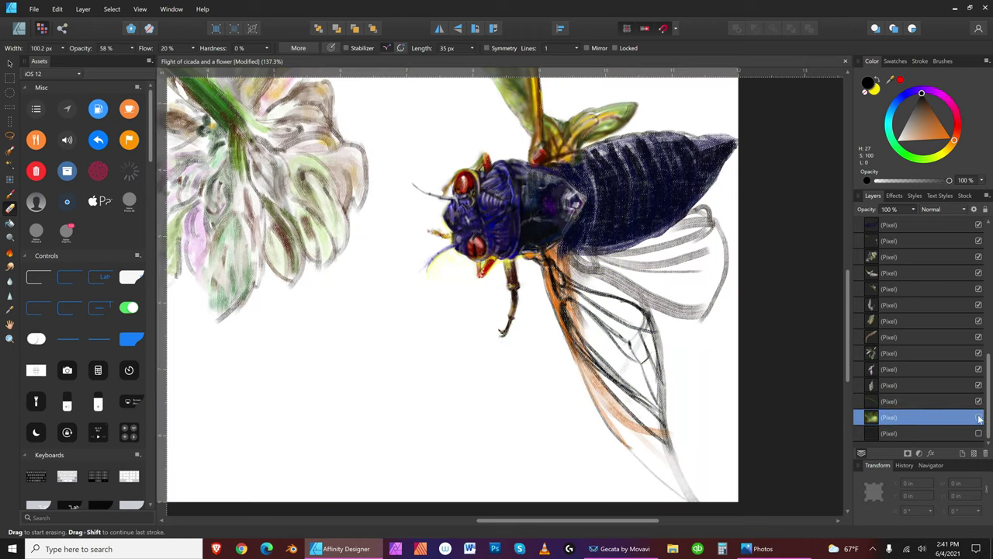
left_click(978, 417)
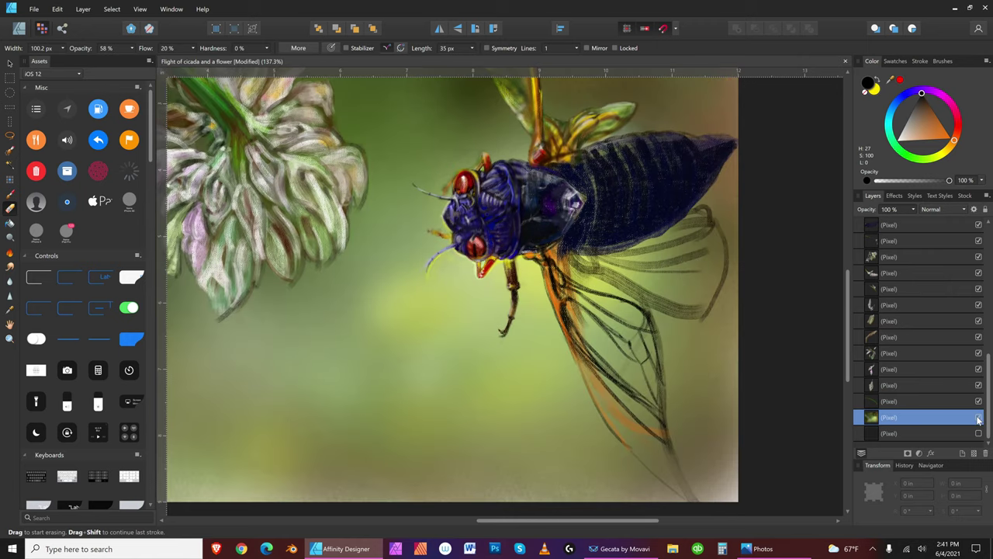
left_click(978, 418)
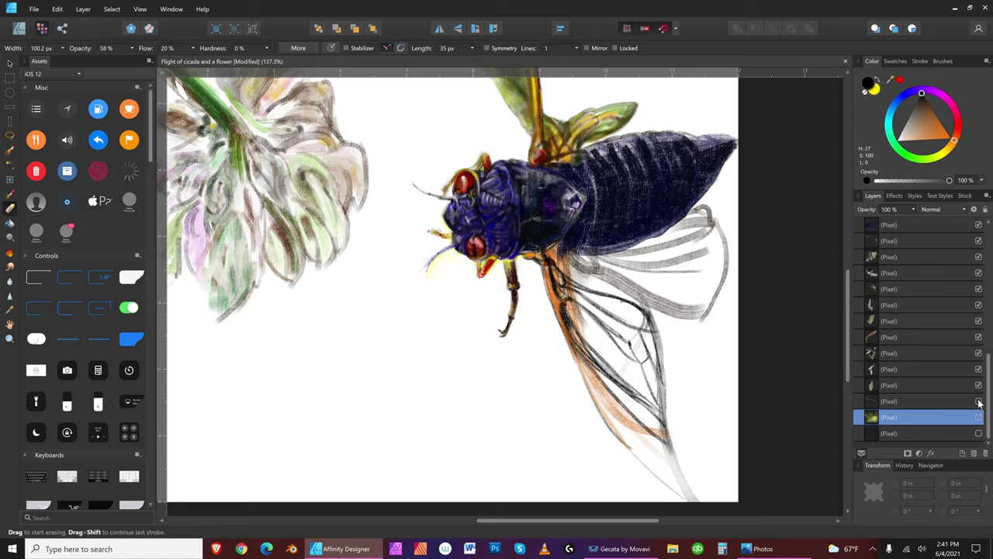
Step: Toggle the visibility of the pixel layers just above the background one by one to look for the stray wing lines
left_click(978, 401)
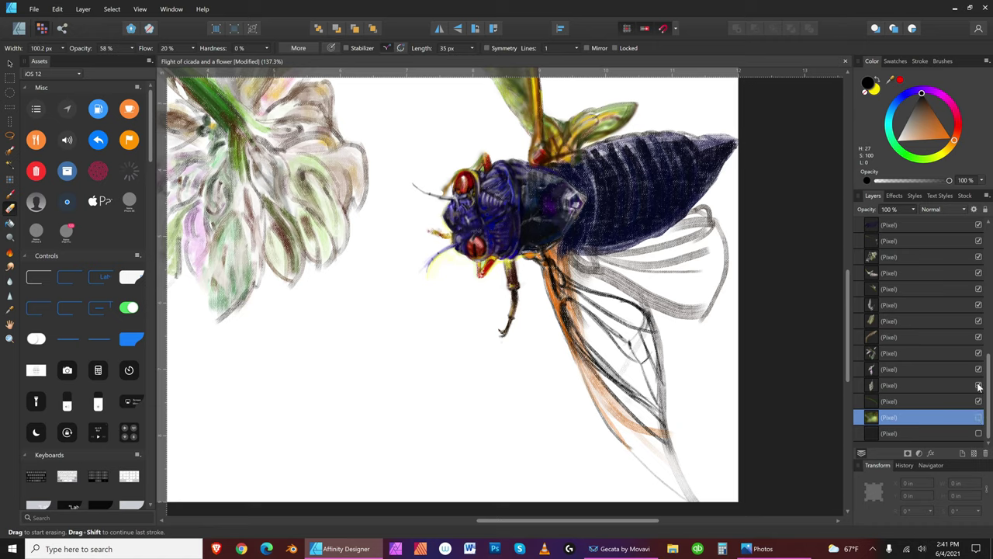
left_click(978, 386)
left_click(978, 385)
left_click(978, 370)
left_click(978, 354)
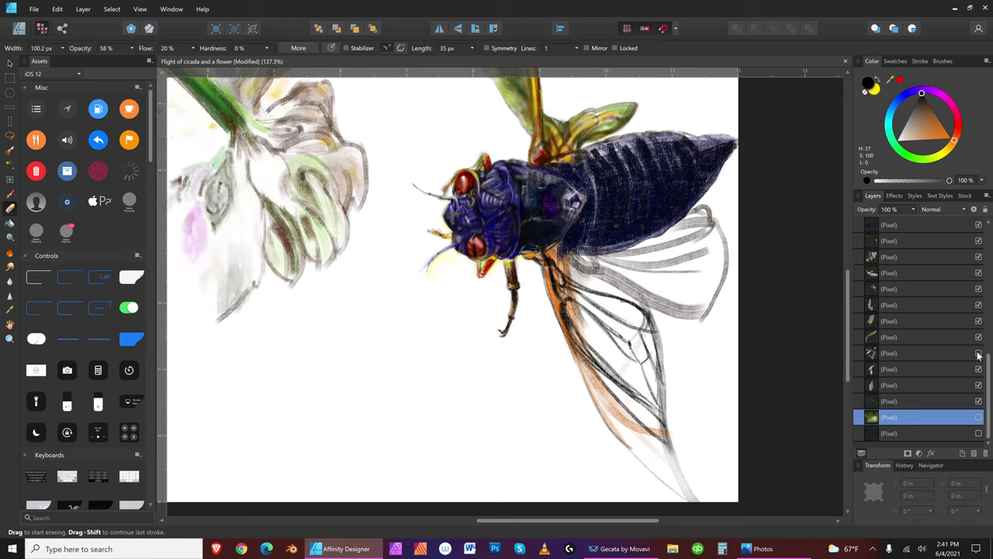
left_click(978, 354)
left_click(978, 338)
left_click(978, 338)
left_click(978, 321)
left_click(978, 321)
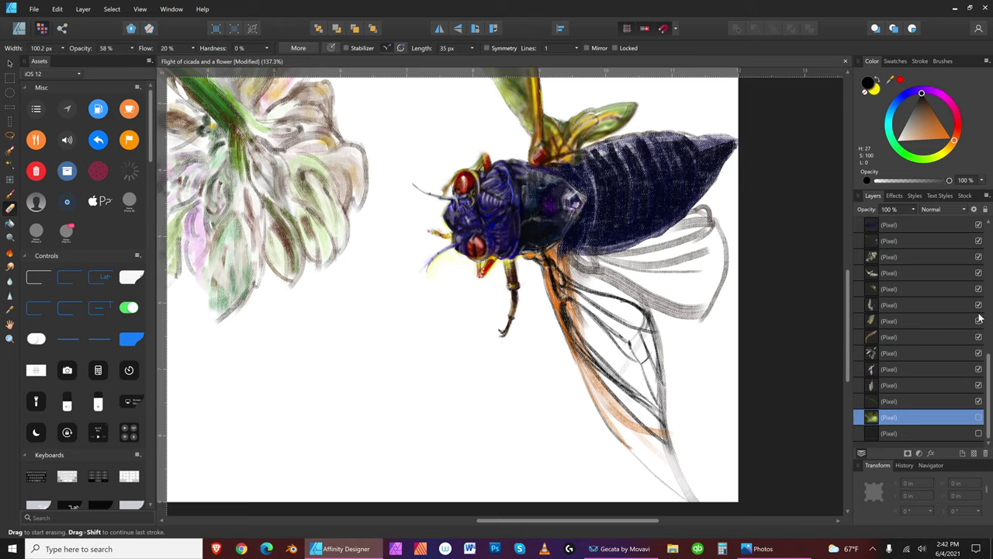
left_click(977, 306)
left_click(977, 306)
left_click(977, 289)
left_click(977, 290)
left_click(977, 274)
left_click(978, 273)
Step: Toggle the flower detail, abdomen and wing sketch layers further up the stack to identify which holds the stray wing lines
scroll(990, 356, "up", 2)
scroll(990, 355, "up", 3)
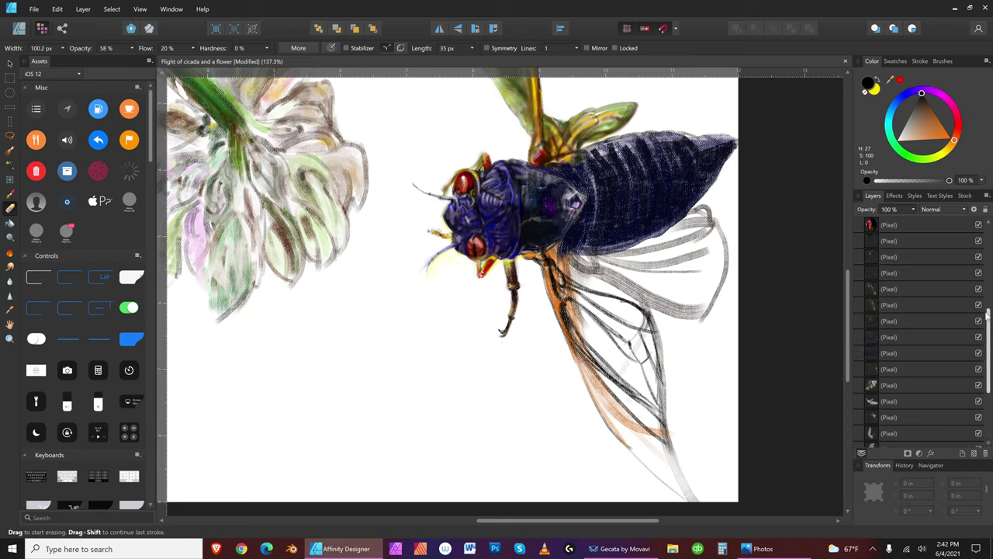
left_click(978, 386)
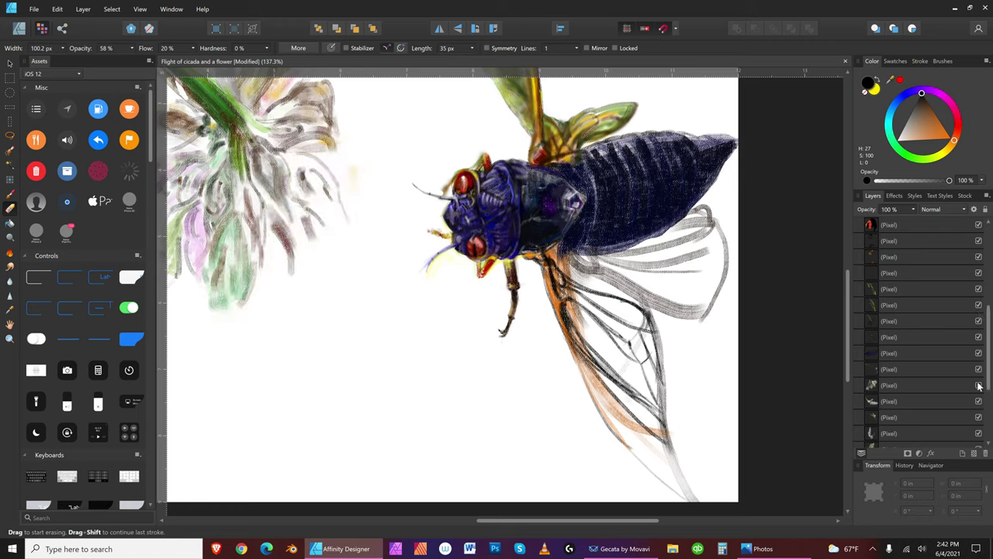
left_click(979, 383)
left_click(979, 370)
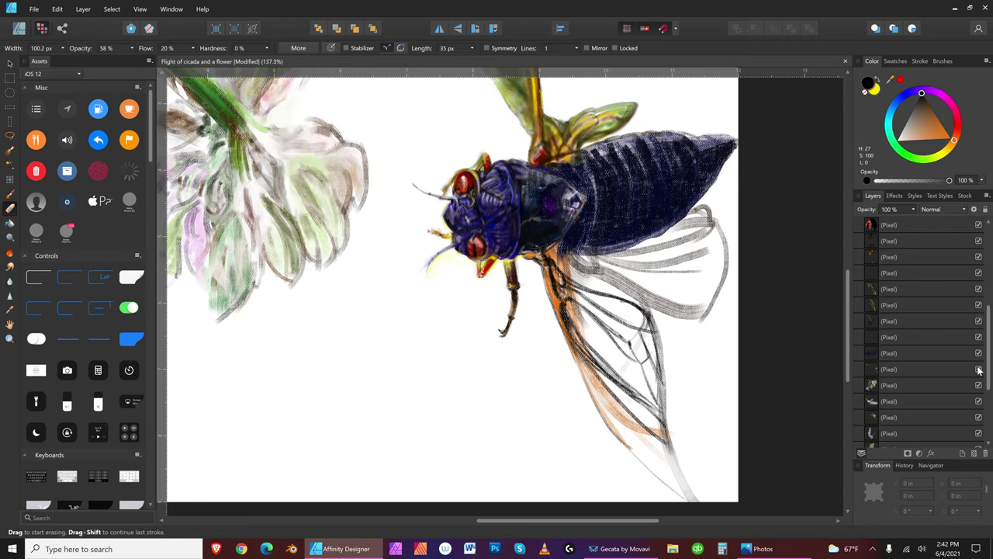
left_click(978, 370)
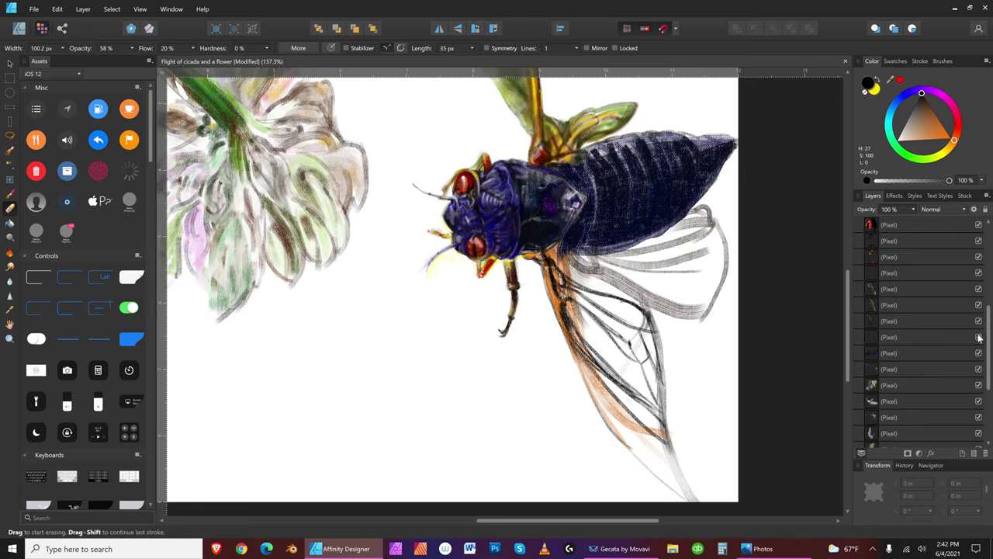
left_click(978, 337)
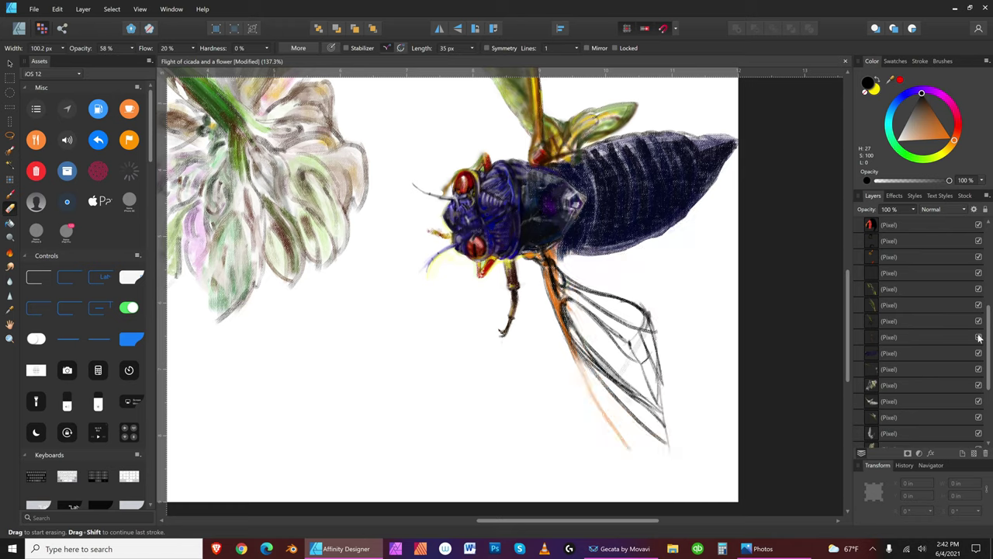
left_click(978, 336)
left_click(979, 353)
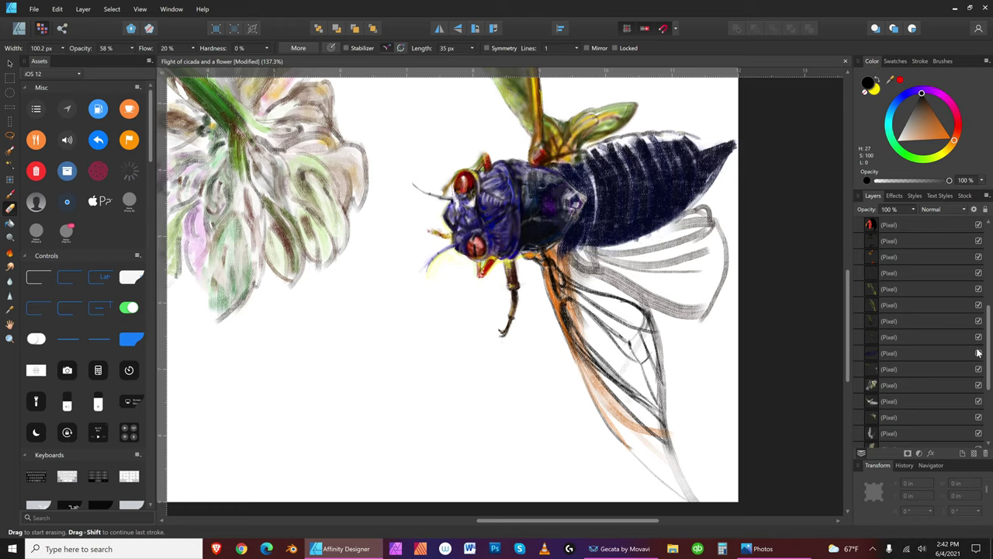
left_click(978, 353)
left_click(979, 336)
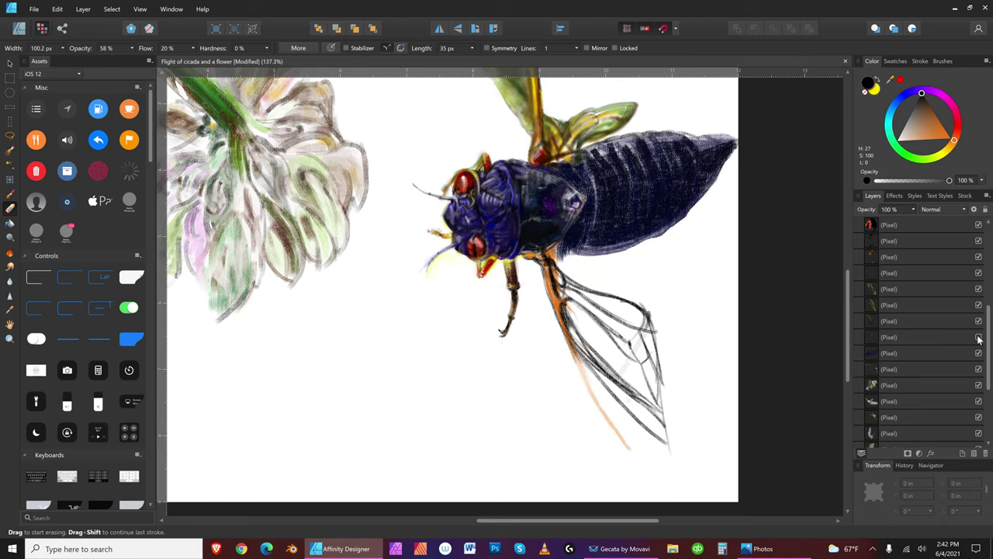
left_click(978, 337)
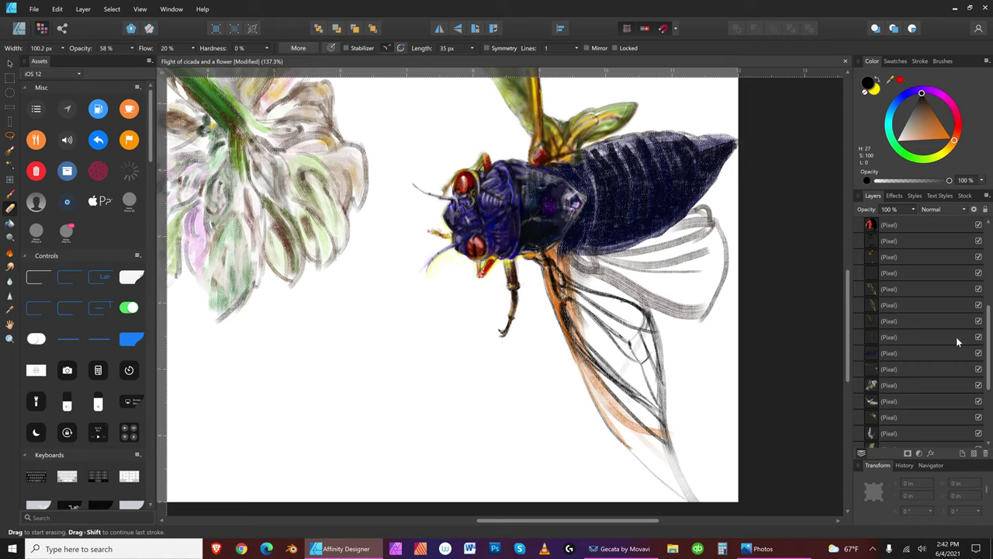
Step: Select the wing sketch layer and erase the thin grey line and excess orange near the lower wing's tip
left_click(959, 338)
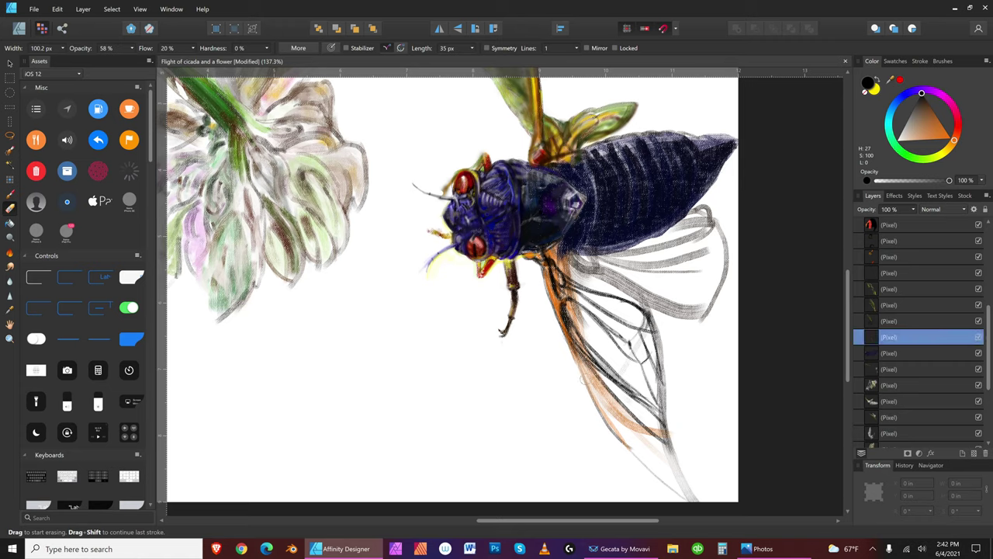
mouse_move(629, 436)
left_mouse_down()
mouse_move(600, 402)
mouse_move(648, 437)
mouse_move(605, 398)
mouse_move(646, 440)
mouse_move(633, 431)
left_mouse_up()
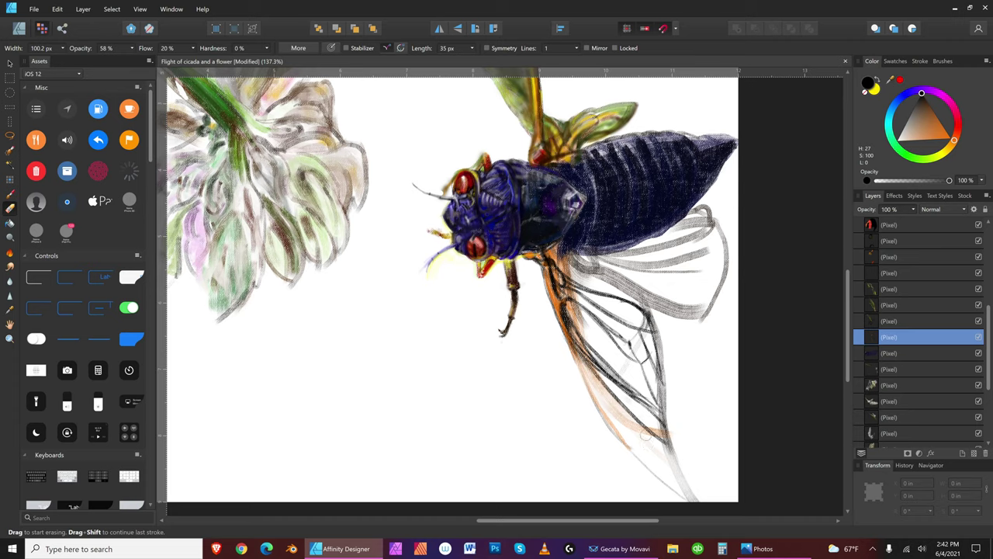
left_click(14, 61)
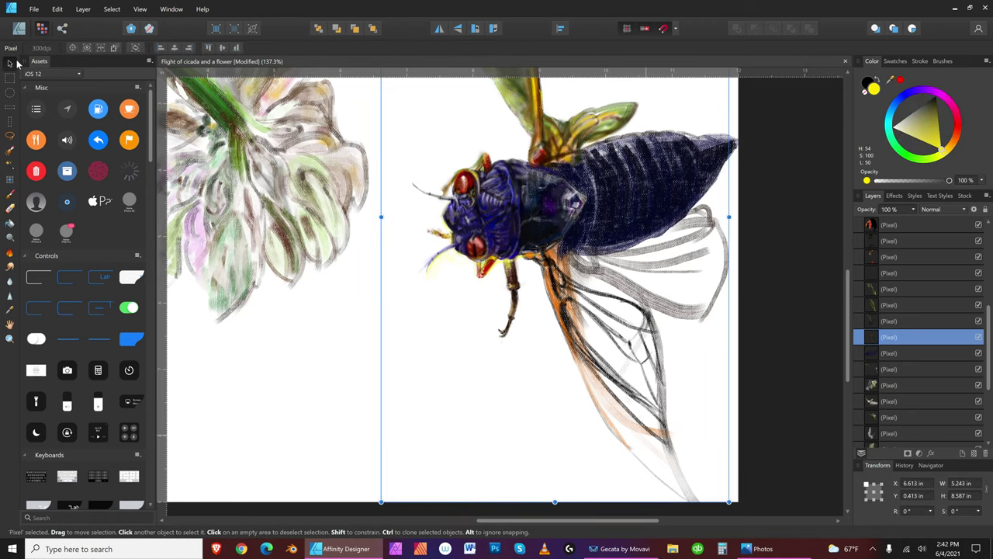
left_click(773, 341)
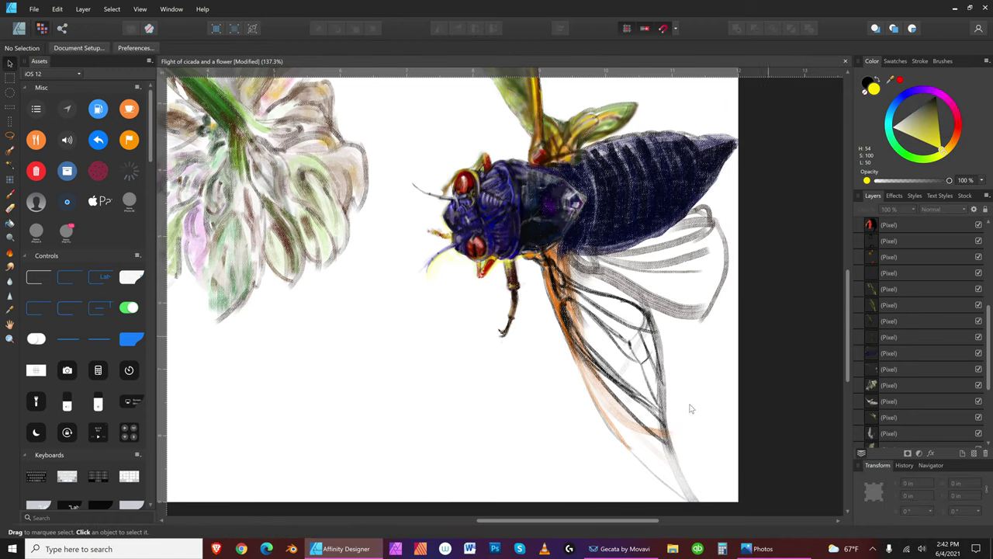
left_click(650, 465)
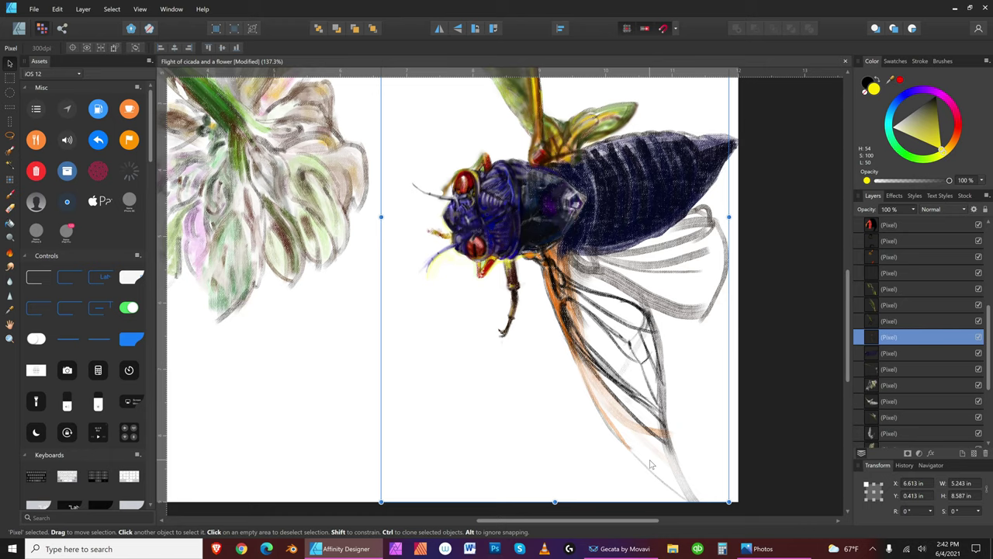
left_click(10, 208)
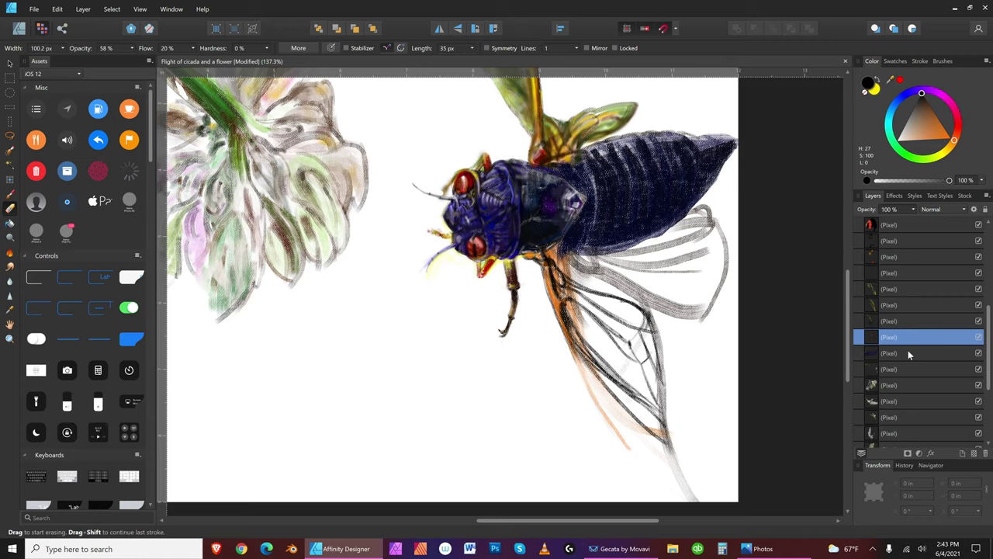
Step: Select the topmost pixel layer from the canvas and erase the orange line outside the lower wing's outer edge
left_click(8, 64)
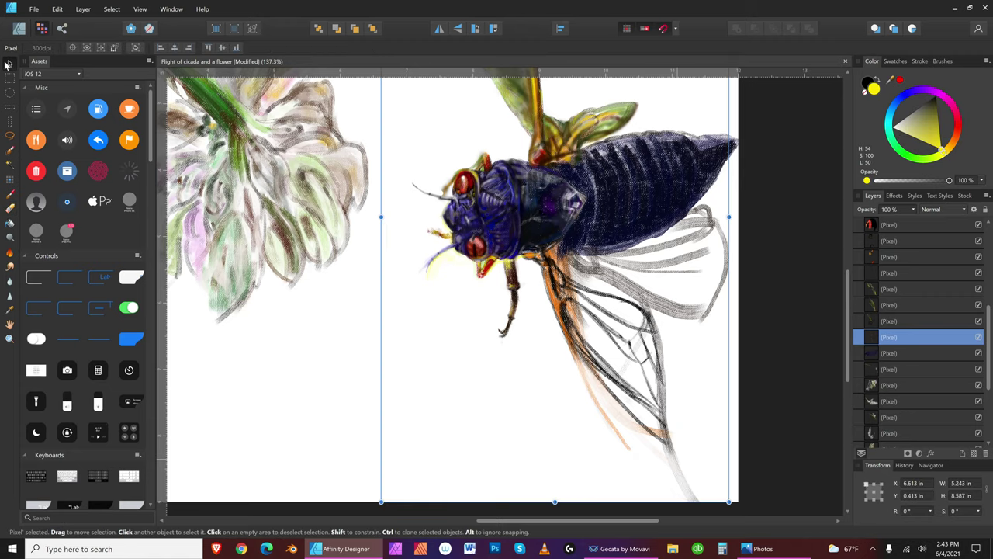
left_click(745, 311)
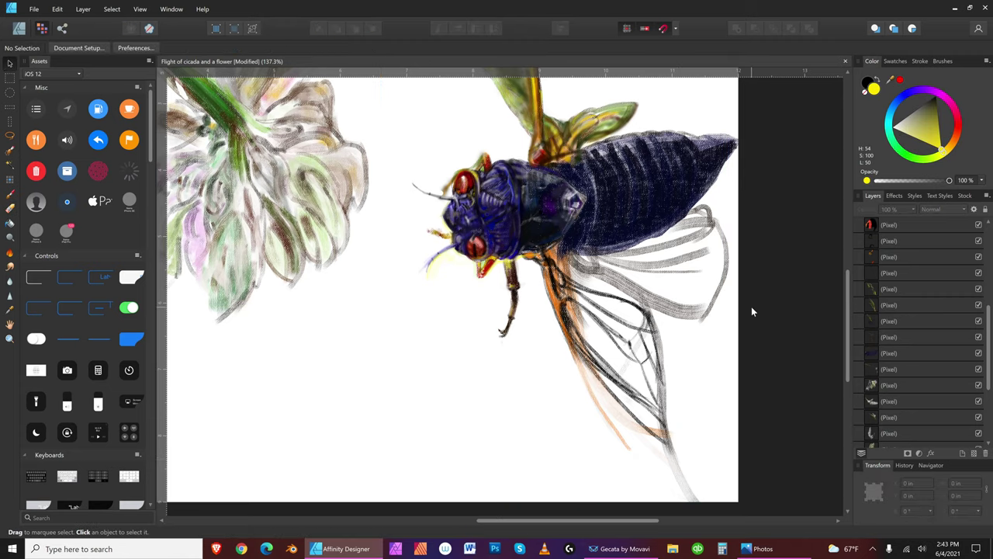
left_click(590, 394)
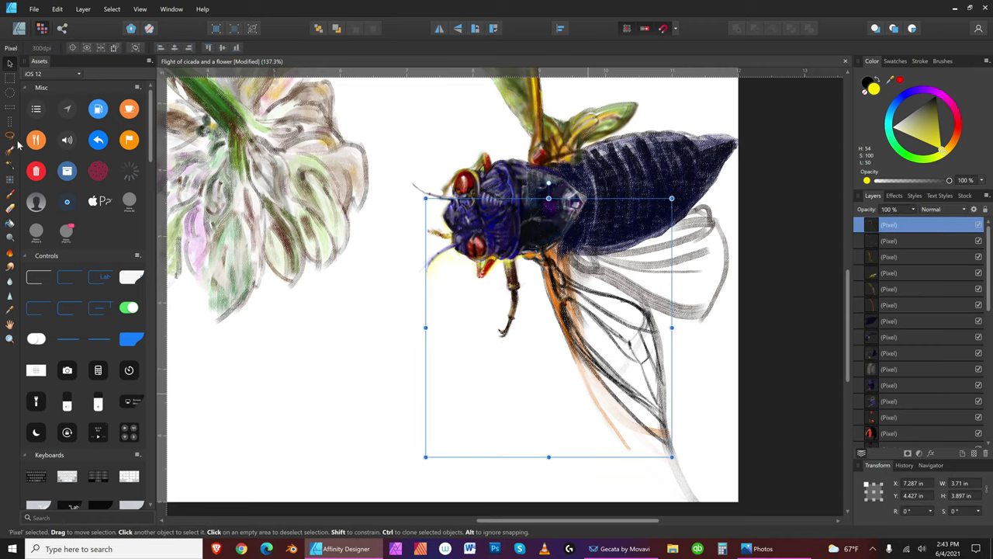
left_click(9, 207)
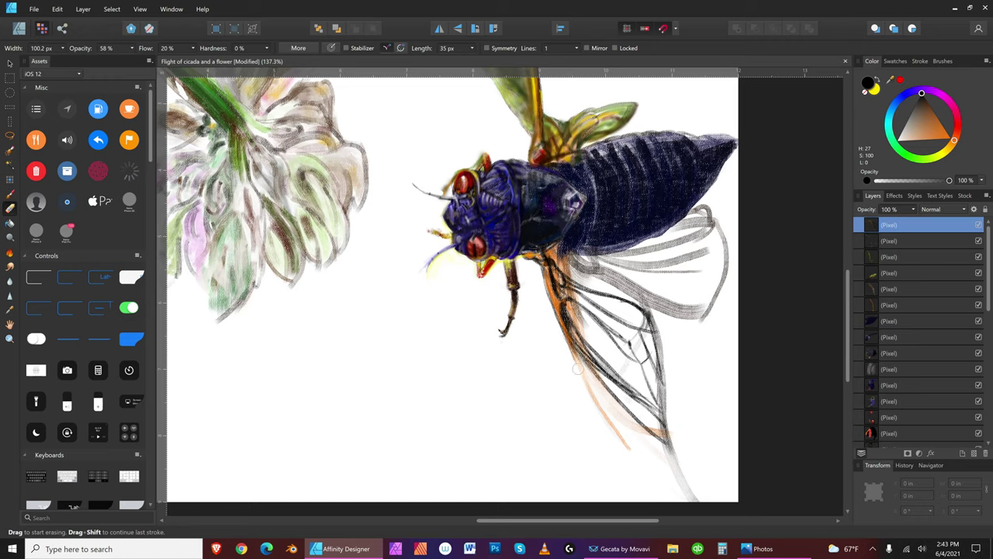
mouse_move(590, 396)
left_mouse_down()
mouse_move(629, 440)
mouse_move(574, 350)
left_mouse_up()
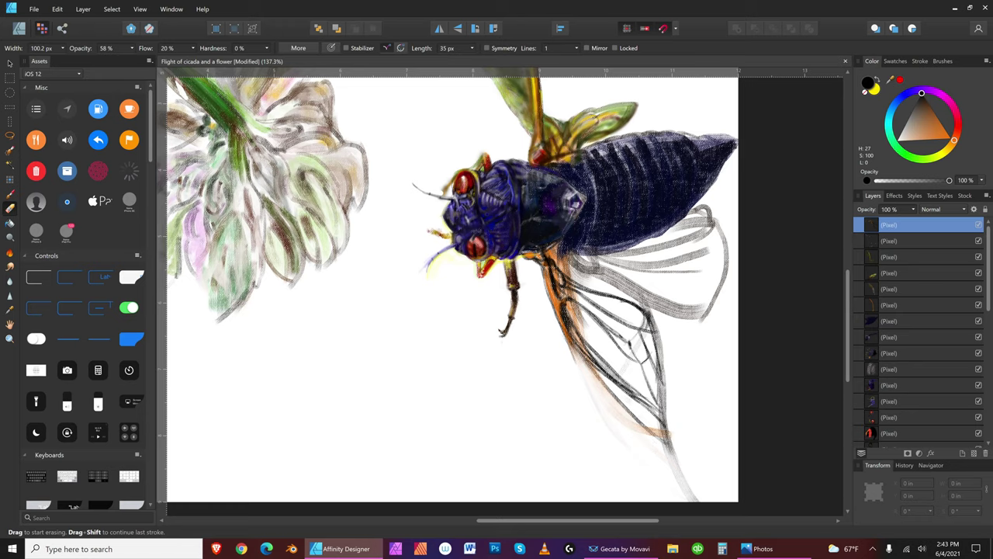
Step: Reselect the wing sketch layer and erase the remaining orange band and grey trailing lines at the lower wing's tip
left_click(9, 62)
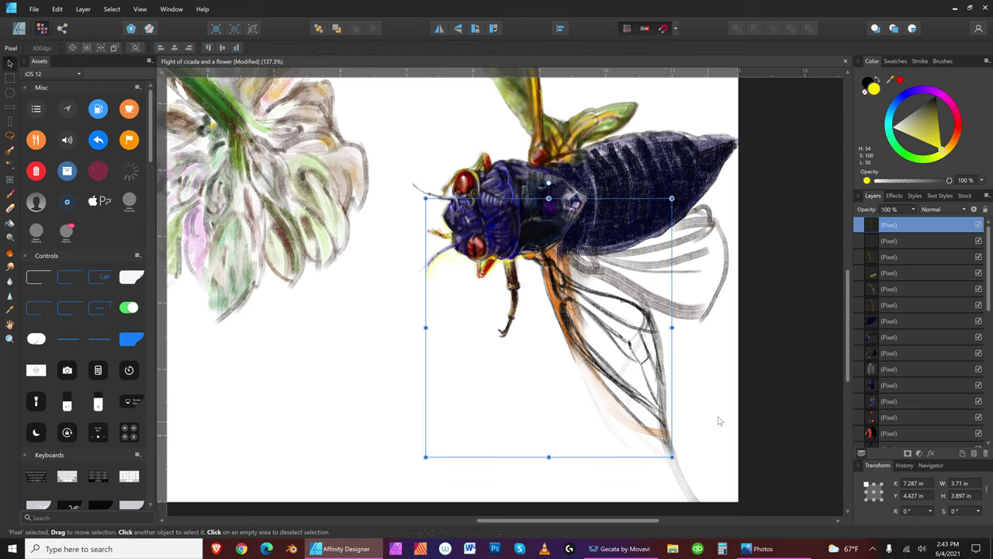
left_click(763, 386)
left_click(657, 433)
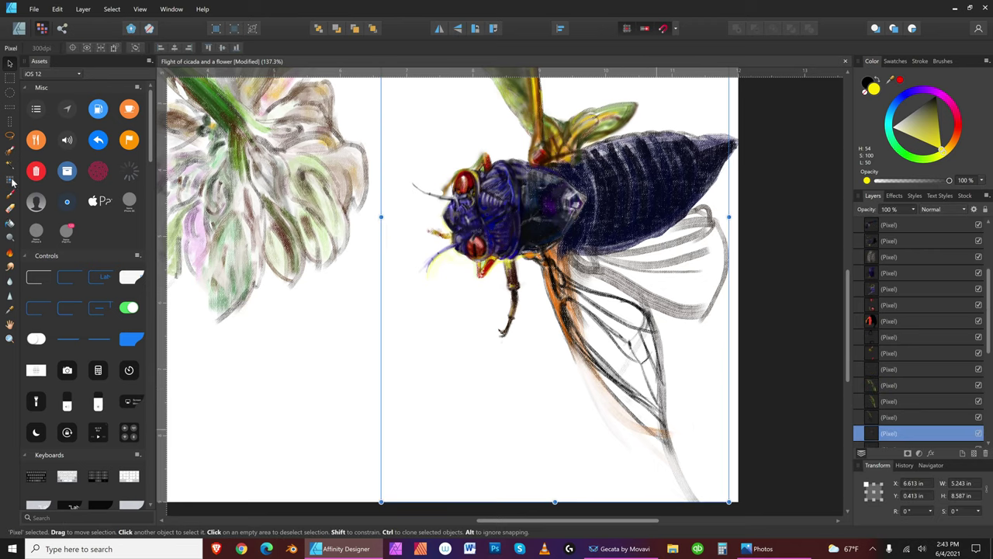
left_click(10, 208)
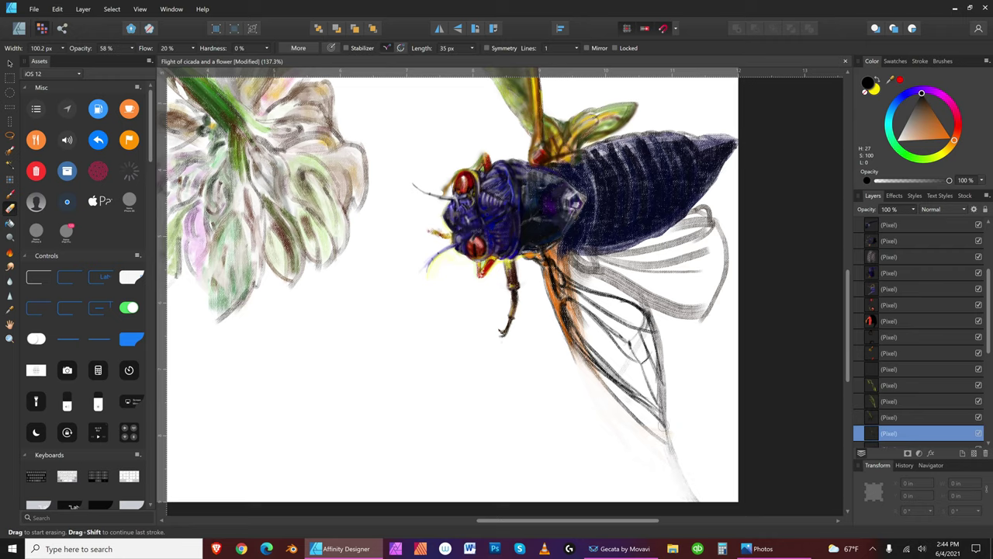
Step: Reselect the topmost pixel layer and erase the leftover orange along the middle of the lower wing's outer edge
left_click(9, 63)
left_click(779, 346)
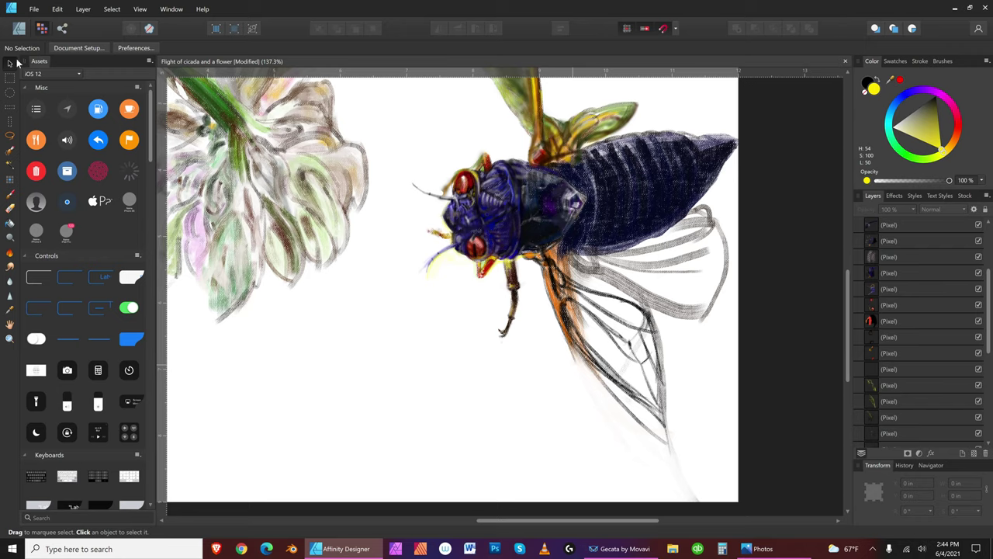
left_click_drag(989, 326, 988, 401)
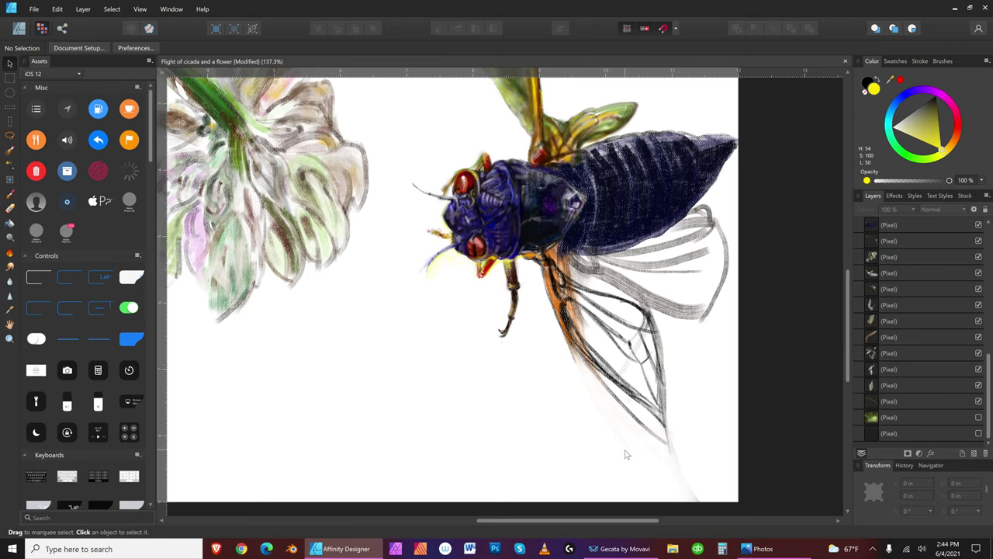
left_click(573, 358)
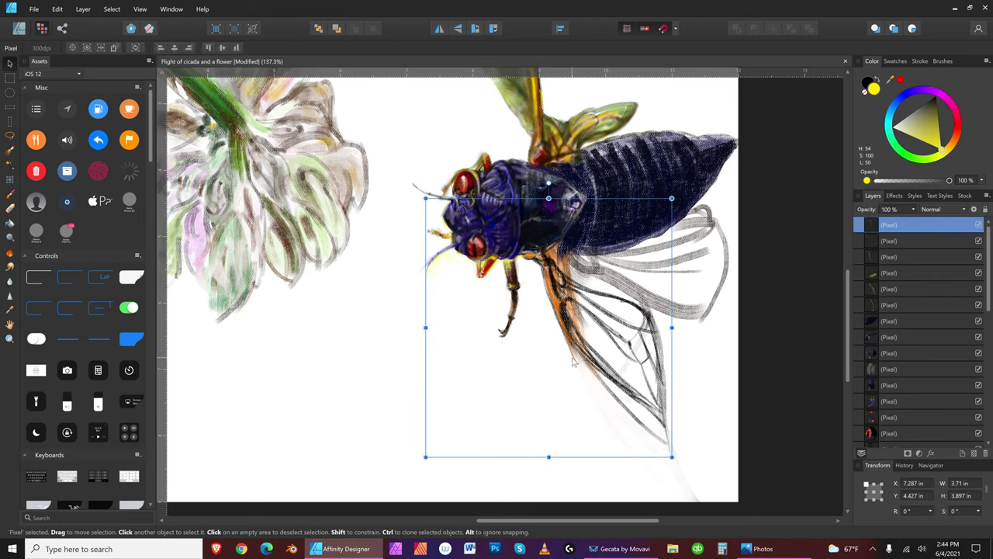
left_click(10, 208)
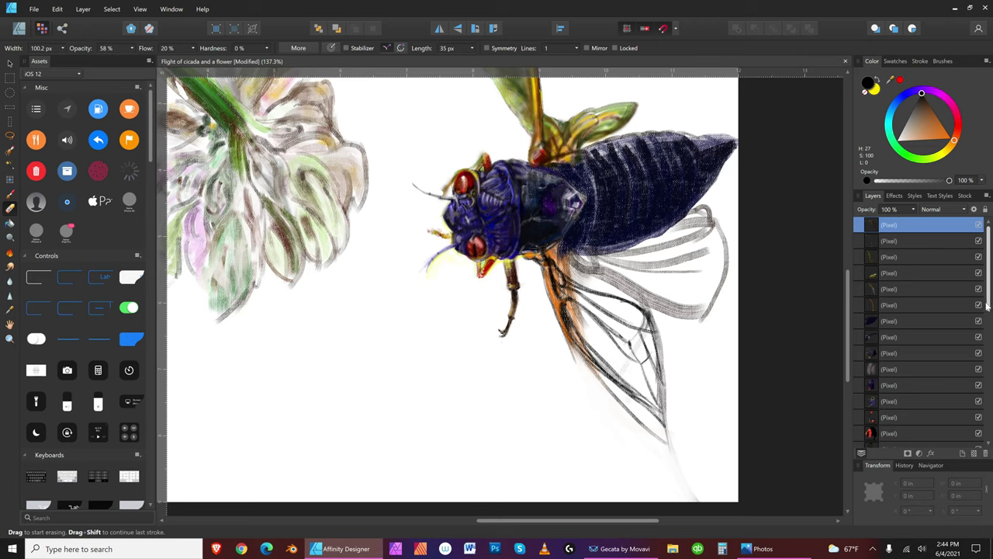
Step: Show the green background layer again and fit the whole painting in view
scroll(919, 325, "down", 5)
left_click(979, 418)
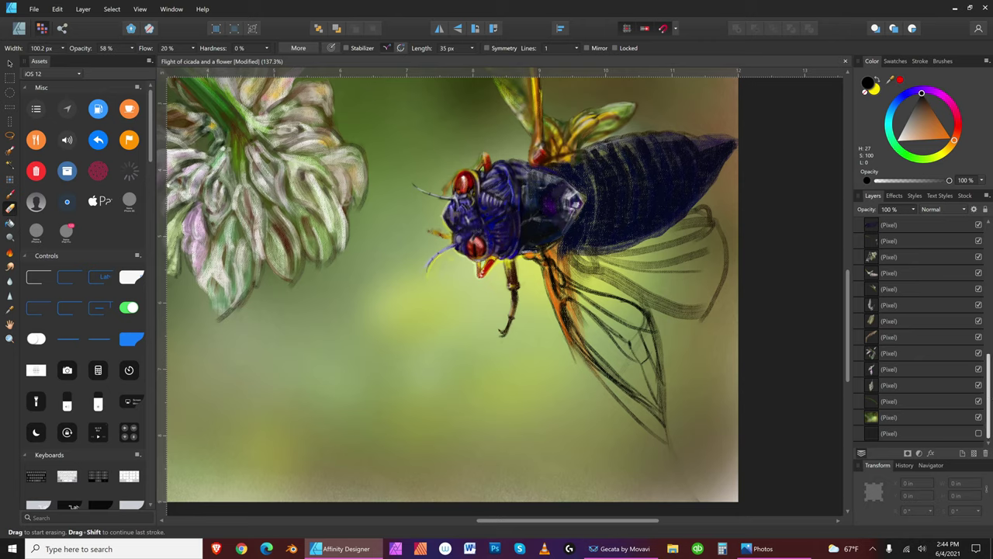
left_click(34, 9)
left_click(144, 8)
left_click(147, 10)
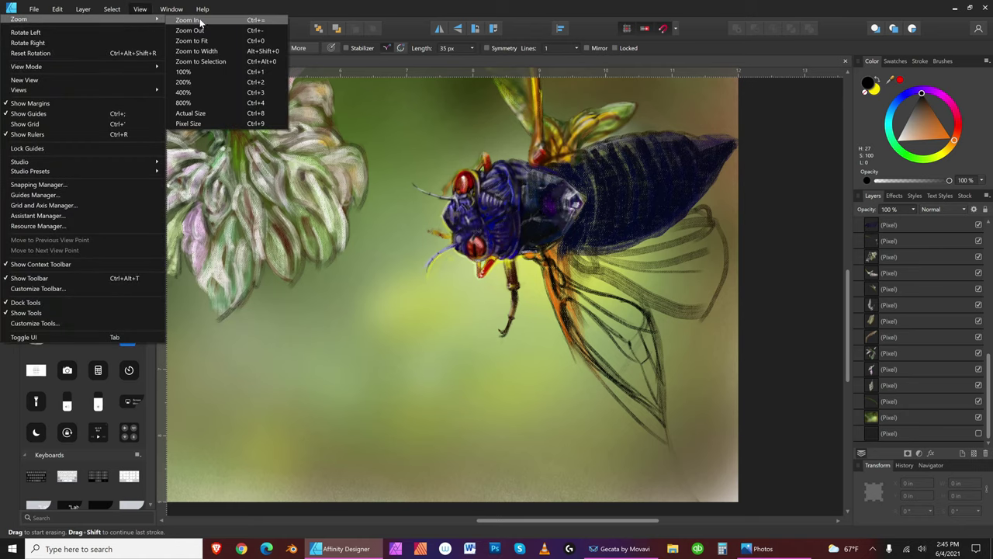
left_click(208, 40)
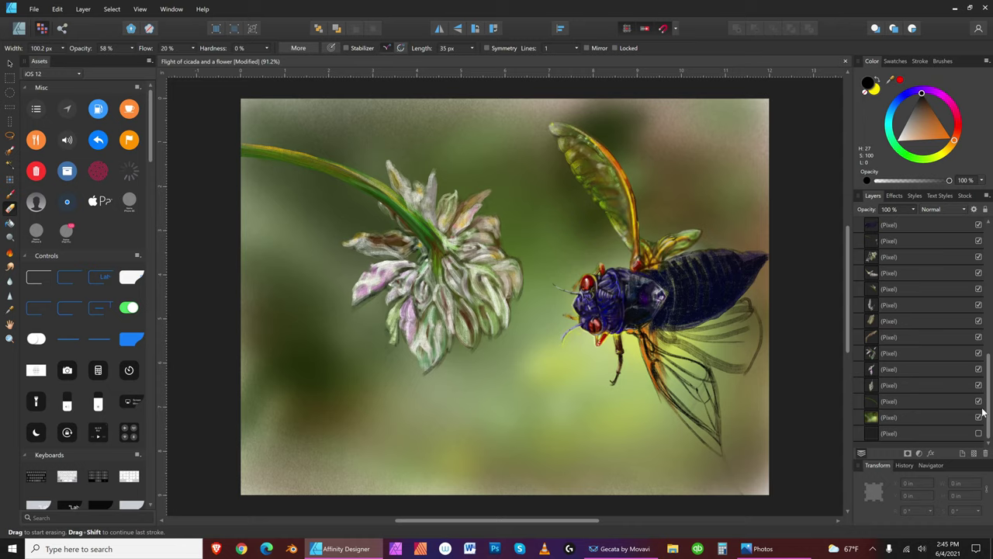
Step: Show the bottommost pixel layer beneath the green background, toggling it repeatedly to compare the painting with and without it
left_click(978, 433)
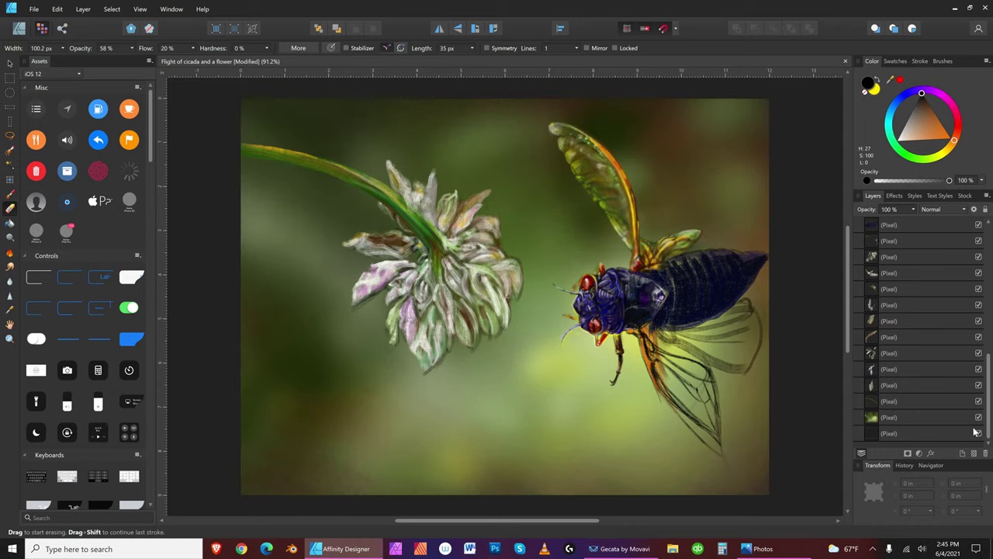
left_click(978, 434)
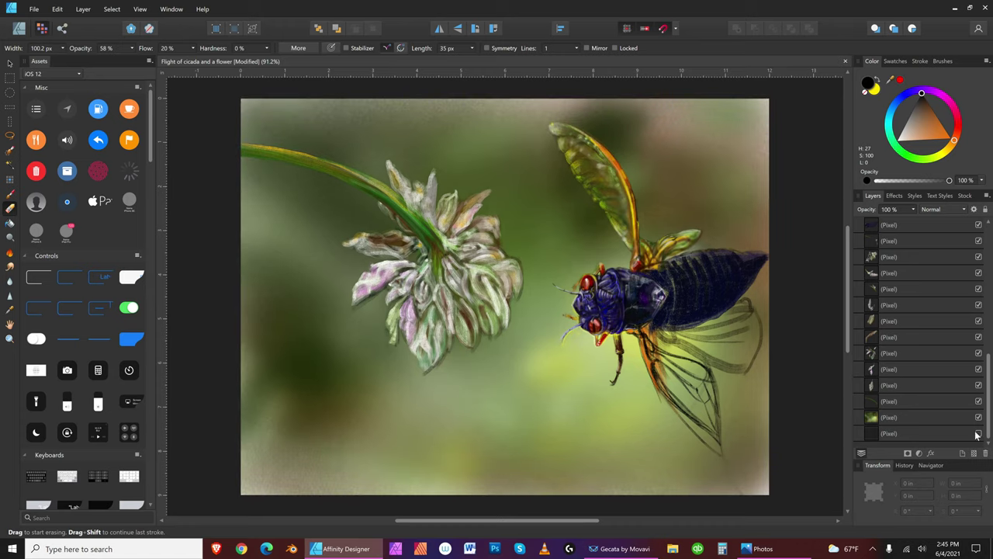
left_click(978, 434)
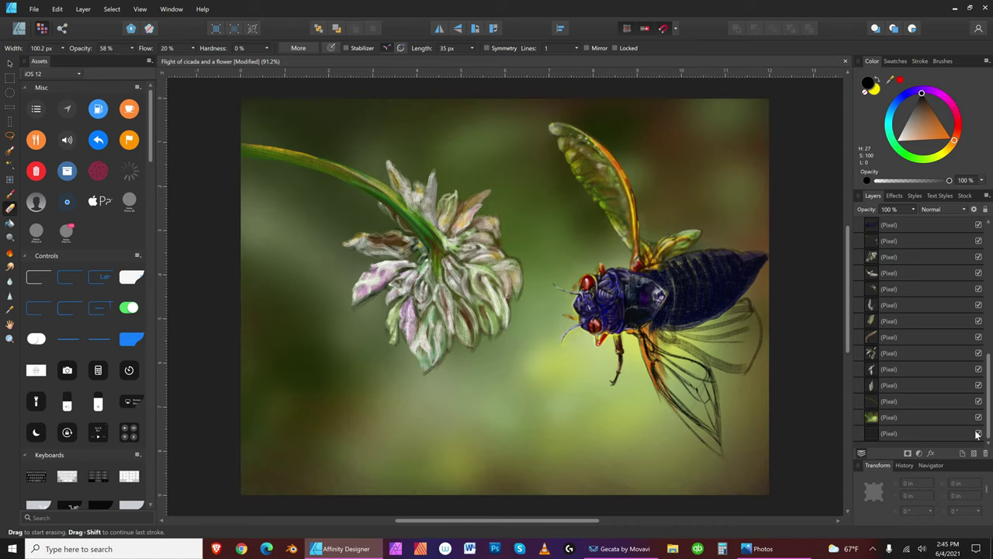
left_click(978, 434)
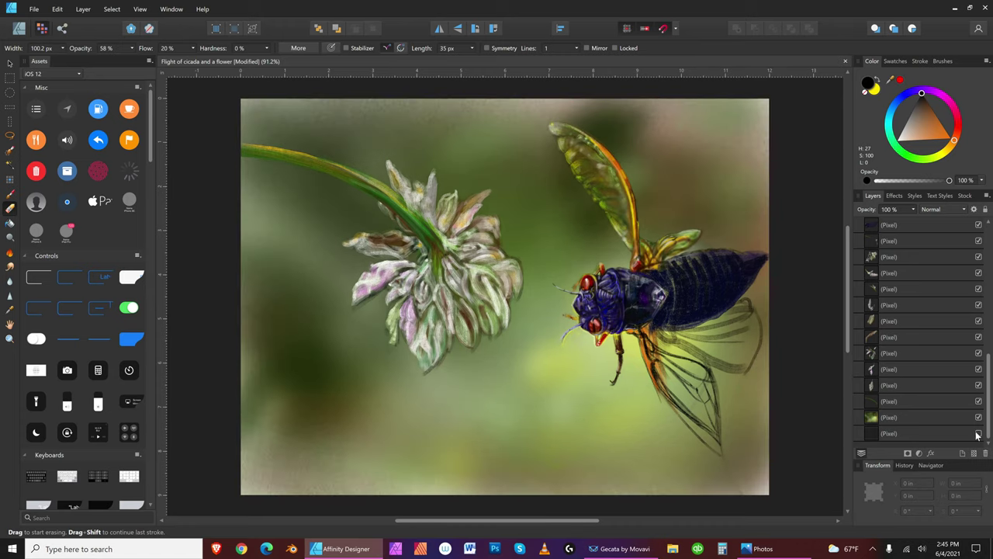
left_click(978, 433)
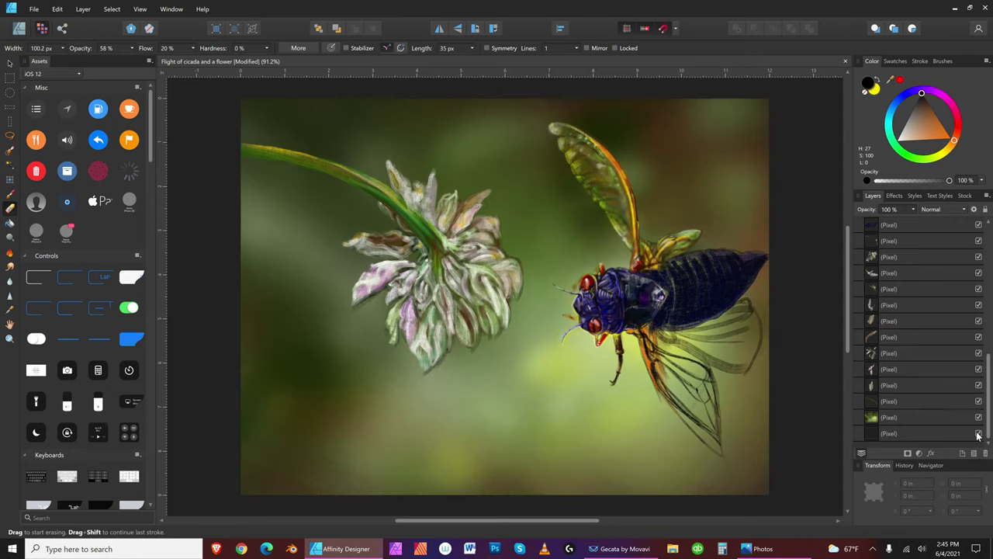
left_click(978, 434)
left_click(978, 434)
left_click(978, 433)
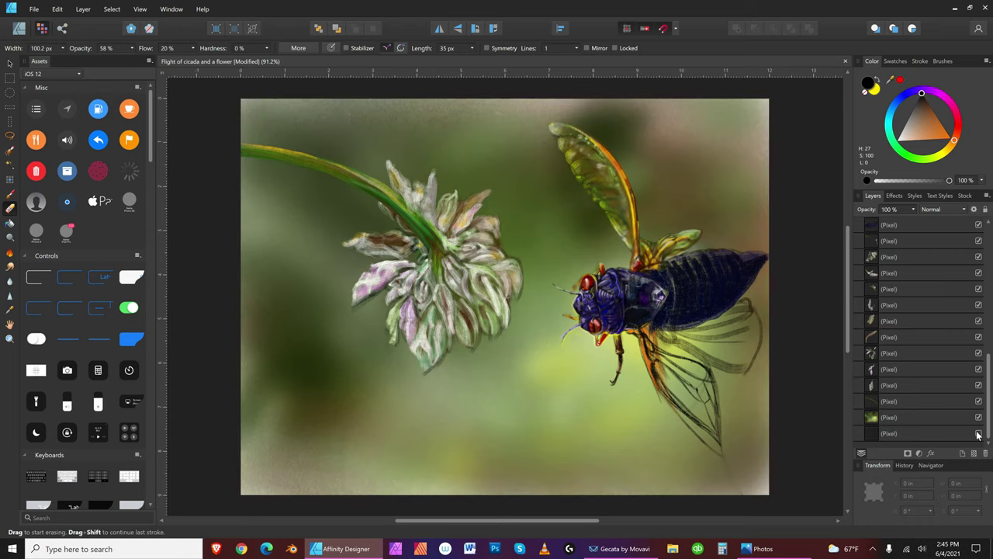
left_click(978, 434)
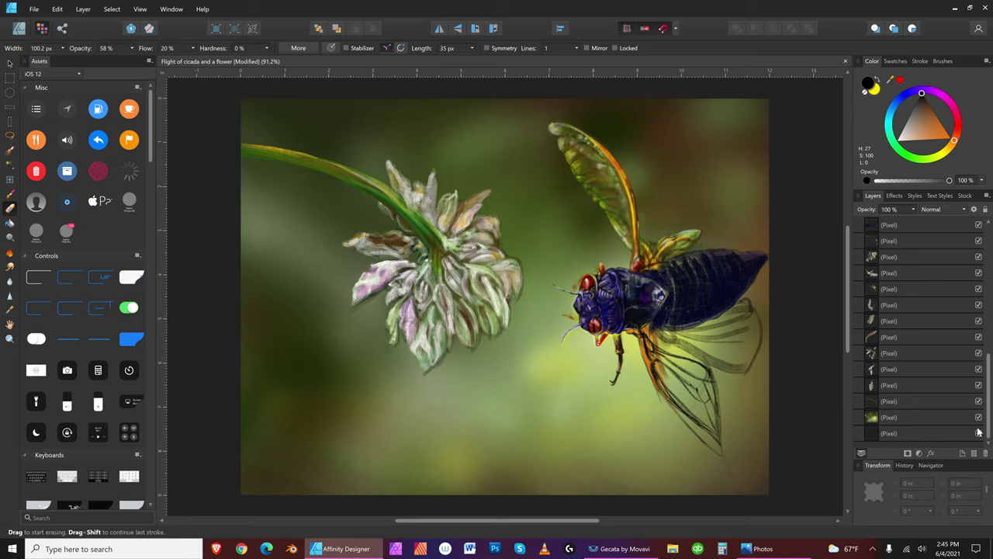
left_click(978, 433)
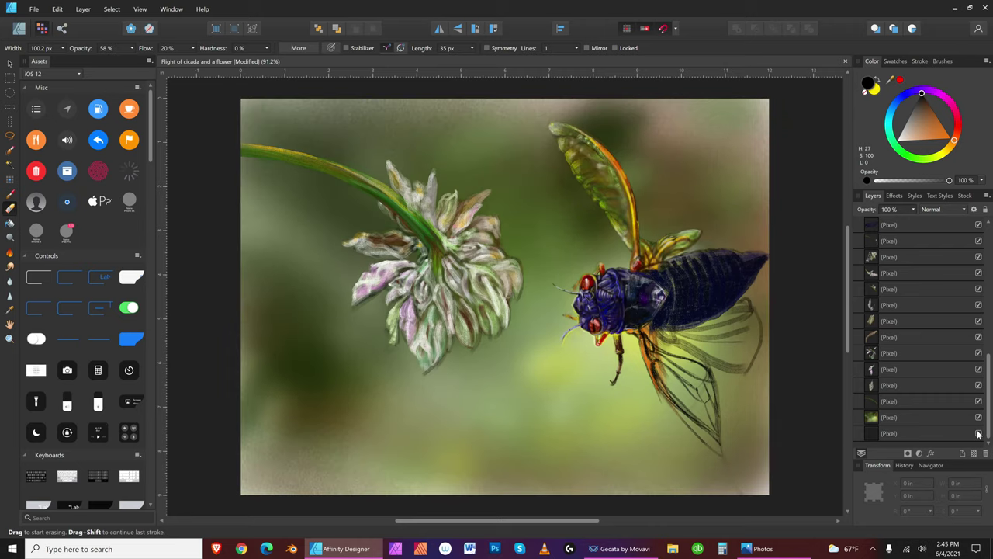
left_click(978, 433)
left_click(978, 435)
left_click(979, 434)
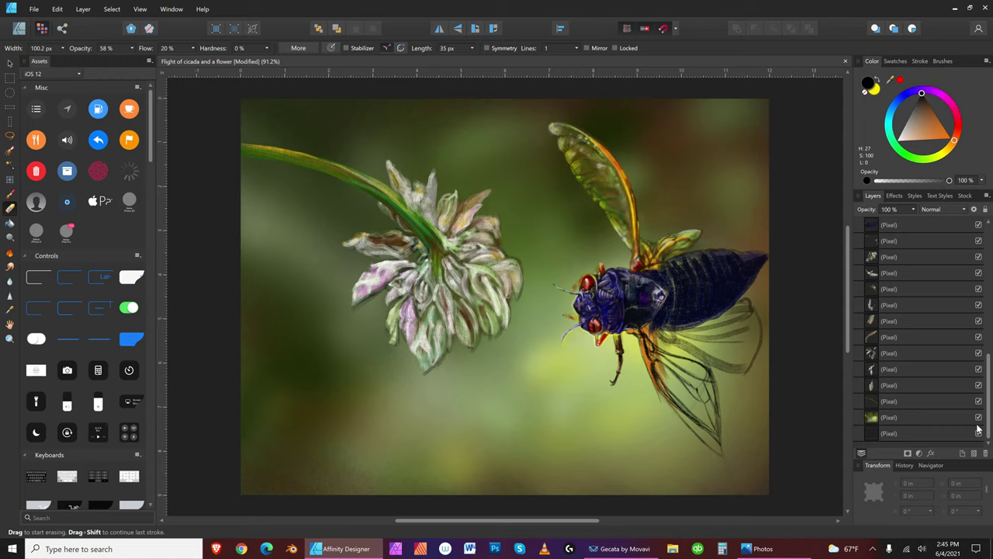
Step: Save the painting
left_click(33, 8)
left_click(32, 94)
Step: Select the pixel layer at the lower wing's outer edge from the canvas and erase the leftover orange beside it
left_click(11, 339)
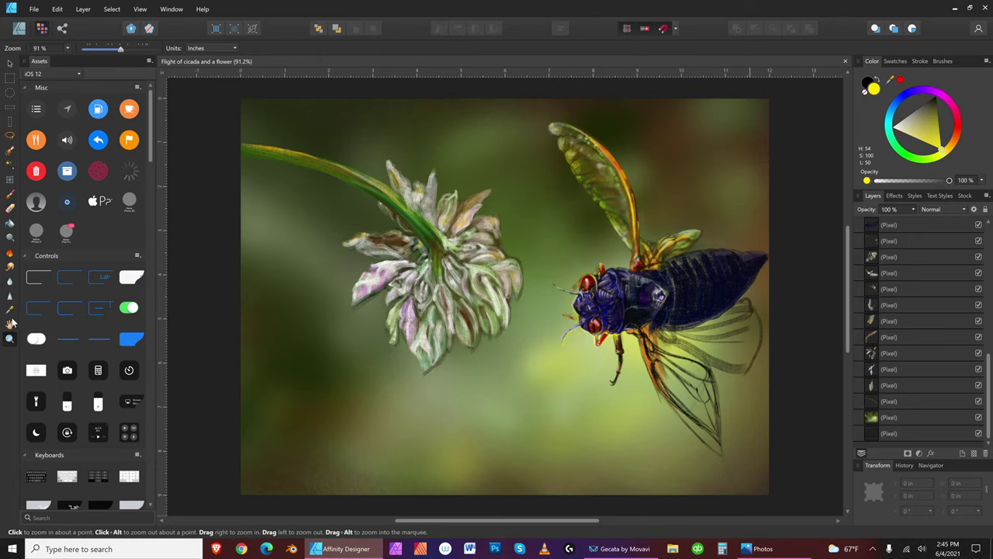
left_click(11, 321)
left_click_drag(722, 355, 709, 263)
left_click(10, 339)
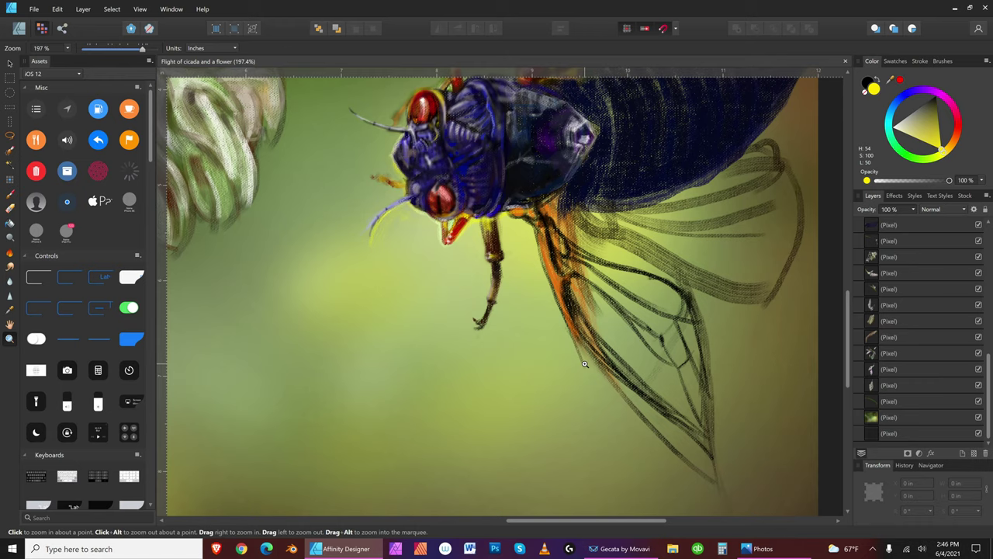
left_click(10, 63)
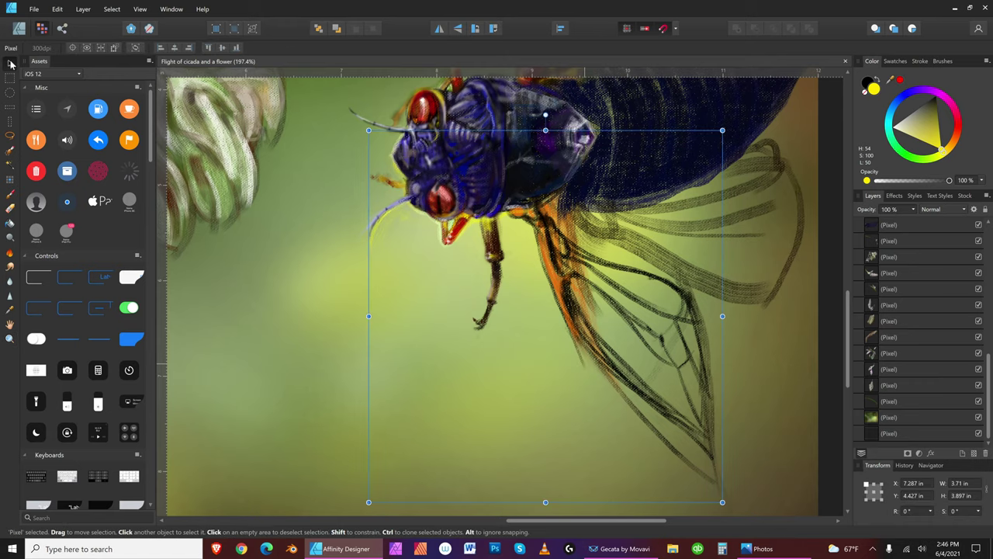
left_click(823, 371)
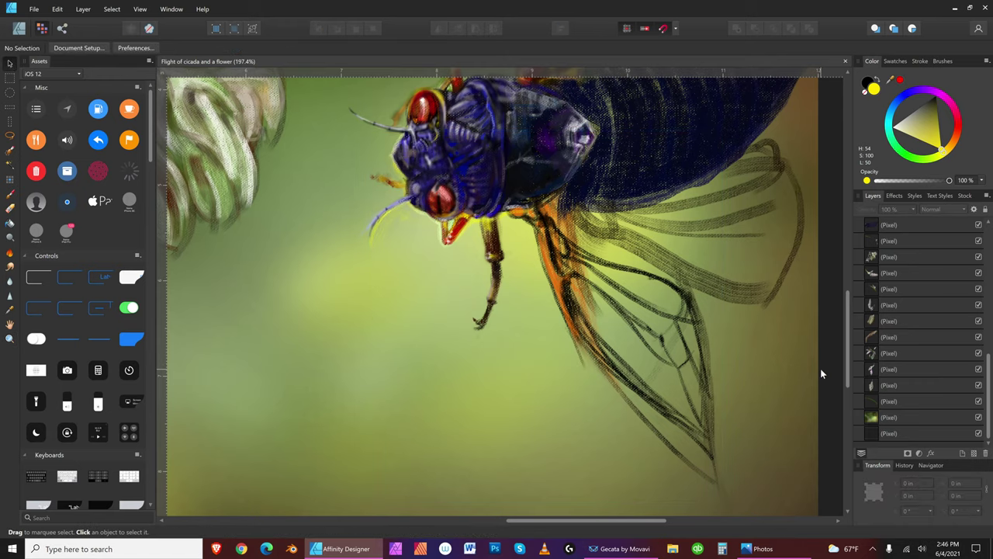
left_click(582, 360)
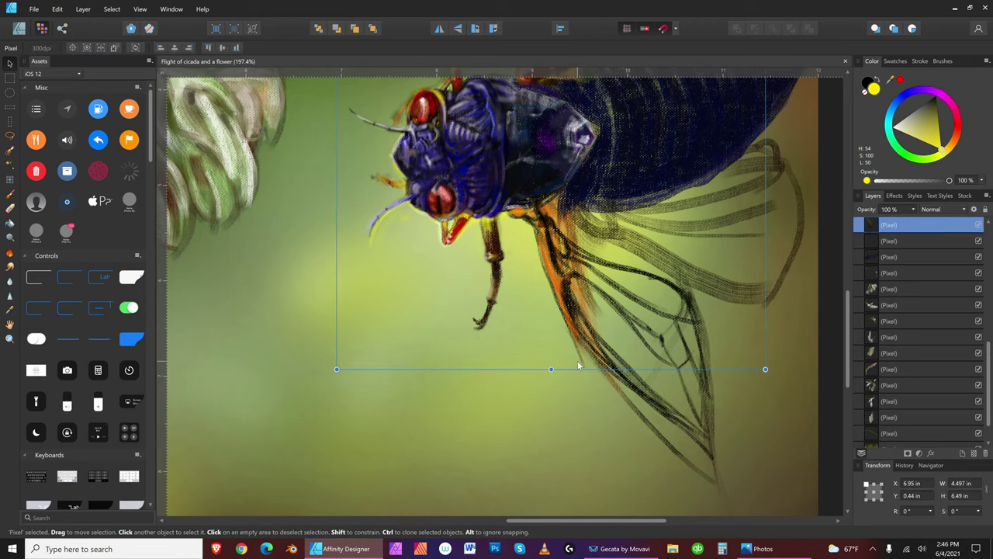
left_click(10, 210)
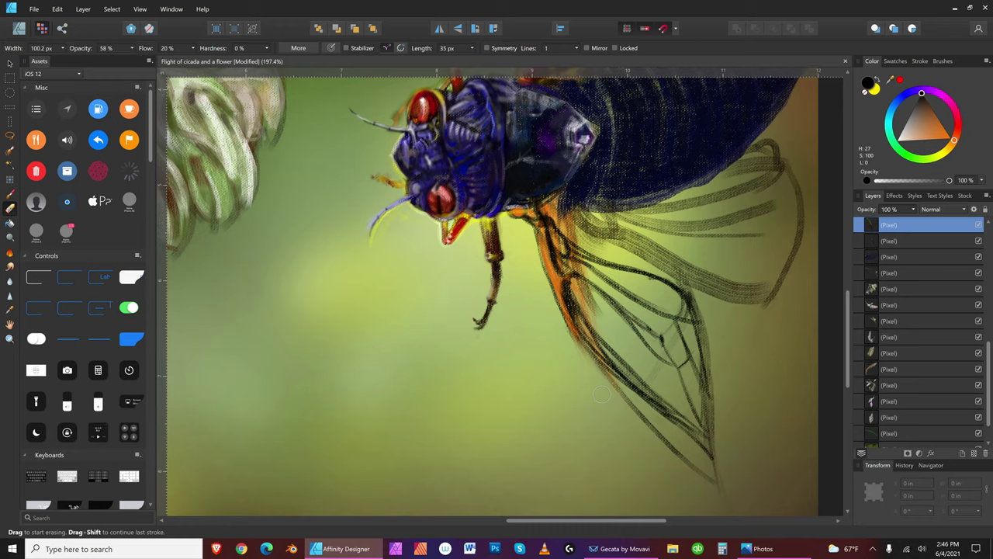
Step: Reselect the topmost pixel layer from the canvas and erase the remaining orange along the lower wing's outer edge
left_click(9, 64)
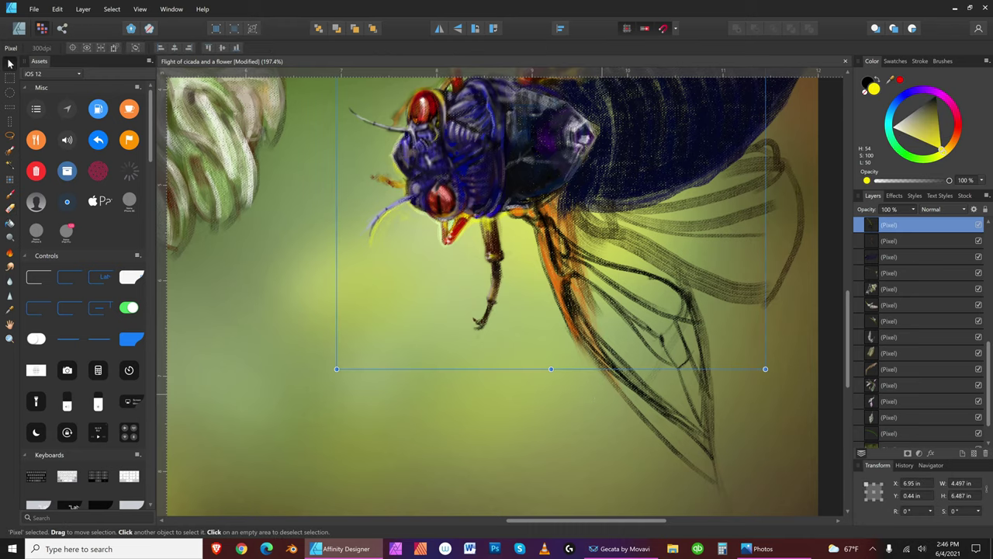
left_click(828, 300)
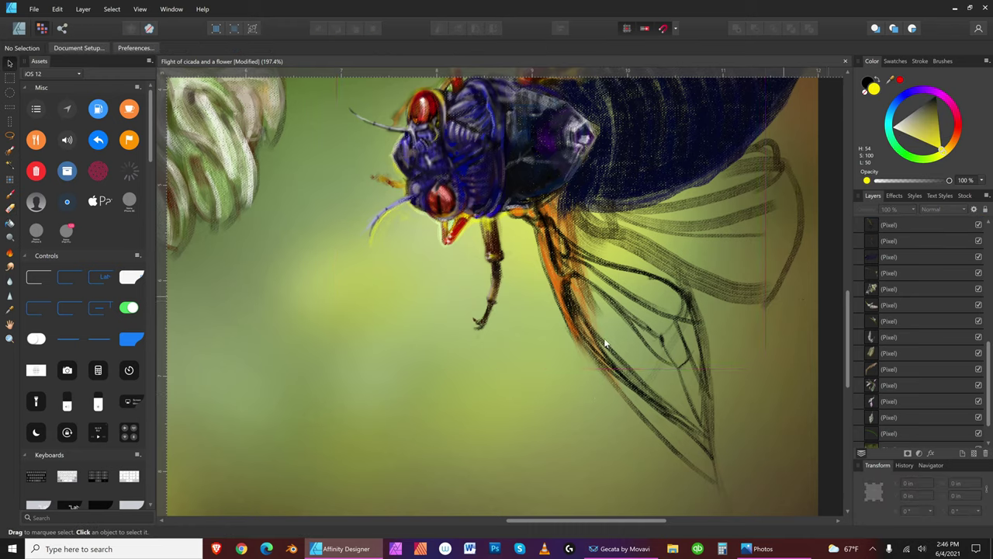
left_click(574, 340)
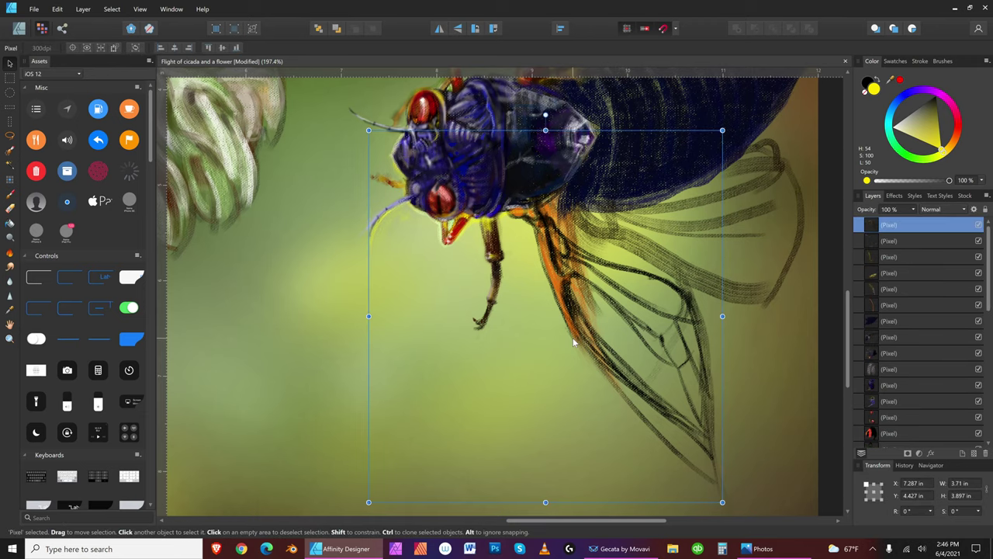
left_click(10, 209)
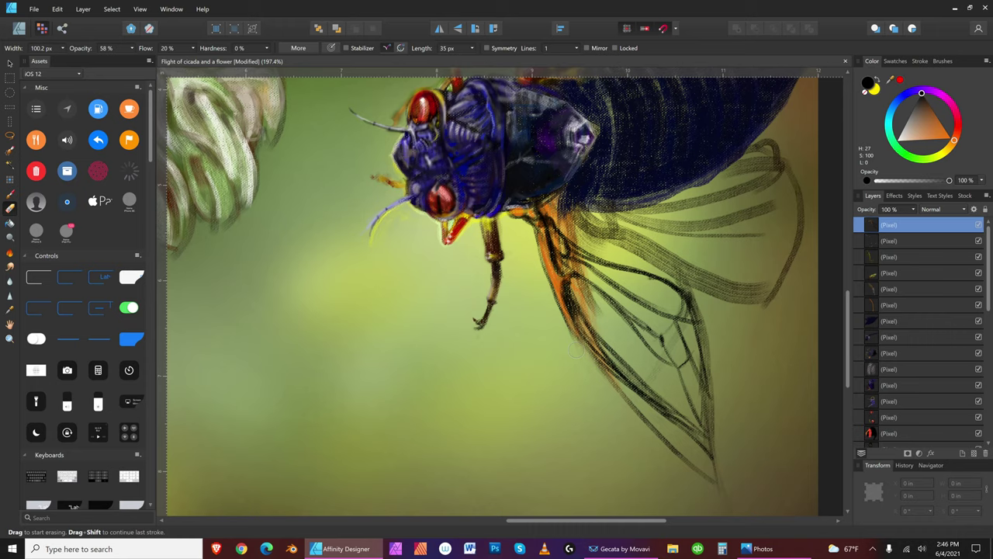
Step: Try erasing the faint residue beside the lower wing on the second to fifth pixel layers in turn
left_click(911, 240)
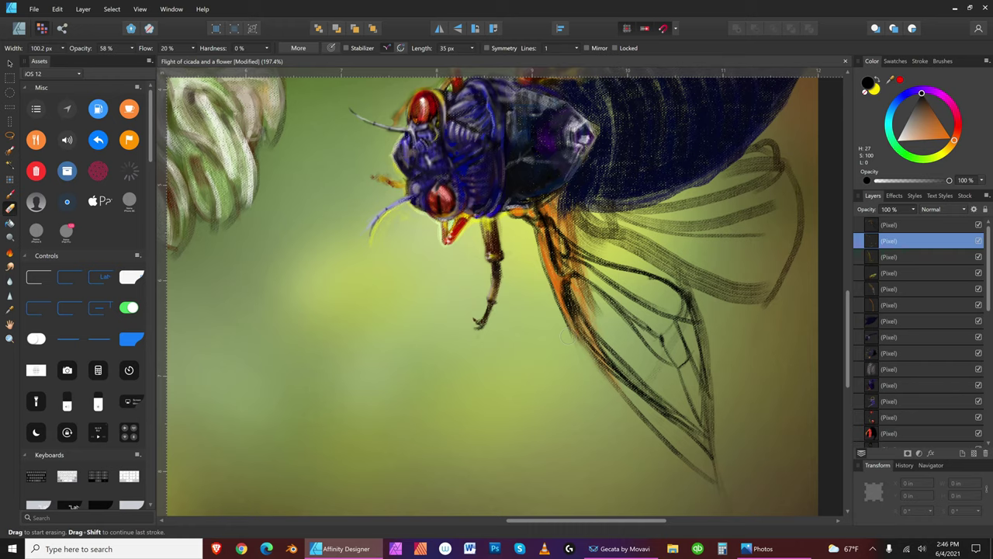
left_click(918, 256)
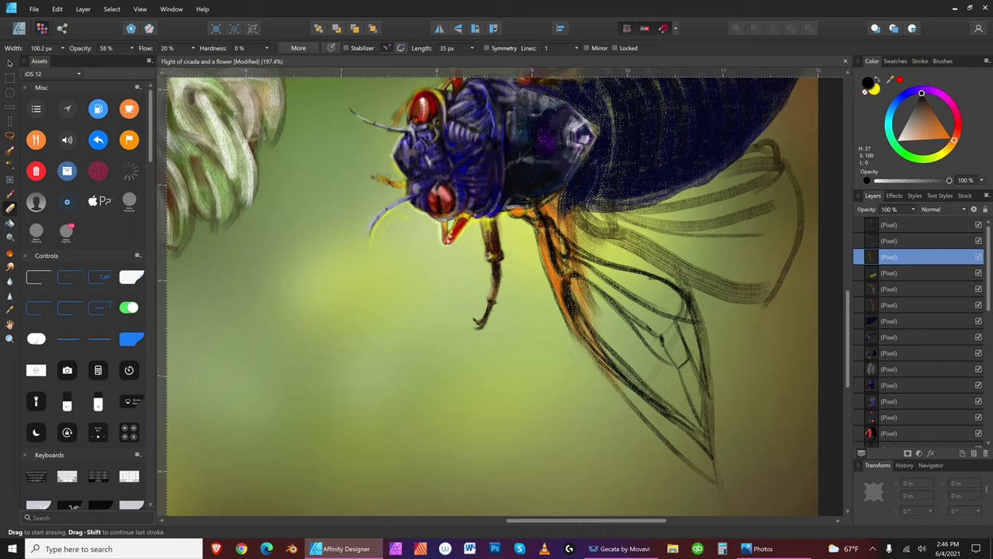
left_click(914, 273)
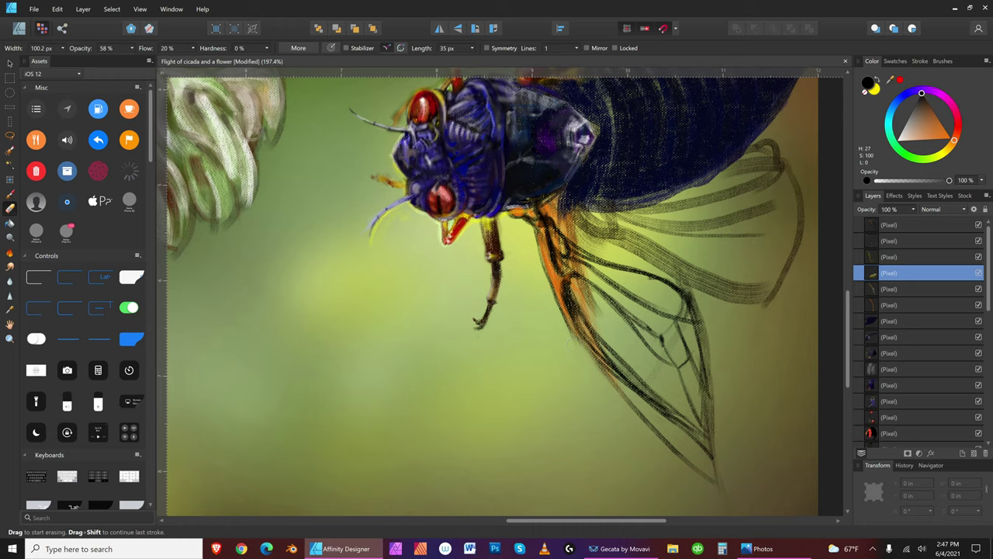
left_click(910, 287)
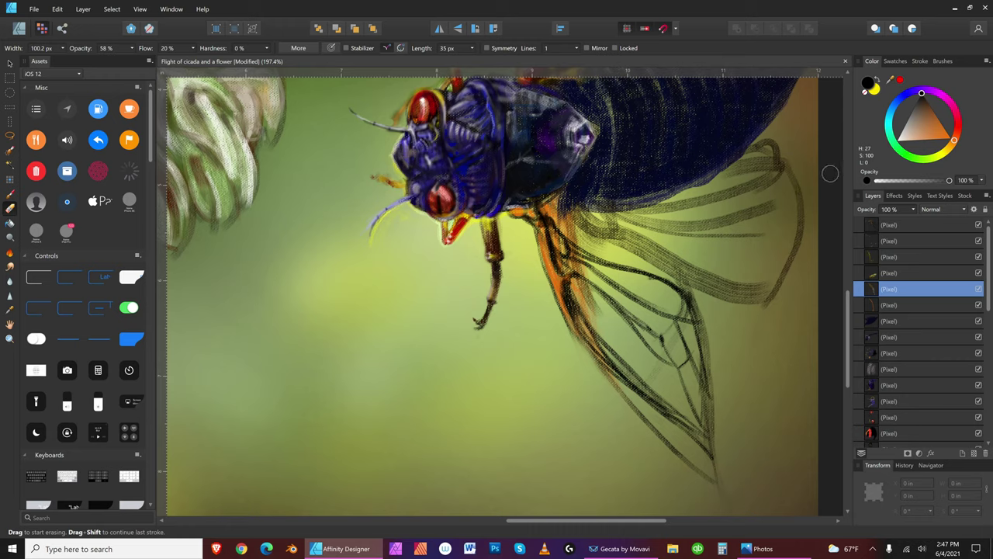
Step: Pick the layer at the lower wing's edge, deselect it, and try erasing the residue with no layer selected
left_click(9, 61)
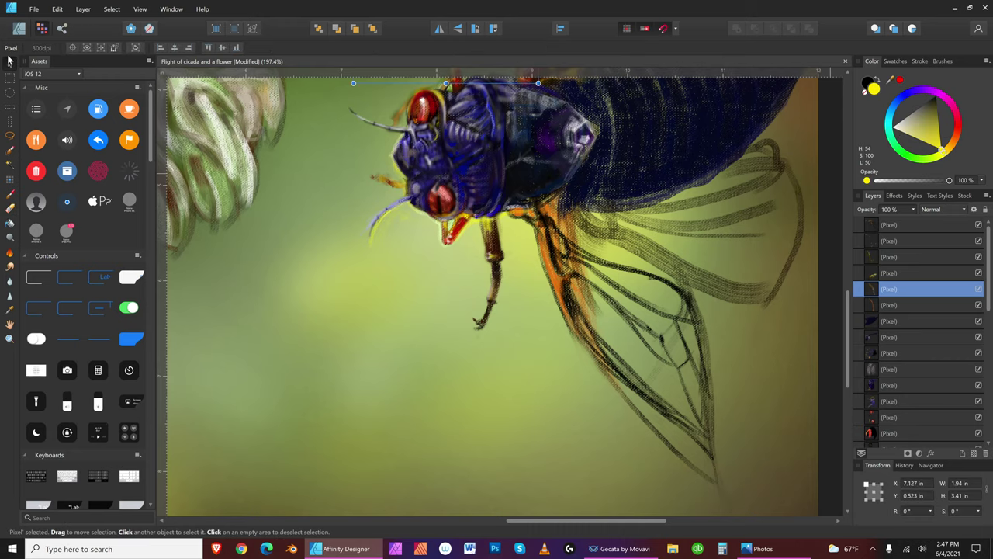
left_click(571, 337)
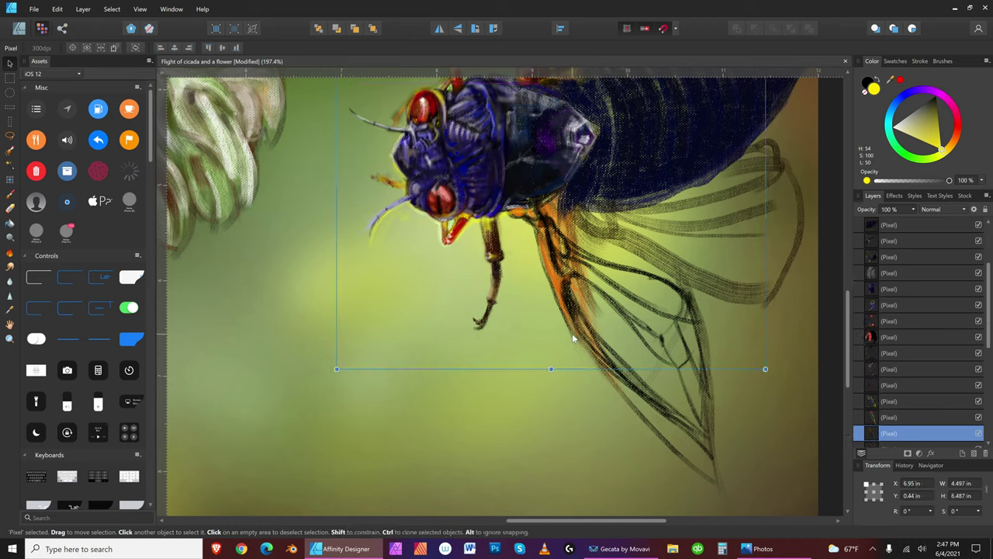
left_click(825, 318)
left_click(11, 208)
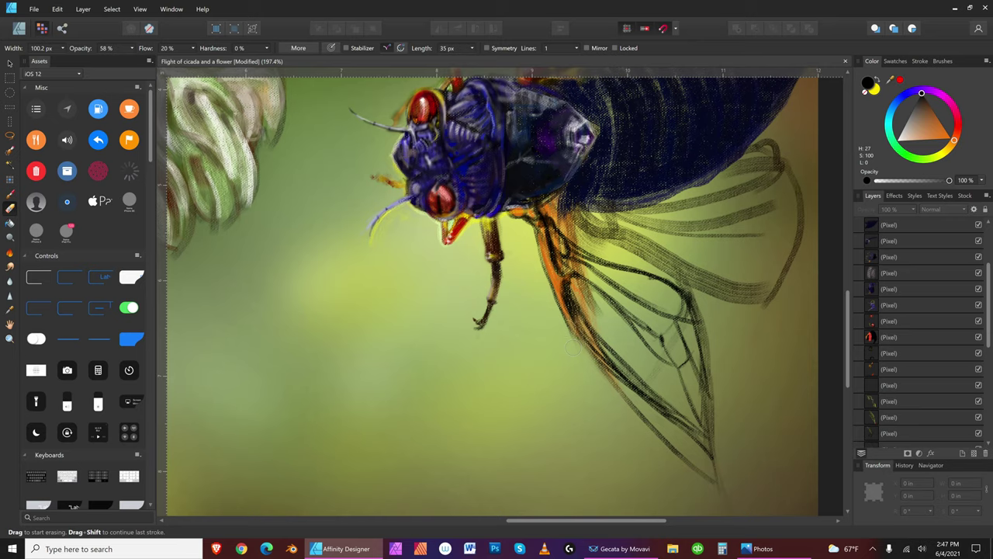
left_click_drag(565, 302, 568, 314)
left_click(986, 430)
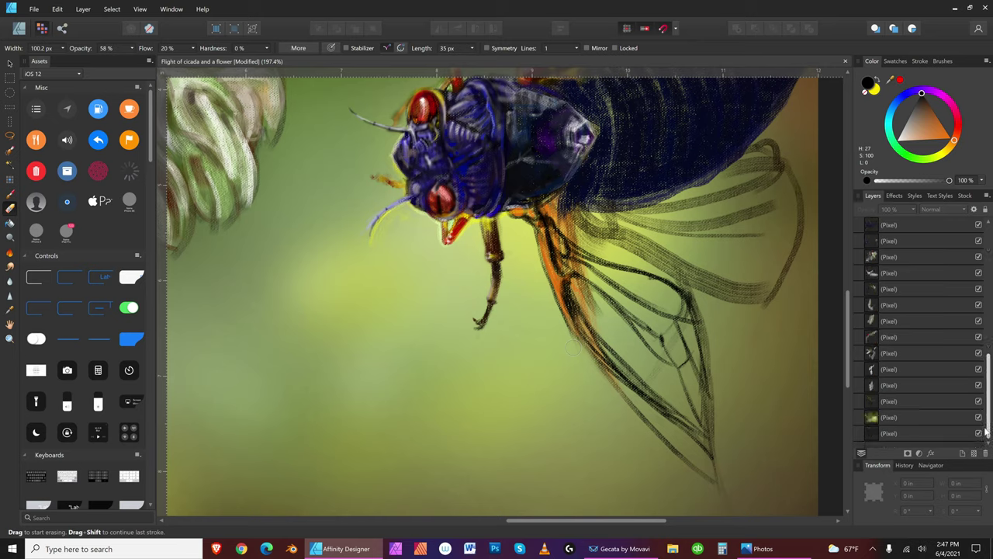
Step: Select the green background layer from the canvas and try erasing the residue beside the lower wing's outer edge
left_click(10, 65)
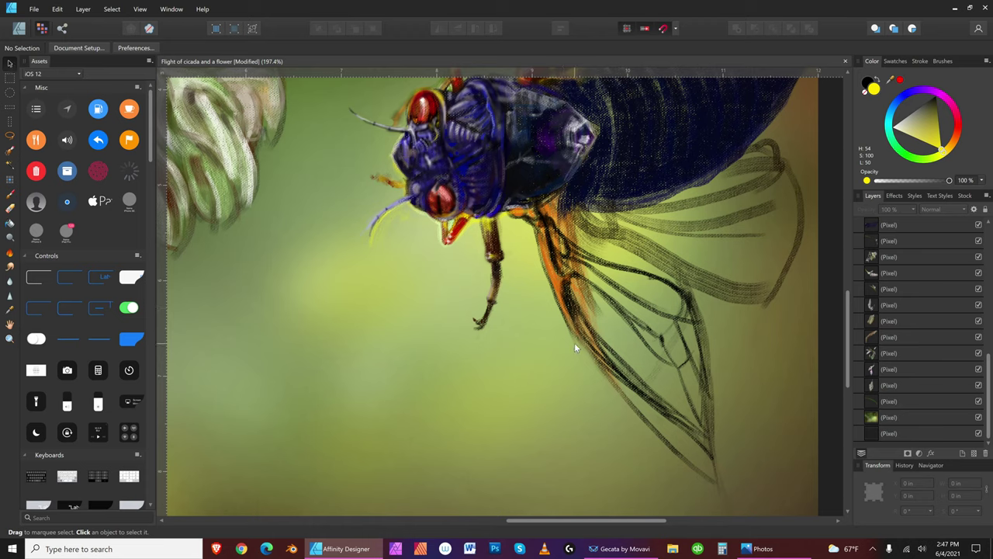
left_click(574, 347)
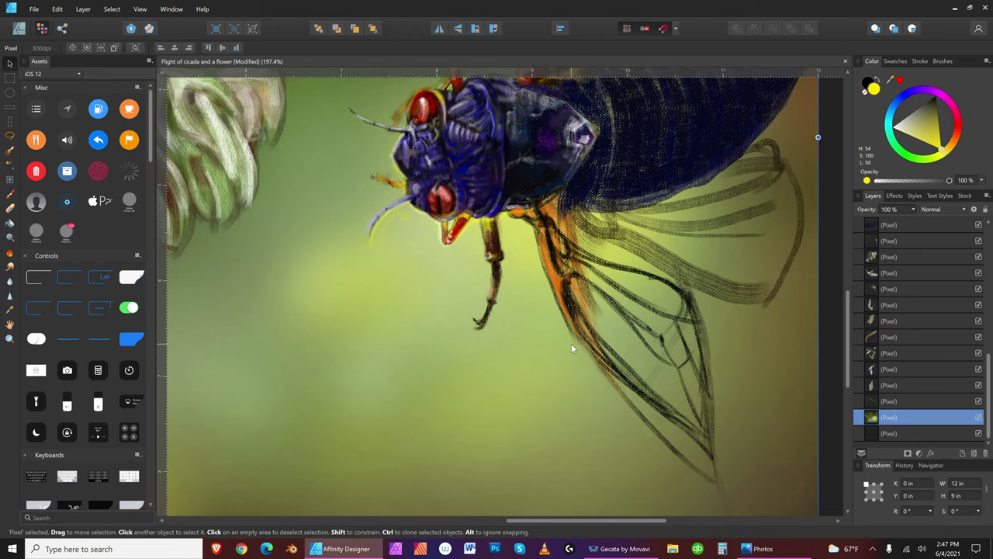
left_click(9, 210)
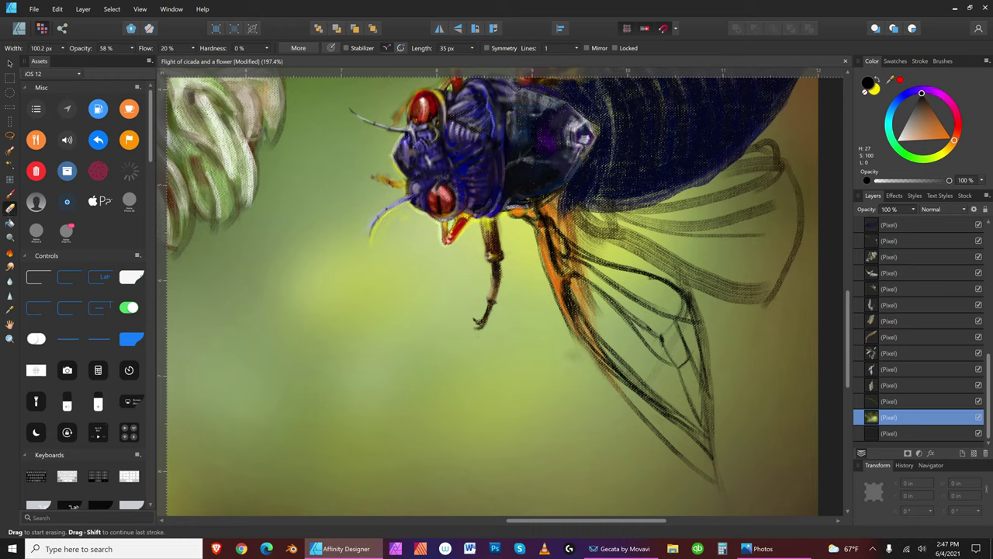
mouse_move(568, 347)
left_mouse_down()
mouse_move(567, 332)
mouse_move(587, 362)
left_mouse_up()
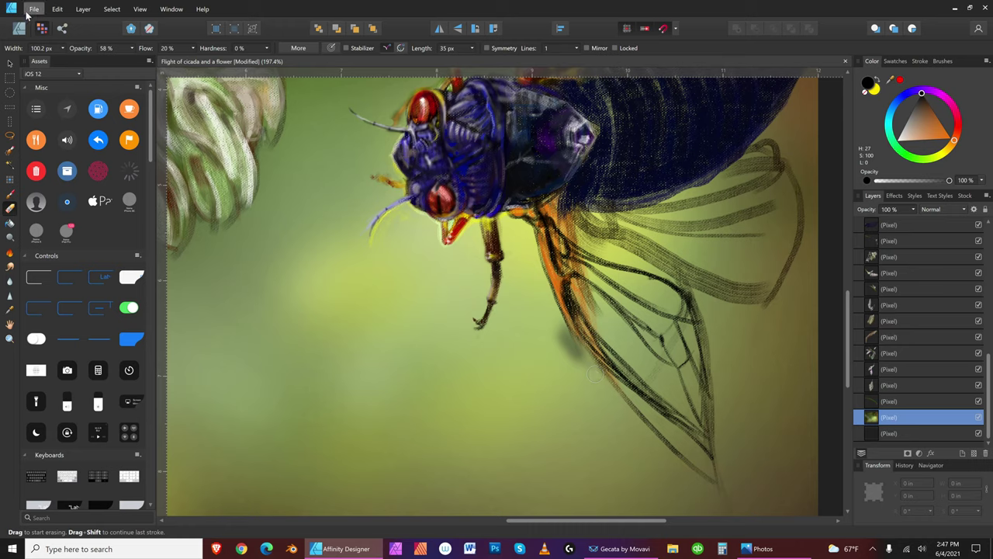
Step: Undo the erase strokes made on the green background layer
left_click(58, 9)
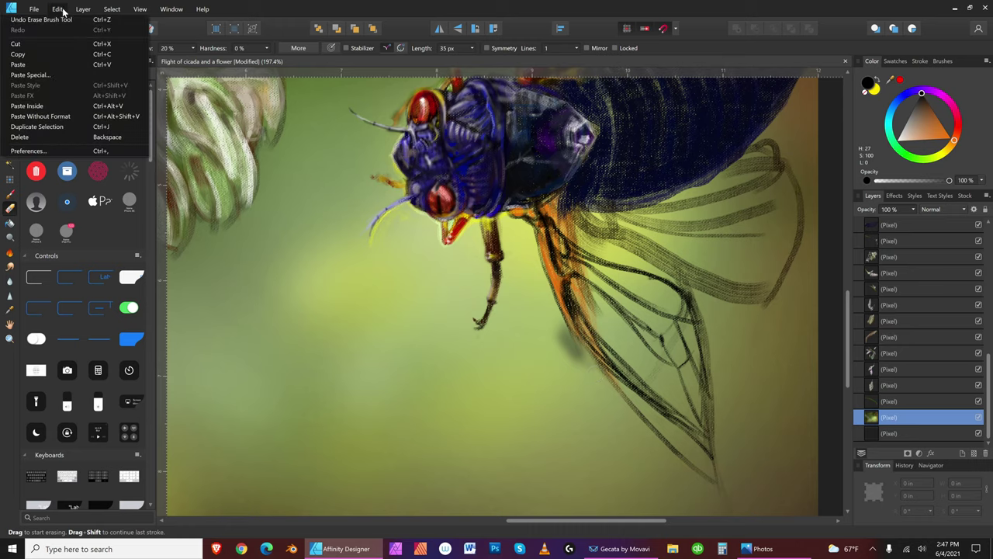
left_click(66, 17)
left_click(57, 9)
left_click(66, 18)
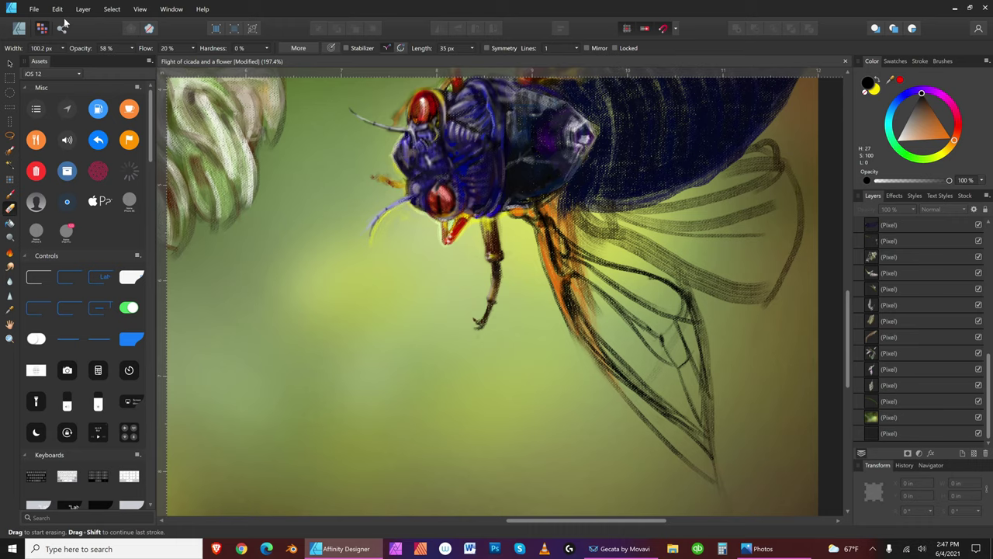
Step: Reselect the green background layer and reduce the eraser's brush size for the area beside the lower wing, ending with the Move tool
left_click(939, 412)
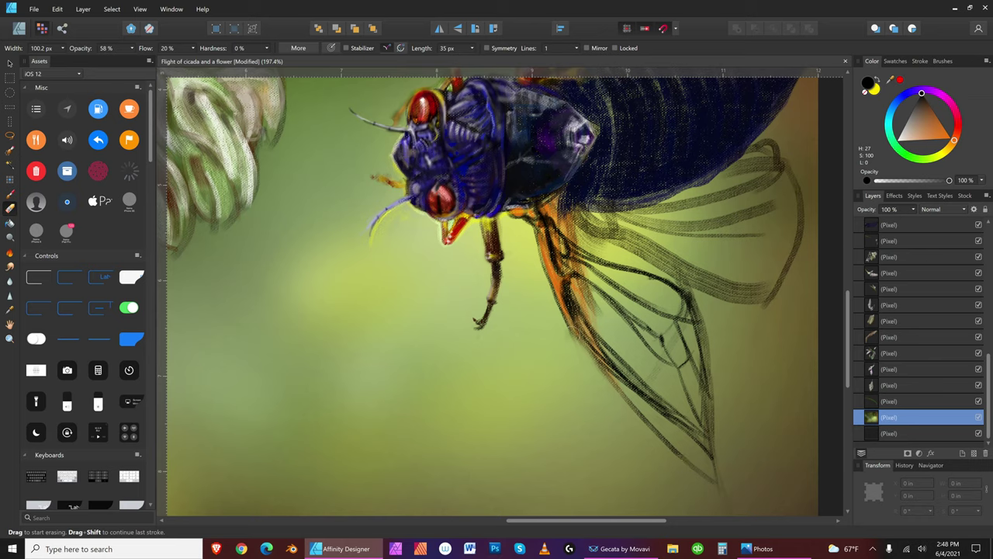
key("bracketleft")
key("bracketleft")
key("bracketleft")
key("bracketleft")
key("bracketleft")
key("bracketright")
left_click(57, 10)
left_click(58, 9)
left_click(10, 63)
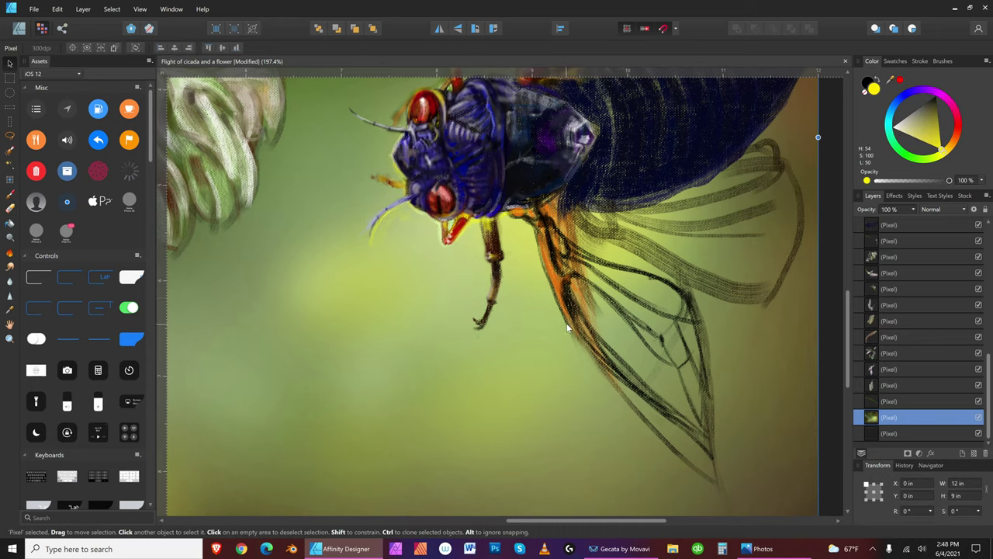
Step: Select the layer holding the orange residue beside the lower wing's outer edge and erase the residue with a small eraser
key("ctrl+v")
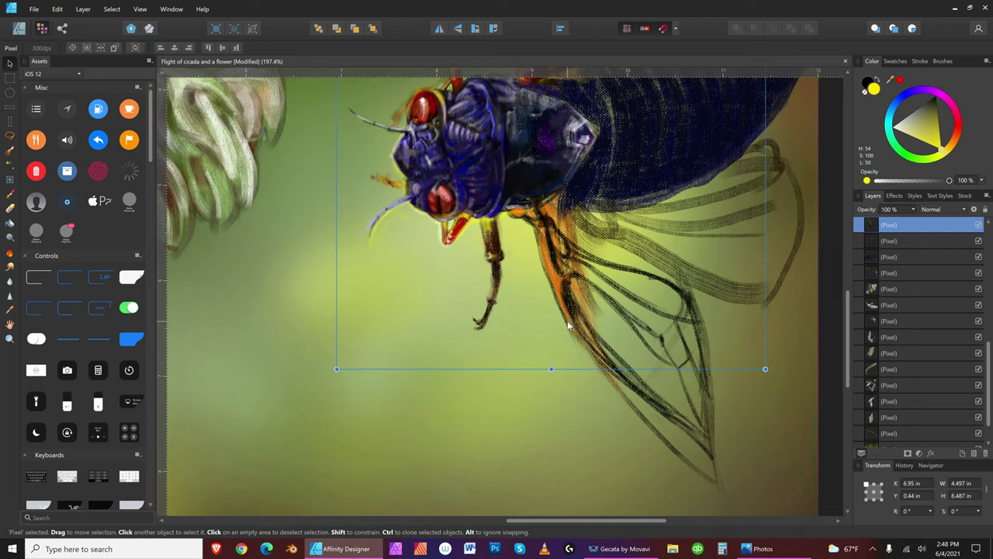
left_click(10, 208)
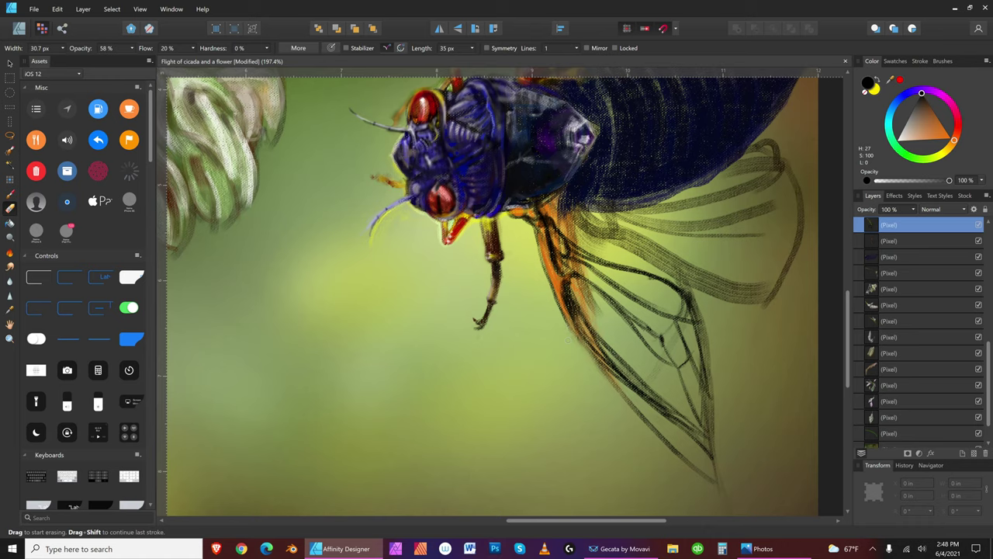
key("bracketright")
key("bracketright")
key("bracketleft")
key("bracketleft")
key("bracketleft")
key("bracketleft")
Step: Select the rough sketch layer beneath the lower wing and erase its stray lines along the wing's rear edge and tip, varying the eraser size
left_click(10, 63)
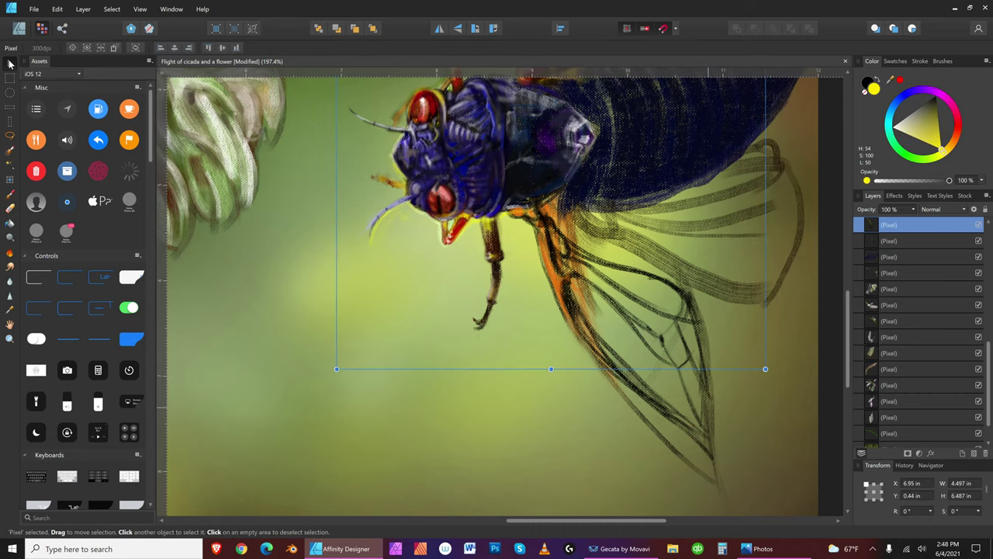
left_click(820, 299)
left_click(703, 339)
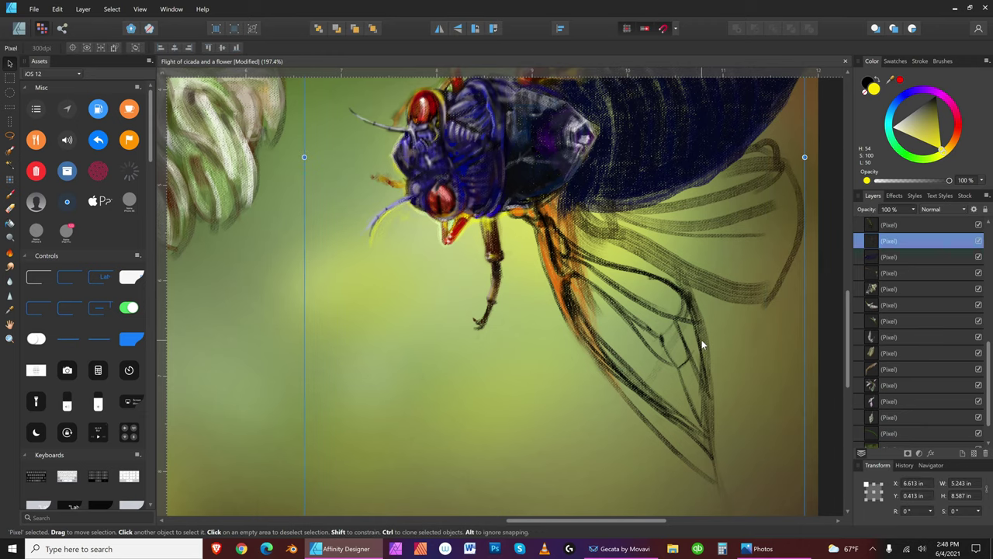
left_click(8, 209)
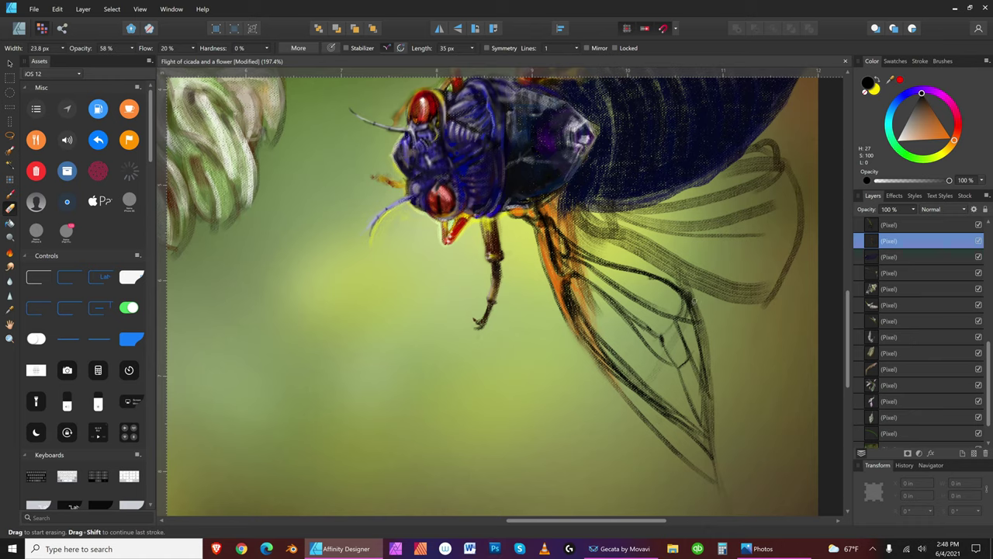
key("bracketright")
key("bracketright")
key("bracketleft")
key("bracketleft")
key("bracketleft")
key("bracketleft")
key("bracketright")
key("bracketright")
key("bracketright")
key("bracketright")
key("bracketright")
key("bracketright")
key("bracketright")
key("bracketright")
key("bracketright")
key("bracketleft")
key("bracketleft")
key("bracketleft")
key("bracketleft")
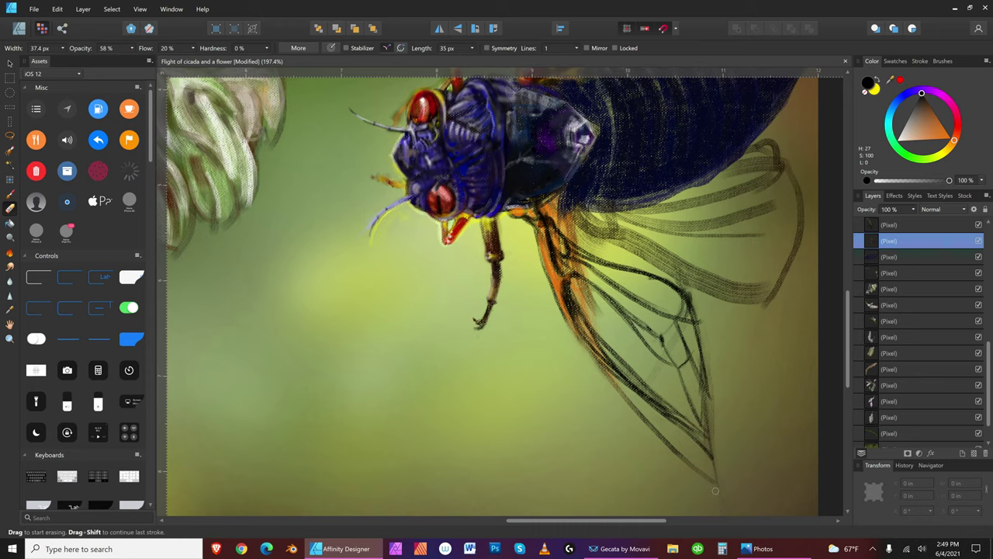
key("bracketleft")
key("bracketleft")
key("bracketright")
key("bracketright")
key("bracketright")
key("bracketright")
key("bracketright")
key("bracketright")
key("bracketright")
key("bracketright")
key("bracketright")
key("bracketright")
key("bracketright")
key("bracketright")
key("bracketright")
key("bracketright")
key("bracketright")
key("bracketright")
key("bracketright")
key("bracketleft")
key("bracketleft")
key("bracketleft")
Step: Select the top line-art layer on the lower wing and erase stray strokes along the wing's rear edge
left_click(9, 62)
left_click(829, 298)
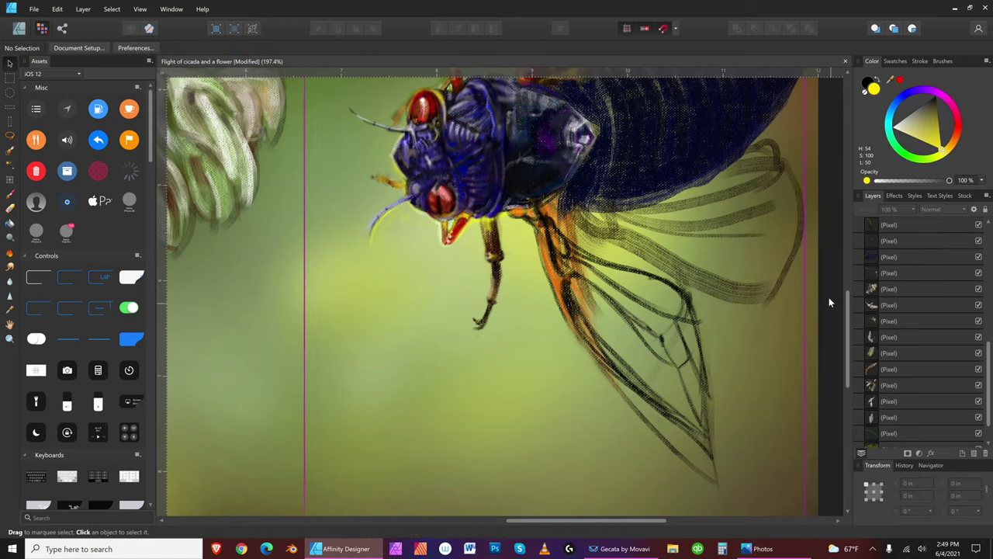
left_click(696, 324)
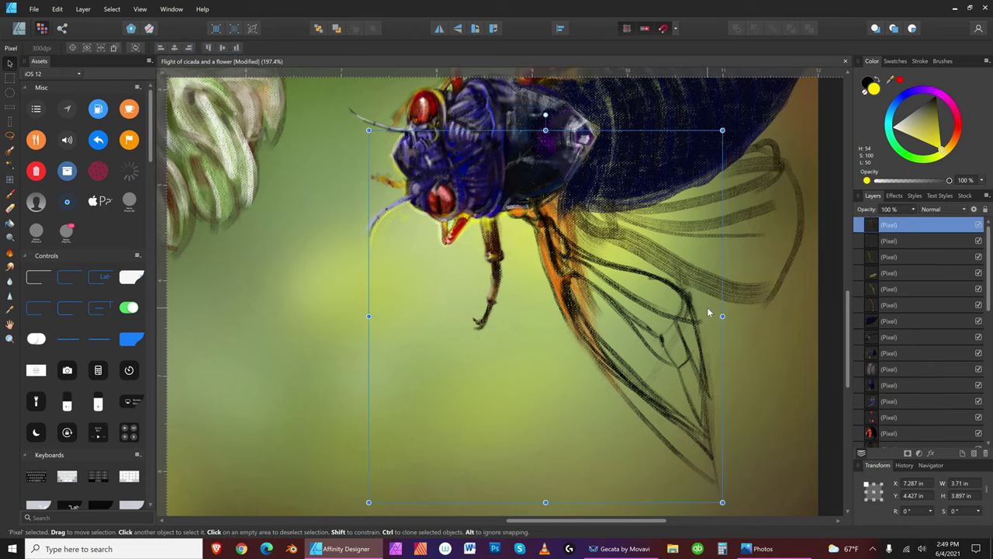
key("e")
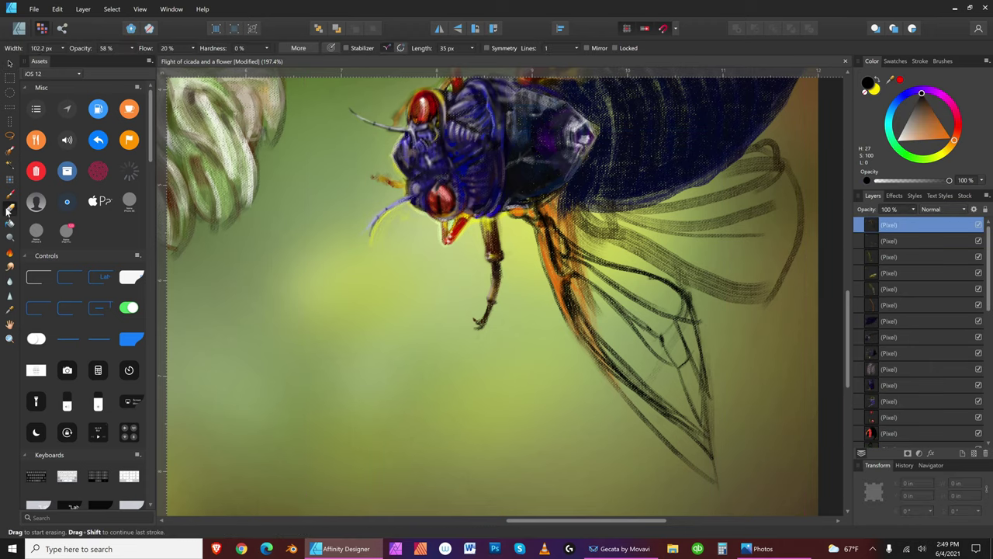
key("bracketleft")
key("bracketleft")
key("bracketleft")
key("bracketright")
key("bracketright")
key("bracketright")
key("bracketright")
key("bracketright")
key("bracketleft")
key("bracketleft")
Step: Save the document
left_click(35, 8)
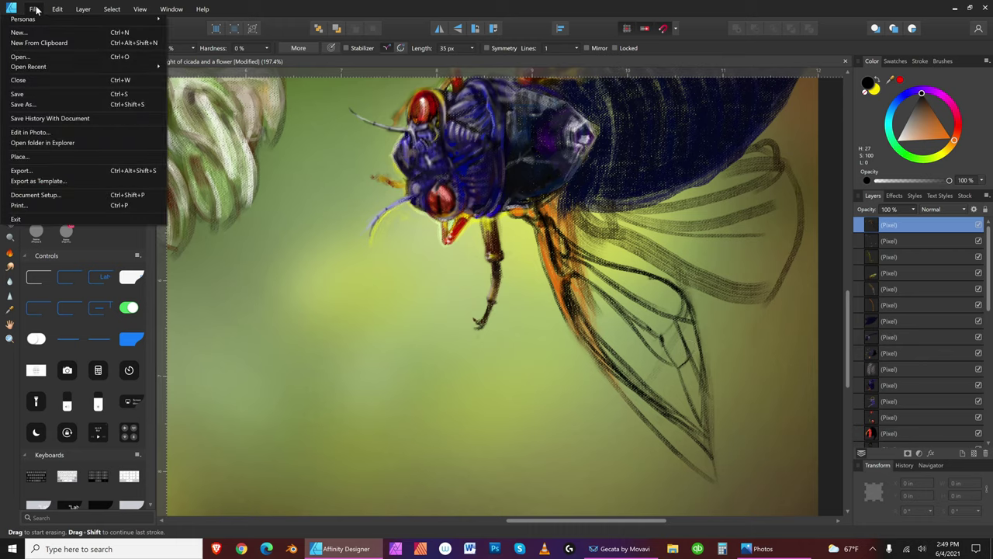
left_click(34, 91)
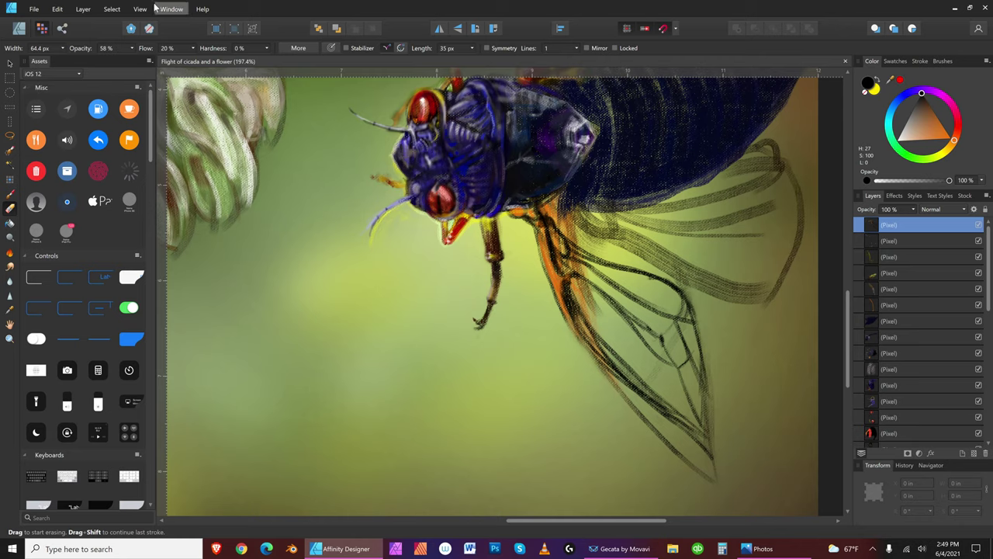
Step: Choose the third brush in the Gouaches set for the Paint Brush and reduce its width to 41 px
left_click(140, 9)
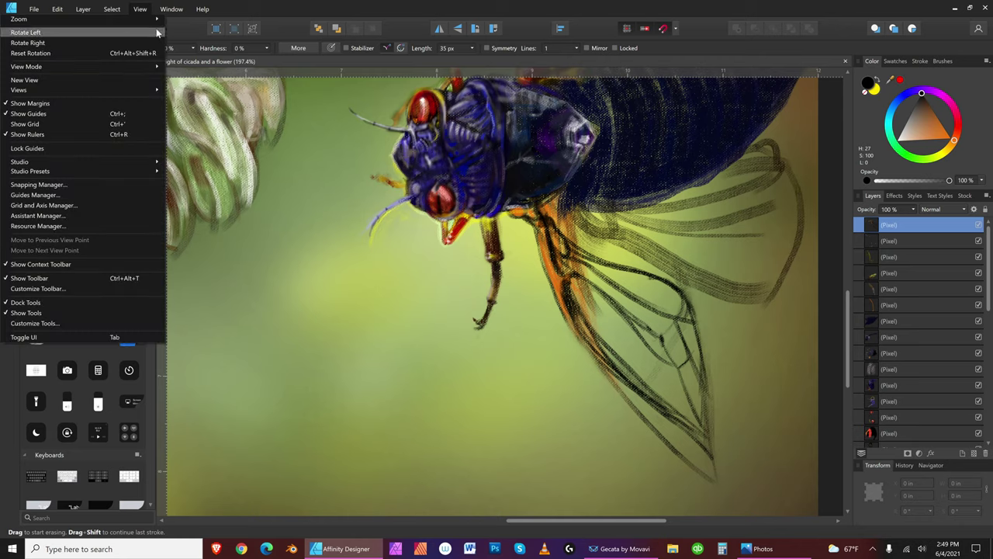
mouse_move(116, 20)
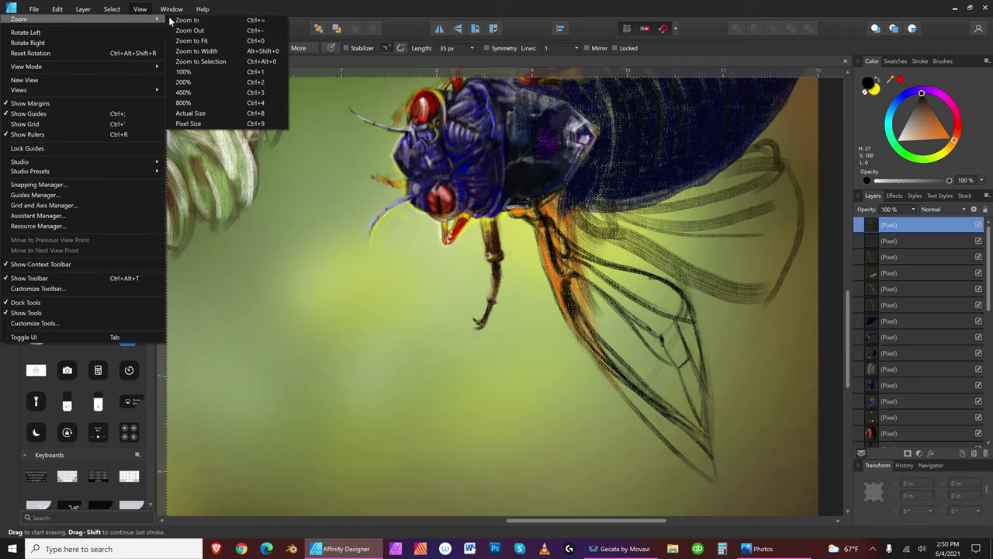
left_click(221, 70)
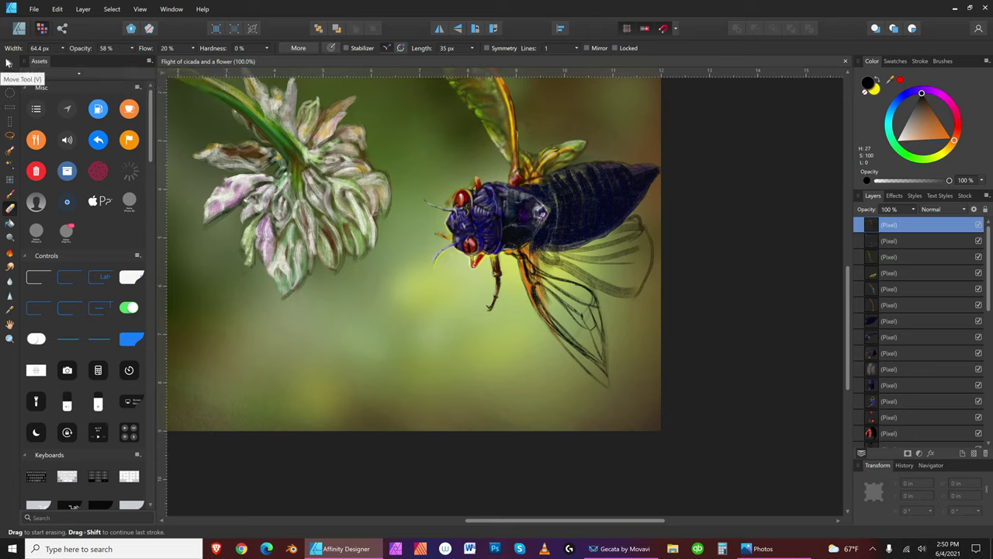
left_click(11, 190)
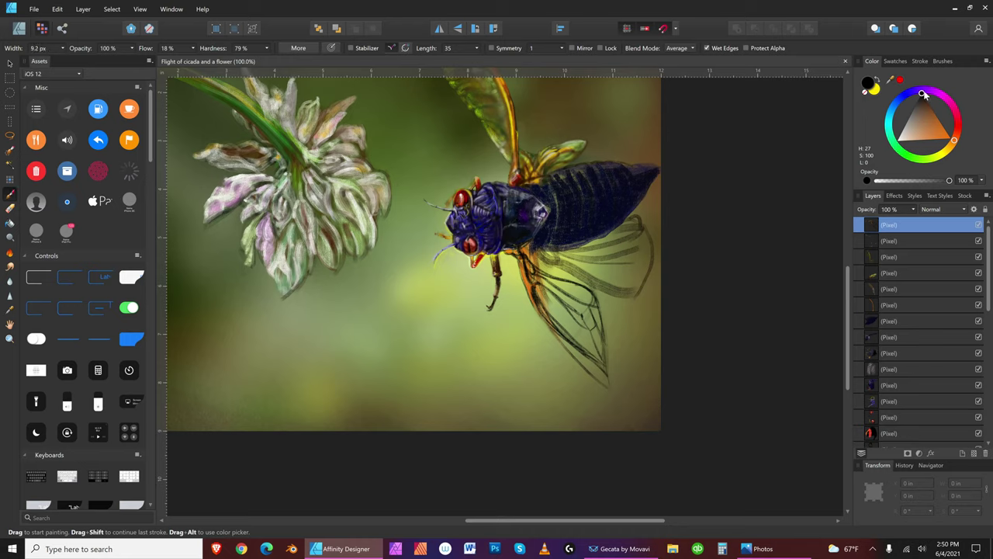
left_click(943, 61)
left_click(934, 134)
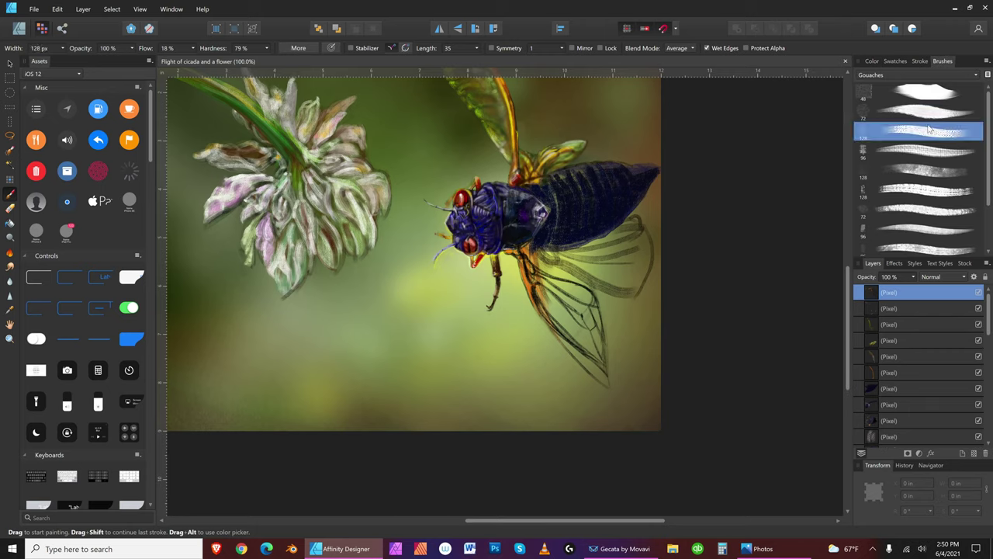
key("[")
key("[")
key("[")
key("[")
key("[")
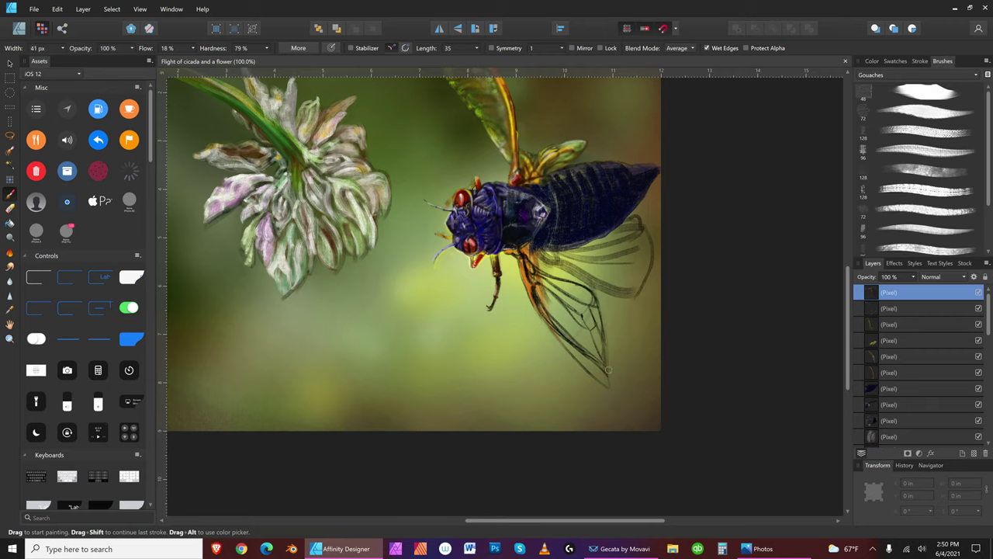
Step: Paint thin black gouache strokes along the lower wing's veins and outline near the tip, adjusting the brush width to about 11 px
key("bracketright")
key("bracketleft")
key("bracketright")
key("bracketright")
key("bracketright")
key("bracketleft")
key("bracketleft")
key("bracketleft")
key("bracketleft")
key("bracketleft")
key("bracketleft")
key("bracketleft")
key("bracketright")
key("bracketright")
key("bracketright")
left_click(872, 61)
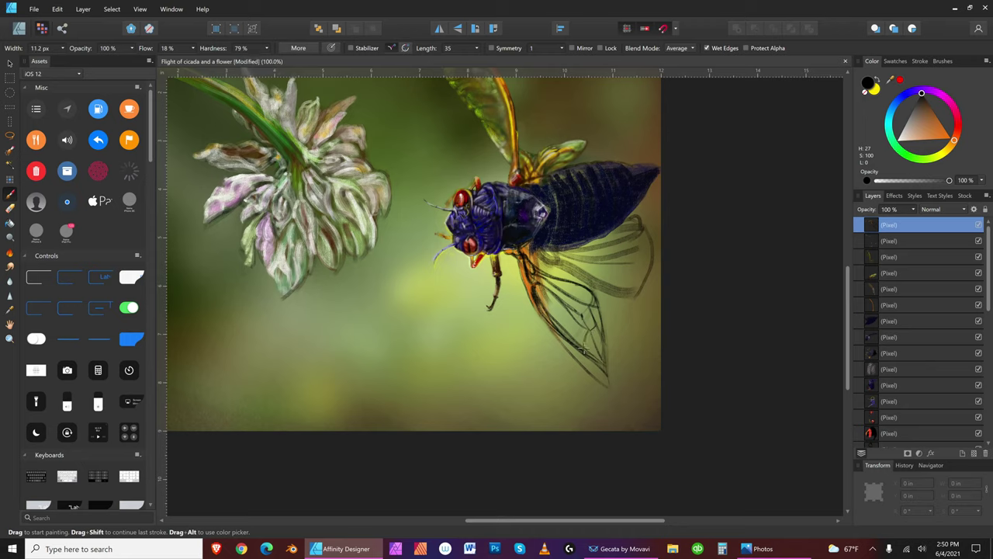
Step: Extend the lower wing's tip toward the canvas's bottom-right corner with tapering black strokes, using a brush of up to about 18 px
key("bracketleft")
key("bracketleft")
key("bracketleft")
key("bracketleft")
key("bracketleft")
key("bracketleft")
key("bracketleft")
key("bracketleft")
key("bracketright")
key("bracketright")
key("bracketright")
key("bracketright")
key("bracketright")
key("bracketright")
key("bracketright")
left_click_drag(607, 372, 624, 414)
key("bracketright")
key("bracketright")
key("bracketright")
key("bracketleft")
left_click_drag(589, 365, 623, 411)
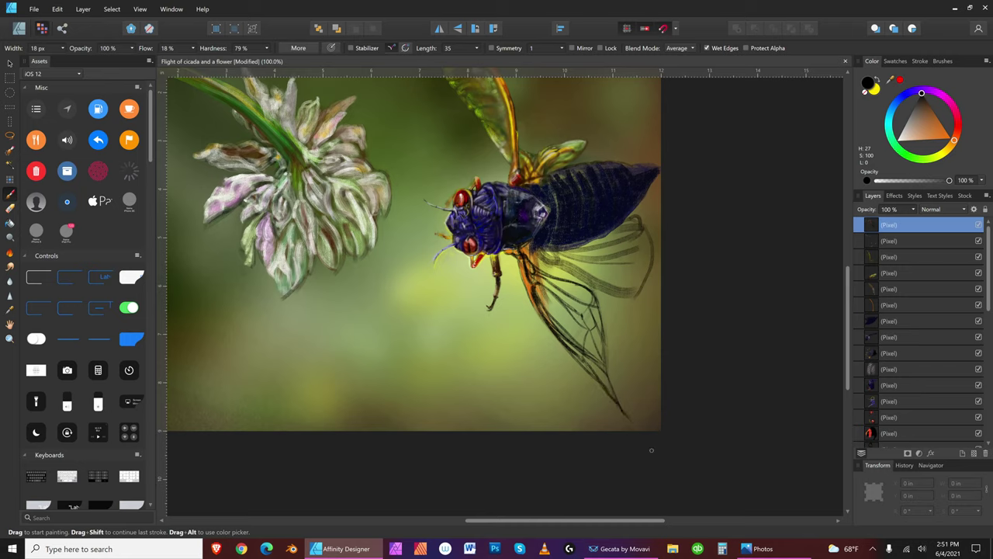
Step: Paint black strokes along the lower edge of the rear wing behind the front wing, with a brush about 15 px wide
key("bracketleft")
key("bracketleft")
key("bracketleft")
key("bracketleft")
key("bracketleft")
key("bracketright")
key("bracketright")
key("bracketright")
key("bracketright")
left_click_drag(560, 268, 617, 301)
key("bracketright")
key("bracketright")
key("bracketleft")
key("bracketleft")
key("bracketright")
key("bracketright")
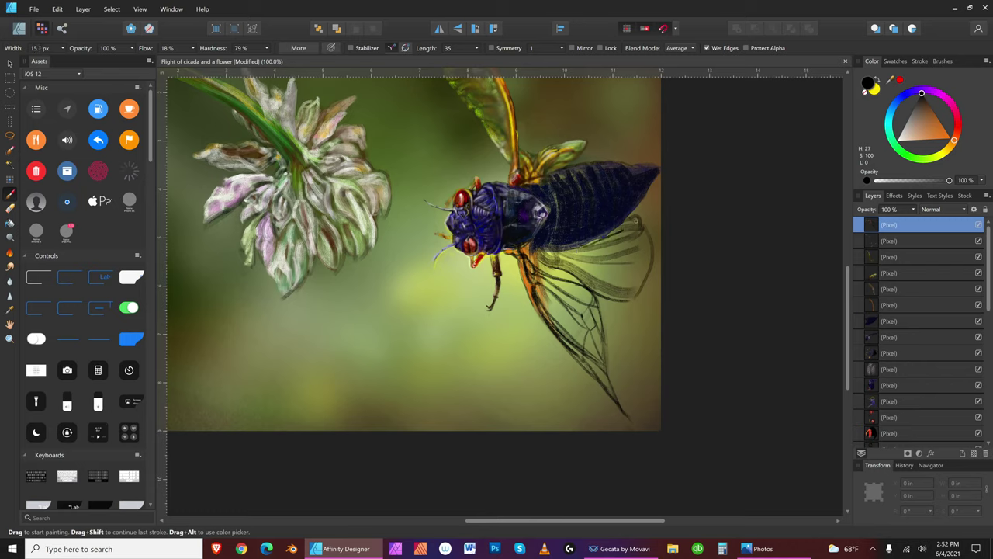
Step: Paint the rear wing's upper edge in black from its rounded outer corner back along the underside of the abdomen
key("bracketright")
key("bracketright")
key("bracketright")
key("bracketright")
key("bracketleft")
key("bracketleft")
key("bracketleft")
key("bracketleft")
mouse_move(637, 220)
left_mouse_down()
mouse_move(604, 243)
mouse_move(636, 222)
left_mouse_up()
key("bracketleft")
key("bracketleft")
key("bracketleft")
left_click_drag(637, 224, 588, 242)
Step: Paint a long black vein from the base across the middle of the rear wing, varying the brush width down to about 9 px
key("bracketright")
key("bracketright")
key("bracketright")
left_click_drag(560, 255, 616, 257)
key("bracketleft")
key("bracketleft")
key("bracketleft")
key("bracketright")
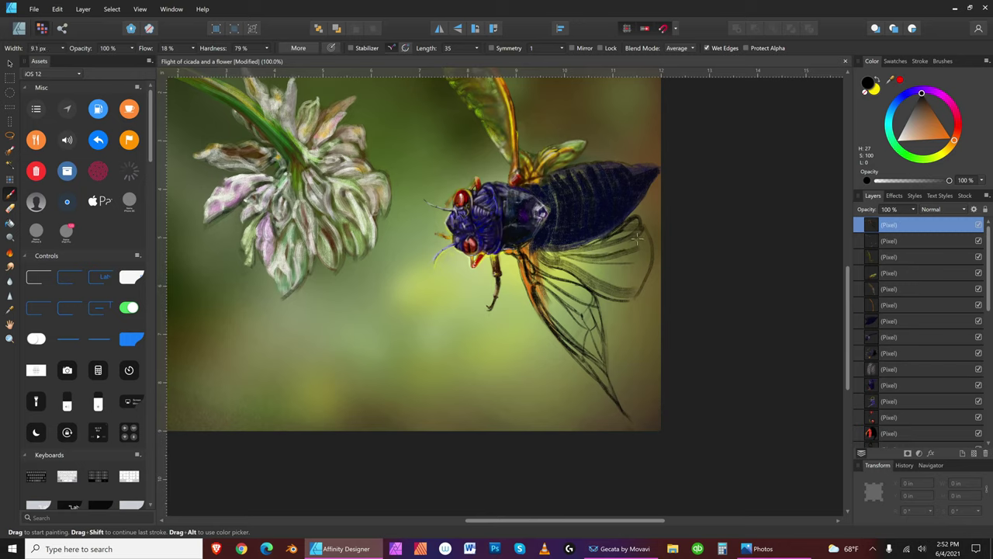
Step: Paint fine black veins near the rear wing's base, just below the abdomen, with a thinner brush
key("bracketleft")
key("bracketleft")
key("bracketleft")
key("bracketleft")
key("bracketleft")
key("bracketleft")
key("bracketleft")
key("bracketleft")
key("bracketleft")
key("bracketright")
left_click_drag(568, 256, 591, 257)
Step: Paint the rear wing's rounded outer rim and lower edge in black with a brush about 14 px wide
key("bracketleft")
key("bracketleft")
key("bracketleft")
key("bracketright")
key("bracketright")
key("bracketright")
key("bracketright")
key("bracketright")
key("bracketright")
left_click_drag(648, 253, 627, 303)
key("[")
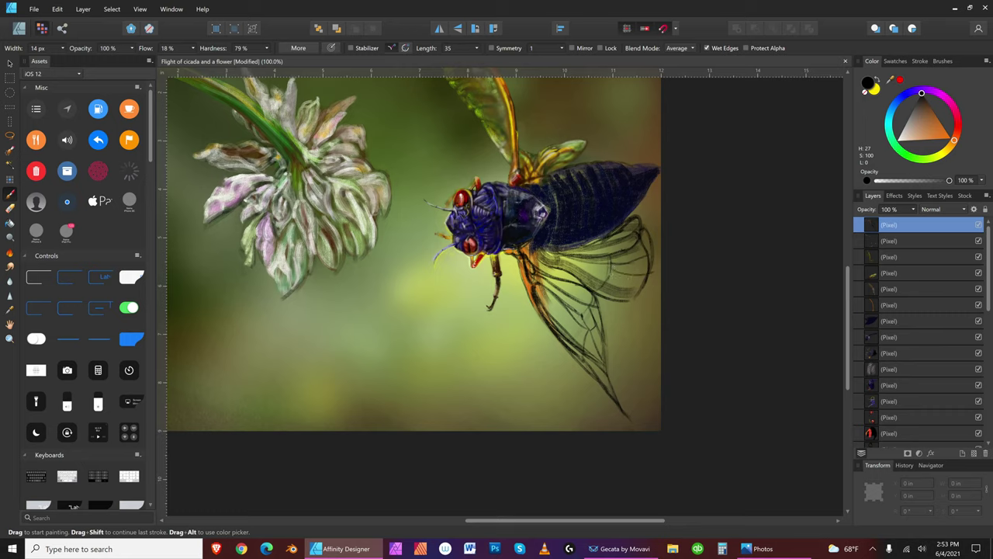
mouse_move(643, 288)
left_mouse_down()
mouse_move(610, 281)
mouse_move(611, 298)
left_mouse_up()
Step: Thicken and darken the rear wing's outer rim up to its upper corner with black strokes, using a brush about 14 to 30 px wide
left_click(10, 208)
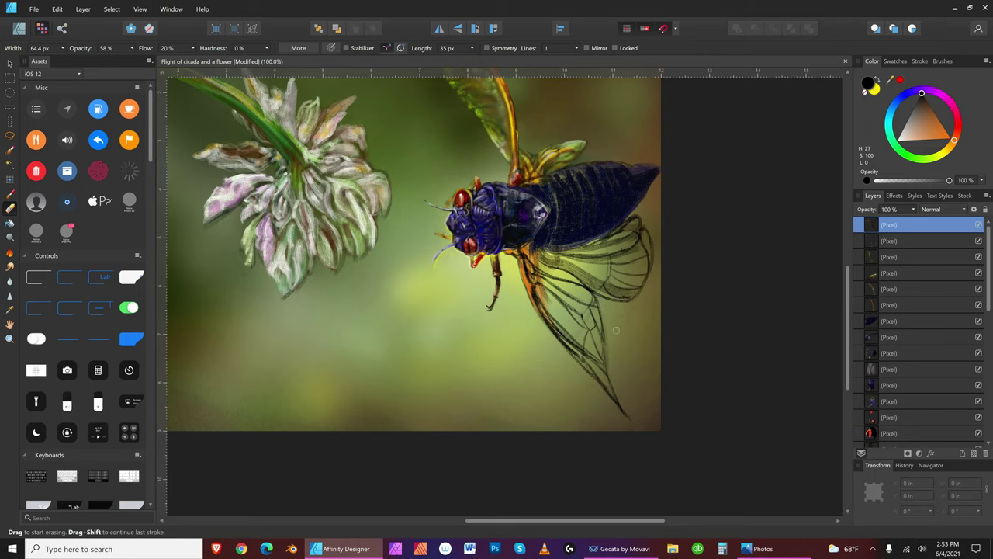
key("bracketleft")
left_click(14, 189)
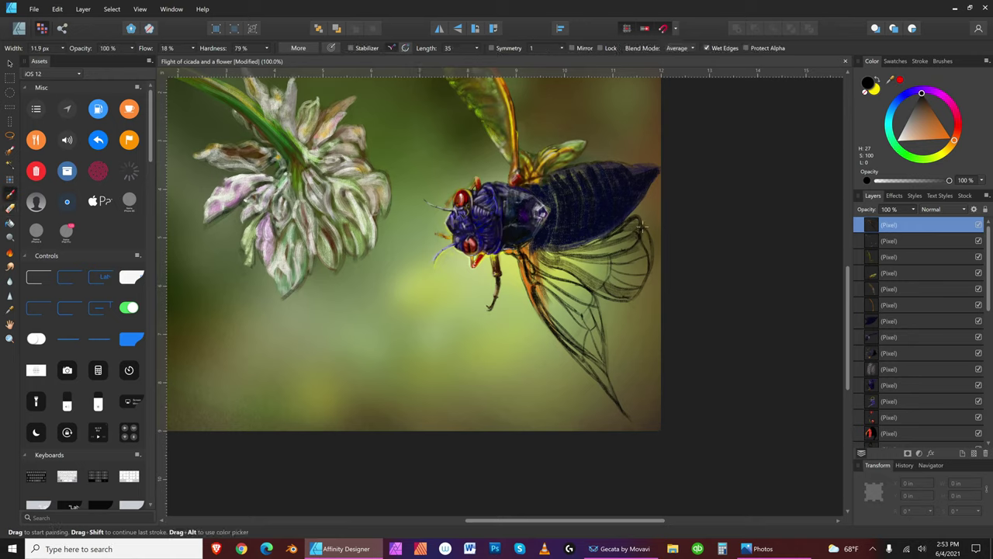
key("bracketright")
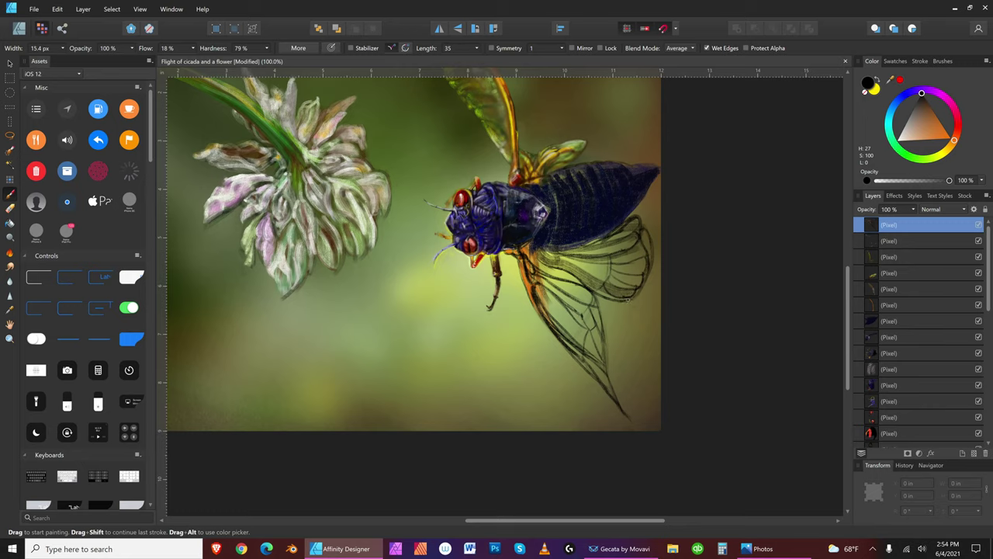
key("bracketright")
key("bracketleft")
left_click_drag(649, 265, 642, 228)
key("bracketright")
key("bracketright")
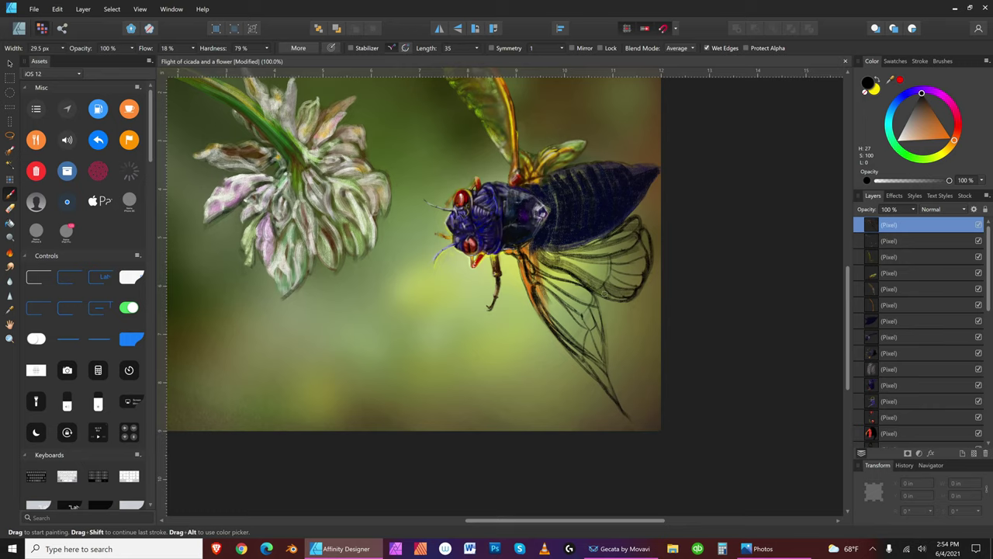
key("bracketleft")
key("bracketleft")
key("bracketleft")
key("bracketleft")
key("bracketleft")
key("bracketleft")
key("bracketright")
key("bracketleft")
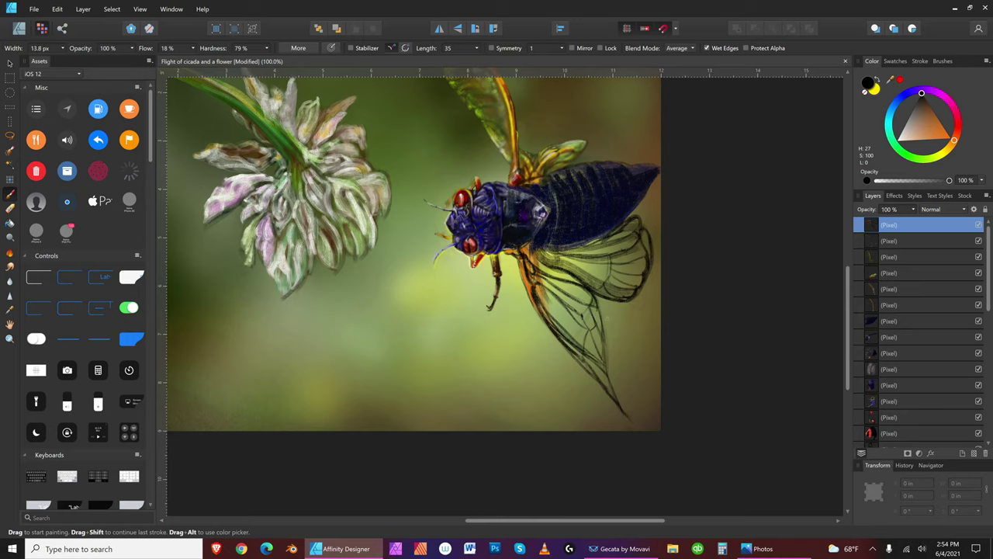
key("bracketleft")
key("bracketleft")
Step: Select the pixel layer holding the rear wing's underlying sketch and erase its grey strokes with a soft eraser about 37 px wide
left_click(10, 61)
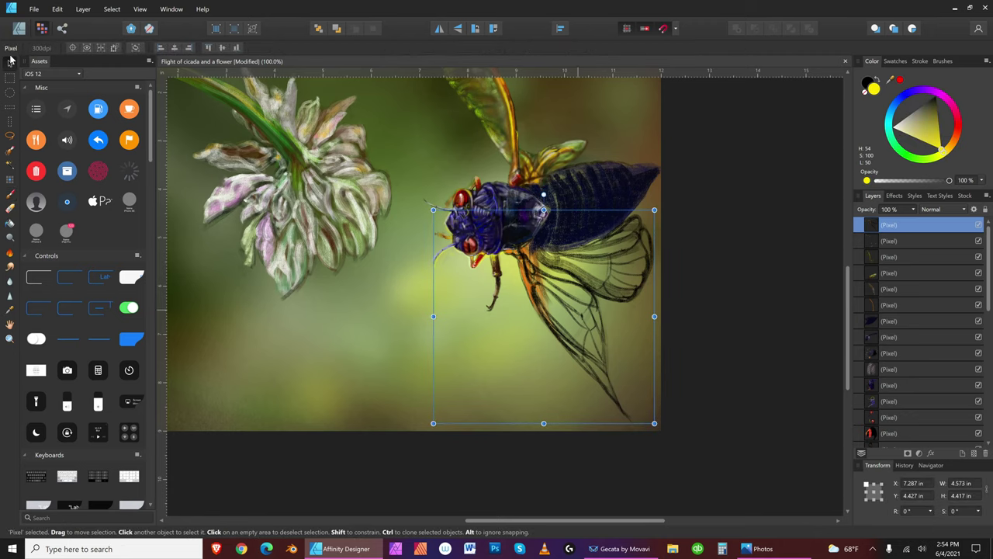
left_click(696, 239)
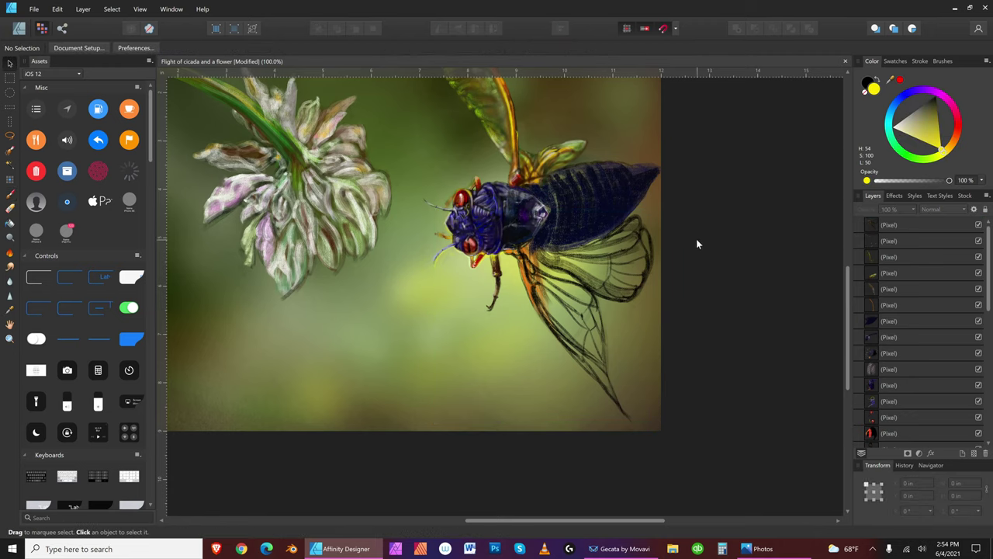
left_click(595, 281)
left_click(9, 209)
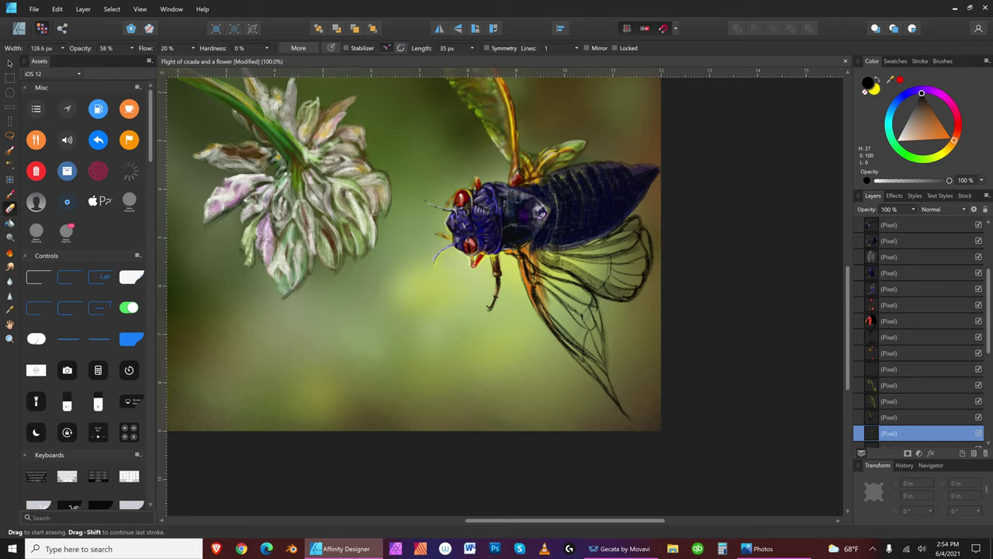
key("bracketright")
key("bracketright")
key("bracketright")
key("bracketright")
key("bracketright")
key("bracketright")
key("bracketleft")
key("bracketleft")
key("bracketleft")
key("bracketleft")
key("bracketleft")
key("bracketleft")
key("bracketleft")
key("bracketleft")
key("bracketleft")
key("bracketleft")
key("bracketleft")
key("bracketleft")
key("bracketright")
key("bracketright")
key("bracketright")
key("bracketright")
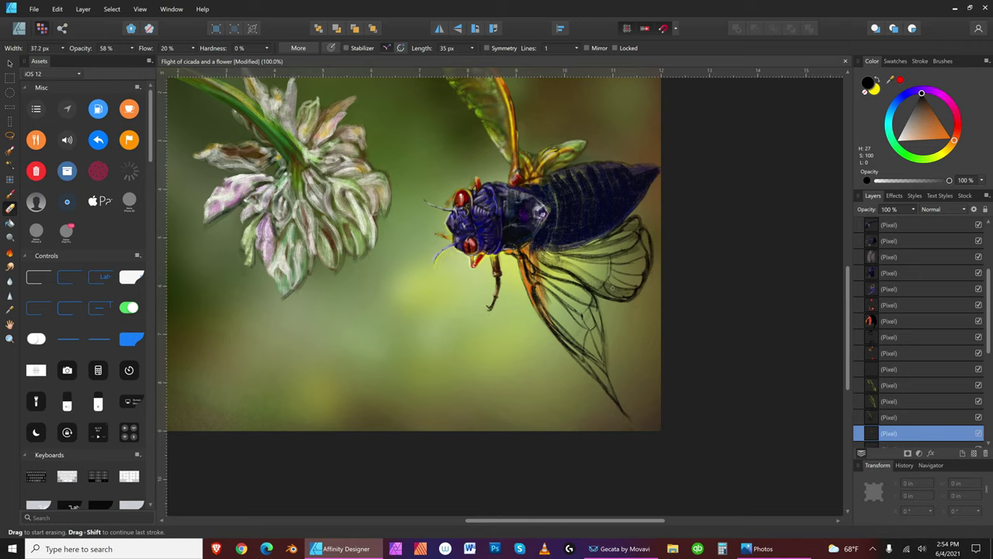
Step: Erase more of the grey sketch inside the rear wing with an eraser up to about 47 px wide, and save the document
key("bracketleft")
key("bracketleft")
key("bracketright")
key("bracketleft")
key("bracketleft")
key("bracketleft")
key("bracketright")
key("bracketleft")
key("bracketleft")
key("bracketleft")
key("bracketright")
key("bracketright")
left_click(34, 9)
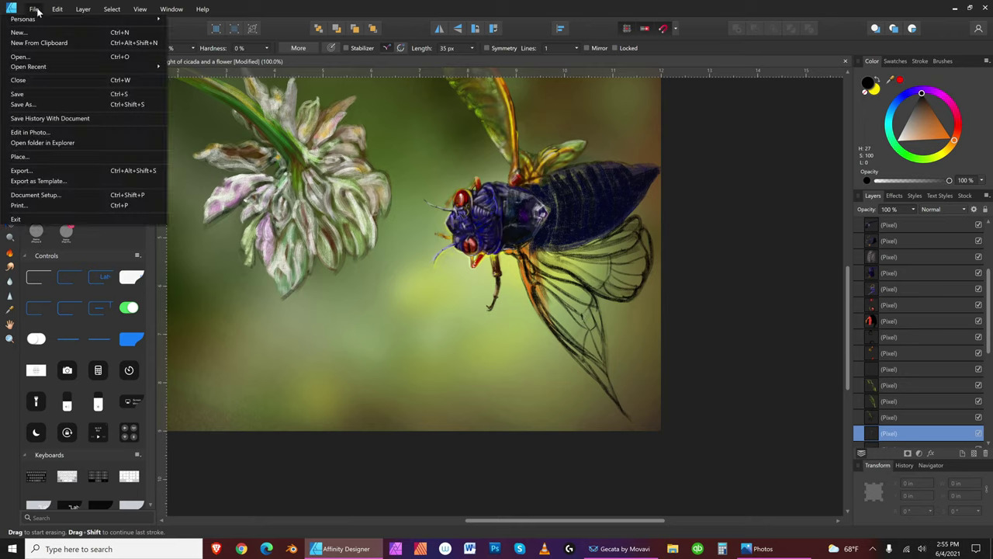
left_click(43, 90)
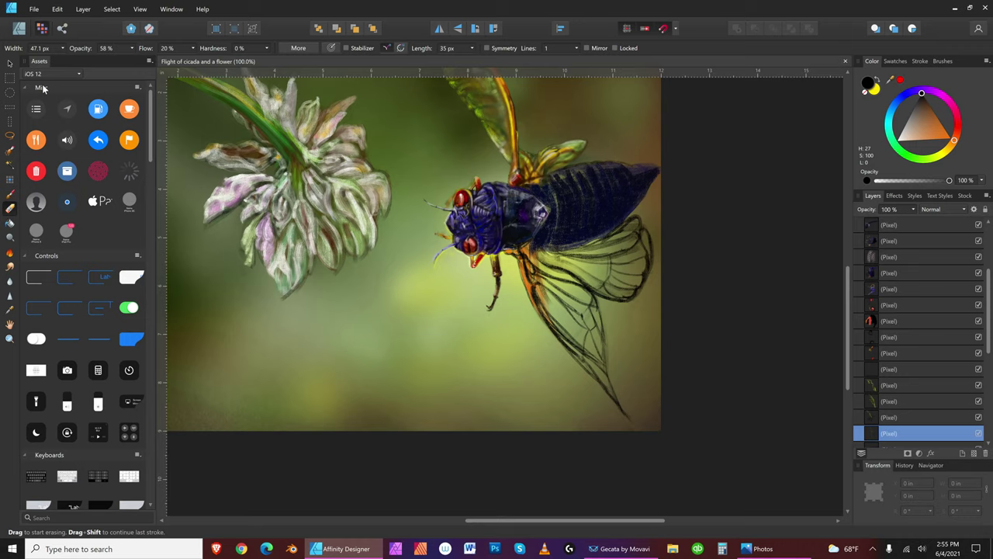
Step: Set the paint color to orange (H 27, S 93, L 41) and erase leftover sketch marks at the rear wing's upper outer corner
left_click(944, 130)
key("bracketright")
key("bracketright")
key("bracketright")
key("bracketright")
key("bracketleft")
key("bracketleft")
key("bracketleft")
key("bracketleft")
key("bracketleft")
key("bracketleft")
left_click(636, 229)
key("bracketright")
Step: Paint orange strokes over the rear wing's base where it meets the abdomen, starting with a brush about 11 px wide
left_click(10, 193)
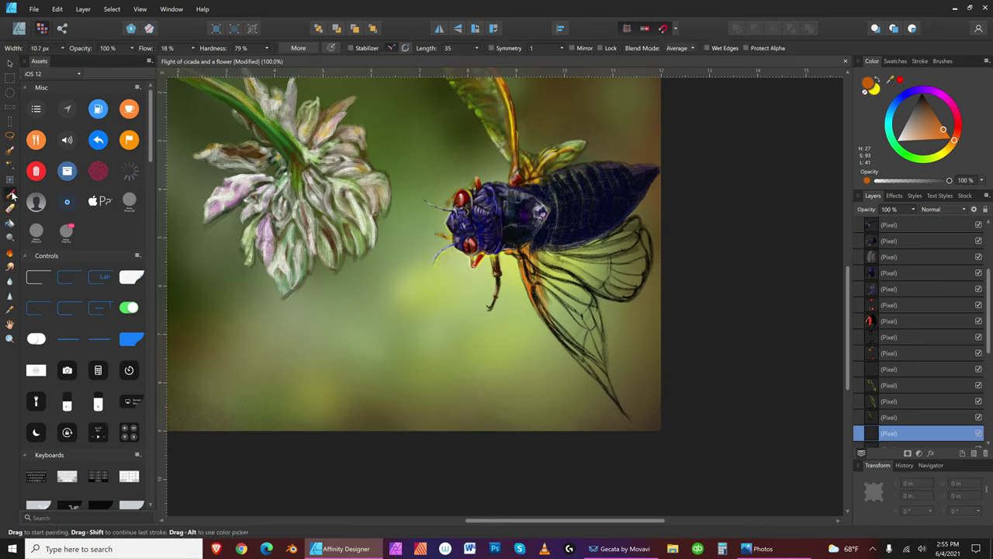
key("bracketright")
key("bracketright")
left_click_drag(561, 251, 579, 250)
key("bracketleft")
key("bracketleft")
key("bracketleft")
key("bracketright")
key("bracketright")
key("bracketright")
key("bracketright")
key("bracketright")
key("bracketright")
key("bracketright")
key("bracketright")
key("bracketright")
key("bracketright")
key("bracketright")
key("bracketright")
key("bracketright")
key("bracketright")
key("bracketright")
key("bracketright")
key("bracketright")
key("bracketright")
Step: Extend the orange along the rear wing's veins and lower edge, narrowing the brush to about 13 px
key("bracketleft")
key("bracketleft")
key("bracketleft")
key("bracketleft")
key("bracketleft")
key("bracketright")
key("bracketleft")
key("bracketleft")
key("bracketleft")
key("bracketleft")
key("bracketleft")
key("bracketleft")
key("bracketleft")
key("bracketleft")
key("bracketleft")
key("bracketleft")
key("bracketright")
key("bracketright")
key("bracketright")
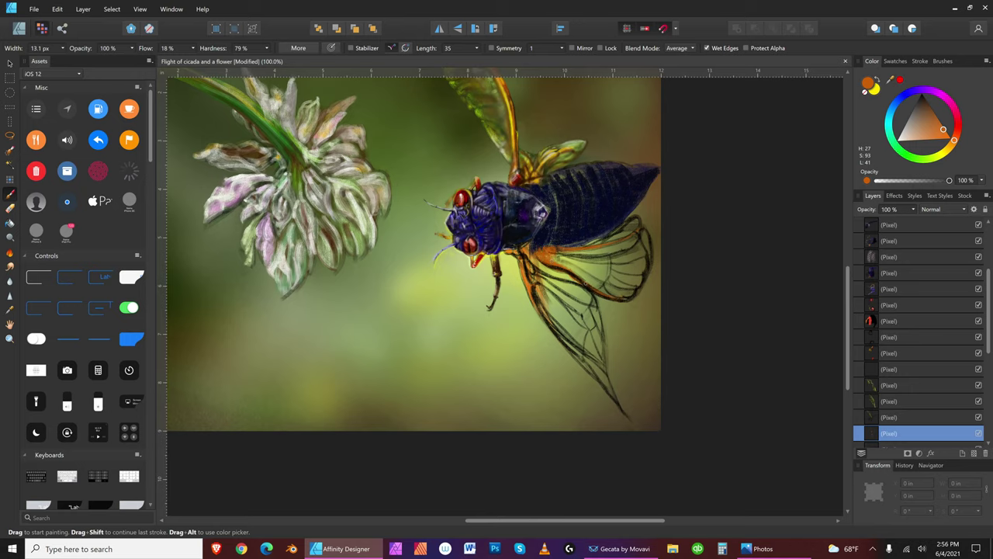
Step: Set the paint color to yellow-orange (H 43, S 100, L 50) and paint highlights along the rear wing's upper section below the abdomen
key("bracketleft")
key("bracketright")
key("bracketright")
key("bracketleft")
left_click(952, 149)
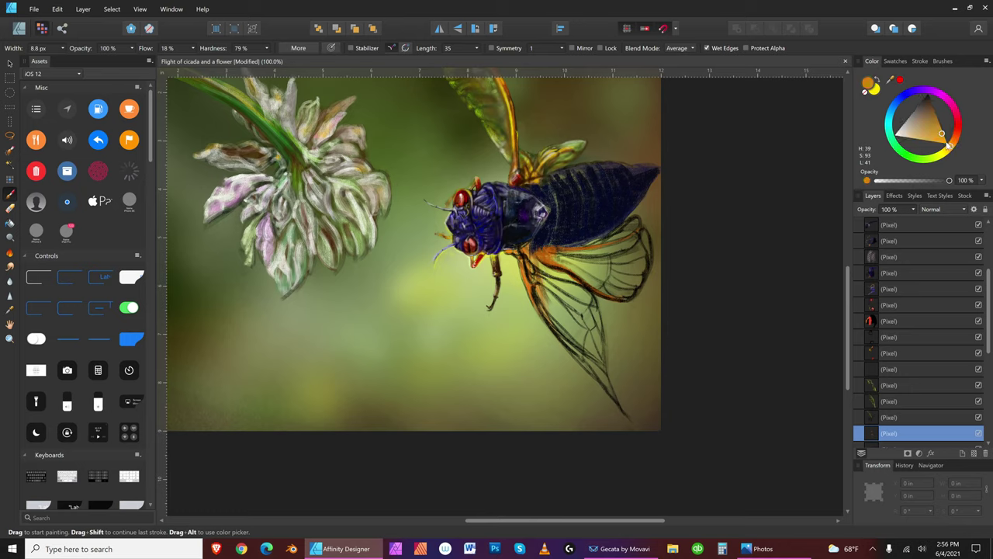
left_click_drag(951, 150, 957, 149)
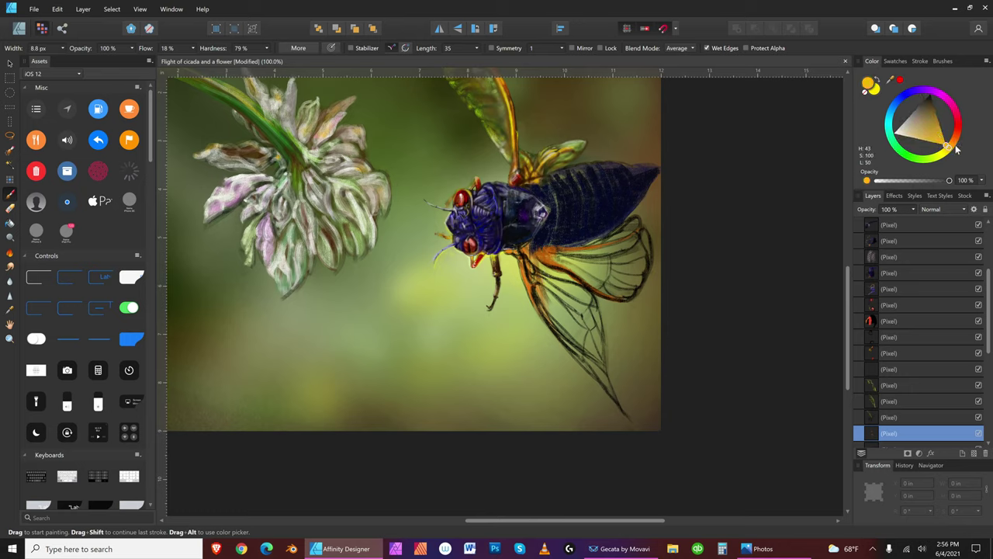
key("bracketright")
key("bracketright")
key("bracketright")
key("bracketright")
key("bracketright")
left_click_drag(588, 247, 621, 240)
Step: Set the paint color to red-orange (H 22, S 100, L 50) and add accents on the lower wings with a brush about 12 px wide
key("bracketleft")
key("bracketleft")
key("bracketleft")
key("bracketleft")
key("bracketleft")
key("bracketleft")
key("bracketright")
key("bracketright")
left_click_drag(956, 146, 960, 140)
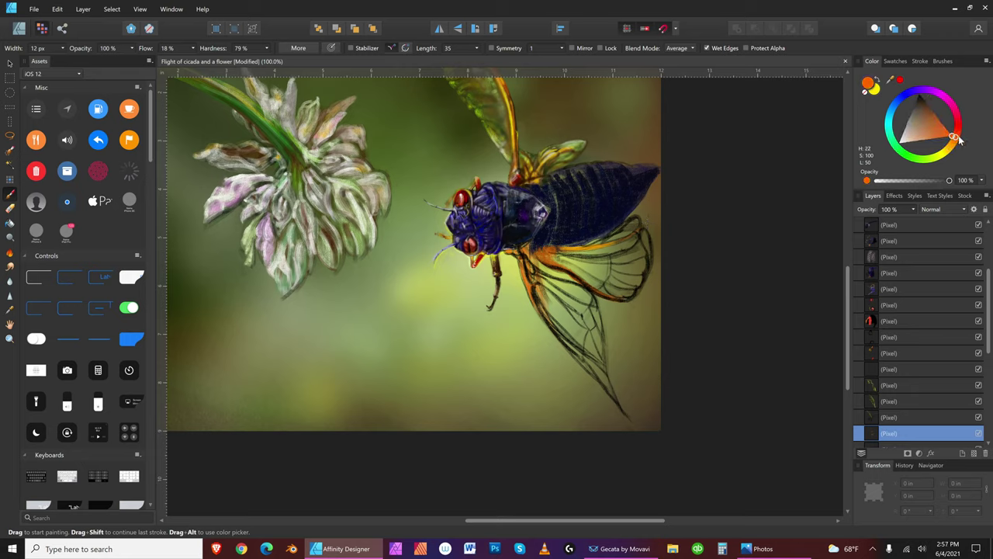
key("bracketright")
key("bracketright")
key("bracketright")
key("bracketright")
key("bracketleft")
key("bracketleft")
key("bracketleft")
key("bracketleft")
key("bracketleft")
key("bracketleft")
key("bracketleft")
key("bracketleft")
Step: Darken the orange to L 19 and paint shading along the rear wing's upper edge under the abdomen
left_click(931, 110)
key("bracketright")
key("bracketright")
key("bracketright")
key("bracketright")
key("bracketright")
key("bracketright")
key("bracketright")
key("bracketright")
key("bracketright")
key("bracketright")
left_click_drag(564, 246, 623, 240)
key("bracketleft")
key("bracketleft")
key("bracketleft")
Step: Set the paint color to green (H 77, S 87, L 33) and paint between the abdomen and rear wing with a brush about 15 px wide
left_click(937, 153)
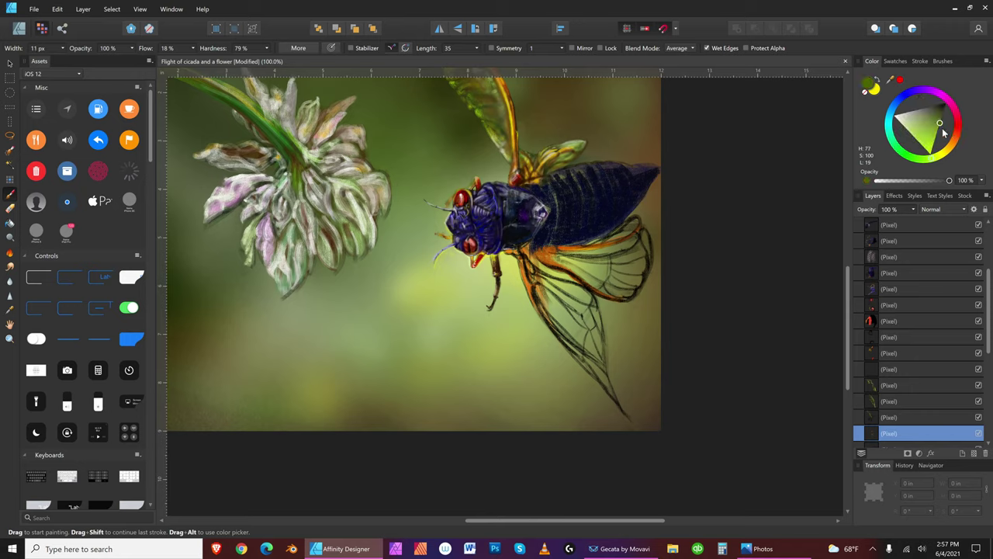
left_click(935, 134)
key("bracketright")
key("bracketright")
key("bracketright")
key("bracketleft")
key("bracketright")
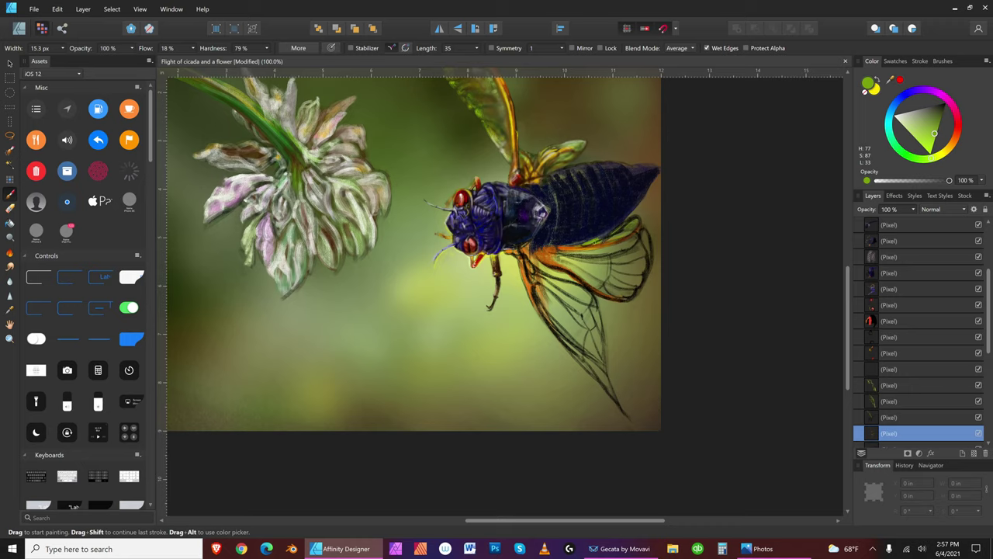
key("bracketright")
key("bracketleft")
Step: Set the paint color to olive yellow (H 55, S 87, L 33) and build it up between the abdomen and rear wing, varying the brush width
left_click(945, 154)
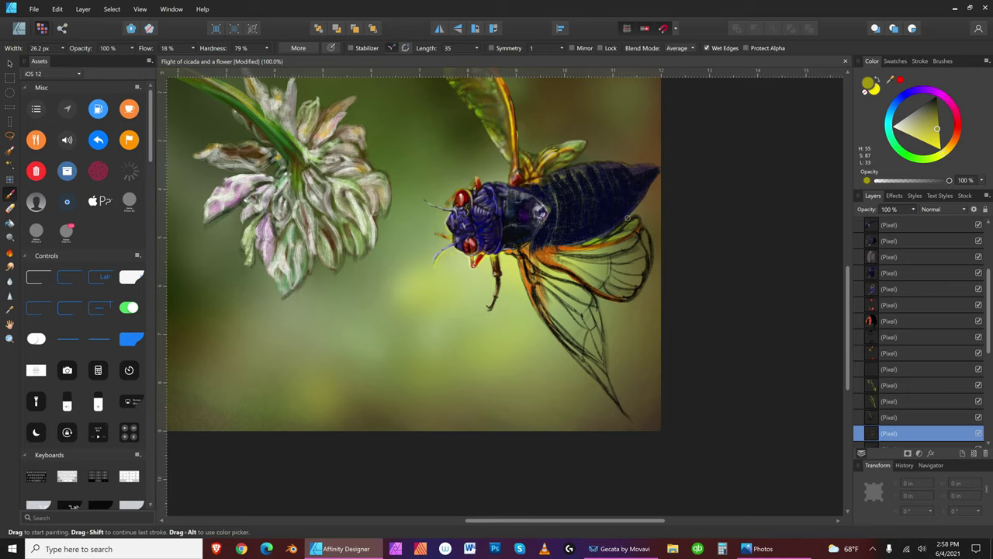
key("bracketleft")
key("bracketleft")
key("bracketright")
key("bracketright")
key("bracketright")
key("bracketright")
key("bracketleft")
key("bracketleft")
key("bracketleft")
key("bracketleft")
key("bracketright")
key("bracketleft")
key("bracketright")
key("bracketright")
key("bracketright")
key("bracketright")
key("bracketright")
key("bracketright")
key("bracketright")
key("bracketright")
key("bracketright")
key("bracketright")
key("bracketleft")
key("bracketleft")
key("bracketleft")
Step: Paint an olive-yellow glow beside the abdomen's tip on the green background layer with a brush up to about 188 px wide
scroll(988, 419, "down", 4)
key("bracketleft")
key("bracketleft")
key("bracketleft")
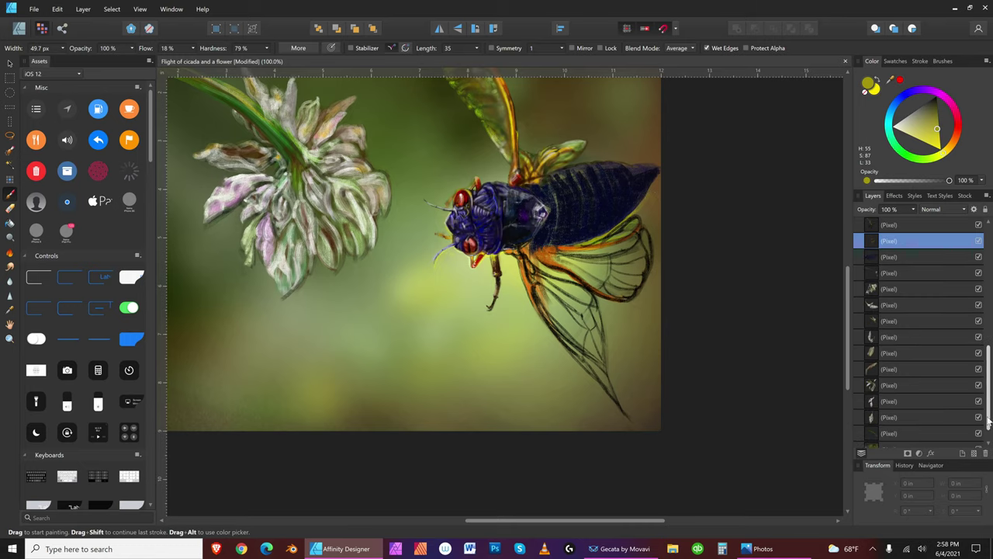
scroll(988, 419, "down", 1)
left_click(922, 417)
key("bracketright")
key("bracketright")
key("bracketright")
key("bracketright")
key("bracketright")
key("bracketright")
key("bracketright")
key("bracketright")
key("bracketright")
key("bracketright")
key("bracketright")
key("bracketright")
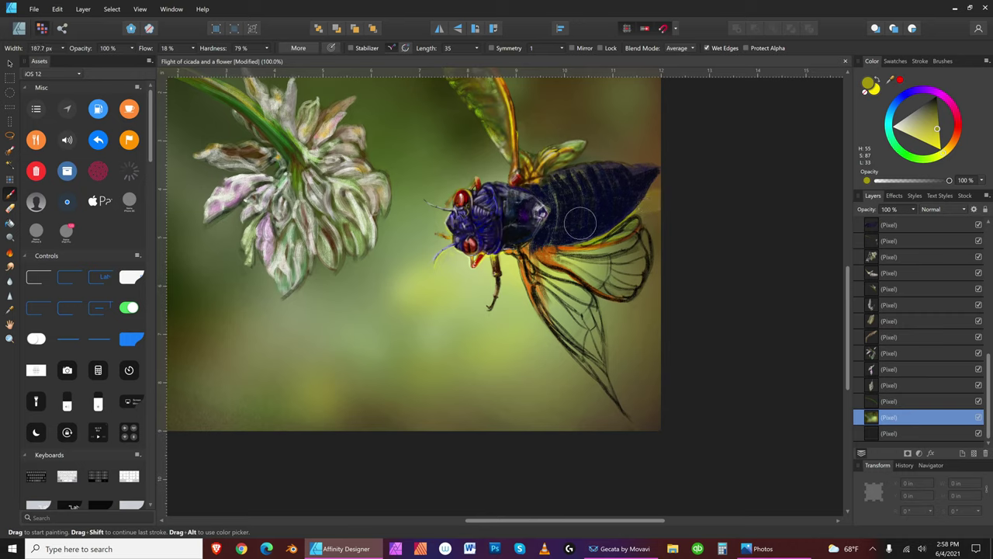
key("bracketleft")
key("bracketleft")
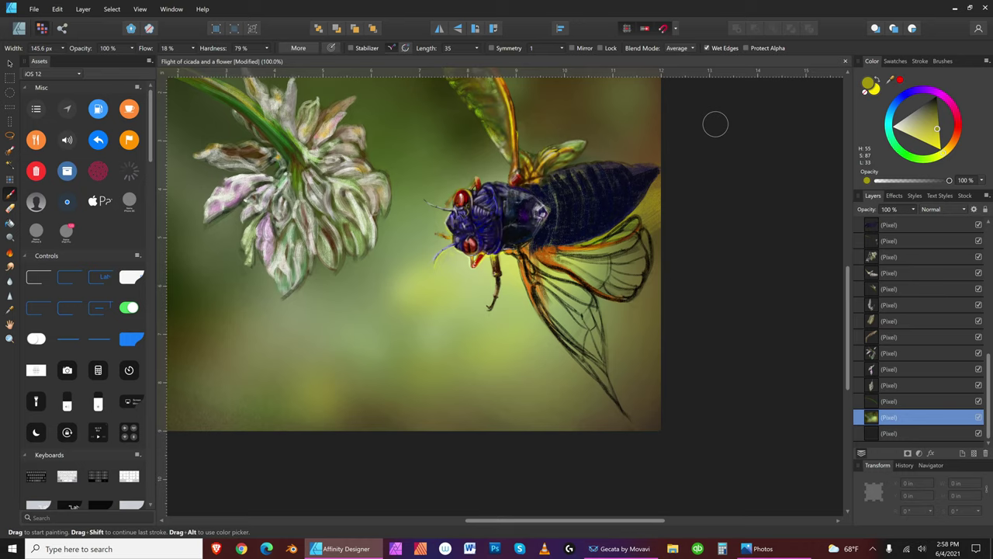
key("bracketleft")
Step: Soften the olive-yellow glow on the background beside the abdomen's tip with a soft eraser about 300 to 434 px wide
left_click(11, 208)
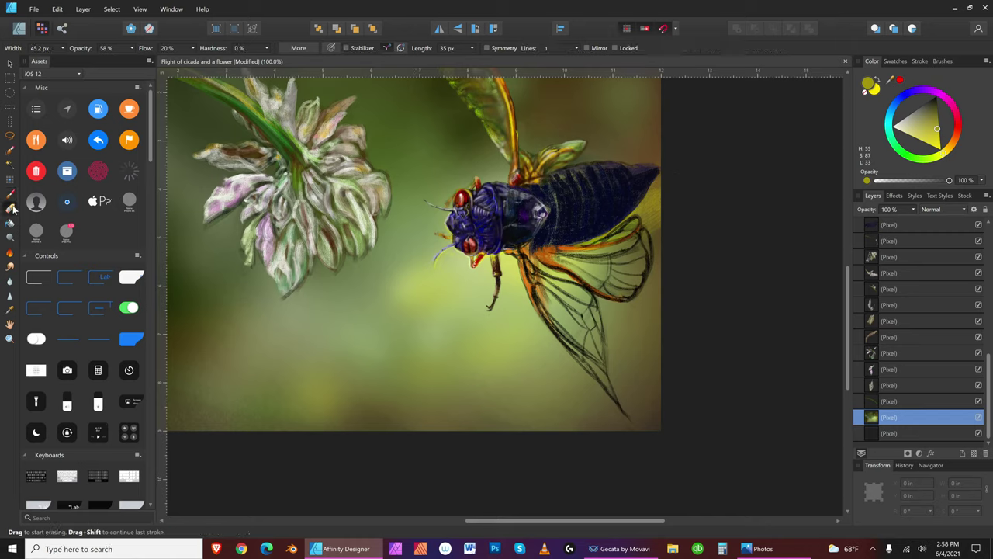
key("bracketright")
key("bracketright")
key("bracketright")
key("bracketright")
key("bracketright")
key("bracketright")
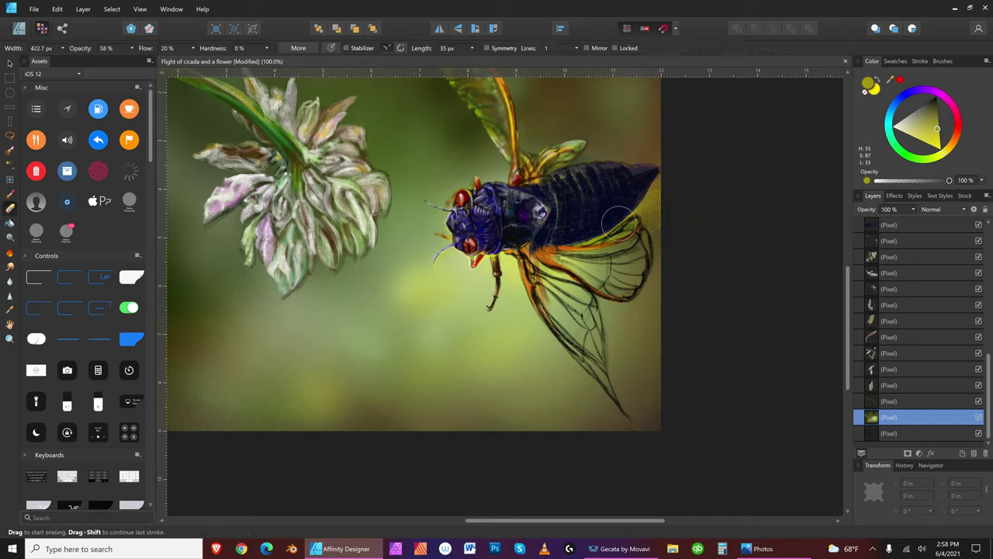
key("bracketleft")
key("bracketleft")
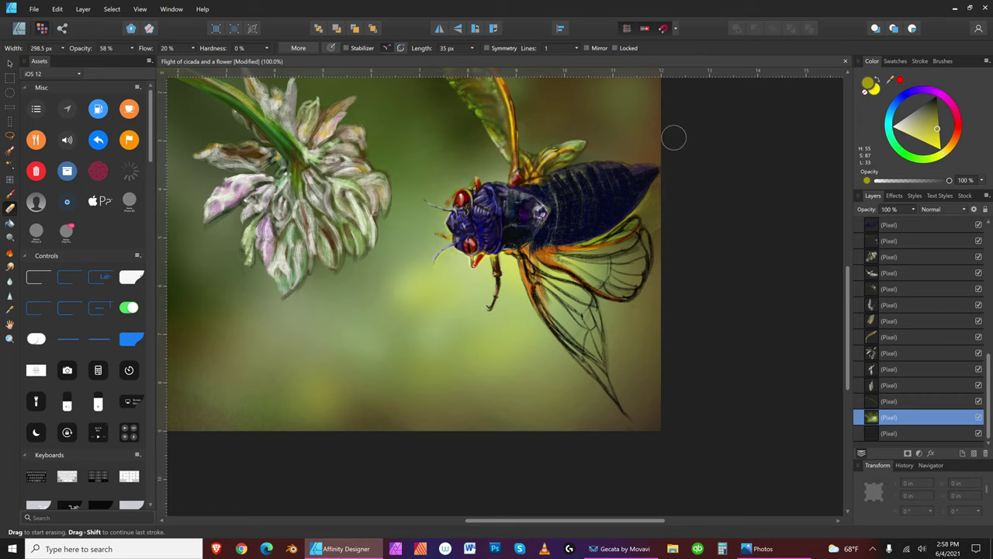
key("bracketright")
key("bracketright")
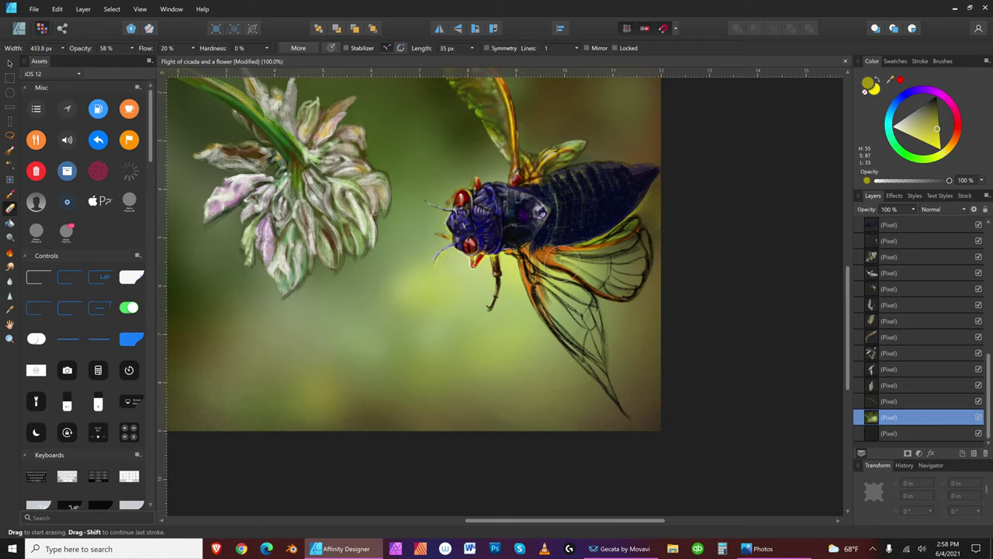
Step: Add a pixel layer directly above the background layer and set the paint color to light yellow-green (H 71, S 80, L 65)
scroll(920, 326, "up", 5)
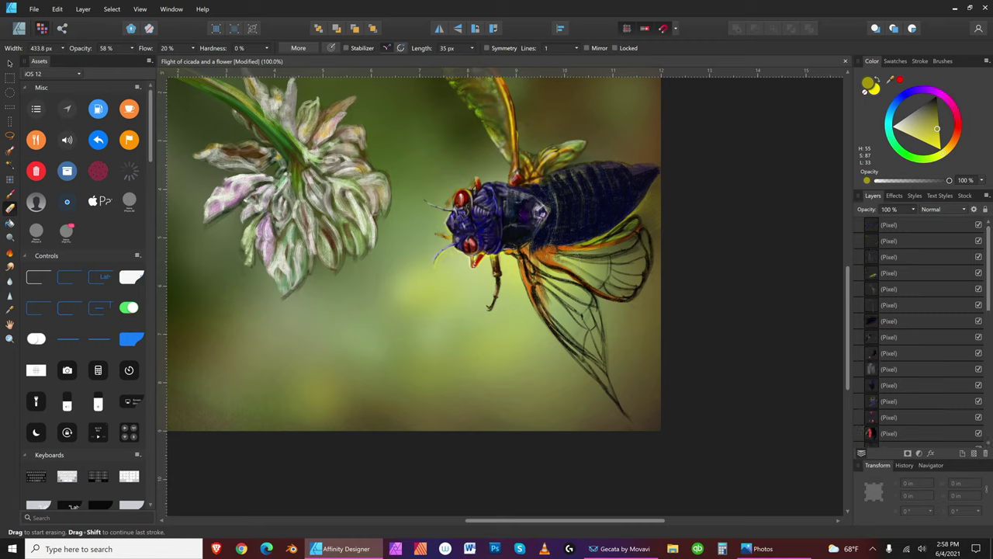
left_click(973, 453)
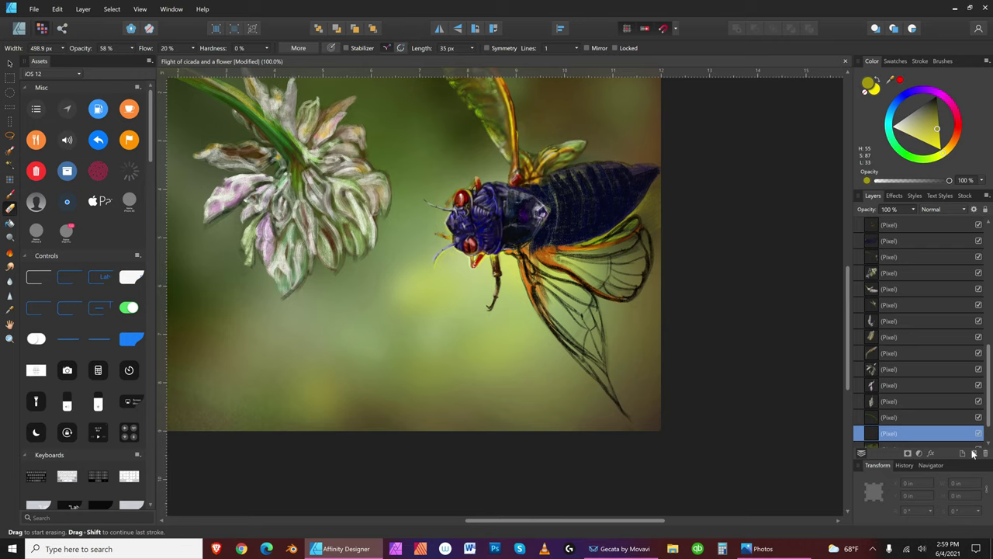
left_click_drag(937, 161, 939, 161)
key("bracketleft")
left_click(920, 137)
key("bracketleft")
key("bracketleft")
key("bracketleft")
key("bracketleft")
key("bracketleft")
key("bracketleft")
key("bracketleft")
key("bracketleft")
key("bracketleft")
key("bracketleft")
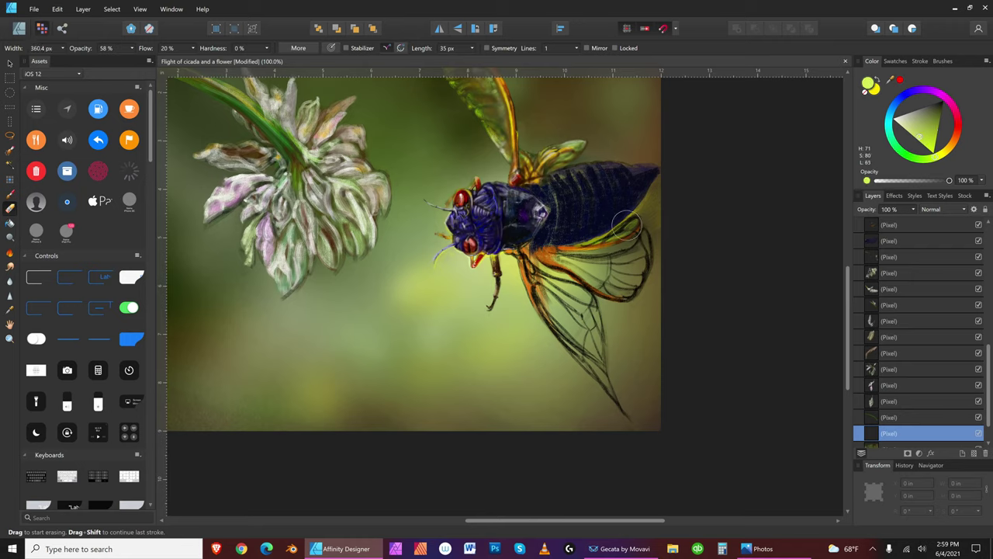
key("bracketleft")
Step: Add a pixel layer at the very top of the layer stack and set the eraser width to about 48 px
scroll(919, 326, "up", 8)
key("]")
left_click(928, 224)
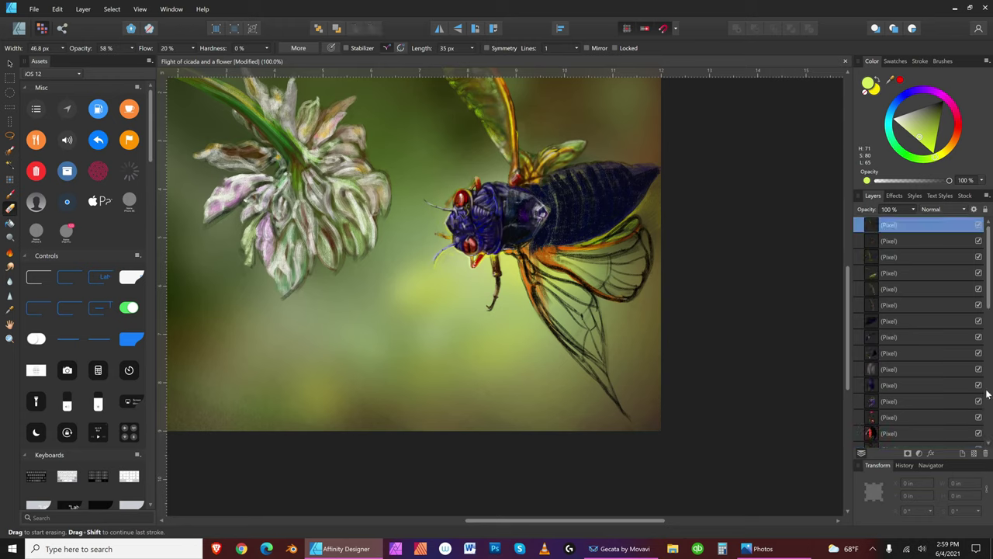
key("]")
key("[")
key("[")
key("[")
key("[")
key("]")
key("]")
key("]")
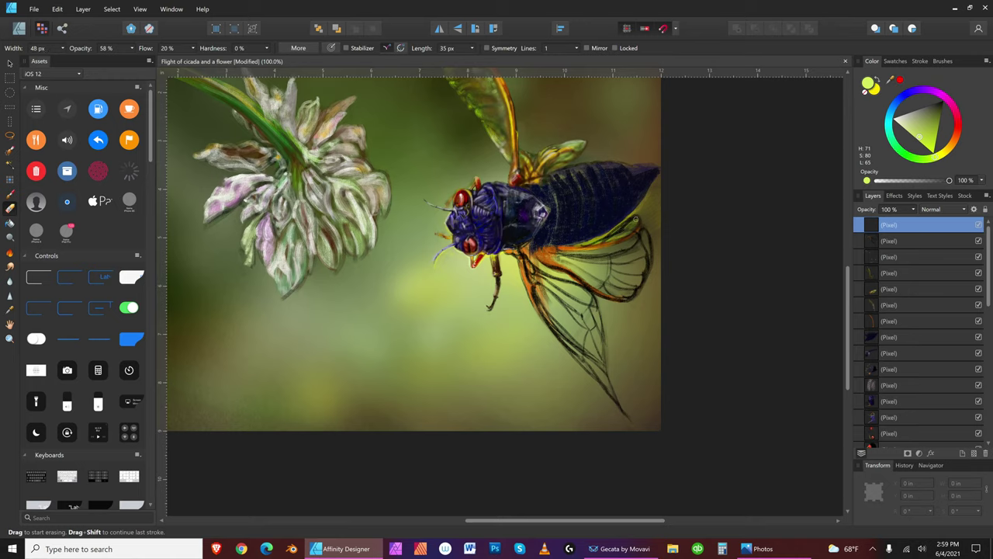
Step: Paint light yellow-green accents along the rear wing beside the abdomen on the new top layer, with Wet Edges on and varying brush widths
left_click(13, 192)
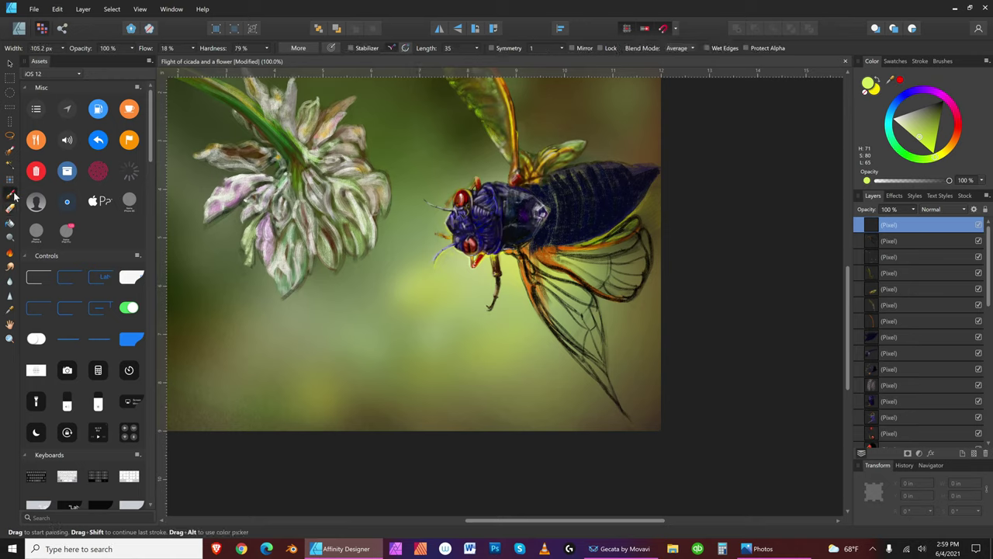
key("[")
key("[")
key("[")
key("[")
key("[")
key("]")
key("]")
key("]")
key("[")
key("[")
key("[")
key("]")
key("]")
key("]")
key("]")
key("bracketright")
key("bracketright")
key("bracketright")
Step: Shift the paint color to orange (H 34), darken it to brown, and add narrow accents along the rear wing
left_click(953, 146)
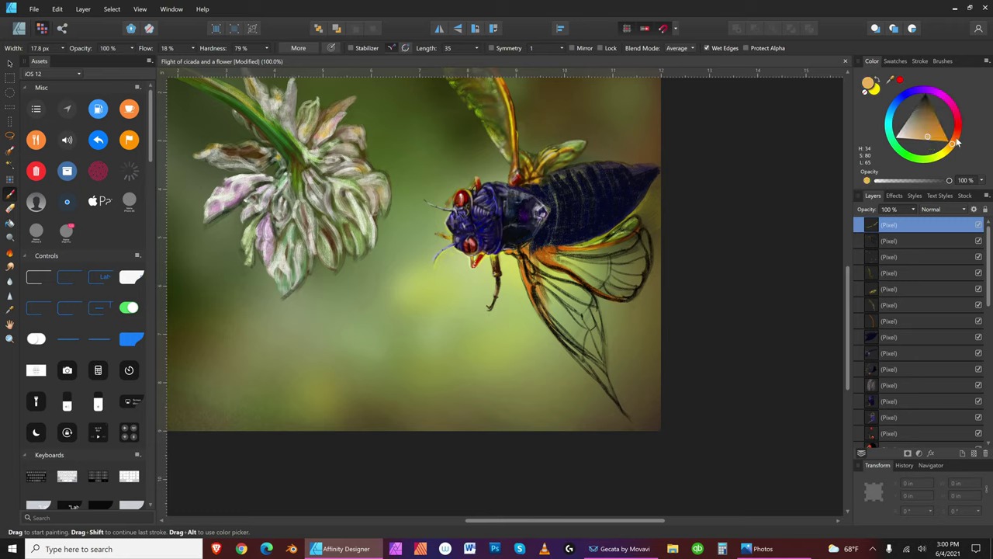
left_click(935, 114)
key("bracketleft")
key("bracketleft")
Step: Set the paint color to black and shade the seam between the abdomen and the rear wing, repeatedly varying the brush width
mouse_move(936, 115)
left_mouse_down()
mouse_move(931, 101)
mouse_move(955, 54)
left_mouse_up()
key("bracketright")
key("bracketright")
key("bracketright")
left_click_drag(568, 244, 583, 240)
key("bracketleft")
key("bracketleft")
key("bracketleft")
key("bracketleft")
key("bracketleft")
key("bracketleft")
key("bracketleft")
key("bracketleft")
key("bracketleft")
key("bracketleft")
key("bracketleft")
key("bracketleft")
key("bracketright")
key("bracketright")
key("bracketright")
key("bracketright")
key("bracketright")
key("bracketright")
key("bracketright")
key("bracketright")
key("bracketleft")
key("bracketleft")
key("bracketleft")
key("bracketleft")
key("bracketleft")
key("bracketleft")
key("bracketleft")
key("bracketleft")
key("bracketleft")
key("bracketleft")
key("bracketleft")
Step: Sample the olive-brown background color just outside the rear wing's outer edge
left_click(10, 339)
left_click_drag(583, 255, 670, 250)
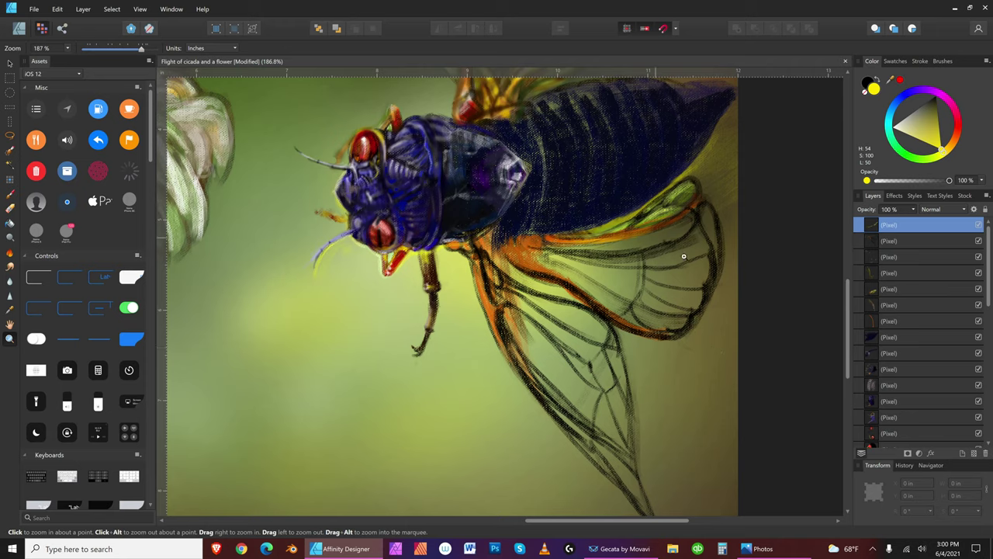
left_click(10, 309)
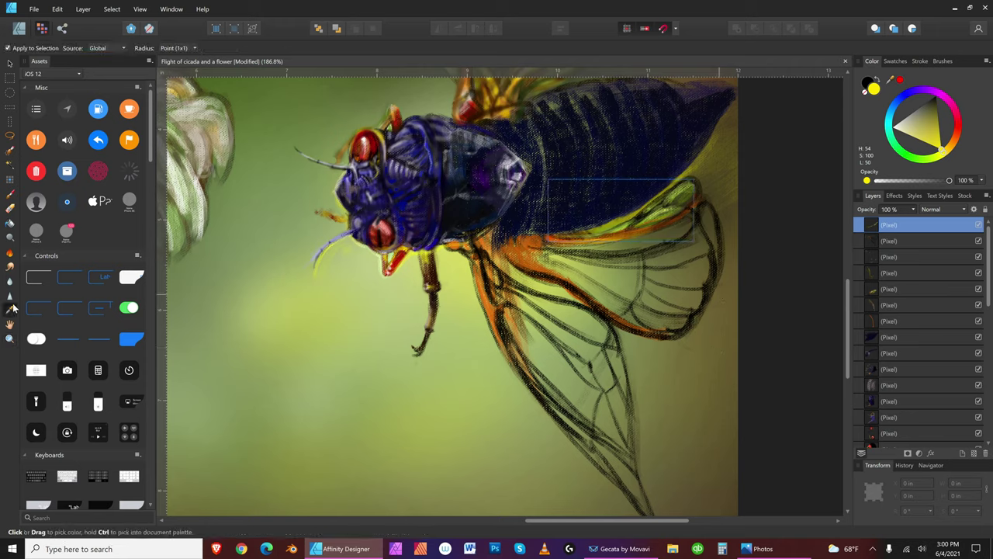
left_click(730, 328)
Step: Paint fine black strokes along the abdomen's lower edge above the rear wing with a brush narrowed to about 3.7 px
left_click(14, 194)
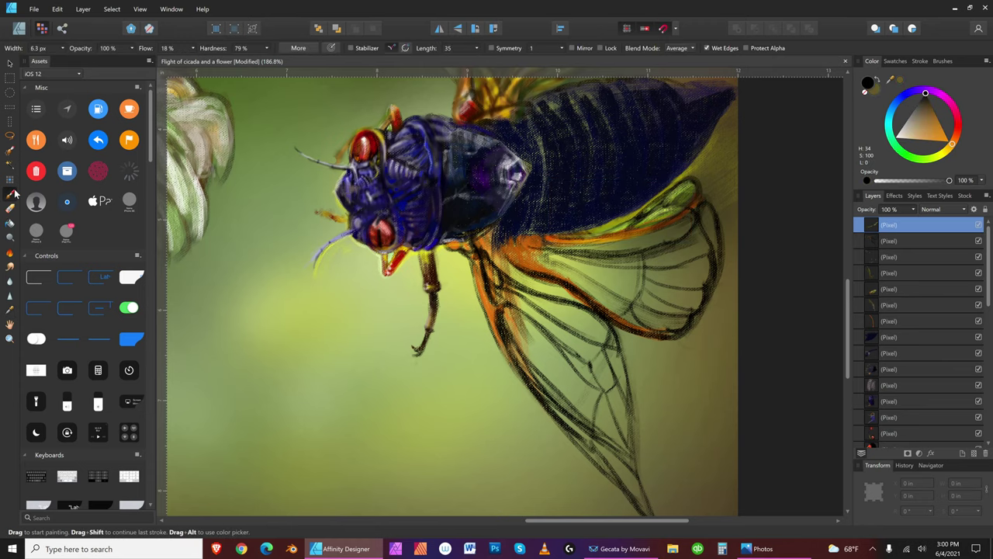
key("]")
left_click_drag(607, 221, 629, 216)
key("bracketleft")
key("bracketleft")
key("bracketleft")
key("bracketleft")
key("bracketright")
Step: Set the paint color to dark indigo (H 257, S 87, L 14) and paint the abdomen's lower edge along the rear wing
left_click_drag(918, 94, 916, 91)
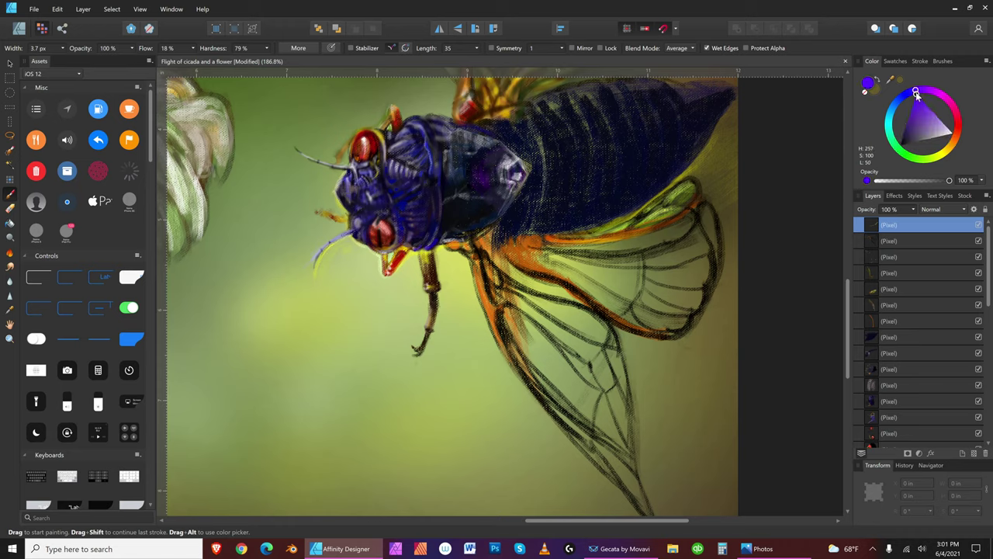
left_click(906, 134)
key("bracketright")
key("bracketright")
key("bracketright")
key("bracketright")
key("bracketleft")
key("bracketleft")
key("bracketleft")
key("bracketleft")
key("bracketleft")
key("bracketleft")
key("bracketleft")
key("bracketleft")
key("bracketleft")
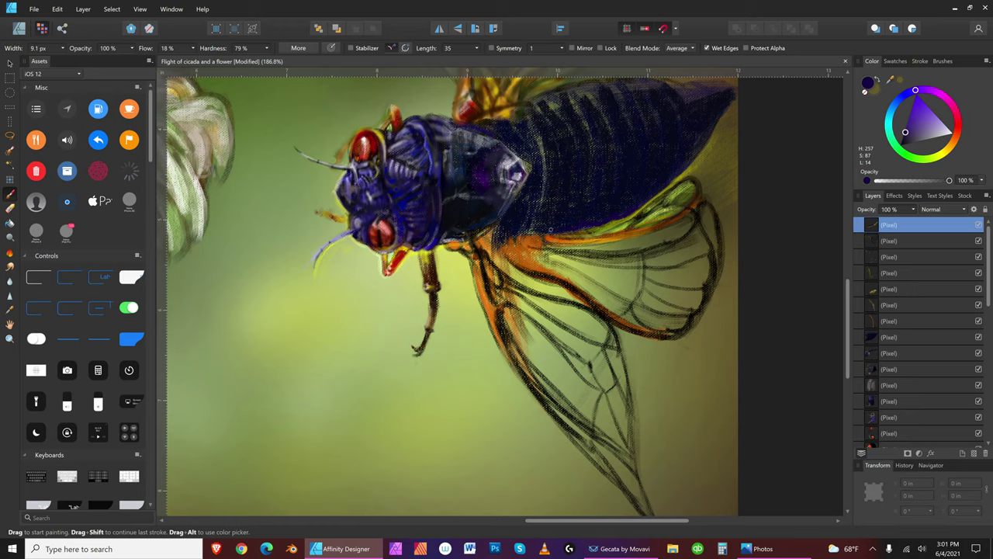
Step: Refine the abdomen's lower edge with a brush narrowed to about 7.6 px and save the document
key("bracketleft")
key("bracketleft")
key("bracketleft")
left_click(34, 9)
left_click(31, 95)
Step: Set the paint color to dark olive green (H 77, S 61, L 25) and add two pixel layers at the top of the stack
left_click(930, 155)
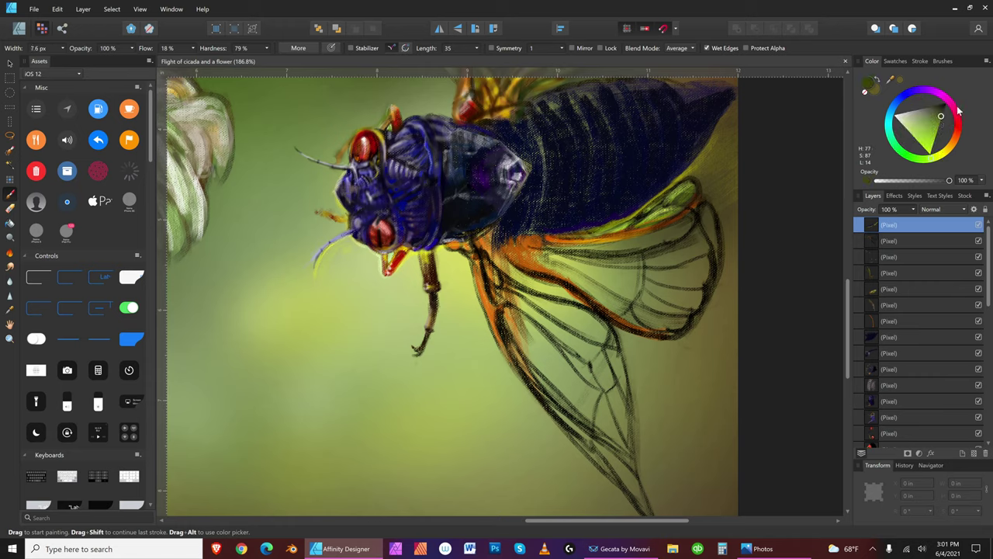
left_click(935, 121)
key("bracketright")
key("bracketright")
left_click(975, 453)
left_click(976, 453)
key("bracketleft")
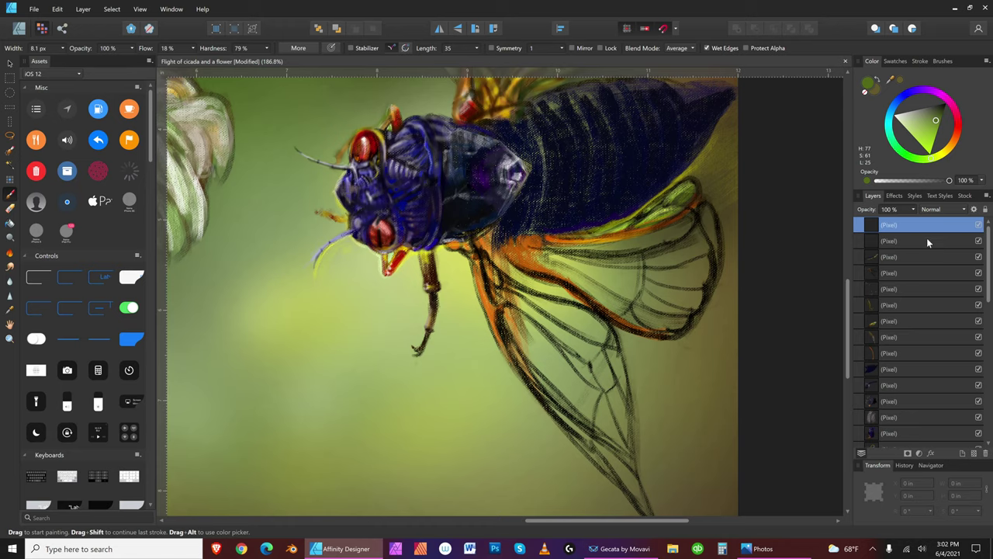
Step: Select the second pixel layer from the top and start painting the rear wing's outer margin in dark olive green
left_click(939, 240)
key("bracketright")
key("bracketright")
key("bracketright")
key("bracketright")
key("bracketright")
key("bracketright")
key("bracketright")
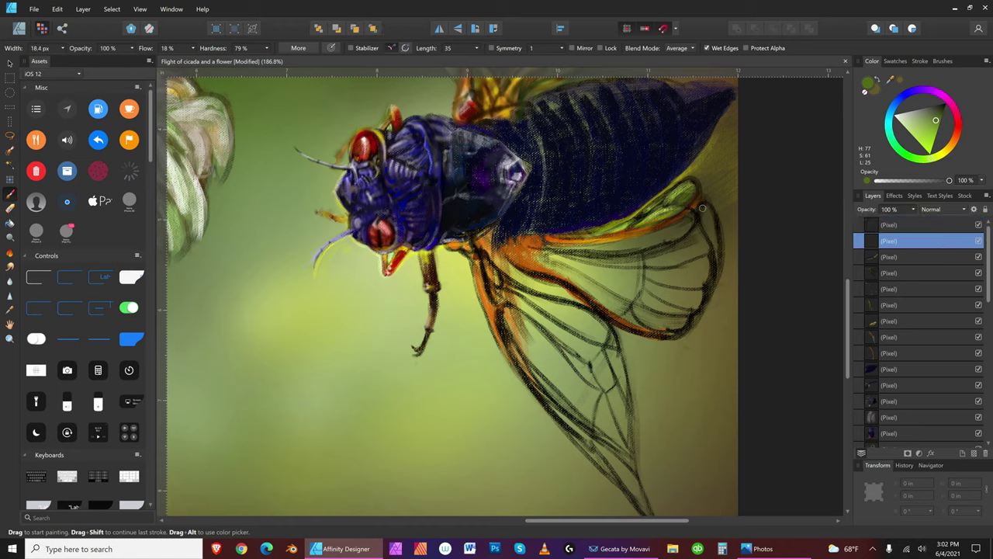
key("bracketleft")
key("bracketleft")
key("bracketleft")
key("bracketleft")
key("bracketleft")
key("bracketleft")
left_click_drag(710, 203, 700, 219)
Step: Fill the cells along the rear wing's outer margin with olive green strokes, varying the brush width
key("bracketleft")
key("bracketleft")
key("bracketleft")
key("bracketleft")
key("bracketleft")
key("bracketleft")
key("bracketleft")
key("bracketleft")
key("bracketright")
key("bracketright")
key("bracketright")
key("bracketright")
key("bracketleft")
key("bracketleft")
key("bracketright")
key("bracketright")
key("bracketright")
key("bracketright")
key("bracketright")
key("bracketright")
key("bracketright")
key("bracketright")
Step: Darken the paint color to a near-black green and shade the rear wing's outer margin with a fine brush
left_click(943, 104)
key("bracketleft")
key("bracketleft")
key("bracketleft")
key("bracketleft")
key("bracketleft")
key("bracketleft")
key("bracketleft")
key("bracketleft")
key("bracketleft")
key("bracketright")
key("bracketright")
key("bracketleft")
key("bracketleft")
key("bracketright")
key("bracketright")
Step: Set the paint color to dark green (H 77, S 87, L 17) and paint the outer margin down to the wing's lower edge
left_click(940, 118)
key("bracketright")
key("bracketright")
key("bracketright")
key("bracketleft")
key("bracketleft")
key("bracketleft")
key("bracketleft")
key("bracketright")
key("bracketright")
key("bracketright")
key("bracketright")
key("bracketright")
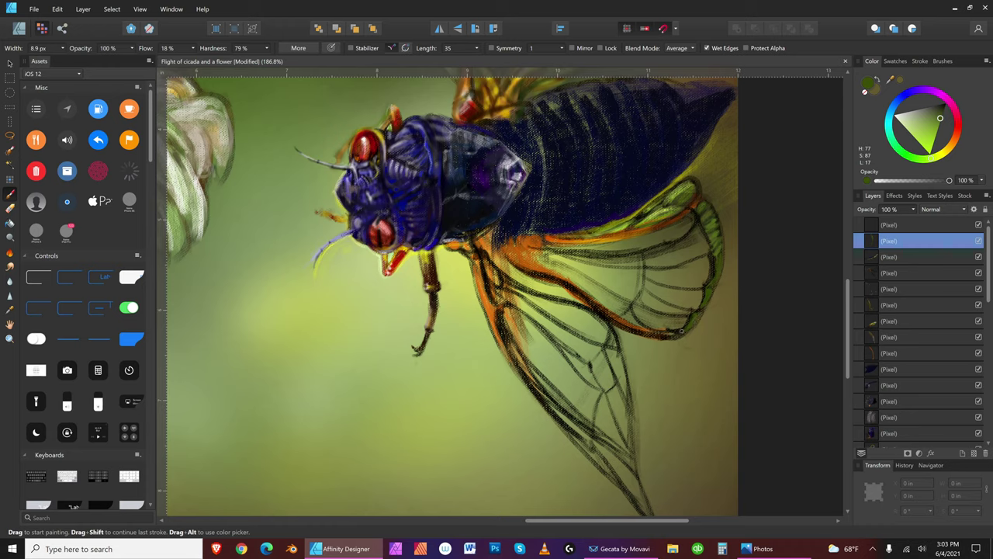
Step: Continue the dark green strokes on the rear wing's outer margin, widening the brush to about 11.6 px
key("bracketright")
key("bracketleft")
key("bracketleft")
key("bracketleft")
key("bracketright")
key("bracketright")
key("bracketright")
key("bracketright")
key("bracketright")
key("bracketright")
key("bracketright")
key("bracketleft")
Step: Set the paint color to very dark green (H 77, S 51, L 14) and deepen the shading on the rear wing's outer margin
left_click(939, 113)
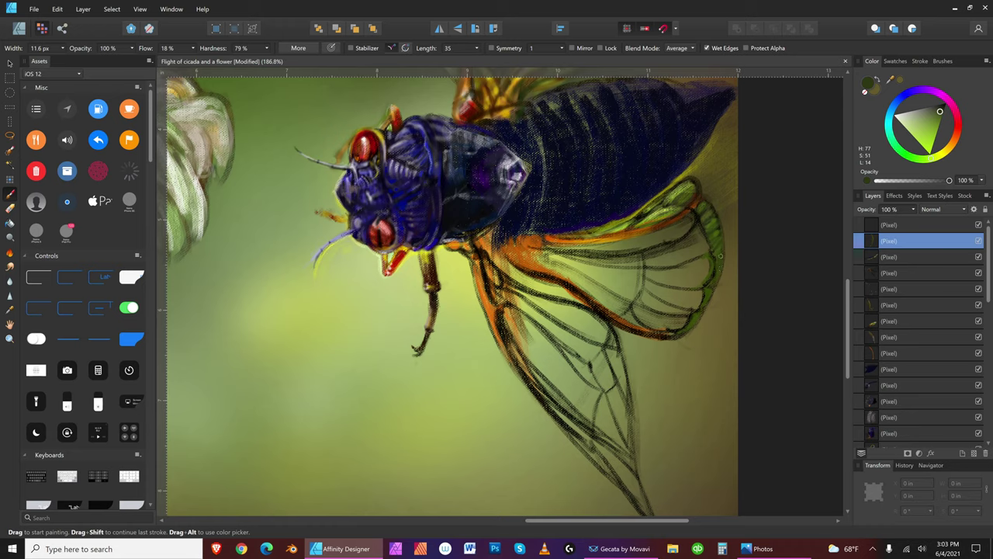
key("bracketleft")
left_click(139, 9)
mouse_move(151, 20)
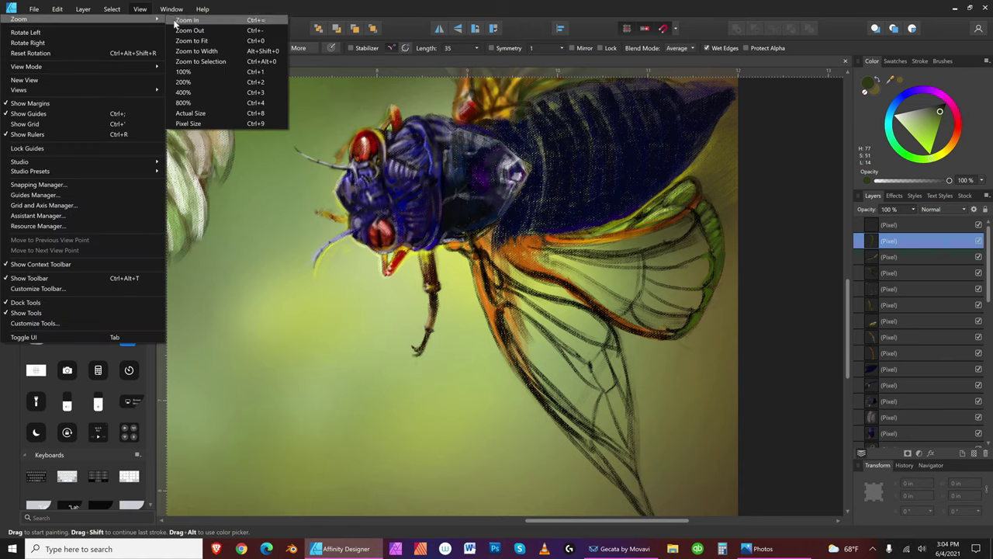
left_click(208, 71)
key("bracketleft")
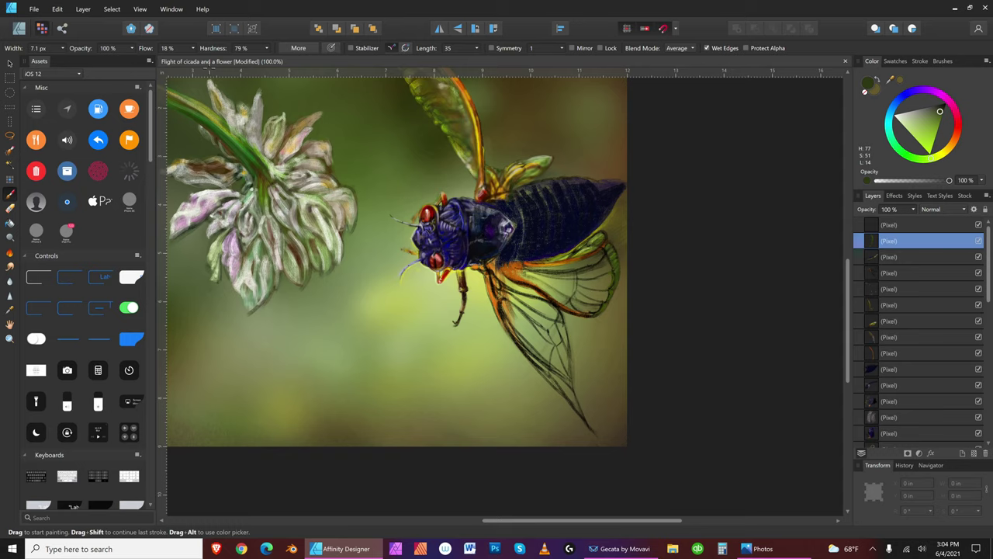
Step: Paint progressively brighter green strokes on the upper part of the rear wing's outer margin
left_click(141, 9)
mouse_move(147, 20)
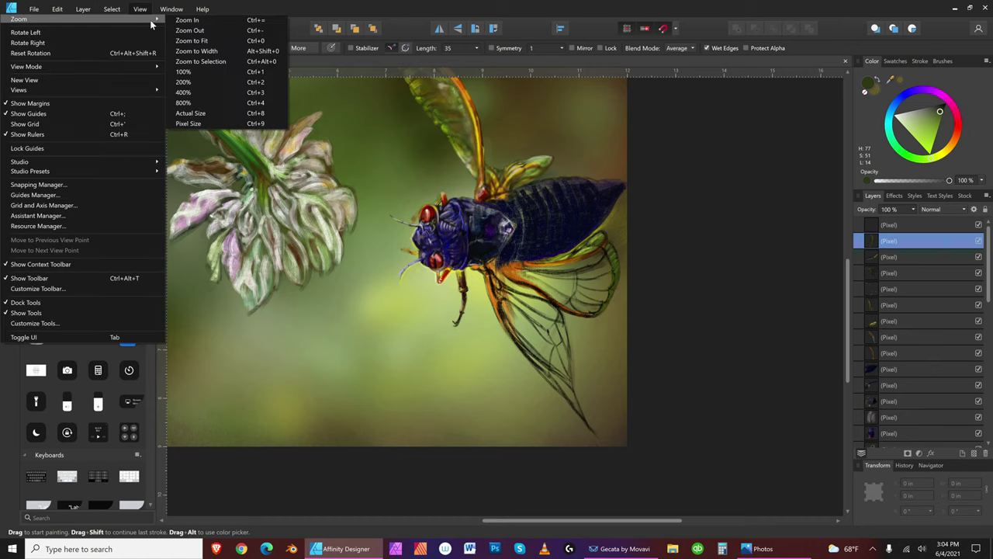
left_click(213, 81)
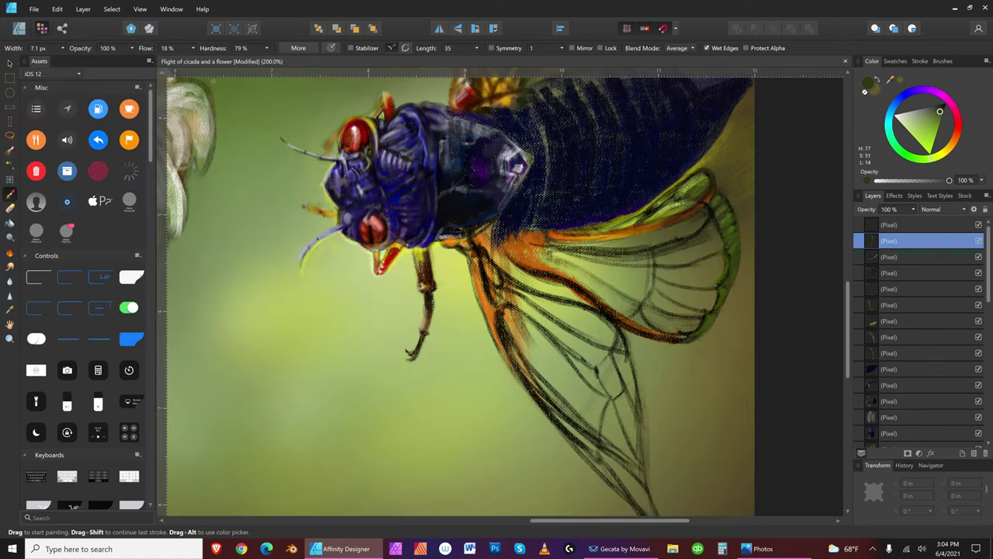
left_click(941, 124)
left_click_drag(740, 199, 731, 212)
key("bracketright")
key("bracketleft")
left_click(934, 132)
key("bracketright")
key("bracketright")
key("bracketright")
key("bracketright")
key("bracketleft")
Step: Add near-black green (H 77, S 38, L 4) accents to the rear wing's outer margin, and return to a mid green with a narrower brush
left_click(945, 105)
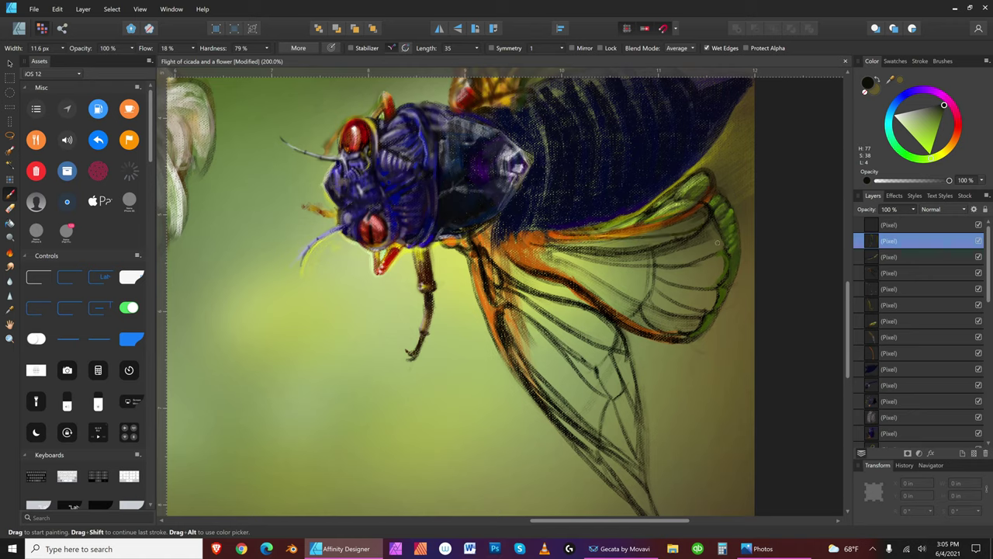
left_click(941, 122)
key("bracketleft")
key("bracketleft")
key("bracketleft")
Step: Set the paint color to bright green (H 77, S 85, L 43) and paint below the wing's upper orange vein at about 14.7 px
left_click(933, 139)
key("bracketright")
key("bracketright")
key("bracketright")
key("bracketright")
key("bracketleft")
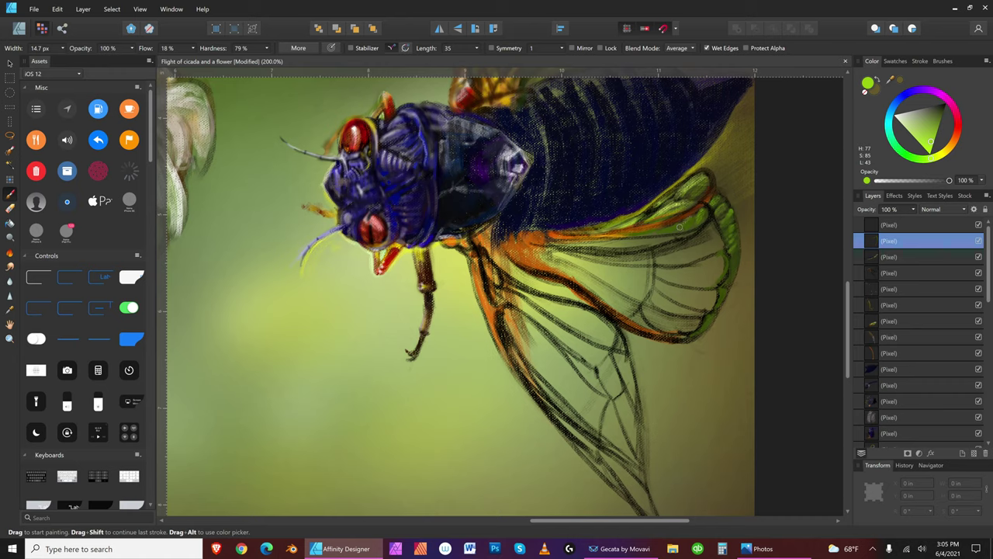
Step: Refine the bright green band along the wing's upper orange vein with a narrower brush
key("bracketleft")
key("bracketleft")
key("bracketleft")
key("bracketleft")
key("bracketleft")
key("bracketright")
key("bracketright")
key("bracketright")
key("bracketleft")
key("bracketright")
key("bracketright")
key("bracketleft")
key("bracketleft")
Step: Sample a color near the wing's upper tip and paint lighter green (H 77, S 91, L 51) highlights at about 7.1 px
left_click(718, 191, "alt")
key("bracketright")
key("bracketright")
key("bracketleft")
key("bracketleft")
key("bracketleft")
key("bracketleft")
key("bracketright")
key("bracketright")
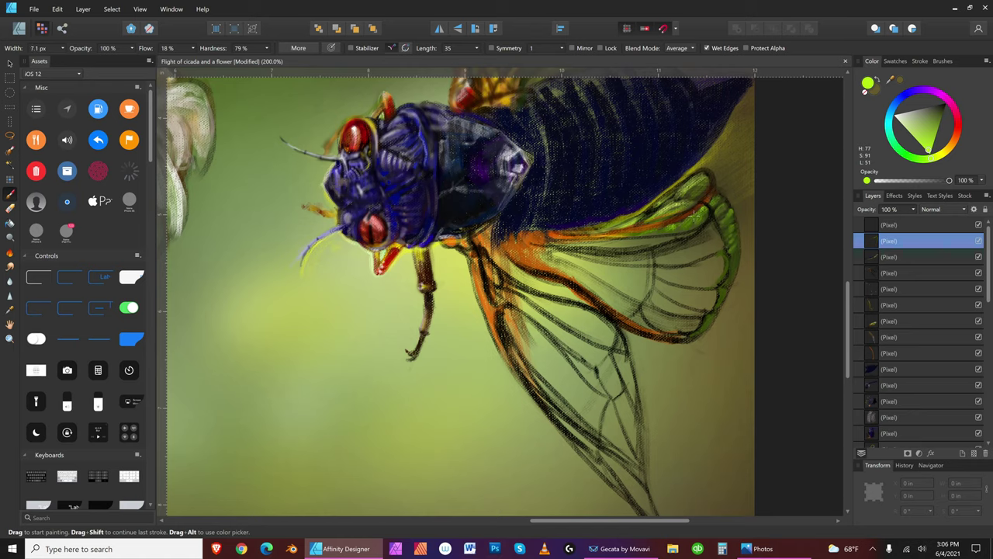
Step: Extend the light green highlights across the upper vein and outer margin cells, varying the brush width
key("bracketleft")
key("bracketleft")
key("bracketleft")
key("bracketright")
key("bracketright")
key("bracketright")
key("bracketright")
key("bracketleft")
key("bracketleft")
key("bracketleft")
key("bracketleft")
key("bracketleft")
key("bracketleft")
key("bracketleft")
key("bracketright")
key("bracketright")
key("bracketright")
key("bracketright")
key("bracketleft")
key("bracketleft")
key("bracketright")
Step: Finish the light green highlights beside the wing's upper vein with a narrower brush
key("bracketleft")
key("bracketleft")
key("bracketleft")
Step: Set the paint color to yellow-orange (H 38, S 91, L 51) and highlight the wing's upper vein, varying the brush width
left_click(956, 149)
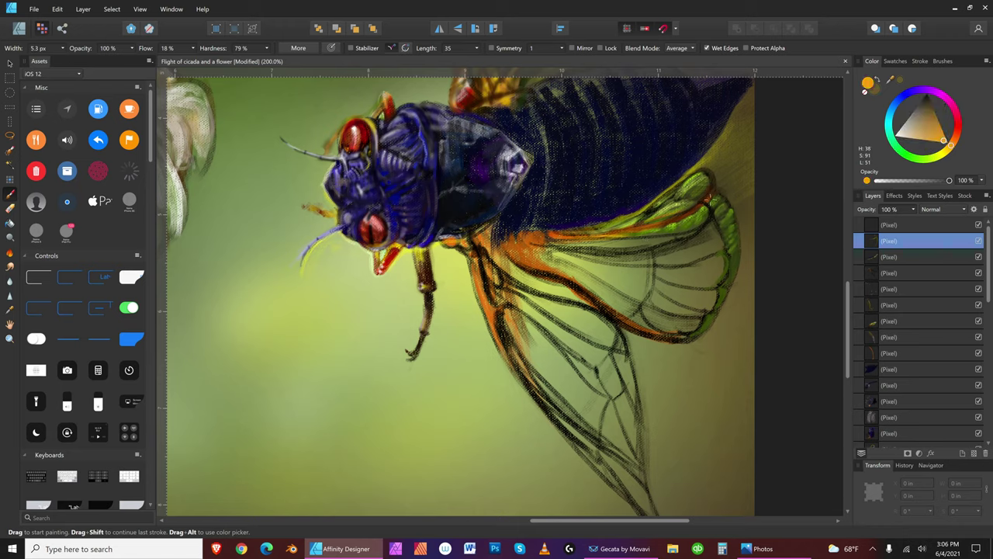
key("bracketright")
key("bracketright")
key("bracketright")
key("bracketright")
key("bracketleft")
key("bracketleft")
key("bracketleft")
key("bracketleft")
key("bracketleft")
key("bracketleft")
key("bracketright")
key("bracketright")
key("bracketright")
key("bracketleft")
key("bracketleft")
key("bracketleft")
Step: Shift the paint color to orange (H 32, S 91, L 51) and refine the upper vein's outer end with a fine brush
mouse_move(962, 133)
left_mouse_down()
mouse_move(954, 152)
mouse_move(959, 143)
left_mouse_up()
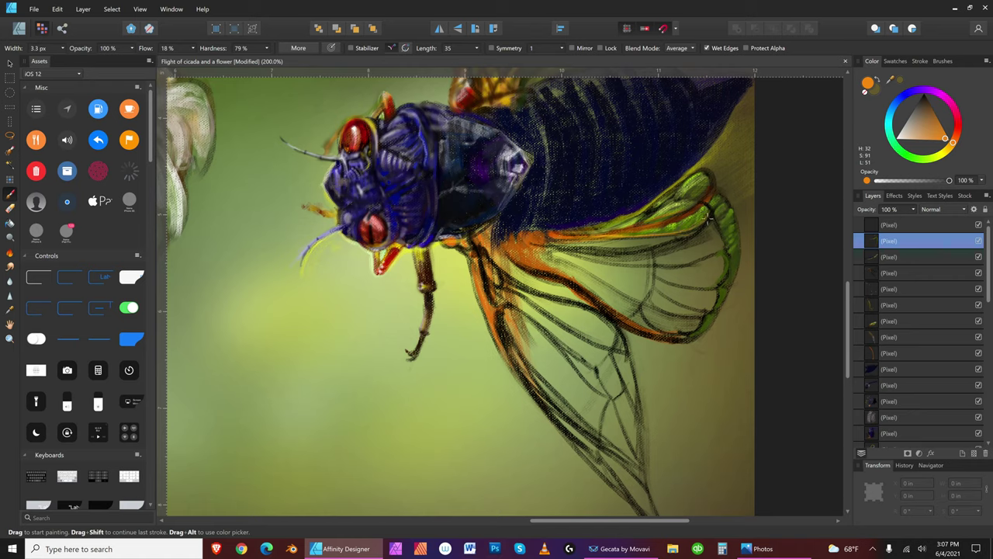
key("bracketright")
key("bracketright")
key("bracketleft")
Step: Set the paint color to near-black (H 32, S 100, L 2) and add fine dark outlines around the wing's upper outer corner
left_click(924, 94)
key("bracketleft")
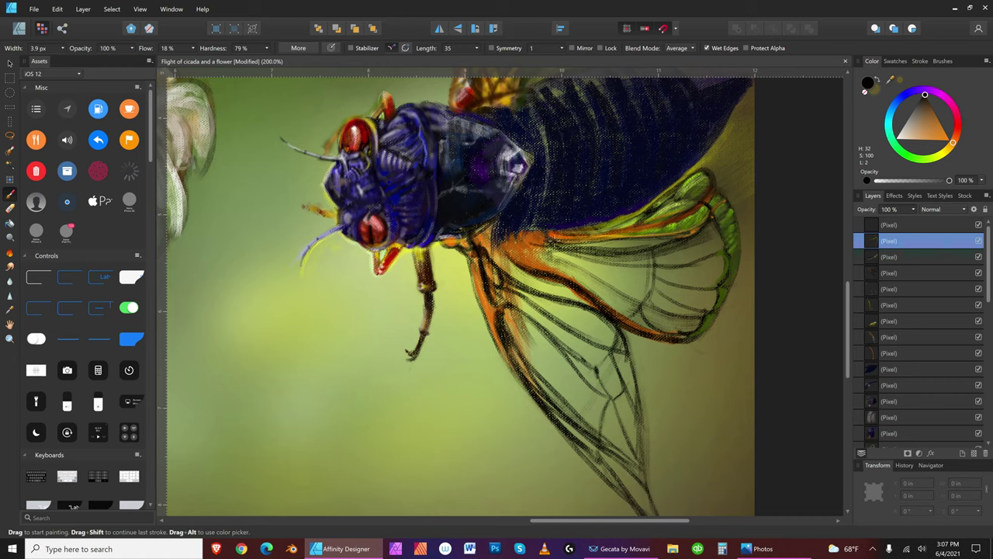
key("bracketleft")
key("bracketleft")
Step: Select the pixel layer at the wing's outer cells and erase near the outer margin with the Eraser, reducing its width to about 28.9 px
left_click(9, 63)
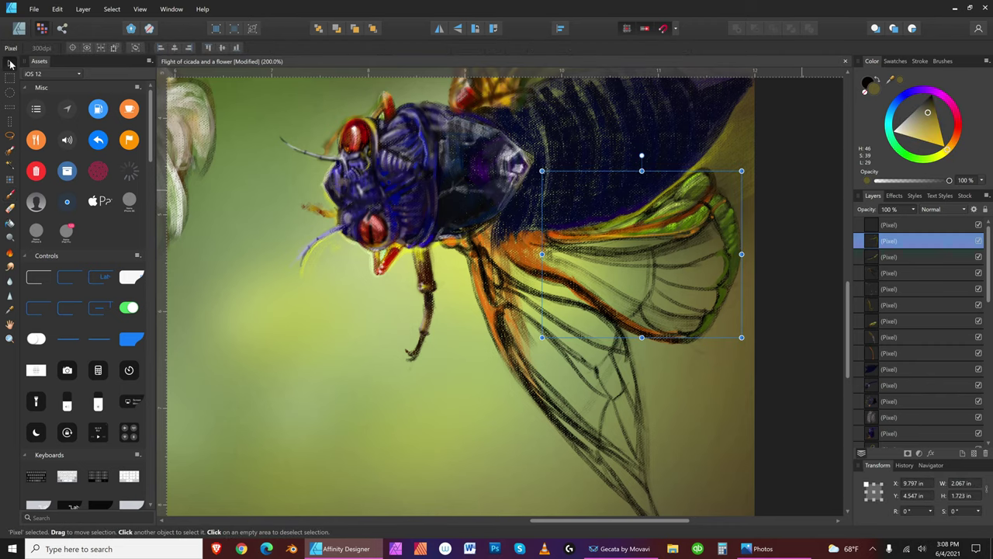
left_click(673, 242)
left_click(749, 230)
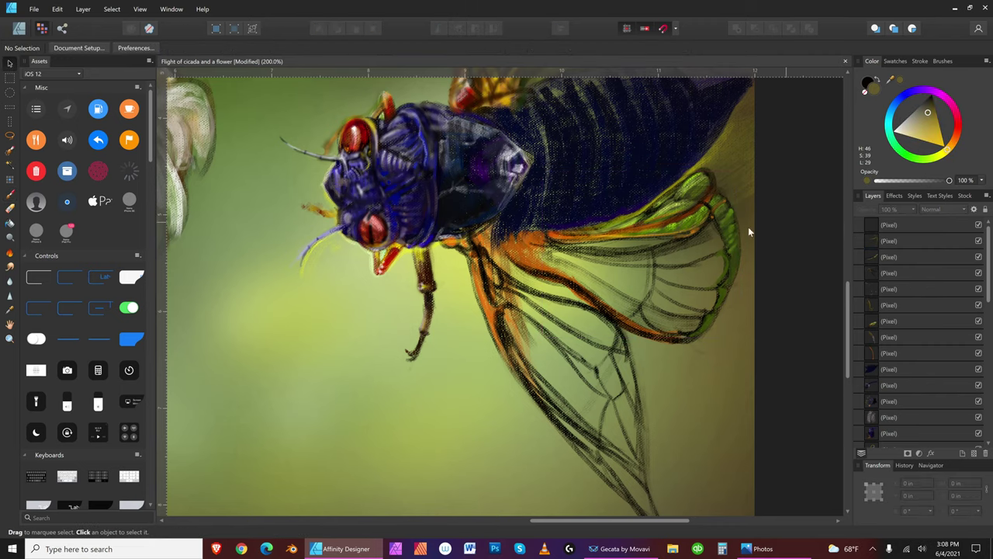
left_click(706, 243)
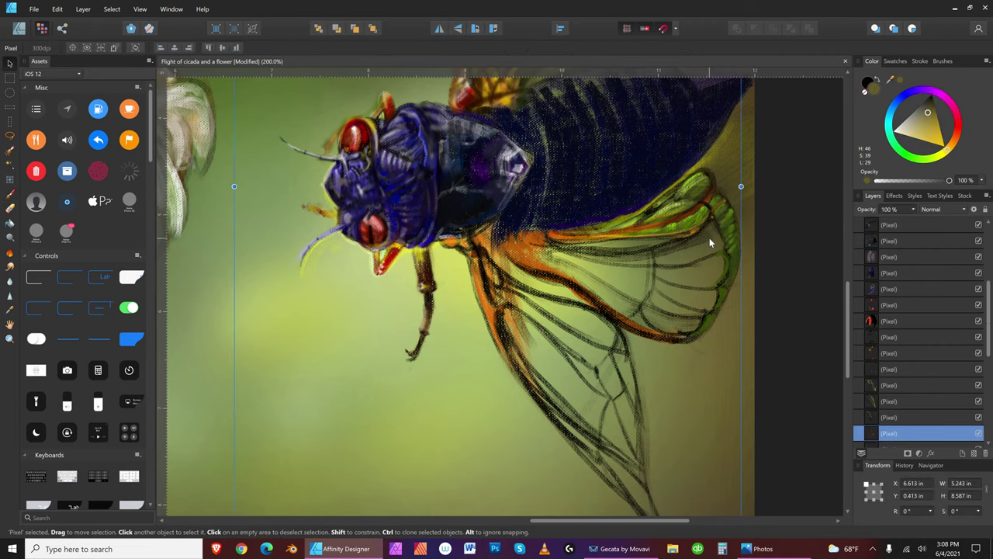
key("e")
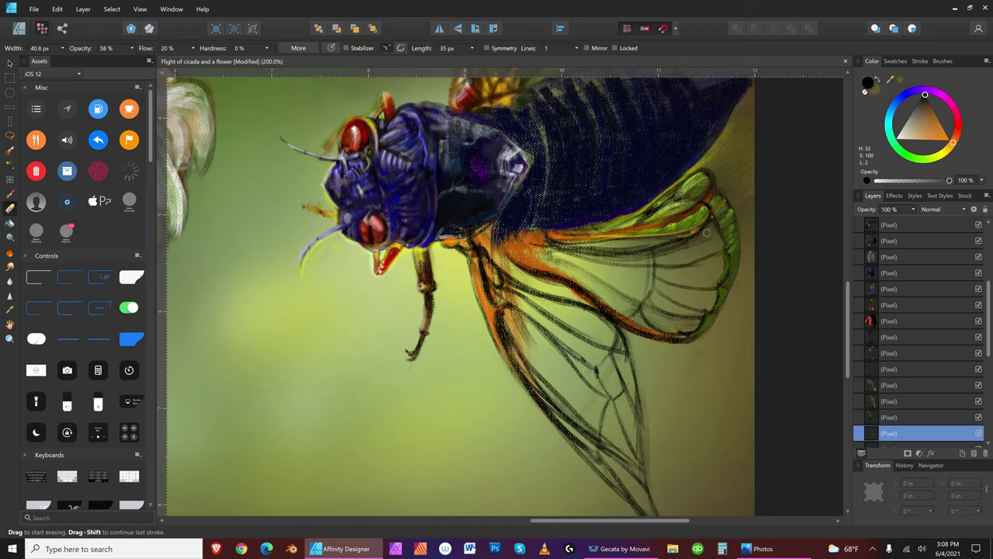
key("]")
key("[")
key("[")
key("[")
key("bracketleft")
key("bracketleft")
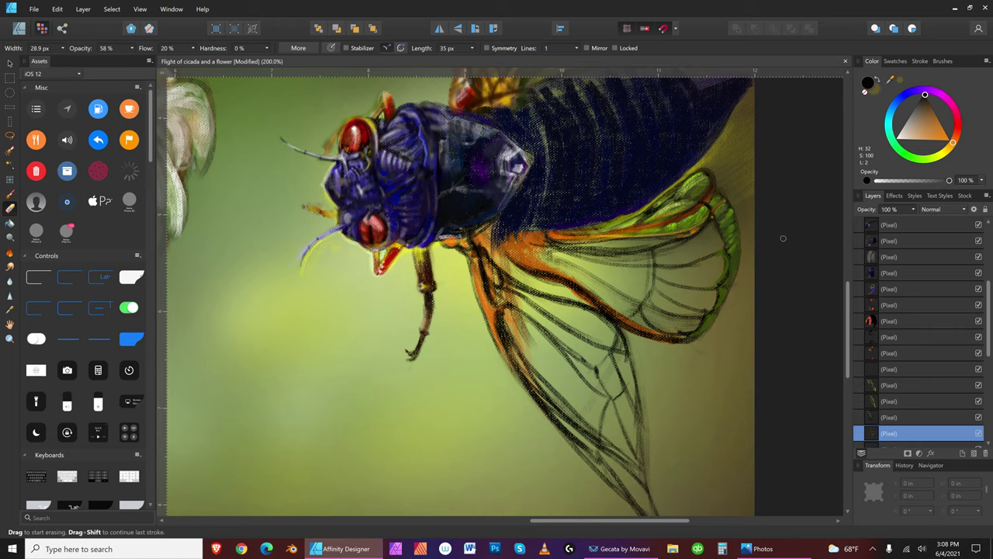
Step: Select the pixel layer containing the wing's inner veins and erase along the uppermost dark vein with a narrower Eraser
left_click(10, 62)
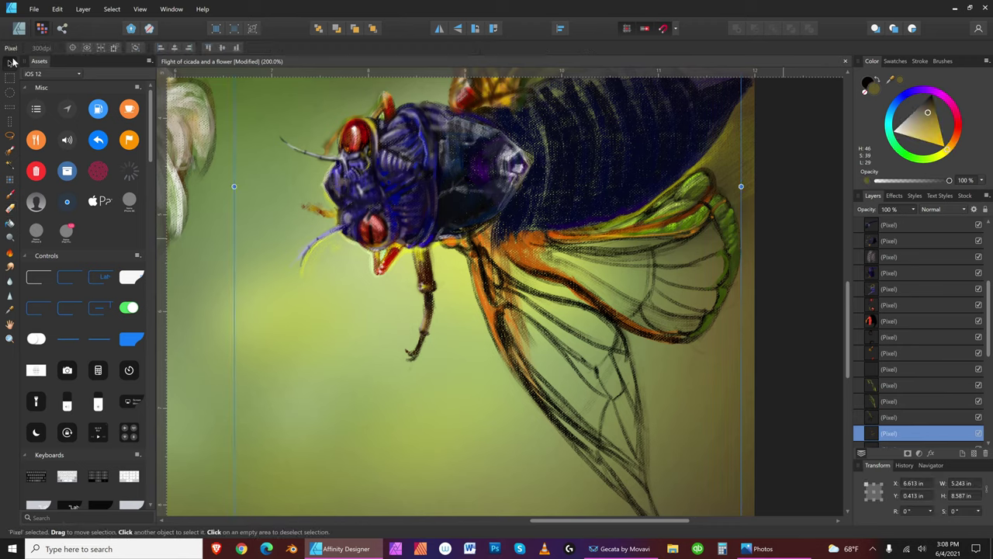
left_click(785, 244)
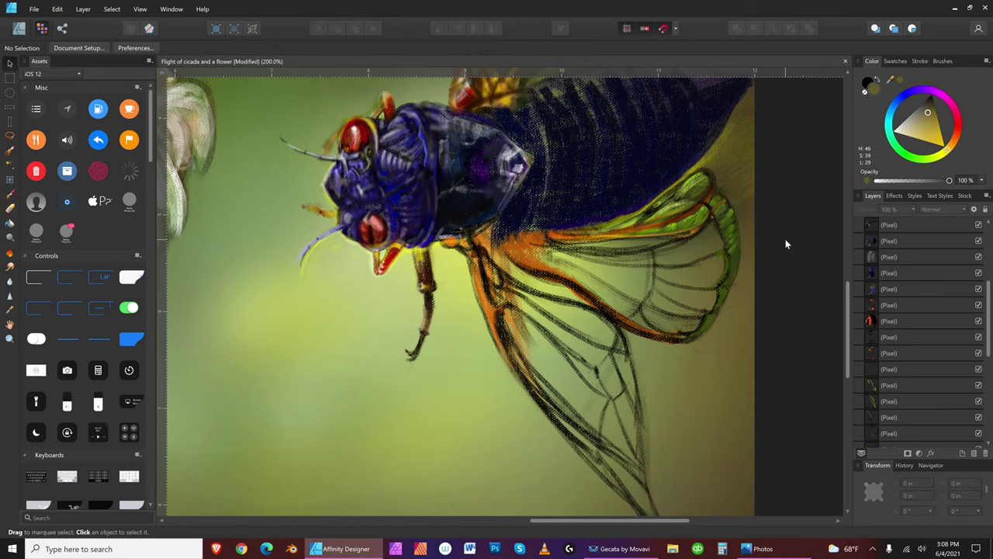
left_click(632, 248)
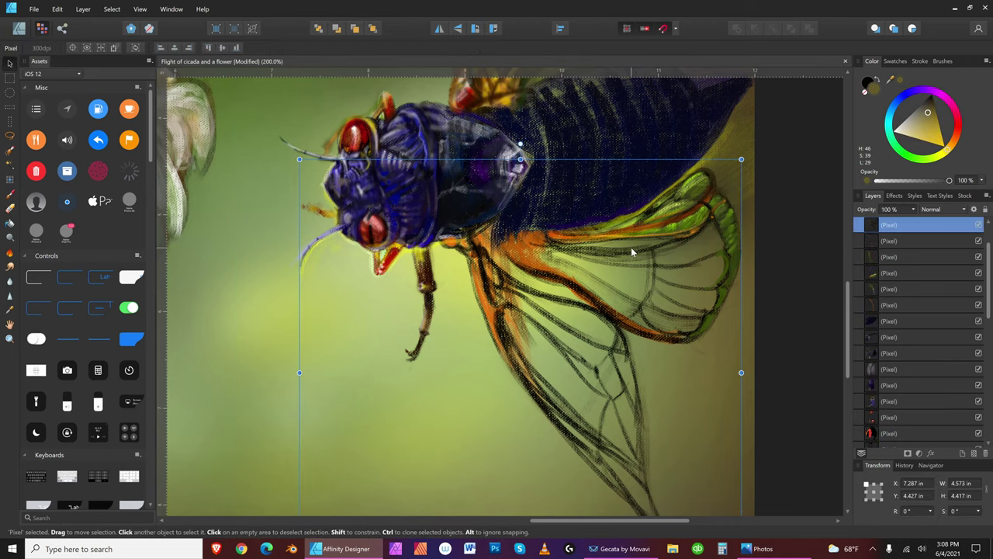
left_click(10, 208)
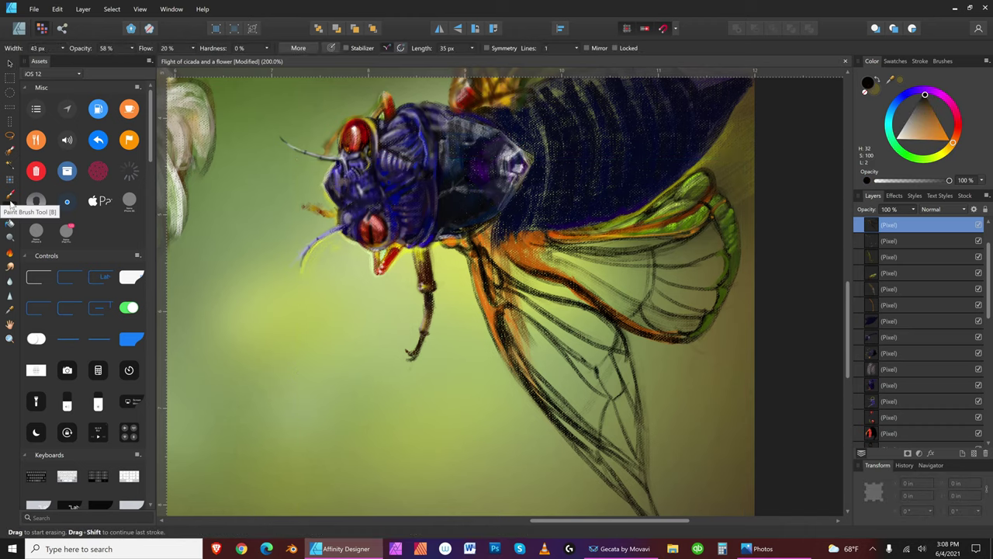
key("bracketleft")
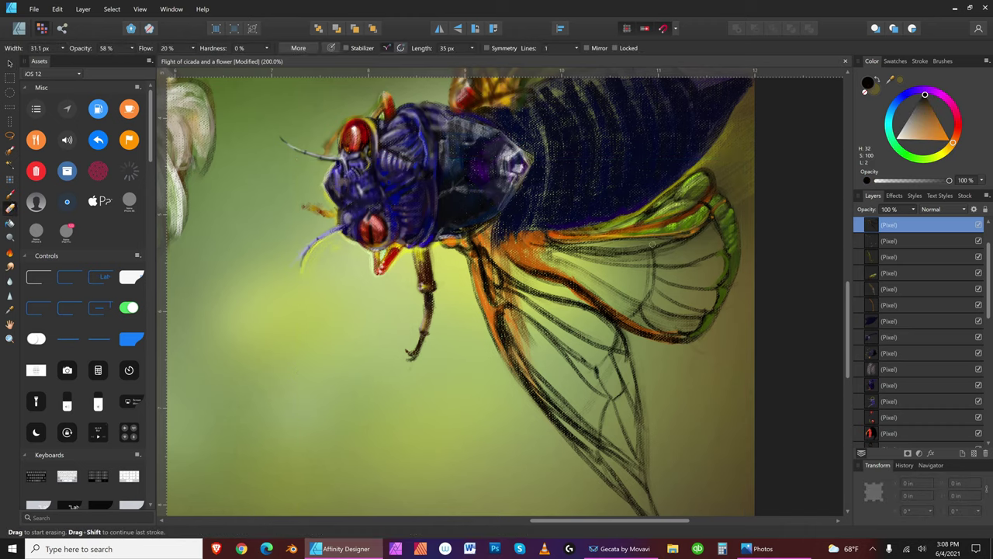
mouse_move(641, 246)
left_mouse_down()
mouse_move(557, 246)
mouse_move(626, 255)
left_mouse_up()
key("bracketleft")
key("bracketleft")
key("bracketleft")
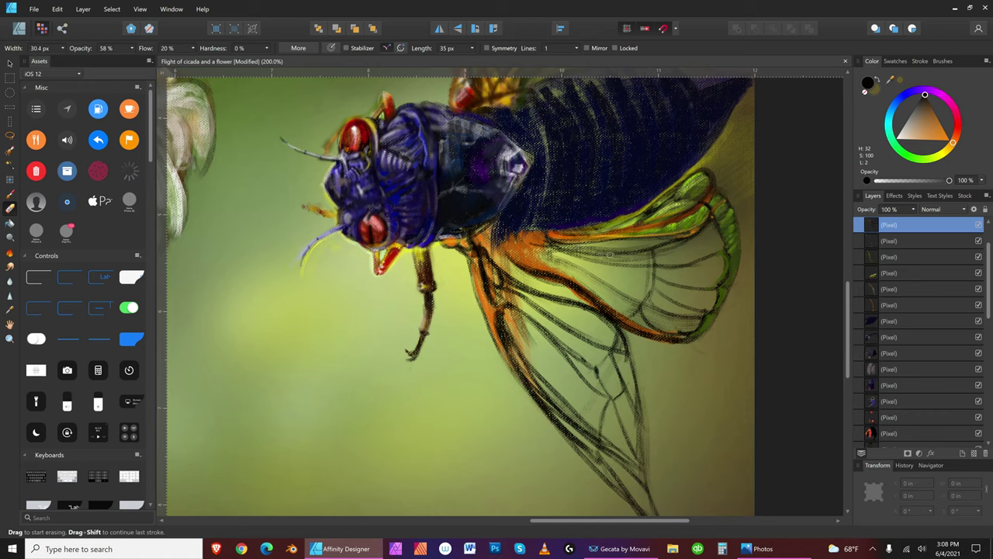
Step: Continue erasing around the wing's inner veins with varied eraser widths, and save the document
key("bracketright")
key("bracketright")
key("bracketright")
key("bracketright")
key("bracketleft")
left_click(35, 9)
left_click(34, 94)
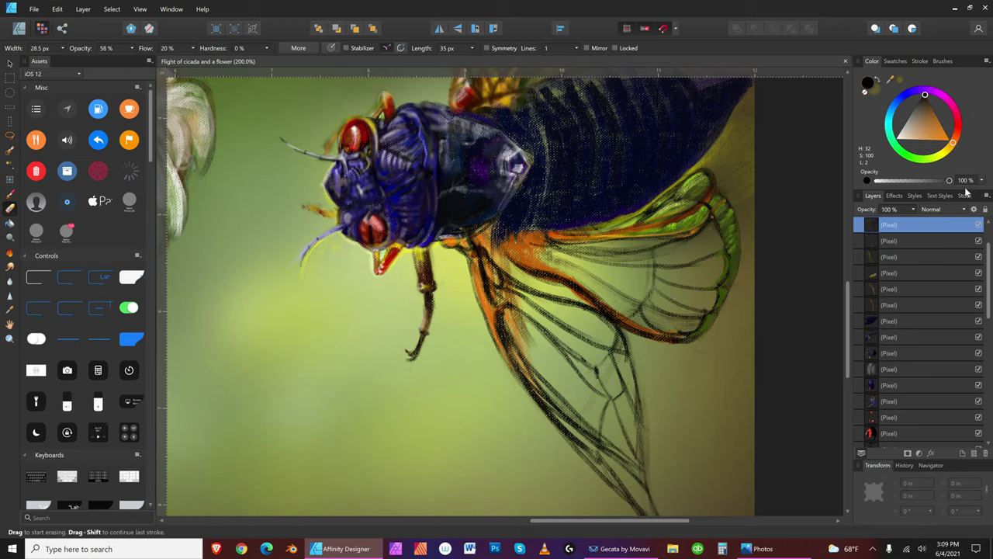
Step: Set the color to very dark green (H 70, S 25, L 4) and paint fine dark strokes at the wing base with the Paint Brush
left_click_drag(934, 159, 960, 96)
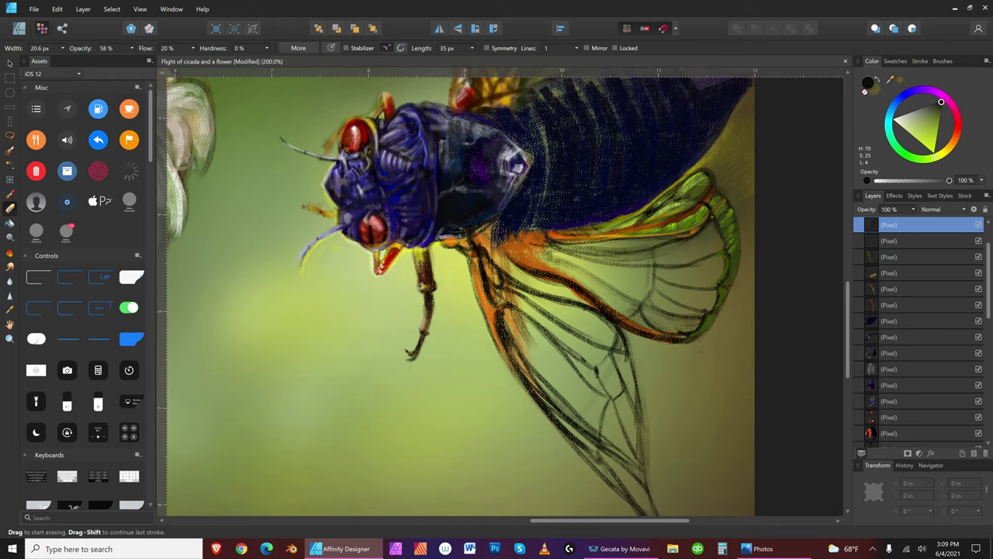
left_click(9, 194)
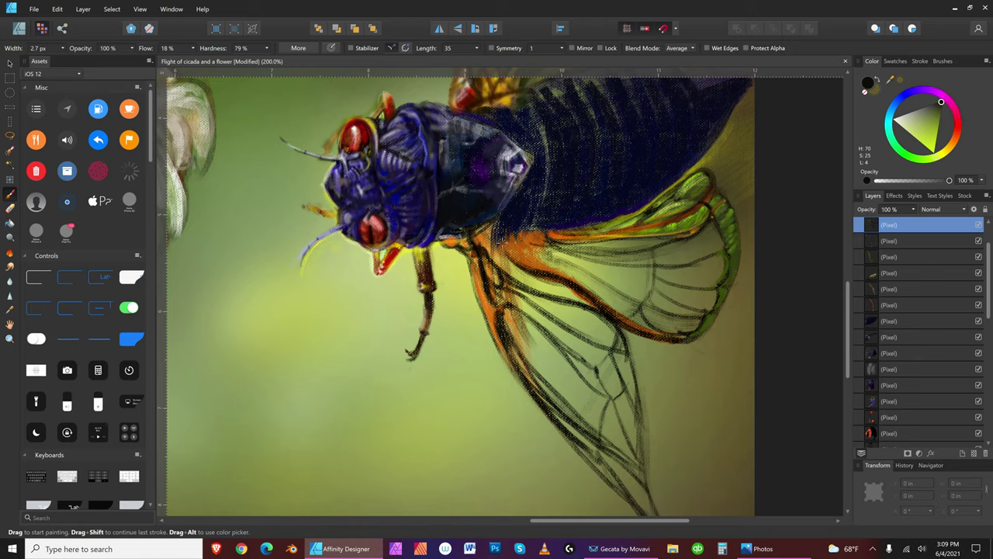
left_click_drag(494, 240, 497, 241)
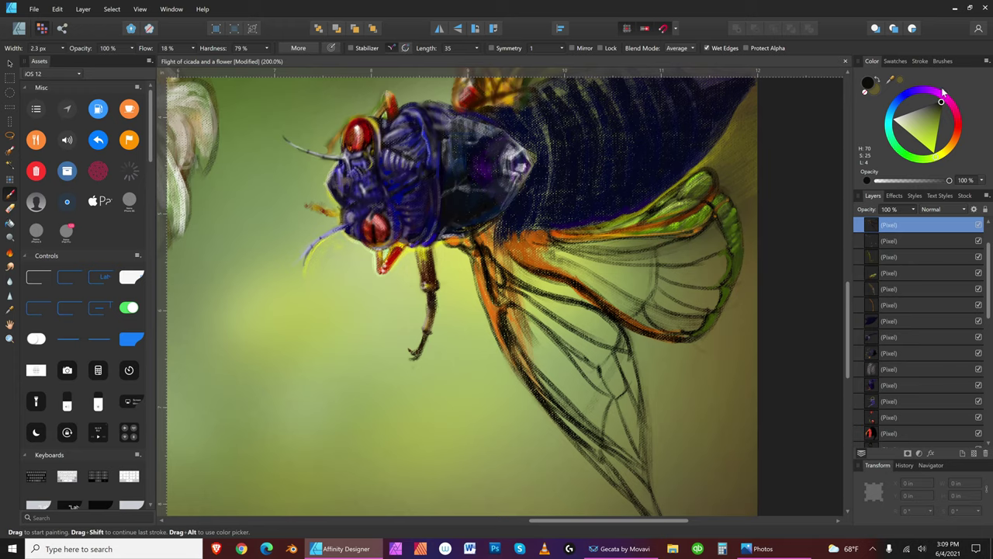
Step: Set the paint color to black (H 27, S 100, L 0) and darken the veins at the wing base with a wider brush
left_click(956, 140)
left_click(921, 93)
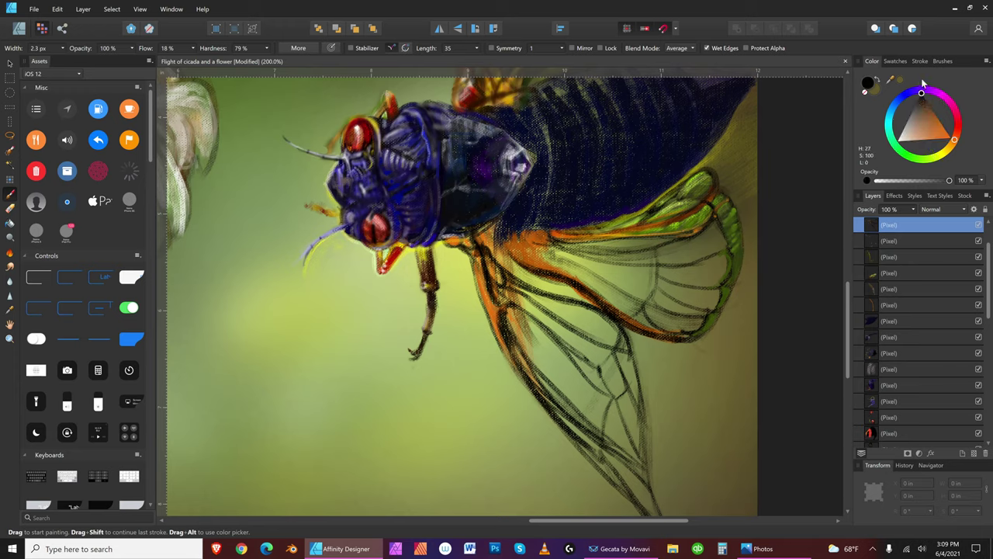
key("bracketleft")
key("bracketright")
key("bracketright")
key("bracketright")
key("bracketright")
key("bracketright")
key("bracketright")
key("bracketright")
key("bracketright")
left_click_drag(506, 268, 506, 263)
Step: Extend the black shading around the wing base veins, varying the brush width up to about 15.7 px
key("bracketleft")
key("bracketleft")
key("bracketleft")
key("bracketleft")
key("bracketright")
key("bracketright")
key("bracketright")
key("bracketright")
key("bracketright")
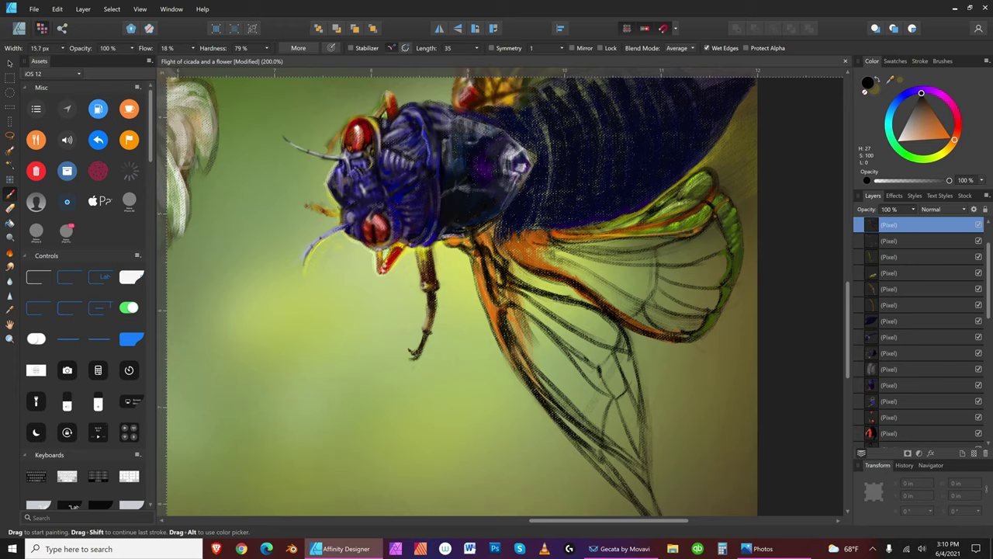
Step: Paint thin black lines outlining the narrow cell beneath the hind wing's lower orange vein, reducing the brush to about 8 px
key("bracketleft")
key("bracketleft")
left_click_drag(552, 296, 612, 314)
key("bracketleft")
key("bracketleft")
key("bracketleft")
key("bracketleft")
key("bracketleft")
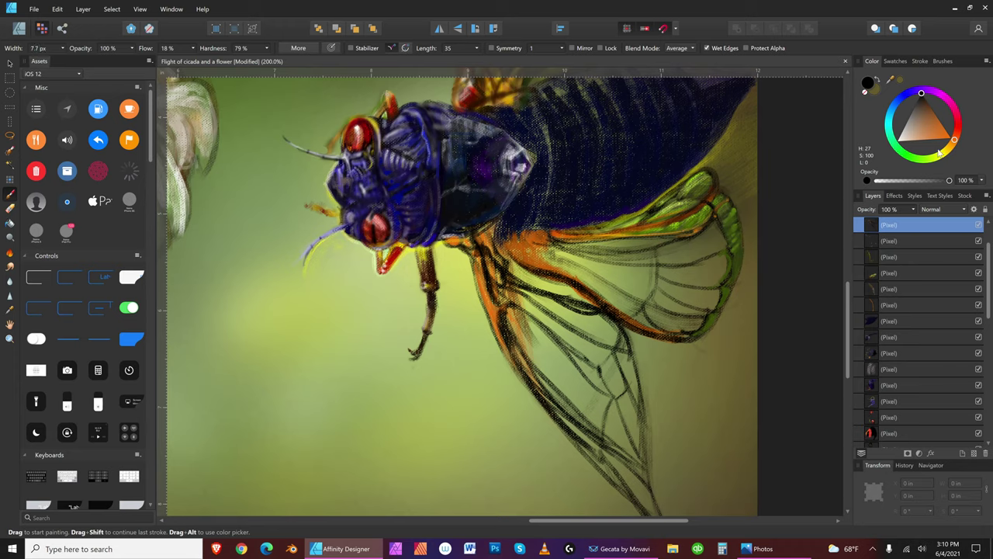
Step: Fill the narrow cell beneath the lower orange vein with olive green (H 66, S 84, L 32), using brushes of about 16 and 7 px
left_click(939, 159)
left_click(937, 132)
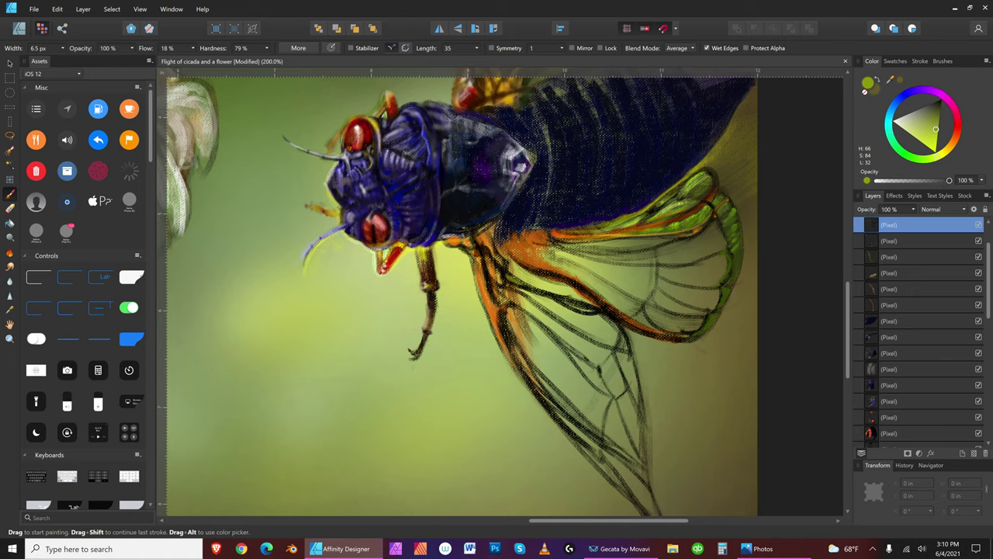
key("bracketright")
key("bracketright")
key("bracketright")
key("bracketleft")
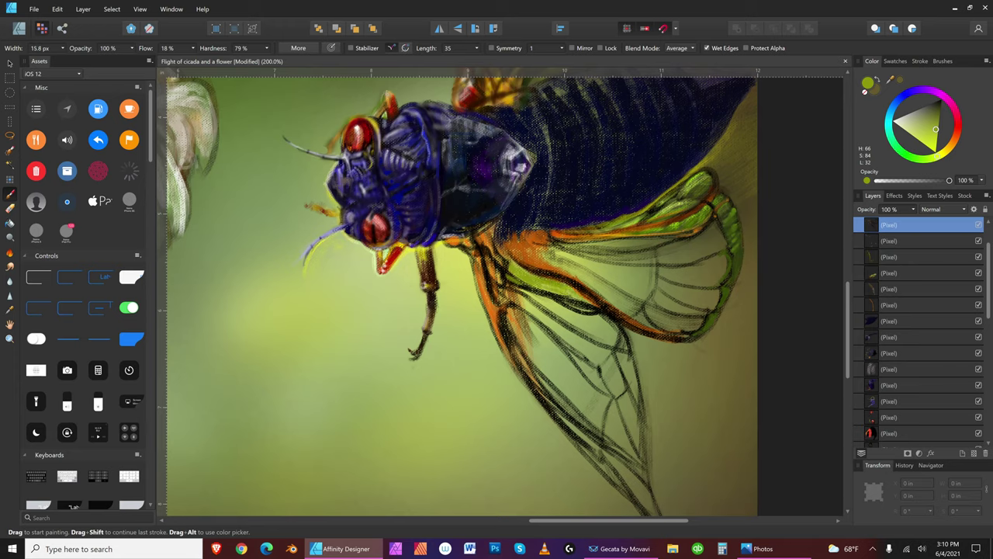
key("bracketleft")
key("bracketleft")
key("bracketleft")
key("bracketleft")
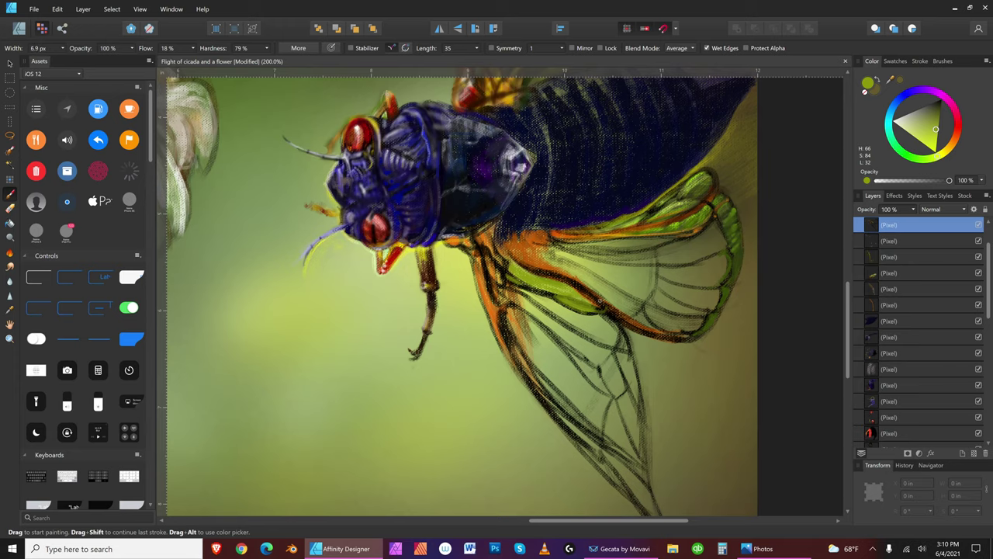
Step: Shade the orange veins near the wing base with dark orange-brown (H 26, S 100, L 24), varying the brush size from about 1 px
left_click(960, 141)
key("bracketleft")
left_click(935, 114)
key("bracketleft")
key("bracketleft")
key("bracketleft")
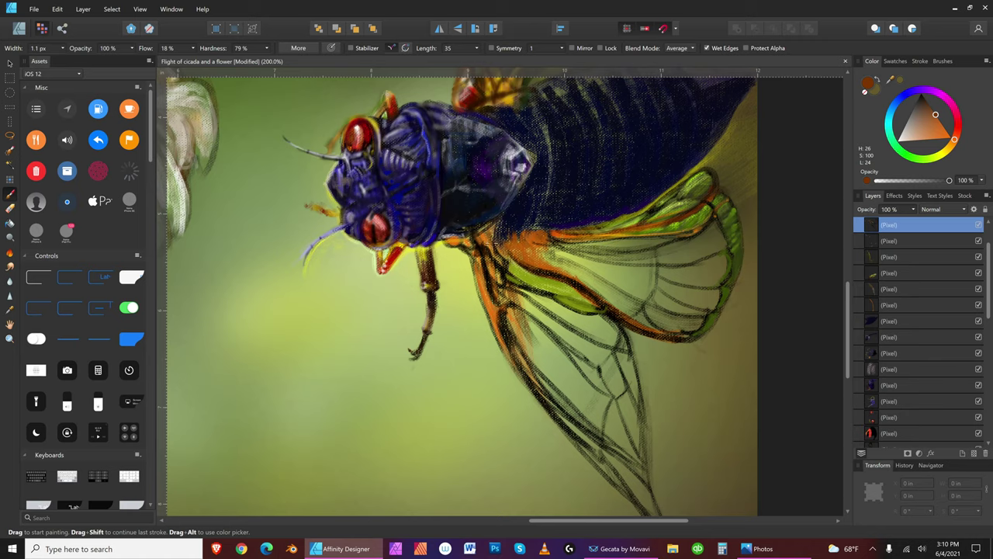
key("bracketright")
key("bracketright")
key("bracketright")
key("bracketright")
key("bracketright")
key("bracketright")
key("bracketright")
key("bracketright")
key("bracketright")
key("bracketright")
key("bracketleft")
key("bracketleft")
Step: Darken the wing base where it joins the abdomen with near-black (H 26, S 100, L 3), using a brush of about 9 to 17 px
left_click(922, 96)
key("bracketleft")
key("bracketleft")
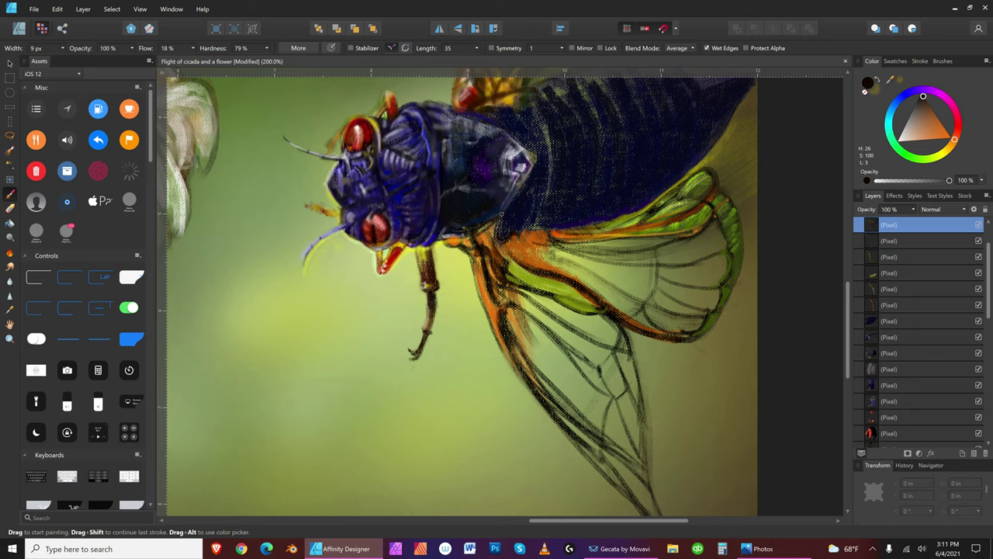
key("bracketleft")
key("bracketright")
key("bracketright")
key("bracketright")
key("bracketright")
key("bracketright")
key("bracketright")
key("bracketright")
key("bracketright")
key("bracketright")
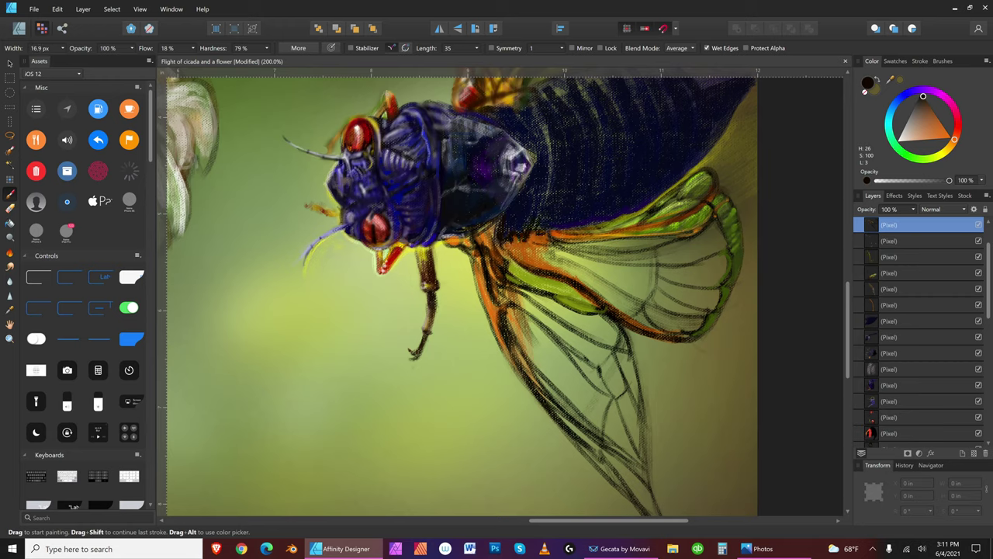
key("bracketleft")
key("bracketright")
key("bracketright")
Step: Paint the hind wing's cells along the upper orange vein with green (H 73, S 100, L 31), using small brushes of varying width
left_click(937, 160)
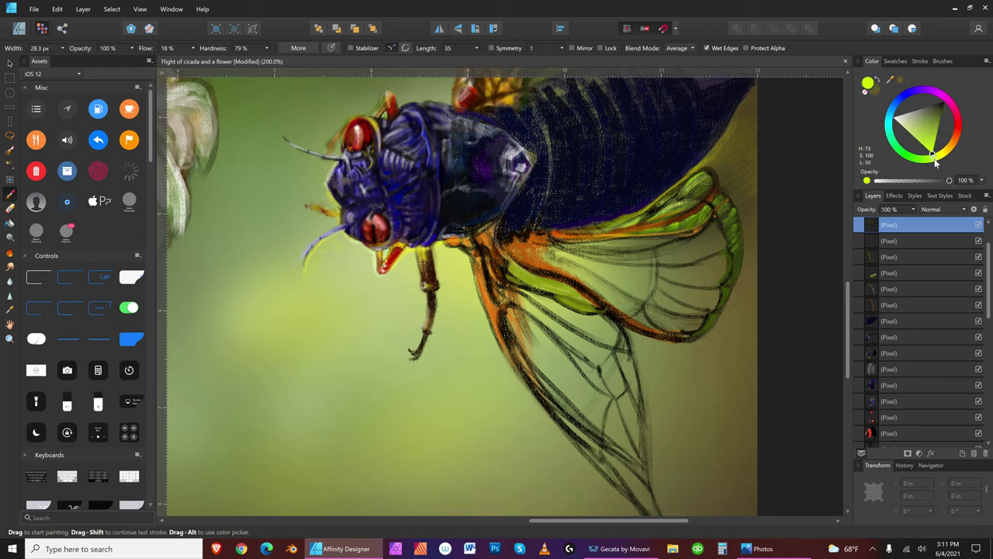
mouse_move(935, 152)
left_mouse_down()
mouse_move(945, 145)
mouse_move(936, 135)
left_mouse_up()
key("bracketleft")
key("bracketleft")
key("bracketleft")
key("bracketleft")
key("bracketleft")
key("bracketleft")
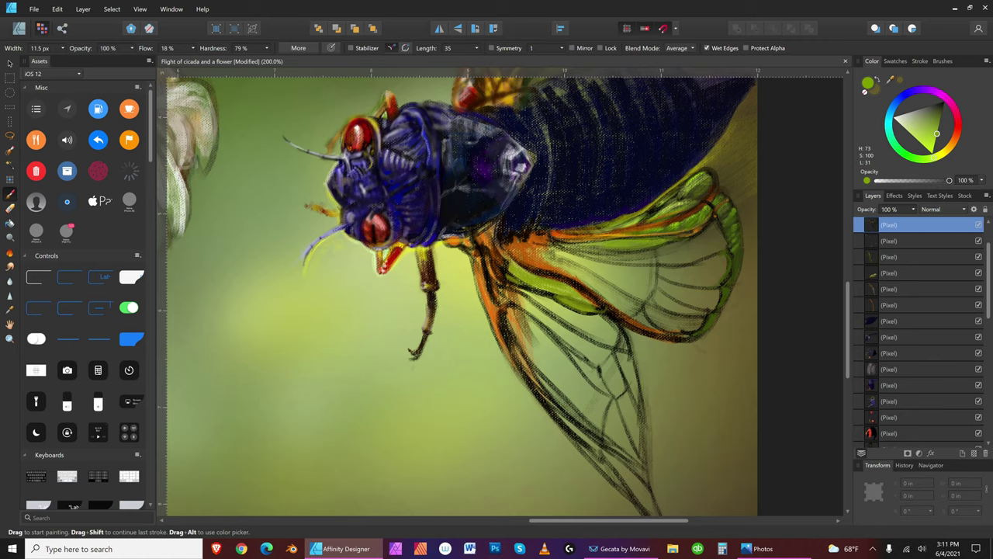
key("bracketleft")
key("bracketleft")
key("bracketleft")
key("bracketleft")
key("bracketright")
key("bracketright")
key("bracketright")
key("bracketright")
key("bracketright")
key("bracketright")
key("bracketright")
key("bracketright")
key("bracketleft")
key("bracketleft")
key("bracketleft")
key("bracketleft")
key("bracketleft")
Step: Fill the hind wing's outer cells with the same green, using a wide brush of about 63 px and a finer one of about 27 px
key("bracketright")
key("bracketright")
key("bracketright")
key("bracketright")
key("bracketright")
key("bracketright")
key("bracketright")
key("bracketright")
key("bracketright")
key("bracketright")
key("bracketright")
key("bracketright")
key("bracketright")
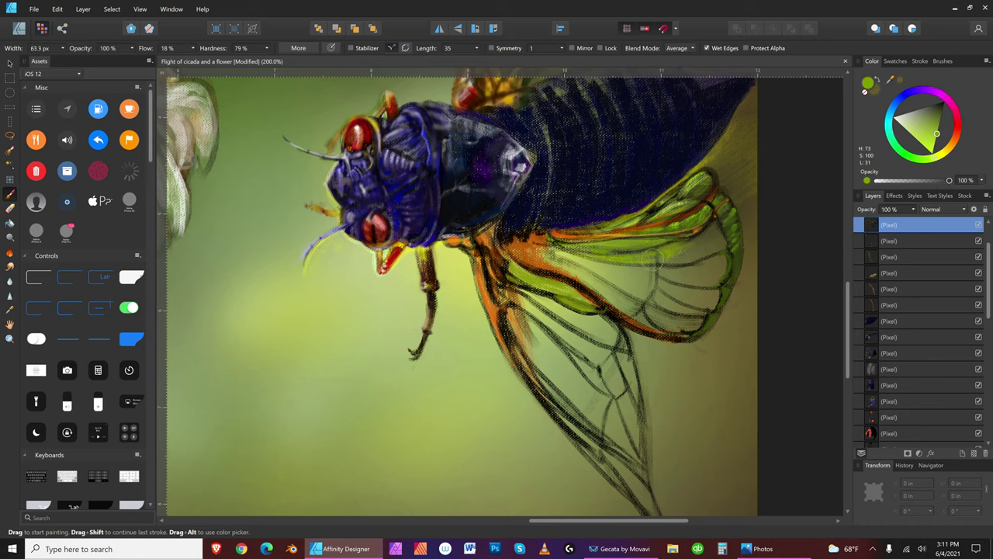
mouse_move(675, 259)
left_mouse_down()
mouse_move(713, 234)
mouse_move(685, 279)
mouse_move(709, 270)
mouse_move(665, 269)
mouse_move(719, 255)
mouse_move(670, 276)
mouse_move(715, 276)
mouse_move(696, 301)
mouse_move(654, 296)
mouse_move(670, 315)
mouse_move(658, 317)
mouse_move(685, 324)
left_mouse_up()
key("bracketright")
key("bracketright")
key("bracketright")
key("bracketright")
key("bracketright")
key("bracketleft")
key("bracketleft")
key("bracketleft")
key("bracketleft")
key("bracketleft")
key("bracketleft")
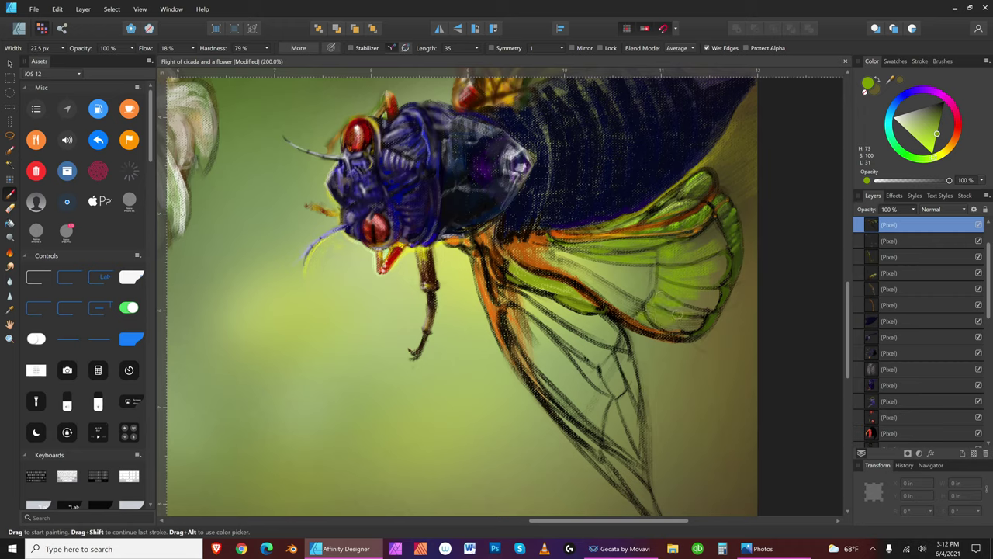
Step: Paint green over the hind wing's inner cells from the wing base toward the middle, finishing with a brush of about 25 px
key("bracketright")
key("bracketright")
left_click_drag(546, 245, 617, 273)
key("bracketleft")
key("bracketleft")
key("bracketleft")
key("bracketleft")
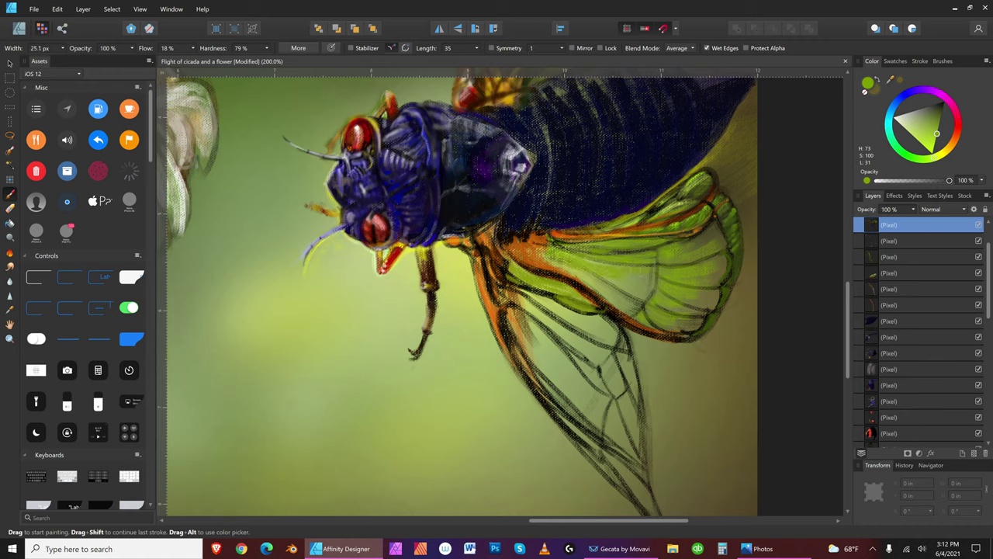
Step: Fill the remaining pale area above the hind wing's lower orange vein with green, using a brush of about 34 px
key("bracketright")
key("bracketright")
key("bracketright")
mouse_move(546, 264)
left_mouse_down()
mouse_move(613, 289)
mouse_move(613, 307)
left_mouse_up()
key("bracketright")
key("bracketright")
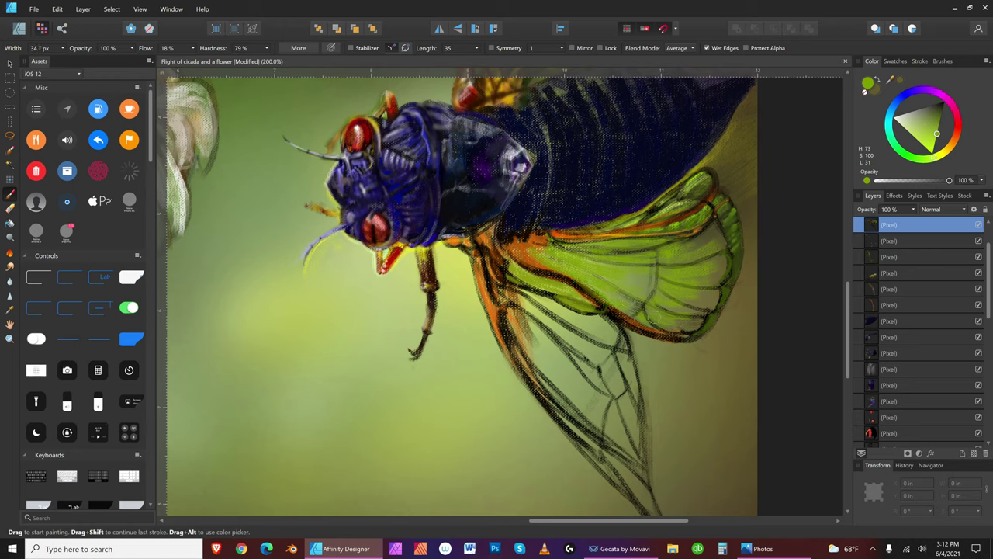
Step: Redraw the veins in the middle of the hind wing in near-black (H 73, S 57, L 2) with a fine brush of about 11 px
key("bracketleft")
key("bracketleft")
key("bracketleft")
key("bracketleft")
left_click_drag(942, 111, 956, 108)
key("bracketleft")
key("bracketleft")
key("bracketleft")
key("bracketleft")
key("bracketleft")
left_click_drag(657, 265, 647, 278)
key("bracketright")
key("bracketright")
key("bracketleft")
key("bracketright")
left_click_drag(641, 280, 678, 300)
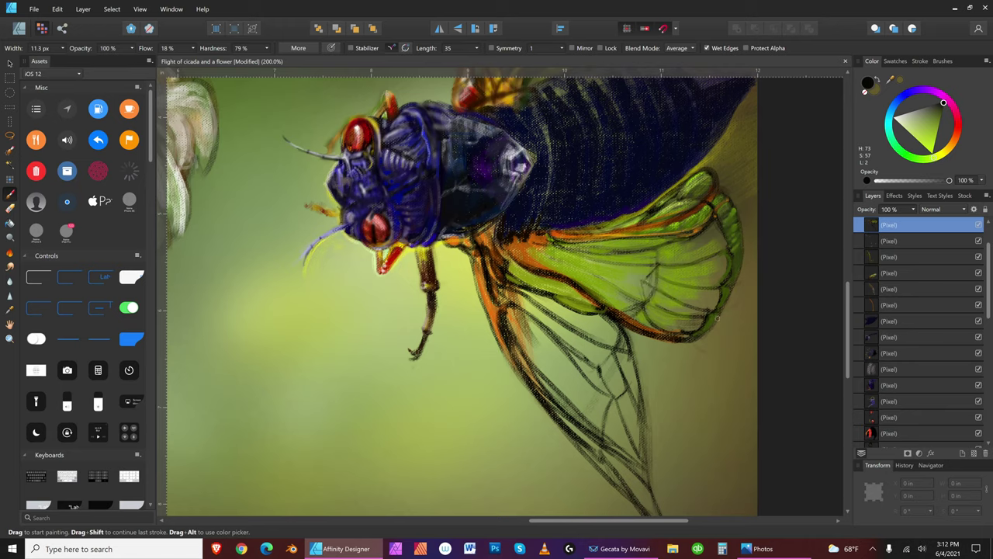
Step: Paint bright green highlights (H 73, S 79, L 50) over the hind wing's central and outer cells, enlarging the brush to about 97 px
key("bracketleft")
key("bracketleft")
key("bracketleft")
key("bracketleft")
left_click(665, 284, "alt")
key("bracketright")
key("bracketright")
key("bracketright")
key("bracketright")
key("bracketright")
key("bracketright")
mouse_move(649, 298)
left_mouse_down()
mouse_move(653, 287)
mouse_move(686, 306)
mouse_move(672, 254)
left_mouse_up()
key("bracketright")
key("bracketleft")
left_click_drag(652, 299, 710, 325)
key("bracketright")
key("bracketright")
key("bracketright")
key("bracketright")
key("bracketright")
key("bracketright")
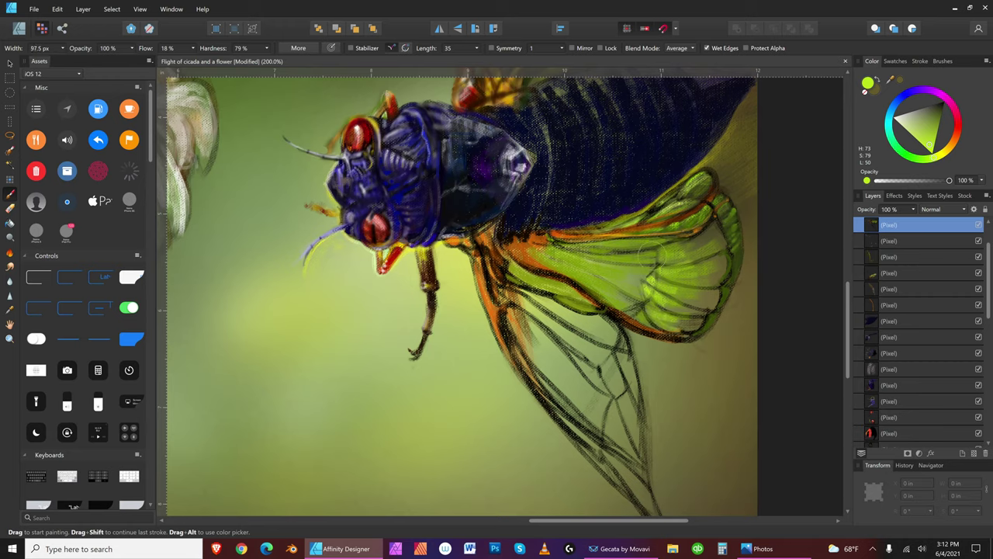
Step: Draw fine black (H 73, S 100, L 0) cross-veins in the hind wing's upper middle cells with a brush of about 4.4 px
key("bracketleft")
key("bracketleft")
key("bracketleft")
key("bracketleft")
key("bracketleft")
key("bracketleft")
left_click_drag(945, 116, 944, 101)
key("bracketleft")
key("bracketleft")
key("bracketleft")
key("bracketleft")
key("bracketleft")
key("bracketright")
key("bracketright")
key("bracketleft")
key("bracketleft")
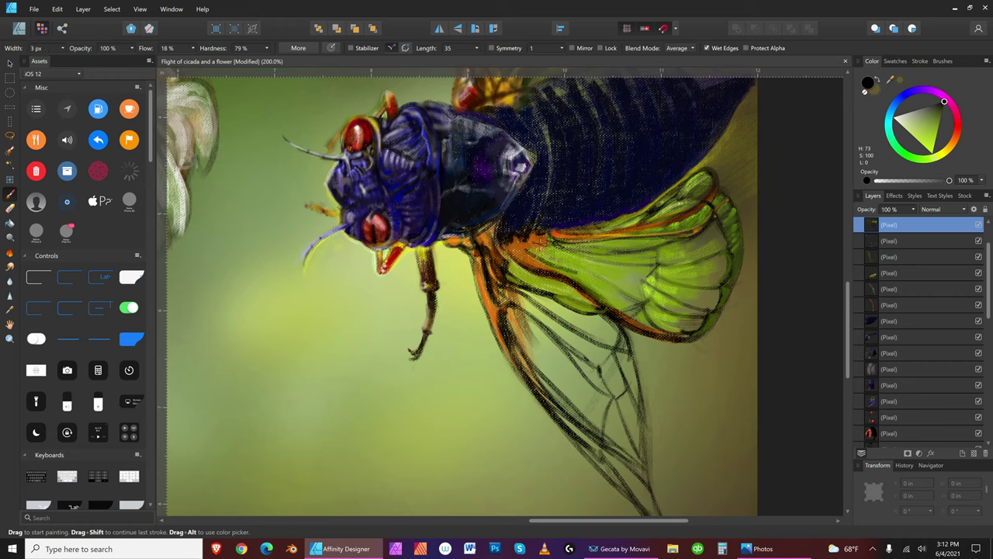
key("bracketright")
key("bracketright")
key("bracketleft")
key("bracketleft")
key("bracketright")
left_click_drag(594, 268, 638, 267)
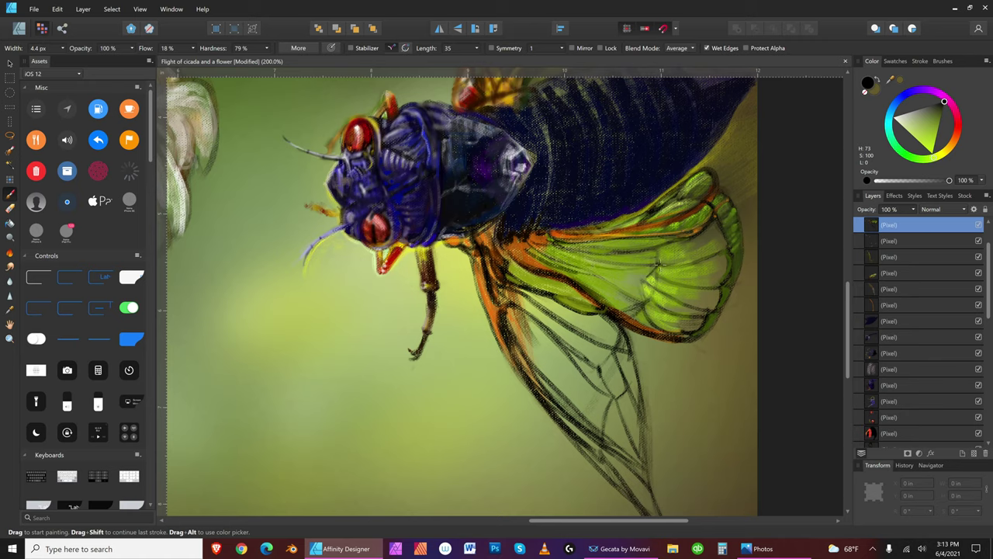
Step: Add black cross-veins through the hind wing's lower central cells, starting with a brush of about 7 px and finishing at about 5.4 px
key("bracketright")
key("bracketright")
key("bracketleft")
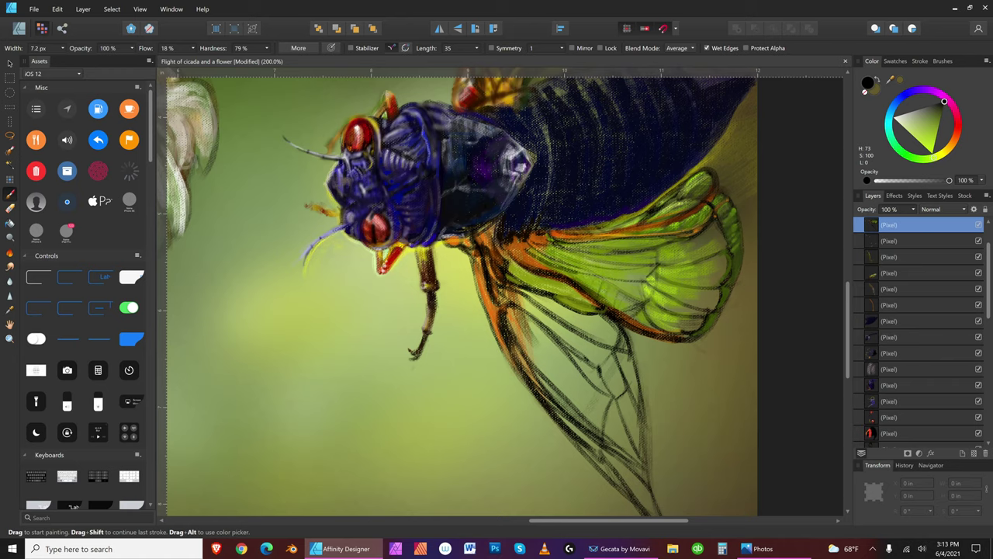
left_click_drag(632, 280, 632, 298)
key("bracketleft")
key("bracketleft")
key("bracketright")
key("bracketleft")
key("bracketleft")
Step: Add a new pixel layer and dab pure yellow (H 60, S 100, L 50) highlights in the hind wing's upper inner cells
left_click(939, 152)
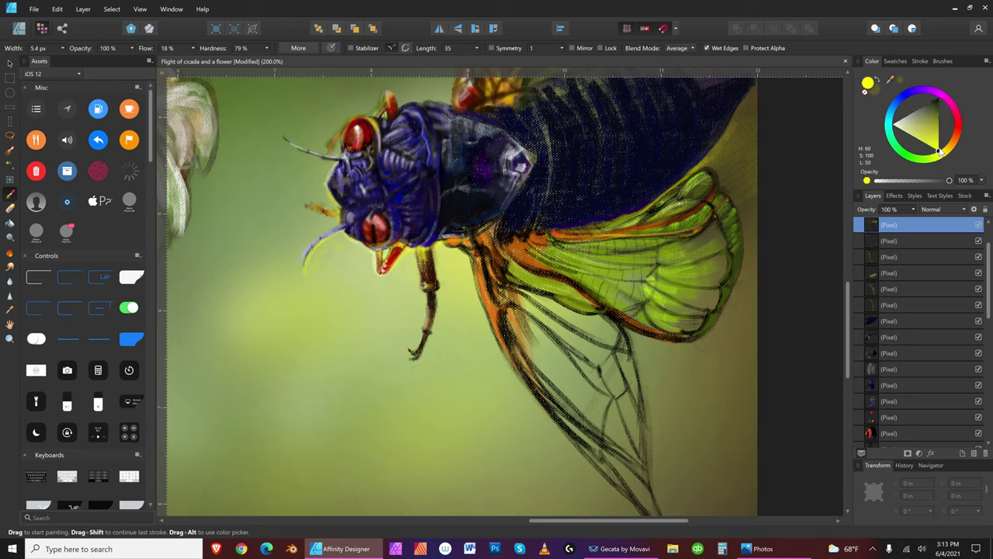
key("bracketleft")
key("bracketleft")
key("bracketright")
key("bracketright")
key("bracketright")
key("bracketright")
key("bracketright")
left_click_drag(571, 245, 585, 245)
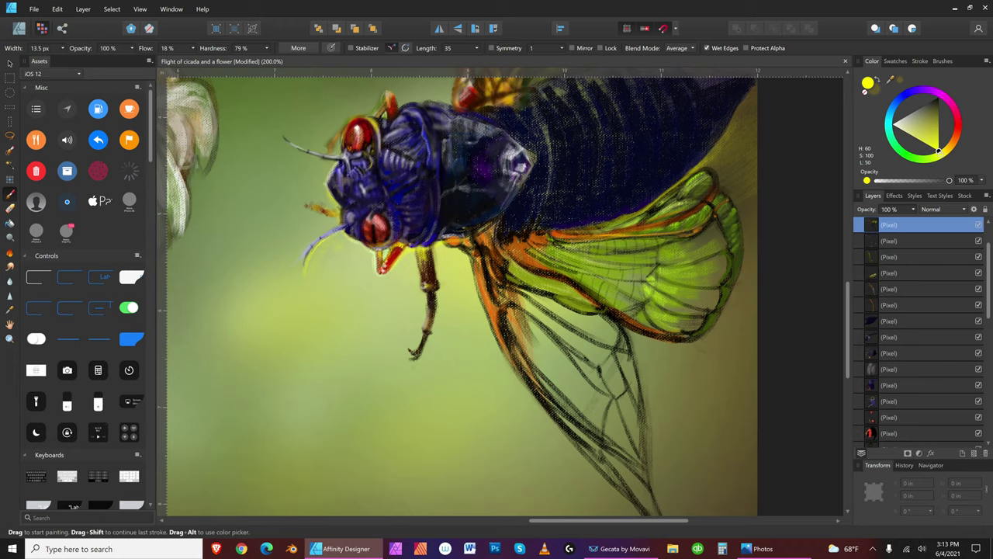
left_click(976, 454)
key("bracketright")
key("bracketleft")
key("bracketright")
key("bracketright")
key("bracketright")
key("bracketleft")
key("bracketleft")
key("bracketleft")
key("bracketleft")
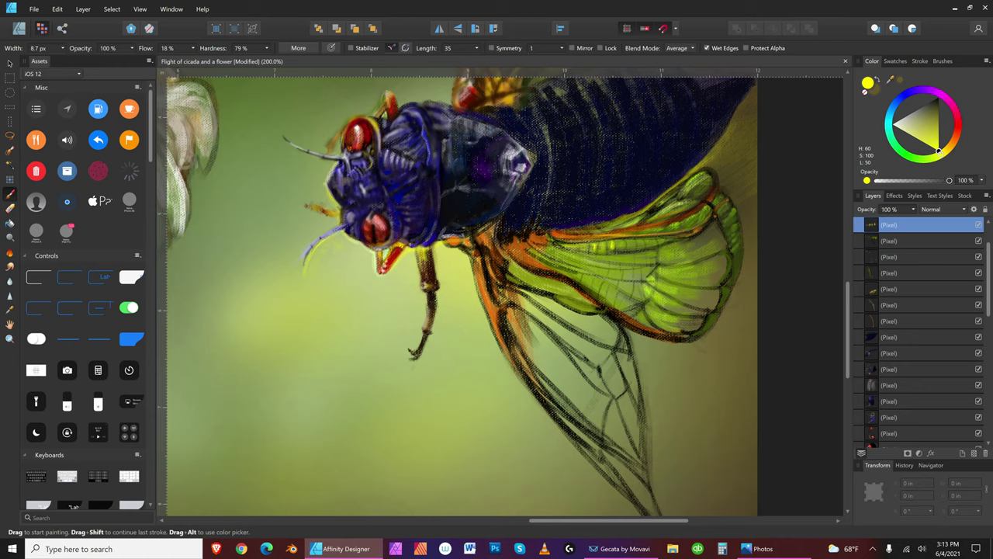
Step: Extend the yellow highlights along the hind wing's upper cells toward the middle, enlarging the brush to about 34 px
key("bracketleft")
key("bracketright")
key("bracketright")
key("bracketright")
key("bracketright")
key("bracketright")
key("bracketright")
key("bracketright")
key("bracketright")
key("bracketright")
key("bracketright")
key("bracketright")
left_click_drag(554, 249, 625, 261)
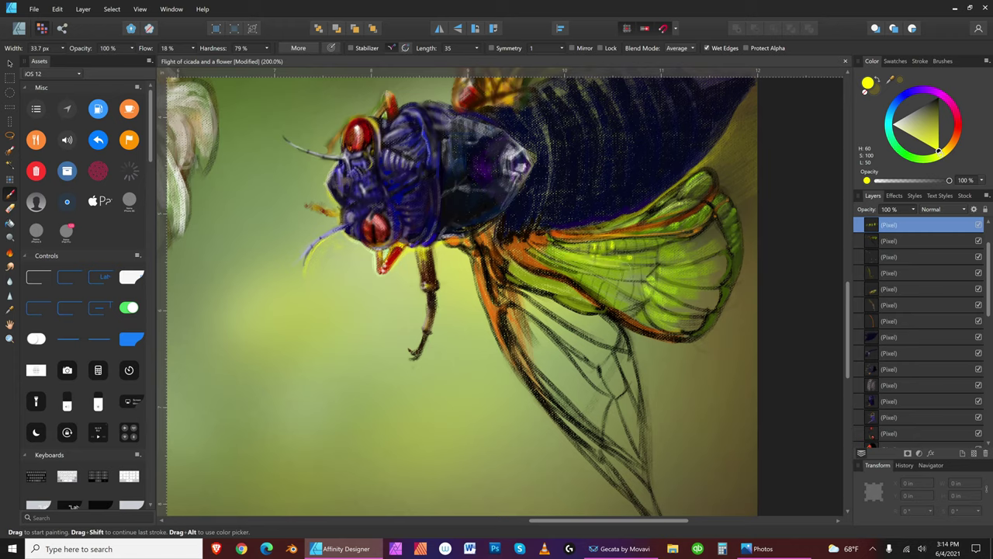
Step: Paint narrower yellow highlights over the hind wing's inner cells near the wing base with a smaller brush
key("bracketleft")
key("bracketleft")
key("bracketleft")
key("bracketleft")
key("bracketleft")
key("bracketleft")
key("bracketleft")
key("bracketleft")
left_click_drag(535, 250, 588, 267)
Step: Paint yellow highlights across the hind wing's lower central cells, adjusting the brush to about 27 px
key("bracketright")
key("bracketright")
key("bracketleft")
key("bracketleft")
key("bracketleft")
key("bracketleft")
key("bracketright")
key("bracketright")
key("bracketright")
key("bracketright")
key("bracketright")
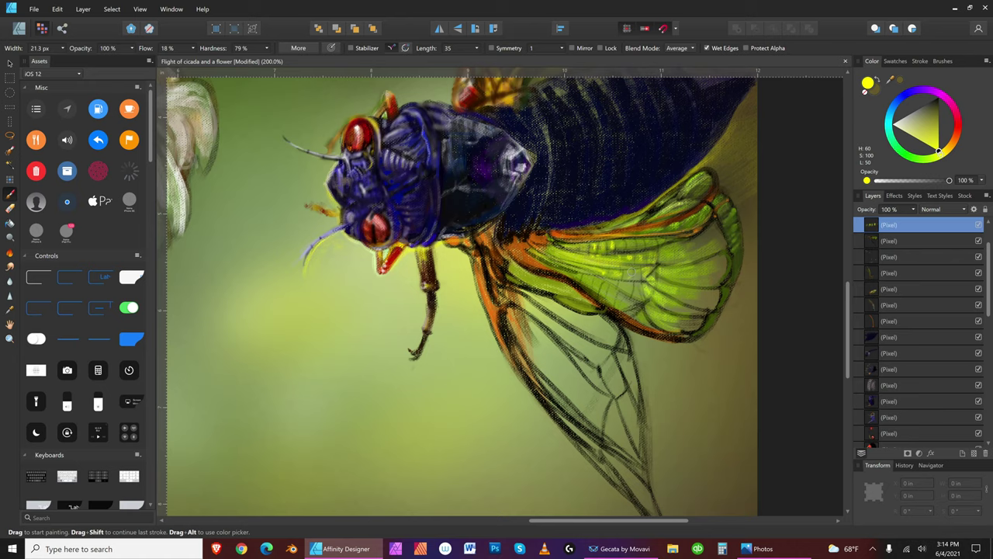
key("bracketright")
key("bracketright")
mouse_move(603, 278)
left_mouse_down()
mouse_move(618, 283)
mouse_move(611, 290)
mouse_move(570, 273)
left_mouse_up()
key("bracketleft")
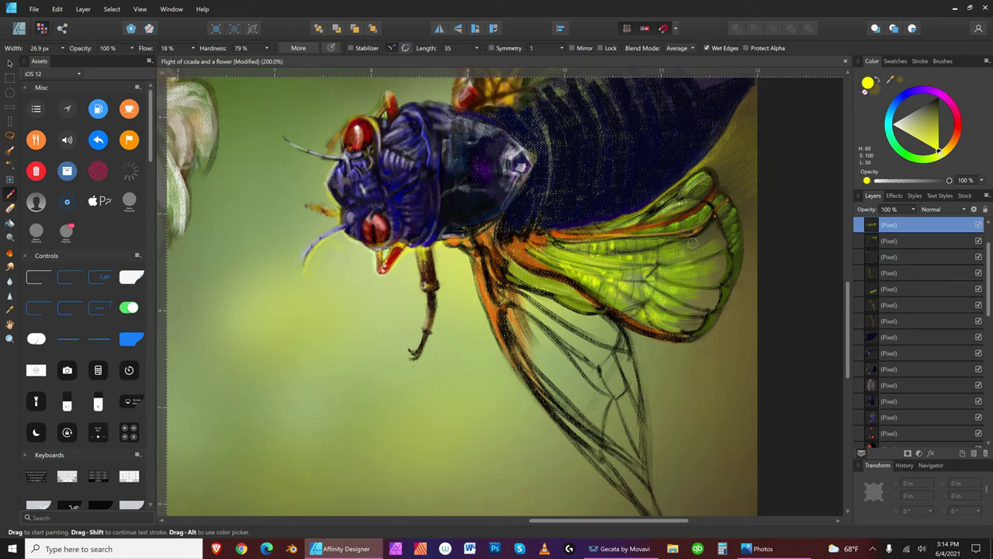
Step: Reduce the brush to about 8.4 px and save the painting
key("bracketleft")
key("bracketleft")
key("bracketleft")
left_click(34, 9)
left_click(44, 93)
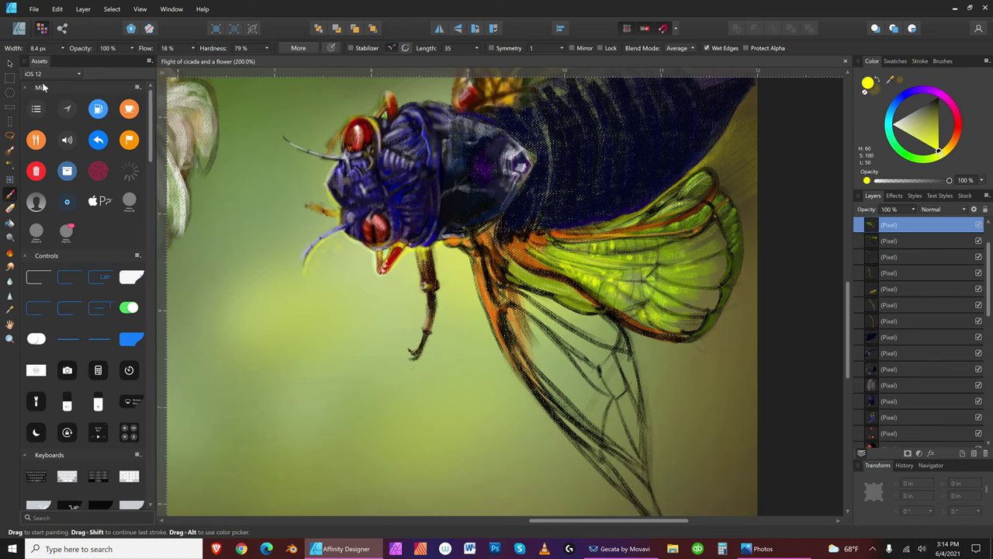
Step: Paint off-white (H 60, S 22, L 94) highlights over the hind wing's outer cells, finishing with a brush of about 44.5 px
key("bracketright")
left_click(897, 123)
key("bracketright")
key("bracketright")
key("bracketright")
key("bracketright")
key("bracketright")
key("bracketright")
key("bracketright")
key("bracketright")
key("bracketright")
key("bracketright")
key("bracketright")
key("bracketright")
key("bracketleft")
key("bracketleft")
key("bracketleft")
key("bracketleft")
key("bracketleft")
mouse_move(702, 307)
left_mouse_down()
mouse_move(745, 259)
mouse_move(685, 272)
mouse_move(704, 271)
mouse_move(745, 232)
mouse_move(730, 268)
mouse_move(711, 273)
mouse_move(730, 262)
mouse_move(739, 198)
left_mouse_up()
key("bracketleft")
key("bracketleft")
key("bracketleft")
key("bracketleft")
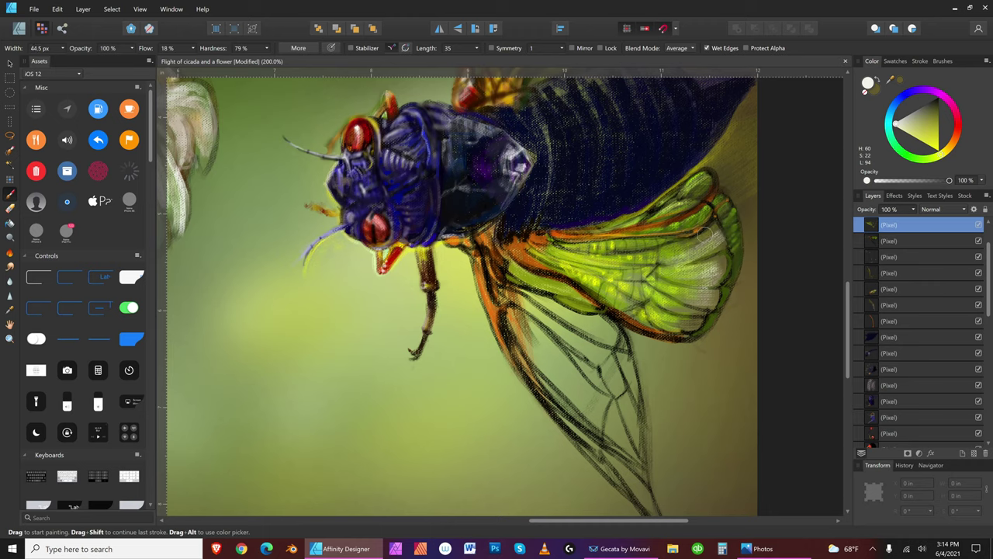
Step: Extend the off-white highlights to the upper and lower ends of the hind wing's outer cells with a brush of about 51.5 px
left_click_drag(703, 234, 734, 204)
key("bracketleft")
key("bracketleft")
key("bracketright")
key("bracketright")
key("bracketright")
left_click_drag(702, 314, 696, 325)
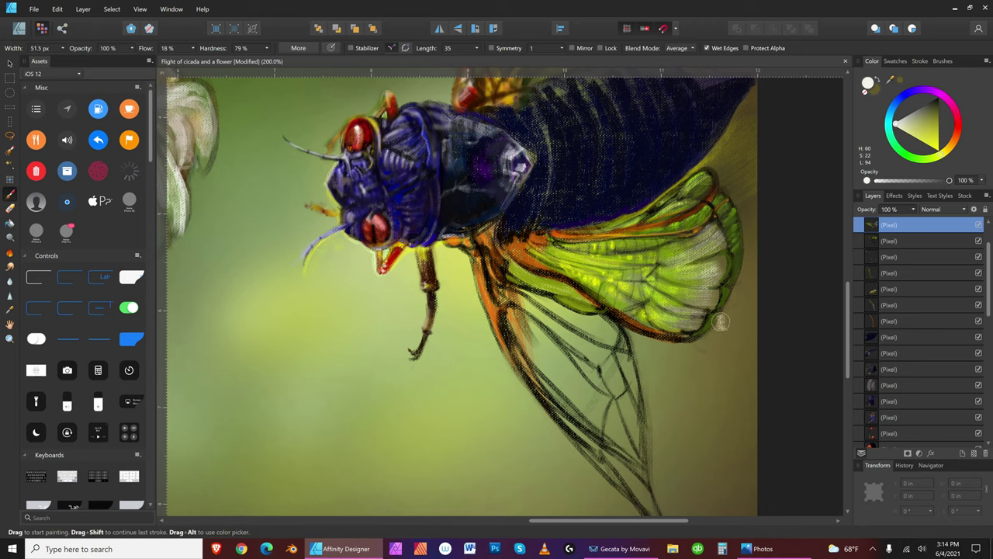
key("bracketleft")
key("bracketleft")
Step: Shade the hind wing's lower outer rim with dark brown (H 28, S 100, L 17), reducing the brush to about 7.7 px
left_click_drag(954, 123, 955, 141)
left_click(931, 108)
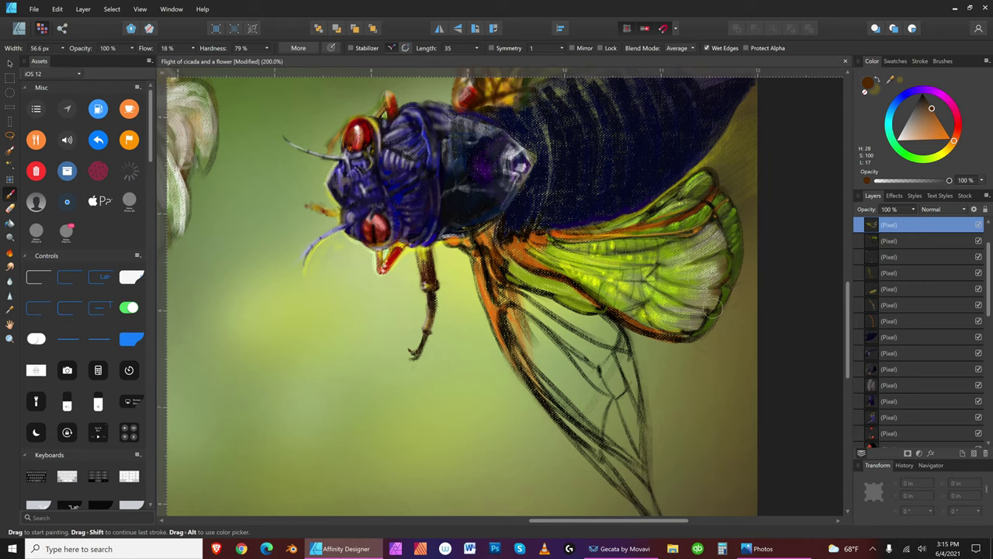
key("bracketleft")
left_click_drag(710, 318, 672, 332)
key("bracketleft")
key("bracketleft")
key("bracketleft")
key("bracketleft")
key("bracketleft")
key("bracketleft")
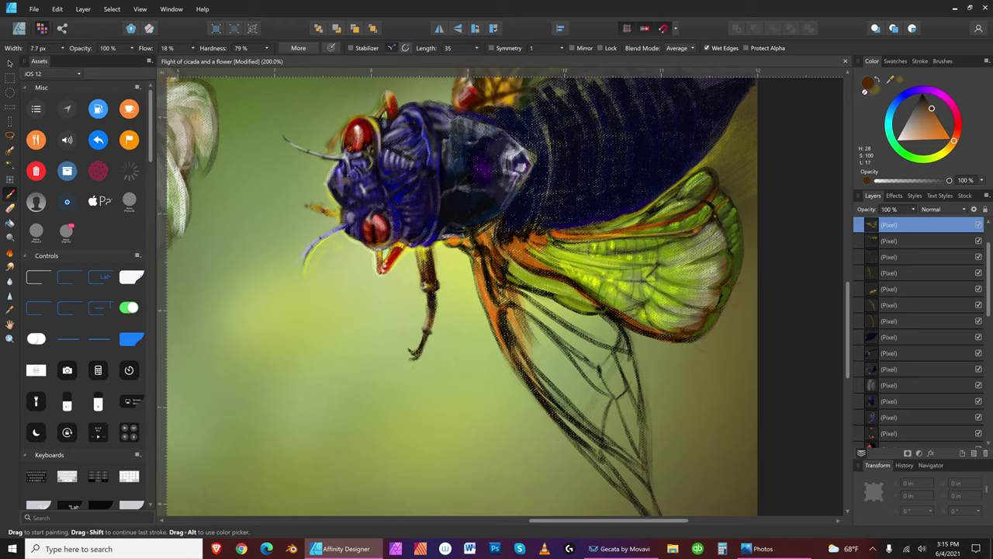
Step: Reduce the brush to about 1.4 px and set the paint colour to golden yellow (H 49, S 95, L 45)
key("bracketright")
key("bracketright")
key("bracketleft")
key("bracketleft")
key("bracketleft")
key("bracketleft")
key("bracketleft")
key("bracketleft")
key("bracketleft")
key("bracketleft")
key("bracketleft")
key("bracketleft")
left_click(945, 155)
key("bracketright")
left_click(941, 141)
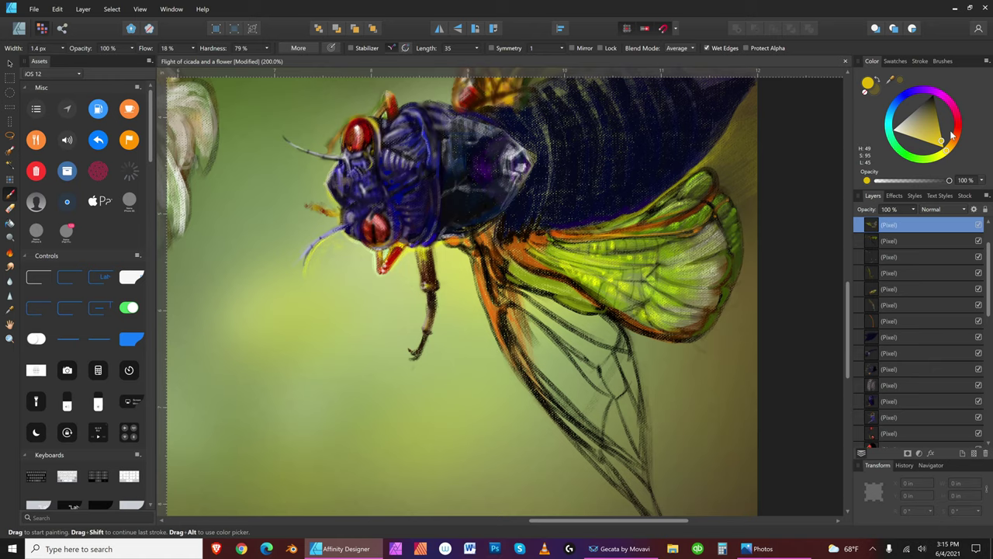
Step: Paint golden-yellow accents on the hind wing's veins and rim, finishing with a brush of about 13.7 px
key("bracketright")
key("bracketright")
key("bracketright")
key("bracketright")
key("bracketright")
key("bracketright")
key("bracketright")
key("bracketright")
key("bracketright")
key("bracketright")
key("bracketright")
key("bracketright")
key("bracketleft")
key("bracketleft")
key("bracketleft")
key("bracketleft")
key("bracketleft")
key("bracketright")
key("bracketright")
key("bracketright")
key("bracketright")
key("bracketleft")
key("bracketleft")
key("bracketleft")
key("bracketleft")
key("bracketleft")
key("bracketleft")
key("bracketleft")
key("bracketright")
key("bracketright")
key("bracketright")
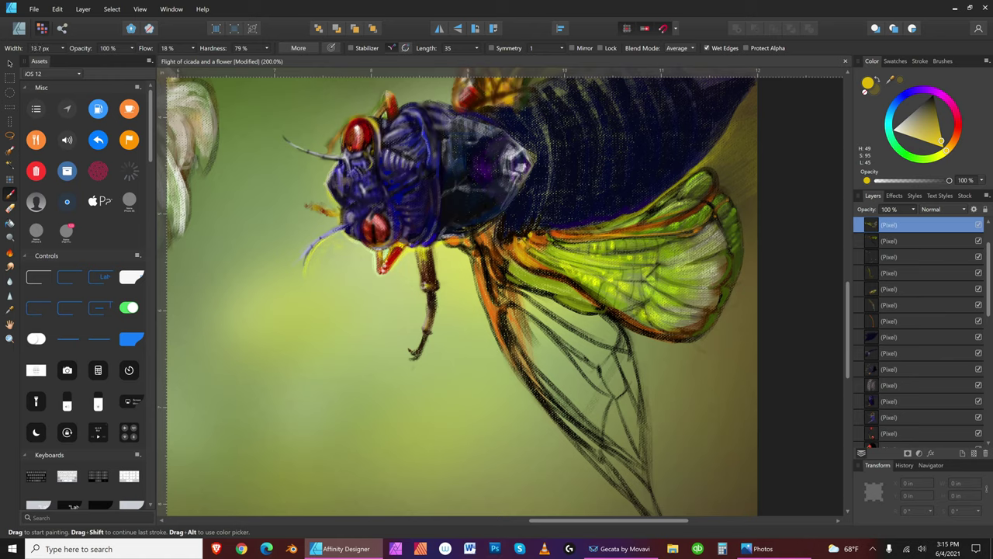
Step: Extend the golden-yellow highlights over the hind wing's outer rim, enlarging the brush to about 24.7 px
key("bracketright")
key("bracketright")
key("bracketright")
key("bracketleft")
key("bracketleft")
key("bracketleft")
key("bracketright")
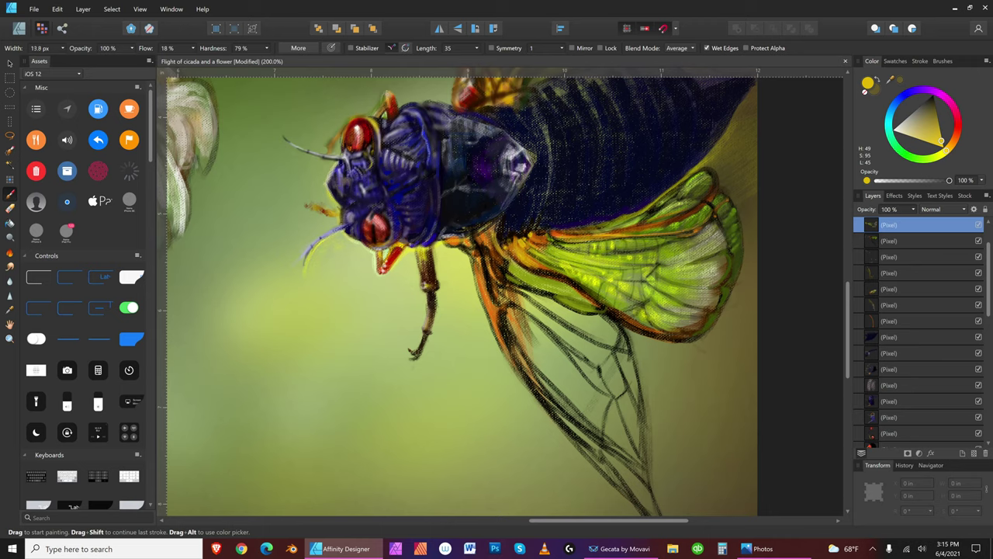
key("bracketright")
key("bracketright")
key("bracketright")
key("bracketright")
key("bracketright")
key("bracketleft")
key("bracketleft")
Step: Set the colour to yellow (H 55, S 95, L 45), select the green background layer and enlarge the brush to about 135.6 px
left_click(950, 154)
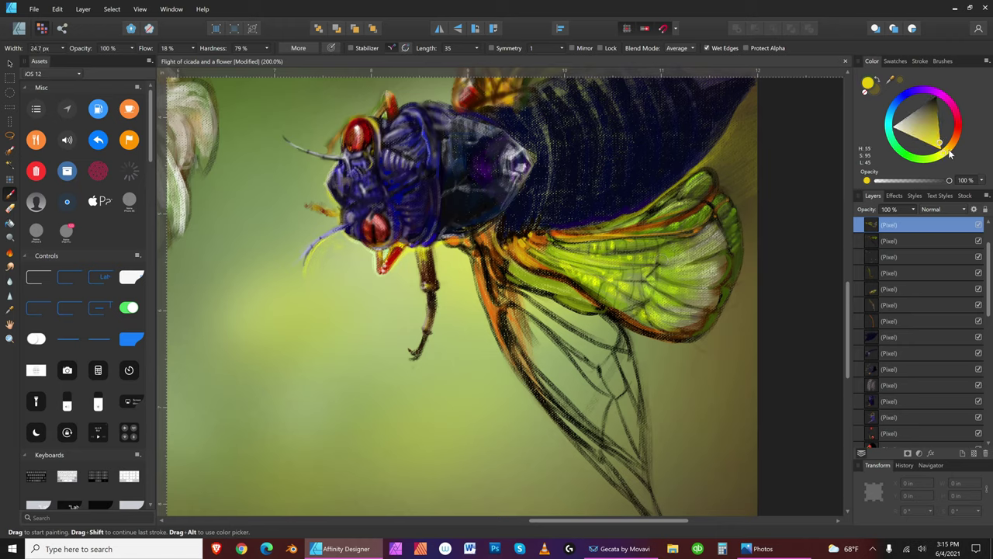
key("bracketright")
key("bracketright")
key("bracketright")
left_click_drag(986, 308, 985, 418)
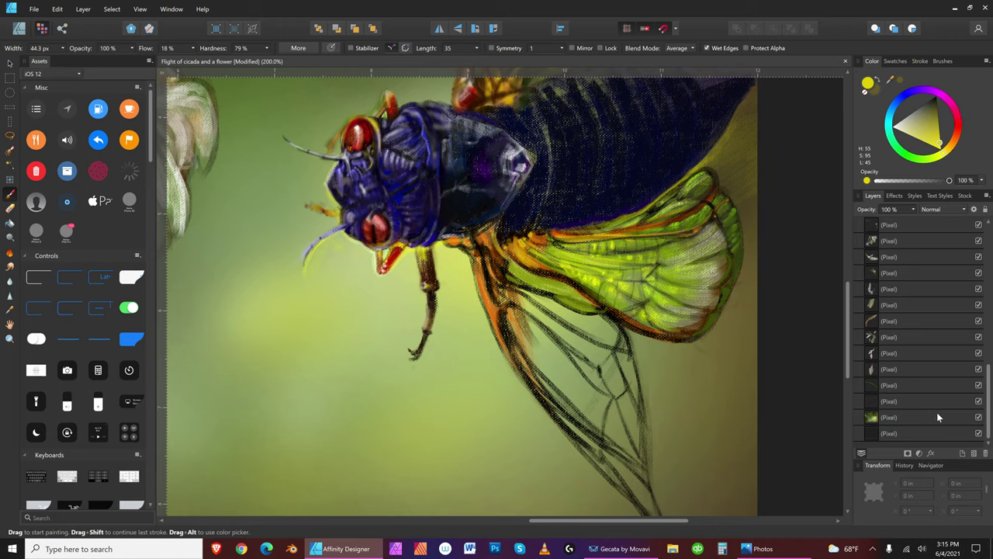
left_click(931, 417)
key("bracketright")
key("bracketright")
key("bracketright")
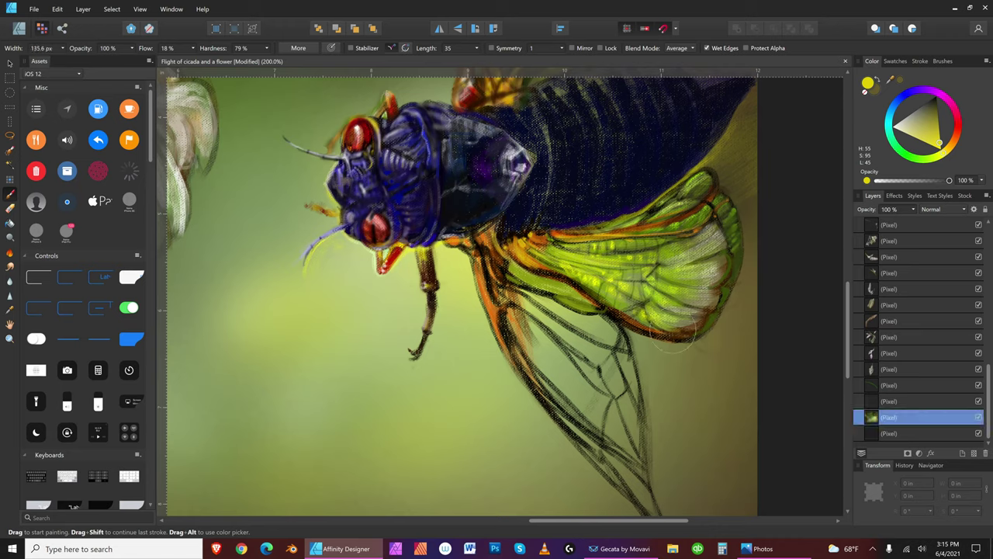
Step: Paint broad yellow strokes on the background around the hind wing's outer end, finishing with a brush of about 105.3 px
key("bracketright")
key("bracketright")
key("bracketright")
key("bracketleft")
key("bracketleft")
key("bracketleft")
key("bracketleft")
key("bracketright")
key("bracketright")
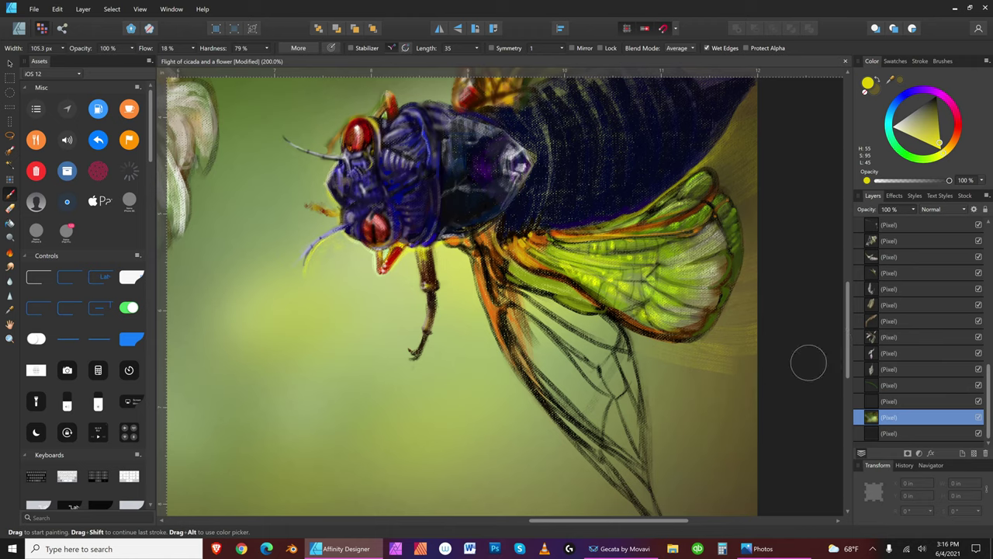
Step: Reduce the brush to about 87.5 px and save the painting
key("bracketleft")
key("bracketleft")
key("bracketleft")
left_click(34, 8)
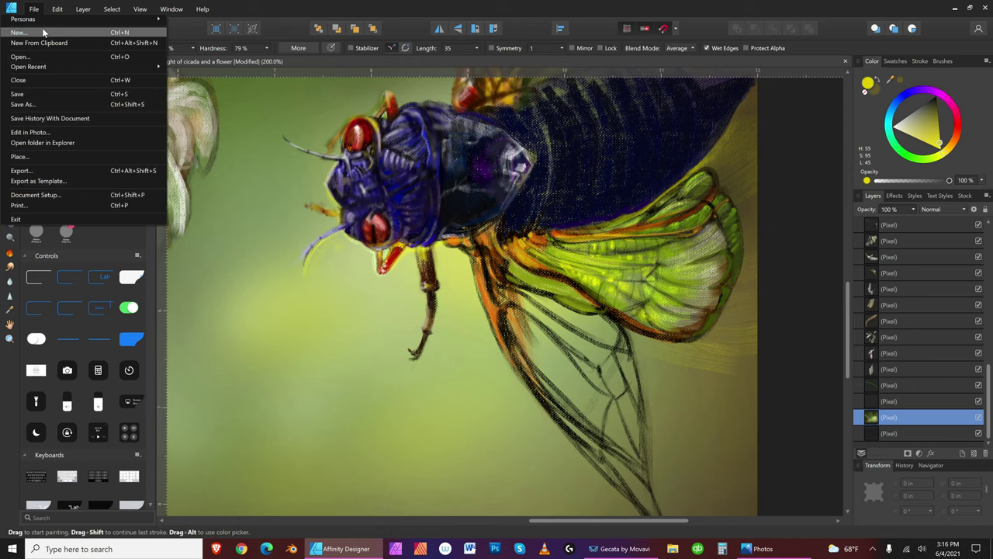
left_click(40, 91)
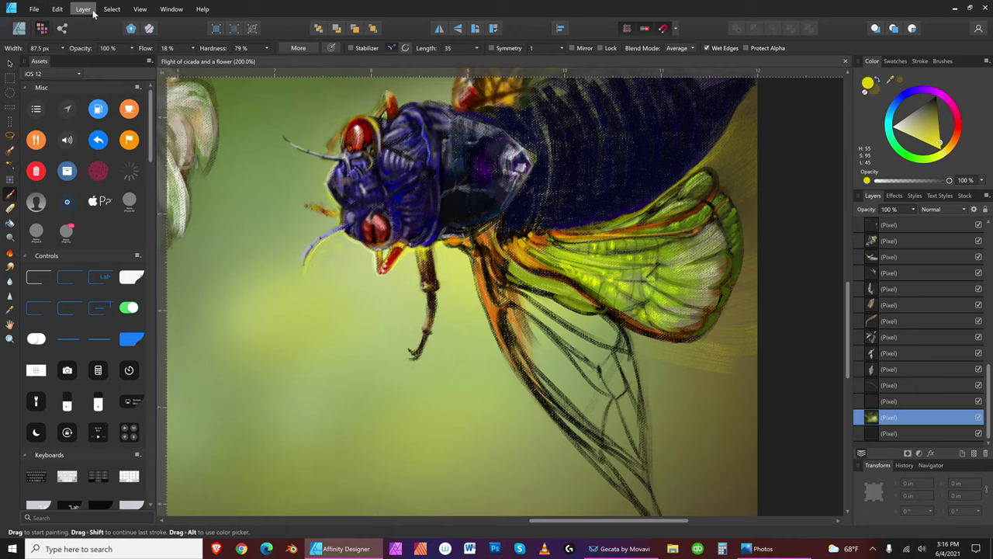
Step: Fit the whole painting in the view to check the composition
left_click(35, 9)
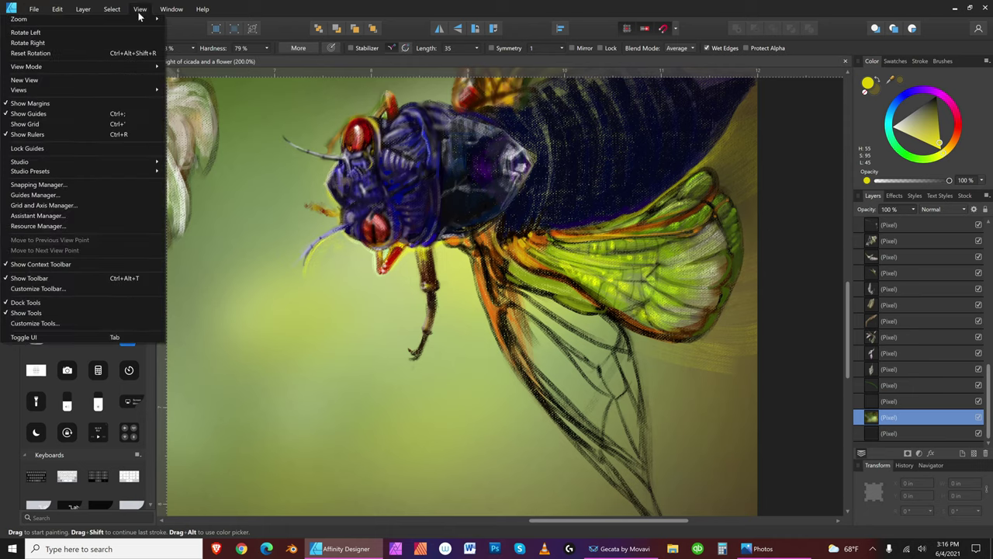
left_click(140, 9)
left_click(139, 10)
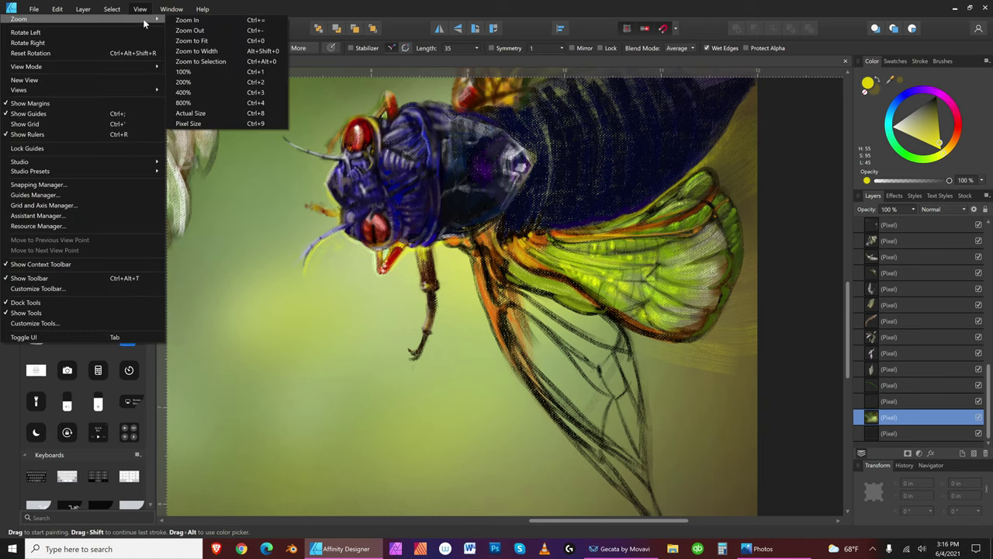
left_click(218, 40)
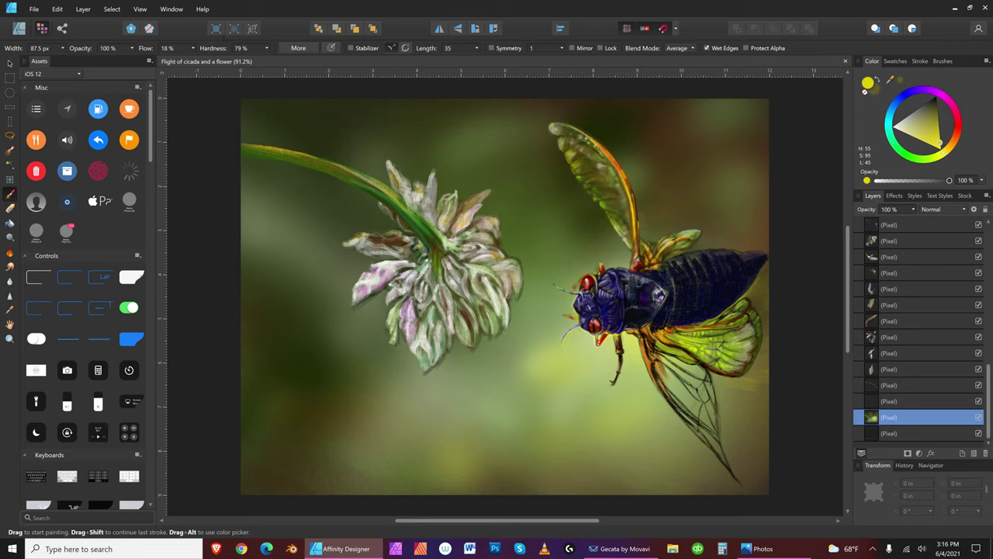
left_click(621, 549)
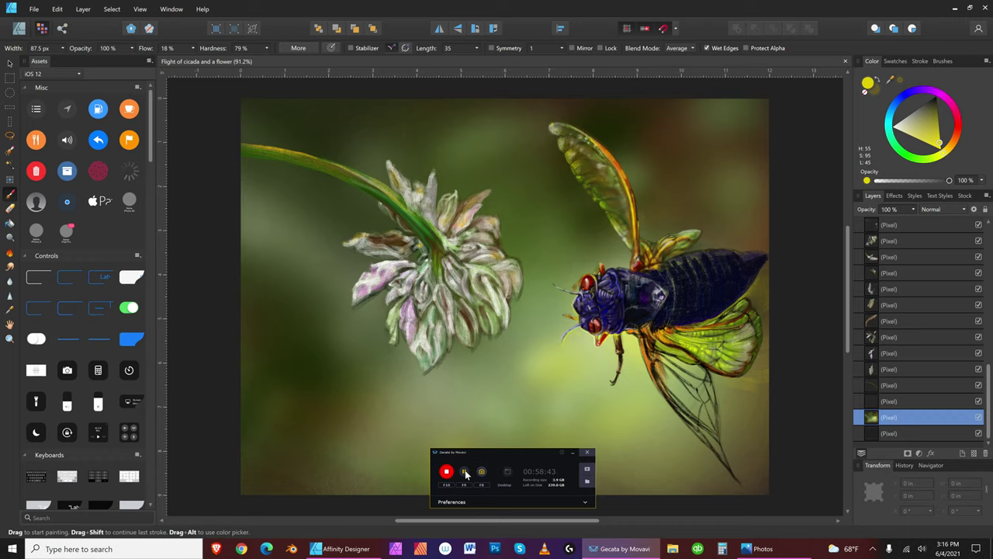
left_click(465, 473)
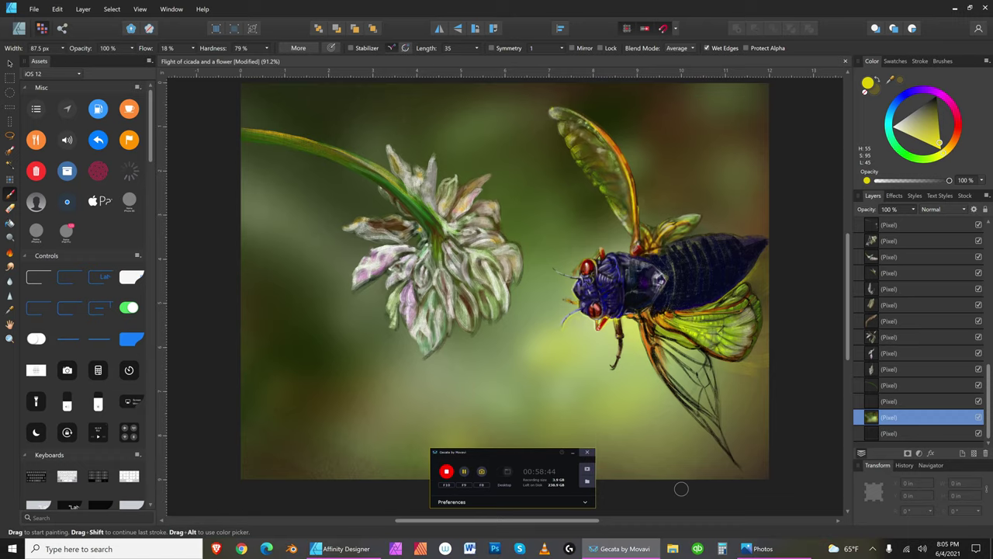
left_click(572, 453)
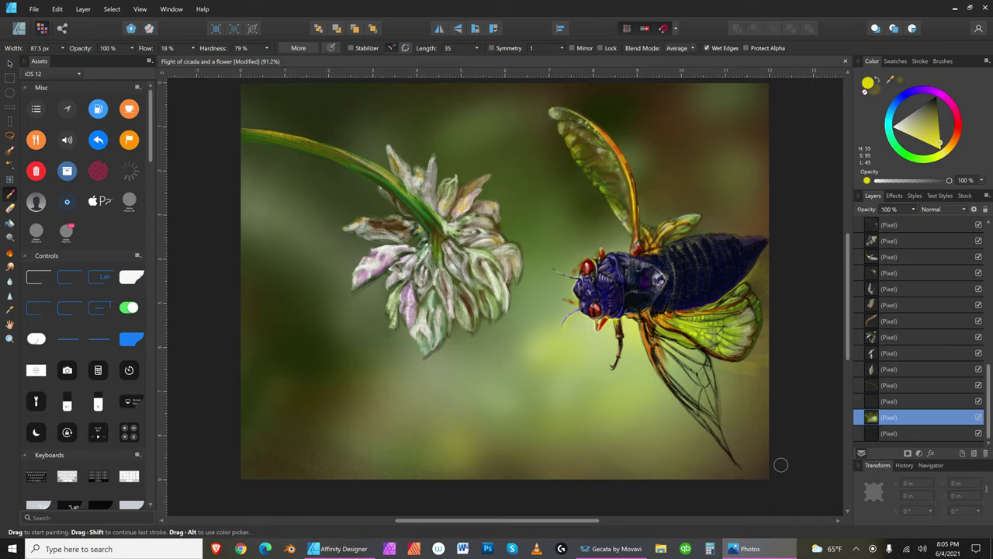
Step: Set the secondary colour to black (H 126, S 100, L 0) for work on the cicada
left_click(10, 339)
left_click_drag(698, 324, 749, 292)
left_click(10, 324)
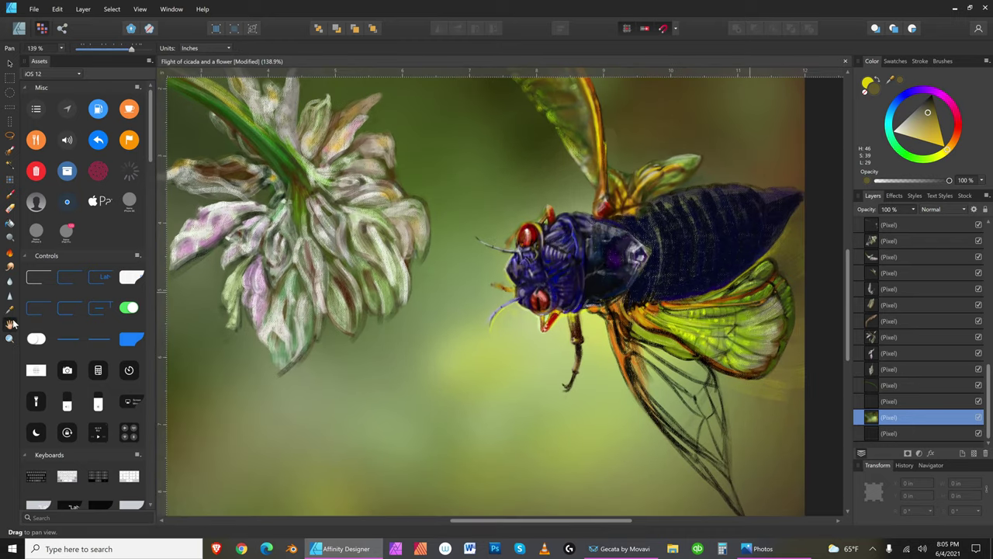
left_click_drag(725, 342, 605, 312)
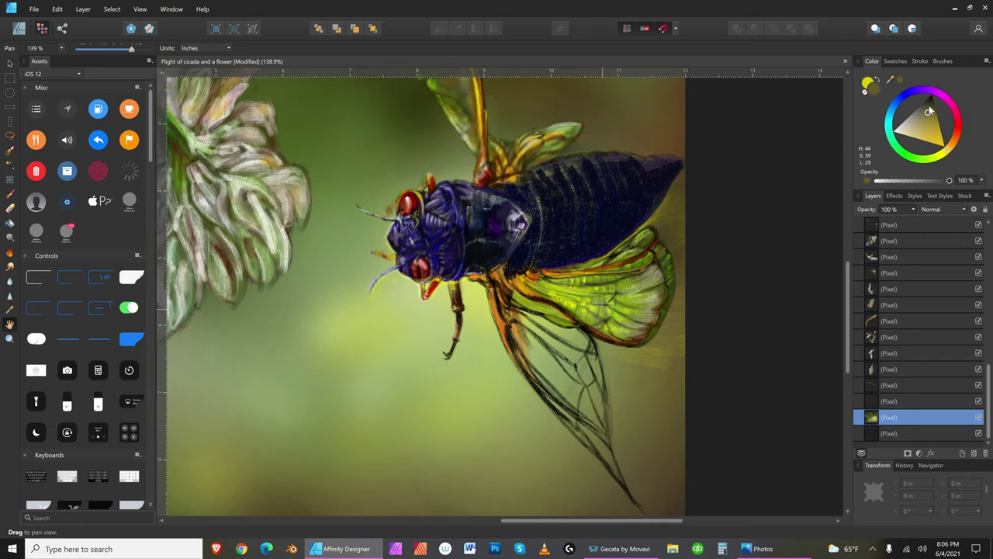
left_click_drag(932, 160, 954, 127)
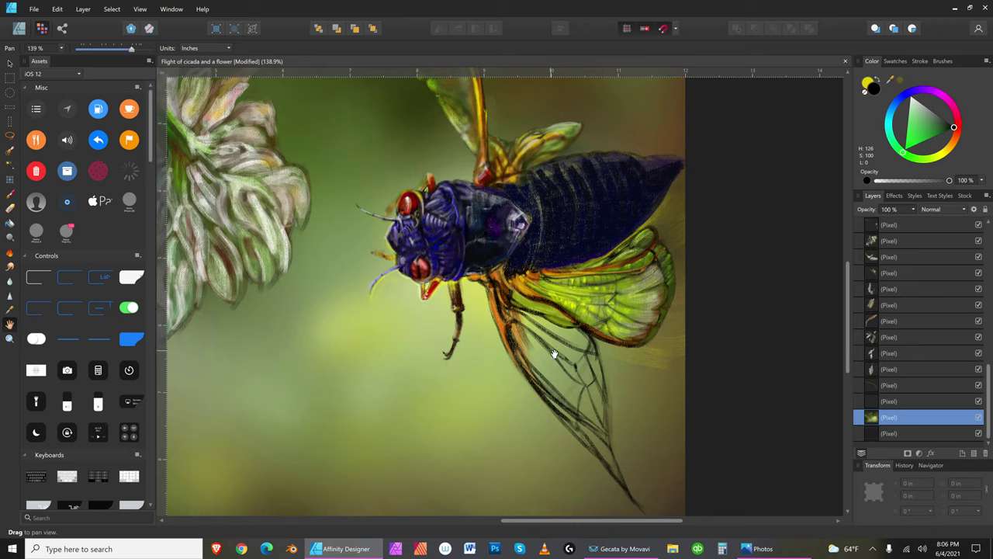
Step: Switch to the Paint Brush tool and add a new pixel layer above the flower petal layers
left_click(9, 197)
left_click(945, 222)
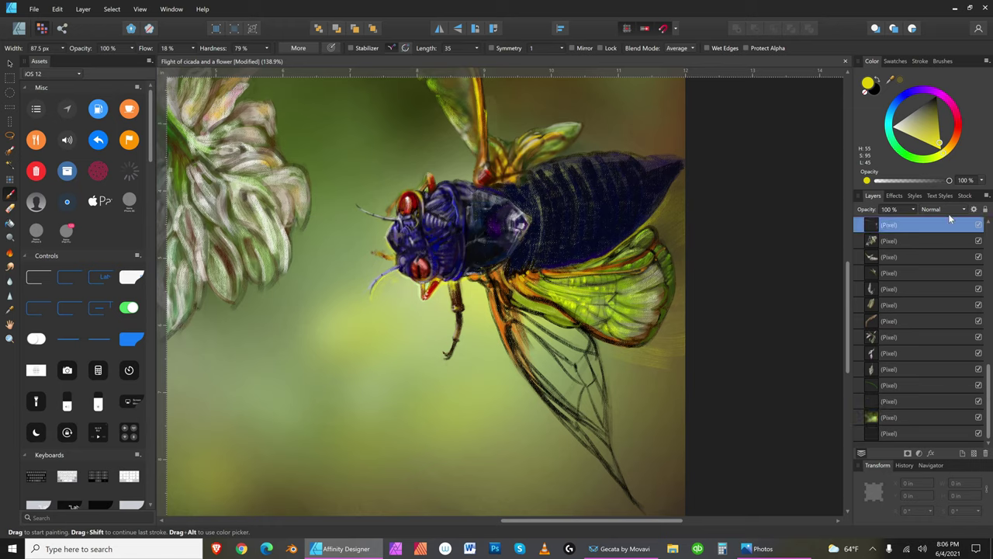
left_click(974, 454)
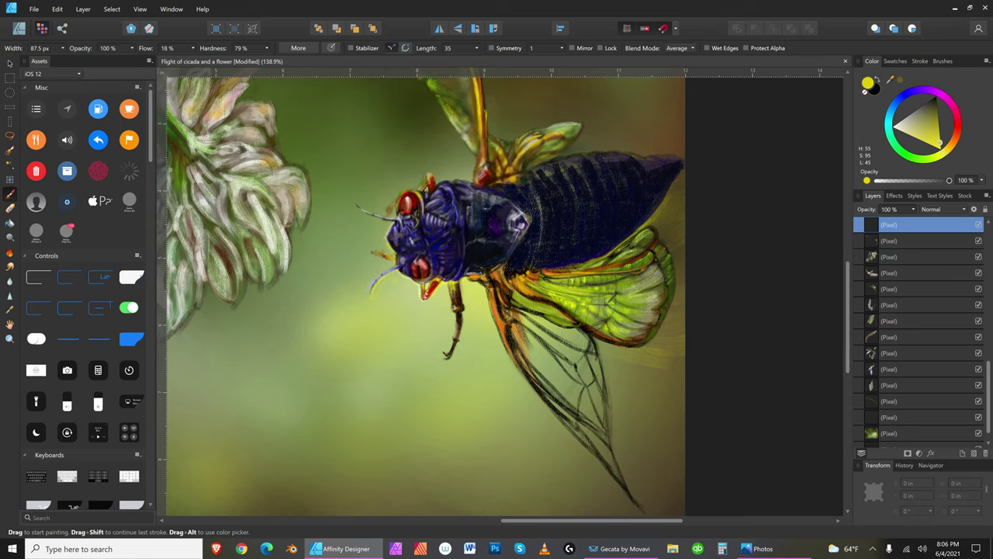
Step: Turn on wet edges and reduce the brush size for fine detail on the new layer
key("bracketleft")
key("bracketleft")
key("bracketleft")
key("bracketleft")
key("bracketleft")
key("bracketleft")
key("bracketleft")
key("bracketleft")
key("bracketleft")
key("bracketleft")
key("bracketleft")
key("bracketleft")
key("bracketleft")
key("bracketleft")
key("bracketleft")
key("bracketright")
key("bracketright")
key("bracketright")
key("bracketright")
key("bracketright")
key("bracketright")
key("bracketleft")
key("bracketleft")
key("bracketleft")
key("bracketleft")
Step: Shade the cicada's abdomen segments with near-black olive (H 55, S 46, L 6), finishing with a brush of about 15 px
left_click(935, 101)
key("bracketright")
key("bracketright")
key("bracketright")
key("bracketright")
key("bracketright")
key("bracketright")
key("bracketright")
key("bracketright")
key("bracketleft")
key("bracketleft")
key("bracketleft")
key("bracketleft")
key("bracketleft")
key("bracketright")
key("bracketright")
key("bracketright")
key("bracketright")
key("bracketright")
key("bracketright")
key("bracketright")
key("bracketright")
key("bracketleft")
key("bracketleft")
key("bracketleft")
key("bracketright")
key("bracketleft")
key("bracketleft")
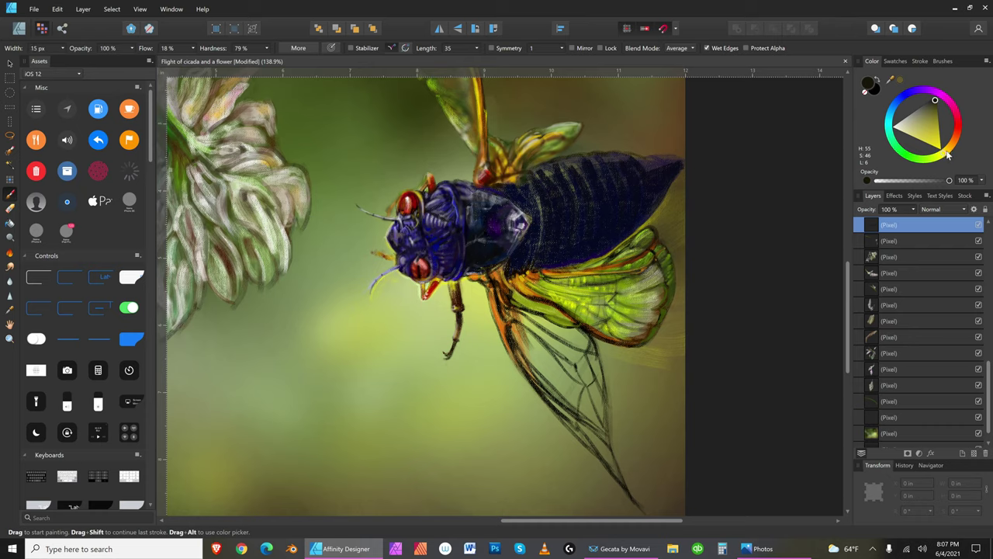
Step: Paint a bright yellow (H 53, S 100, L 50) accent near the abdomen's lower edge with a brush of about 11.1 px
left_click(945, 155)
left_click(942, 150)
key("bracketleft")
key("bracketleft")
key("bracketleft")
key("bracketright")
key("bracketright")
left_click_drag(616, 272, 636, 268)
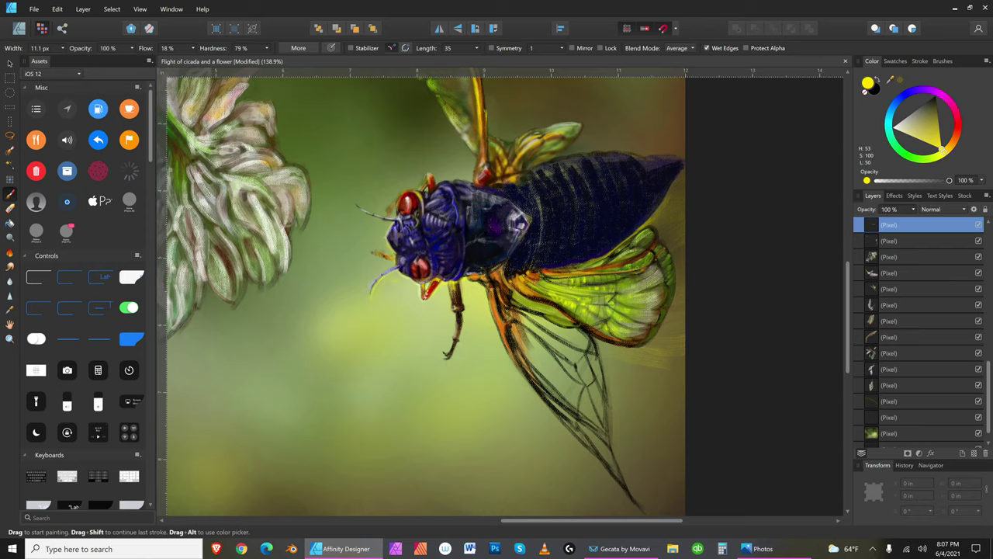
Step: Set the brush width to 15.8 px and add a new pixel layer above the current one
key("bracketright")
key("bracketright")
key("bracketright")
key("bracketright")
key("bracketright")
key("bracketright")
key("bracketright")
key("bracketright")
key("bracketleft")
key("bracketleft")
left_click(973, 453)
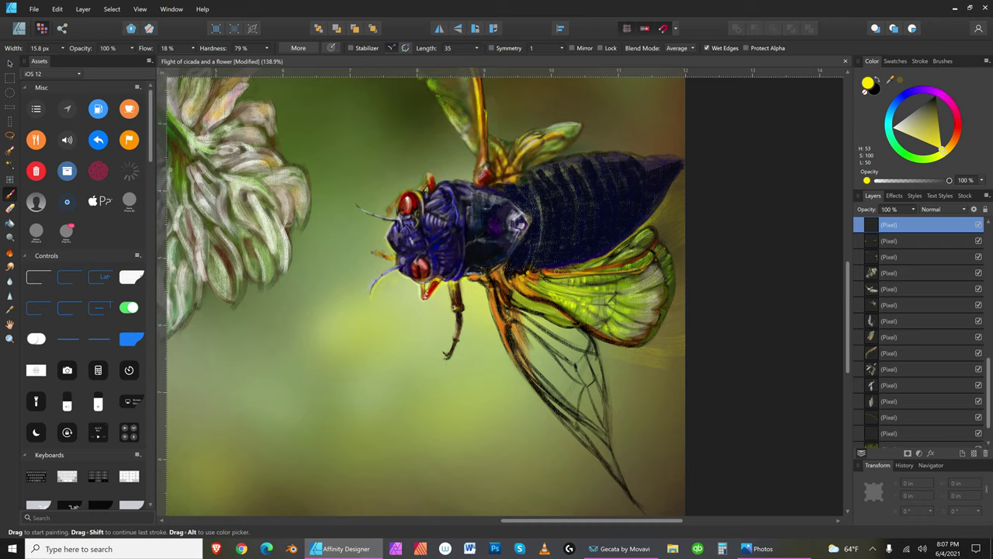
Step: Shift the paint colour from yellow (H 63, S 100, L 50) through yellow-green to bright green (H 139, S 100, L 50) for accents
left_click_drag(947, 152, 927, 155)
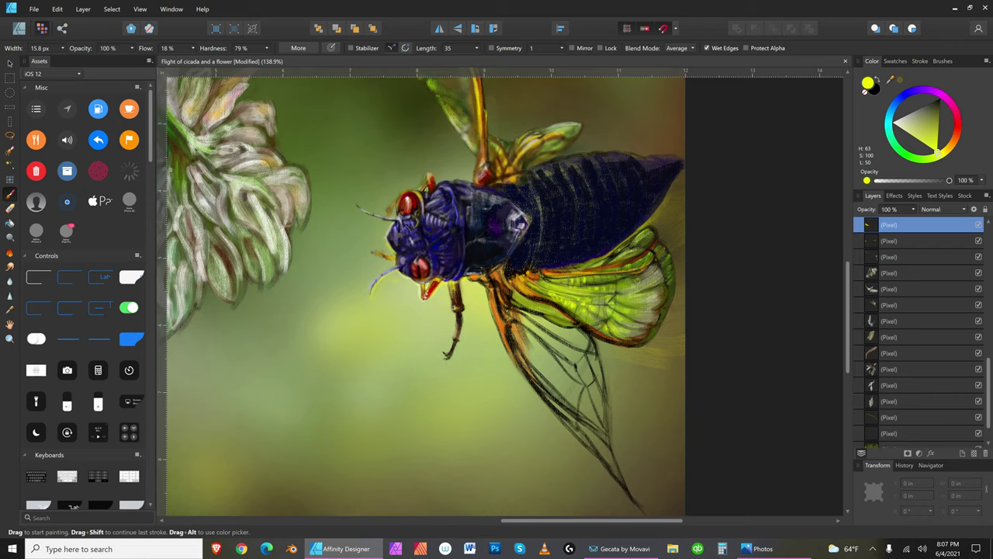
left_click(931, 160)
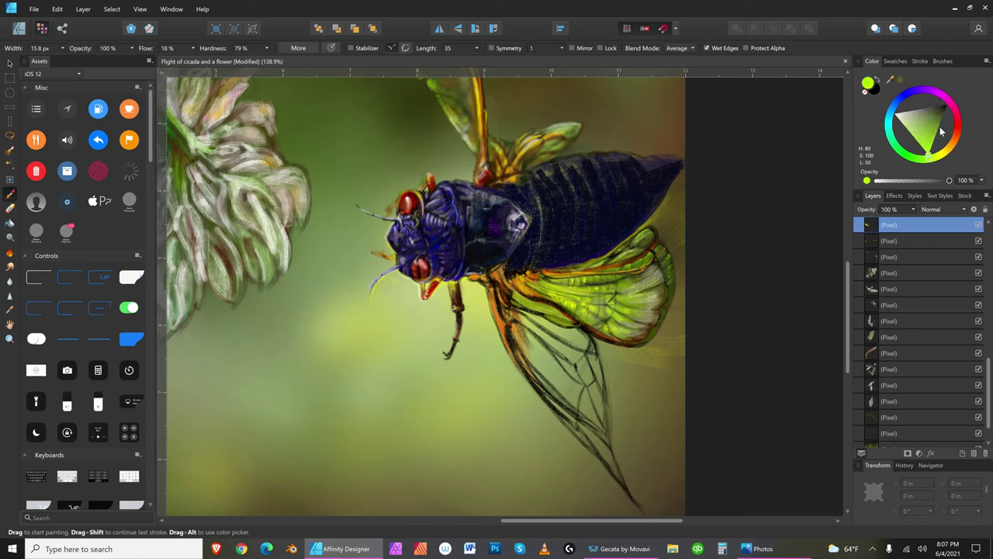
mouse_move(945, 116)
left_mouse_down()
mouse_move(948, 124)
mouse_move(945, 109)
left_mouse_up()
left_click_drag(929, 160, 945, 137)
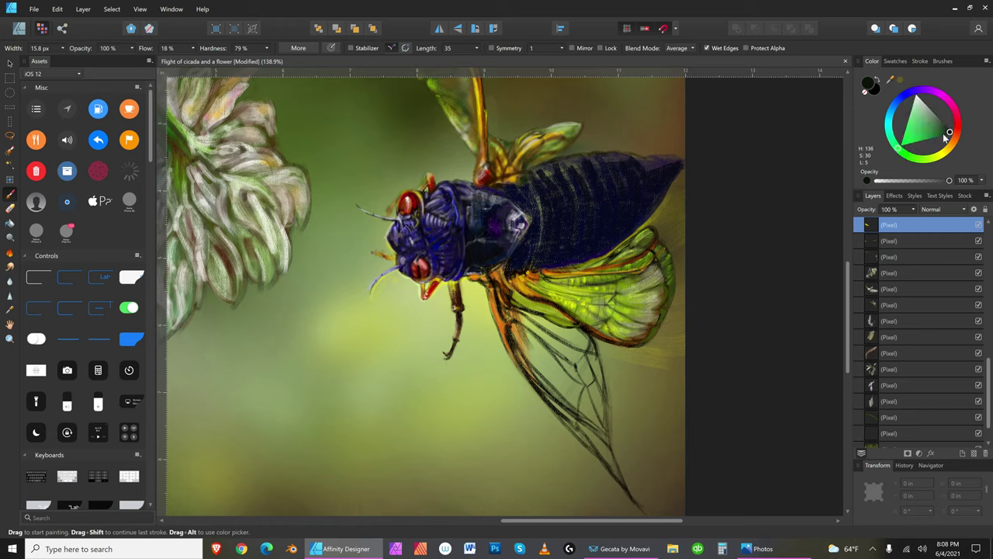
left_click(958, 137)
left_click_drag(915, 101, 900, 158)
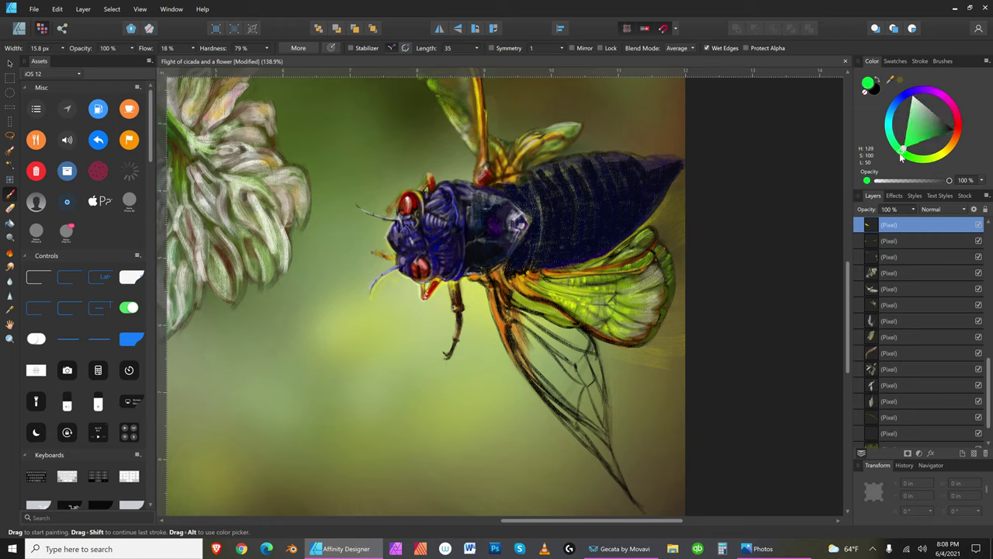
Step: Set the paint colour to black (H 128, S 100, L 0) and work dark touches with a brush of up to about 30.5 px
left_click_drag(944, 133, 982, 123)
key("bracketleft")
key("bracketleft")
key("bracketleft")
key("bracketleft")
key("bracketright")
key("bracketright")
key("bracketright")
key("bracketright")
key("bracketright")
key("bracketright")
key("bracketright")
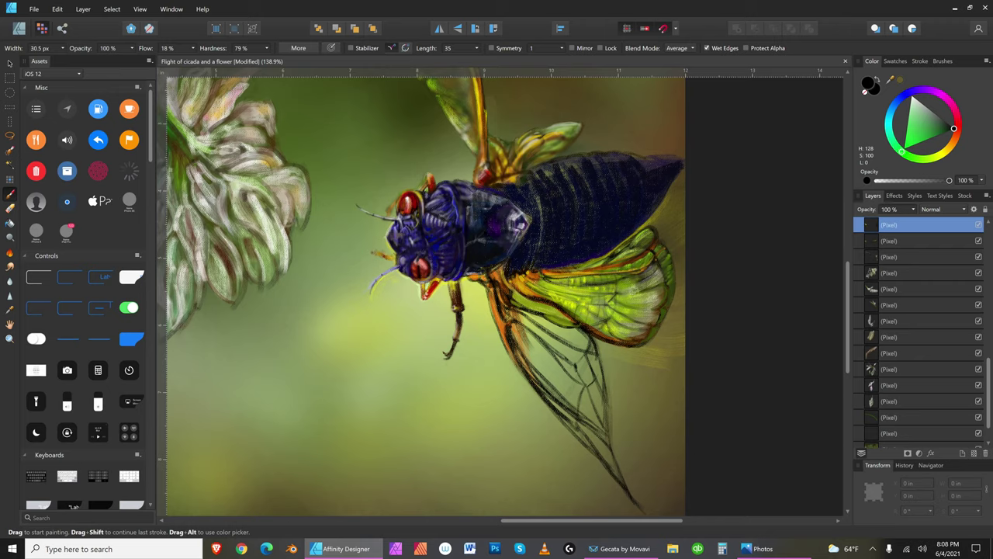
key("bracketleft")
key("bracketleft")
key("bracketright")
Step: Add near-white (H 128, S 100, L 99) touches with a brush of about 16.4 px, including on the pixel layer three below
left_click(930, 89)
key("bracketleft")
key("bracketright")
key("bracketright")
key("bracketright")
key("bracketright")
key("bracketright")
left_click(914, 272)
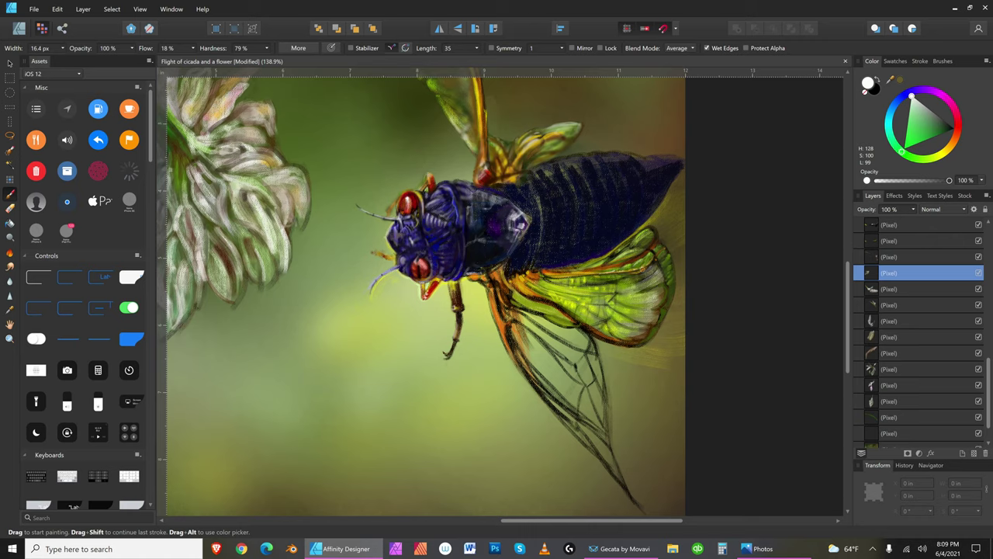
key("bracketleft")
left_click(948, 223)
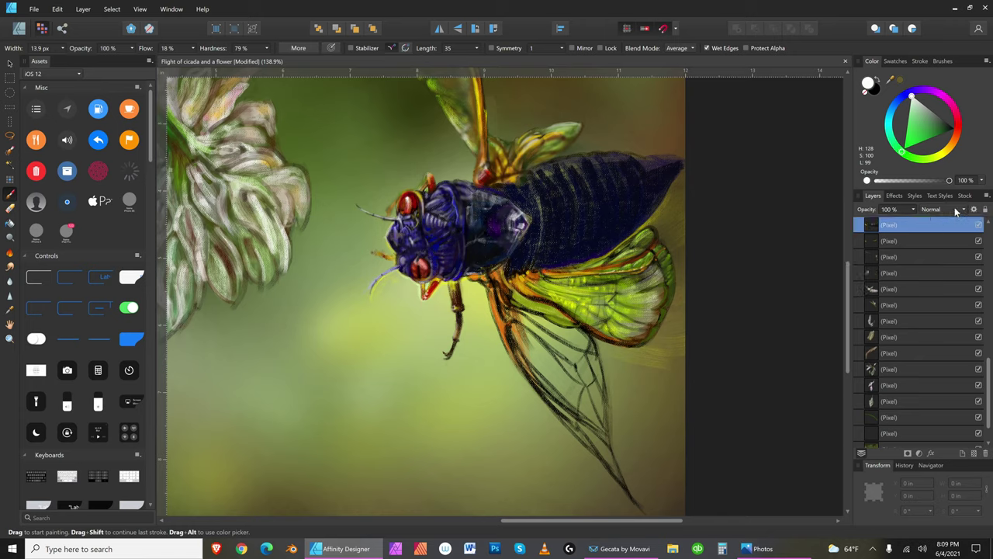
Step: Reduce the brush size for finer highlights and save the document
key("bracketleft")
key("bracketleft")
key("bracketleft")
key("bracketleft")
key("bracketleft")
left_click(34, 9)
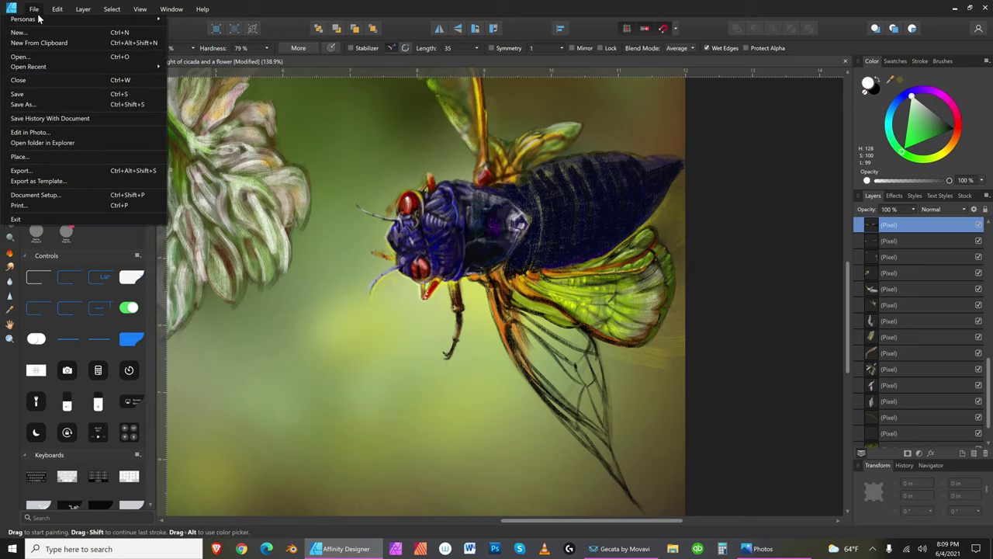
left_click(28, 90)
Step: Enlarge the brush to 23.6 px and add a near-white touch at the abdomen's lower edge
key("bracketright")
key("bracketright")
key("bracketright")
key("bracketright")
key("bracketright")
key("bracketright")
key("bracketright")
key("bracketright")
key("bracketright")
key("bracketright")
left_click(547, 272)
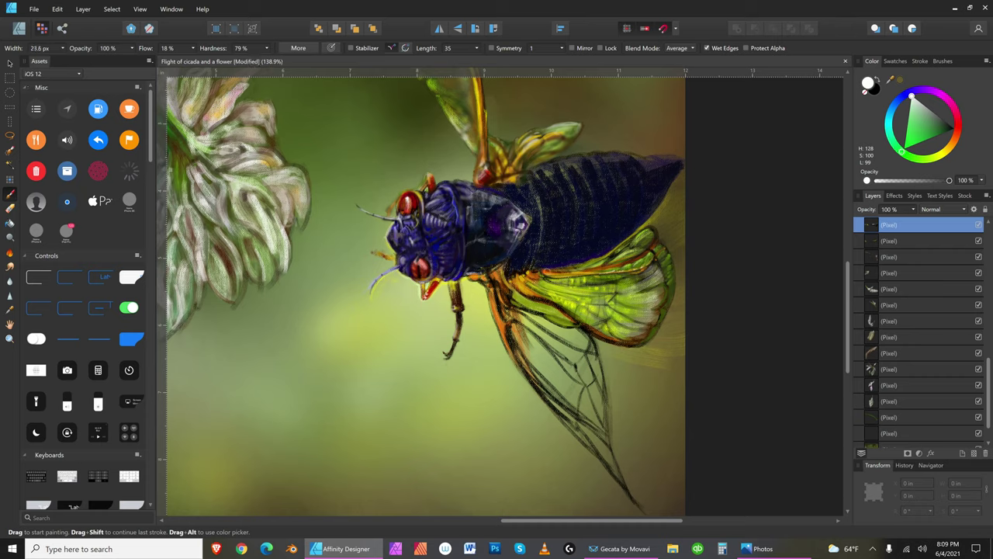
Step: Reduce the brush to 10.1 px and make the topmost pixel layer in the stack active
key("bracketleft")
key("bracketleft")
key("bracketleft")
key("bracketleft")
key("bracketright")
key("bracketleft")
key("bracketleft")
key("bracketright")
key("bracketleft")
key("bracketleft")
key("bracketleft")
key("bracketleft")
left_click_drag(991, 361, 986, 223)
key("bracketright")
left_click(933, 223)
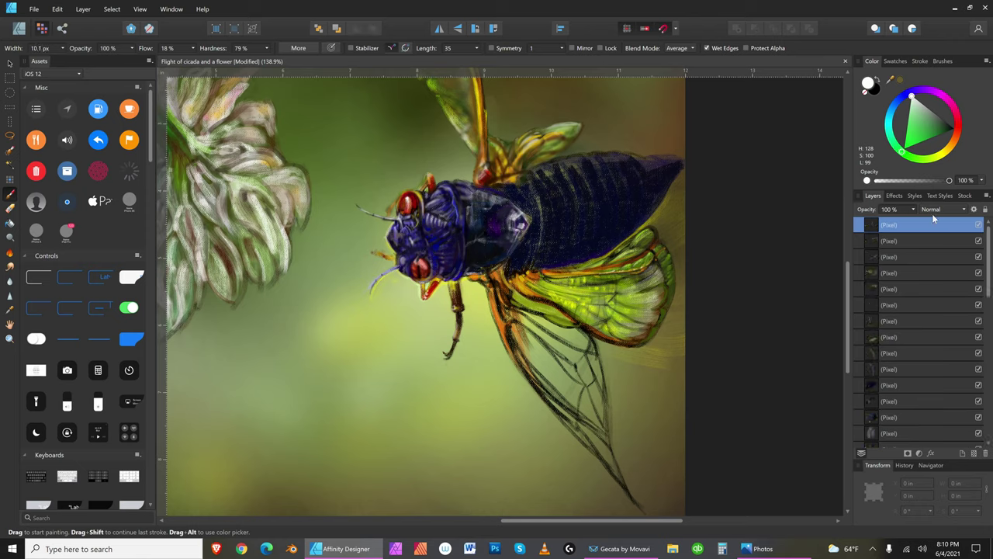
Step: Work near-white highlights into the topmost pixel layer, varying the brush size between fine and broad
key("bracketleft")
key("bracketleft")
key("bracketleft")
key("bracketleft")
key("bracketright")
key("bracketright")
key("bracketright")
key("bracketright")
key("bracketright")
key("bracketleft")
key("bracketright")
key("bracketright")
key("bracketright")
key("bracketright")
key("bracketright")
key("bracketright")
key("bracketleft")
key("bracketleft")
Step: Darken the paint to a greyish green (H 128, S 5, L 19) and enlarge the brush to 53.1 px for shading
left_click(945, 130)
key("bracketright")
left_click(937, 119)
key("bracketright")
key("bracketleft")
key("bracketleft")
key("bracketleft")
key("bracketleft")
key("bracketright")
key("bracketright")
key("bracketright")
key("bracketright")
key("bracketright")
key("bracketleft")
key("bracketright")
key("bracketright")
key("bracketright")
left_click(945, 124)
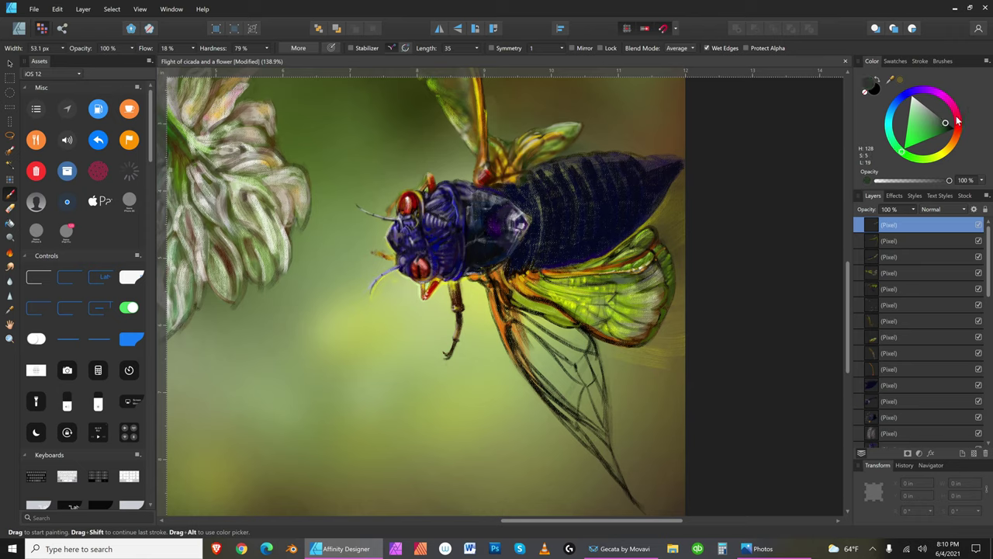
Step: Reduce the brush to 1.7 px and shift the dark grey paint's hue to 98 for fine lines
key("bracketleft")
key("bracketleft")
key("bracketleft")
key("bracketleft")
key("bracketleft")
key("bracketleft")
key("bracketleft")
key("bracketleft")
key("bracketleft")
key("bracketleft")
key("bracketleft")
key("bracketleft")
left_click(957, 123)
left_click(929, 162)
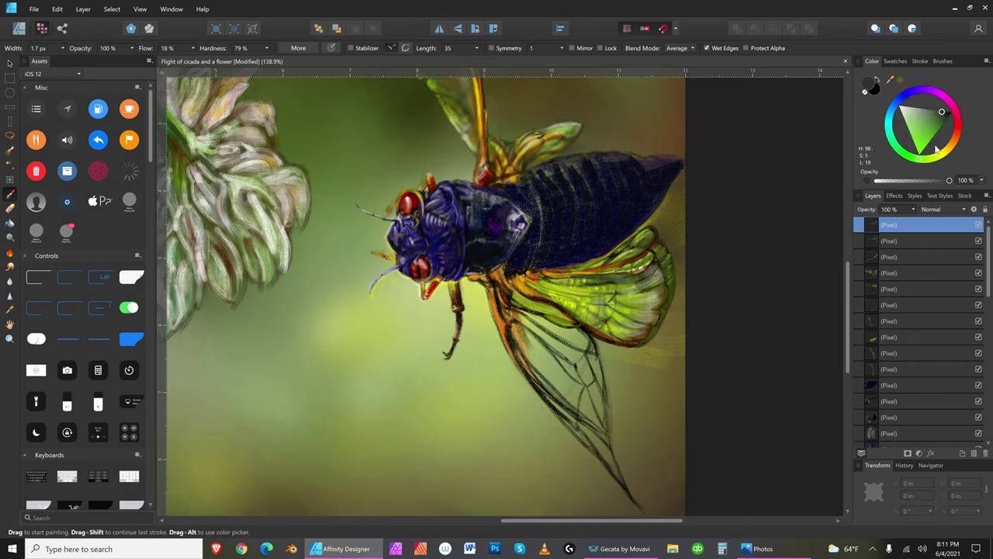
Step: Paint black (H 98, S 100, L 0) detail along the green hind wing's upper part, finishing with a 14.7 px brush
left_click(951, 114)
left_click_drag(952, 114, 957, 115)
key("bracketright")
key("bracketright")
key("bracketright")
key("bracketright")
key("bracketleft")
left_click_drag(649, 253, 624, 266)
key("bracketright")
key("bracketright")
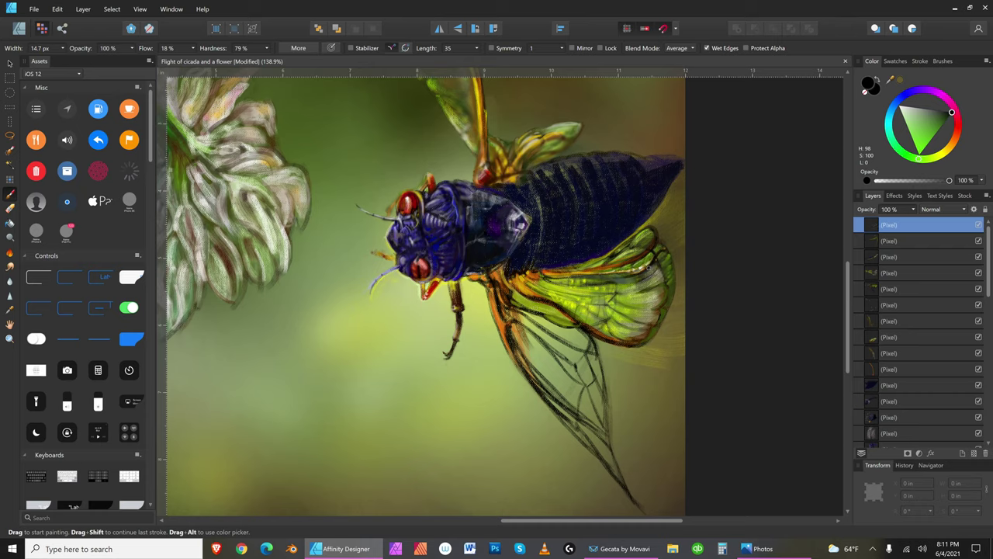
Step: Paint black detail over the green hind wing, varying the brush size and finishing at 12.1 px
key("bracketright")
key("bracketleft")
key("bracketright")
key("bracketright")
key("bracketleft")
key("bracketleft")
key("bracketleft")
key("bracketright")
key("bracketright")
key("bracketright")
key("bracketright")
key("bracketleft")
key("bracketleft")
key("bracketleft")
key("bracketright")
key("bracketleft")
key("bracketleft")
key("bracketleft")
key("bracketleft")
key("bracketright")
key("bracketright")
key("bracketright")
key("bracketright")
key("bracketright")
key("bracketleft")
key("bracketright")
key("bracketleft")
key("bracketleft")
key("bracketleft")
key("bracketleft")
key("bracketleft")
key("bracketleft")
key("bracketleft")
key("bracketleft")
key("bracketleft")
key("bracketleft")
key("bracketleft")
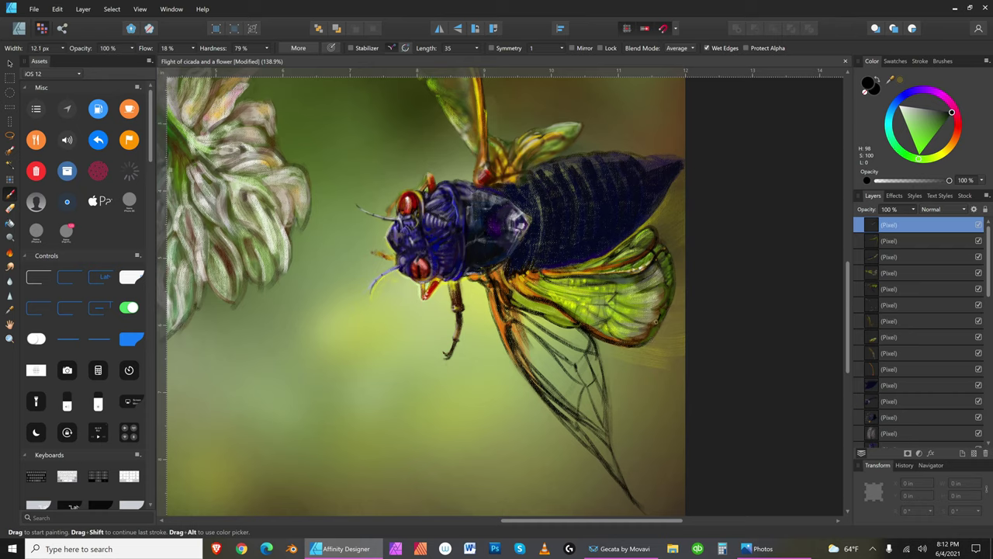
Step: Darken the green hind wing's outer rim in black, finishing with a 4.6 px brush, and save the document
key("bracketright")
key("bracketright")
key("bracketright")
left_click_drag(623, 344, 667, 309)
key("bracketleft")
key("bracketleft")
key("bracketleft")
key("bracketleft")
key("bracketright")
key("bracketright")
key("bracketleft")
key("bracketleft")
key("bracketleft")
left_click(34, 8)
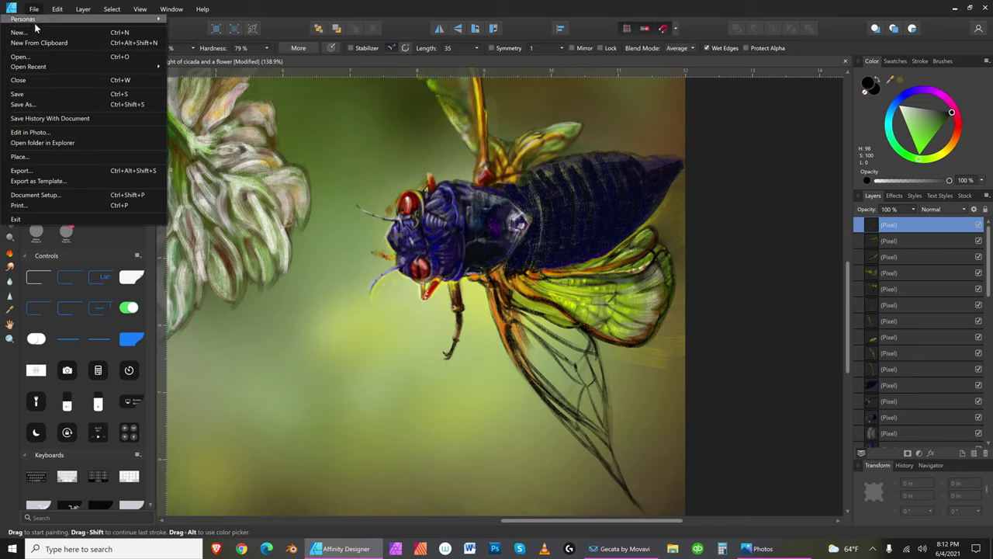
left_click(39, 94)
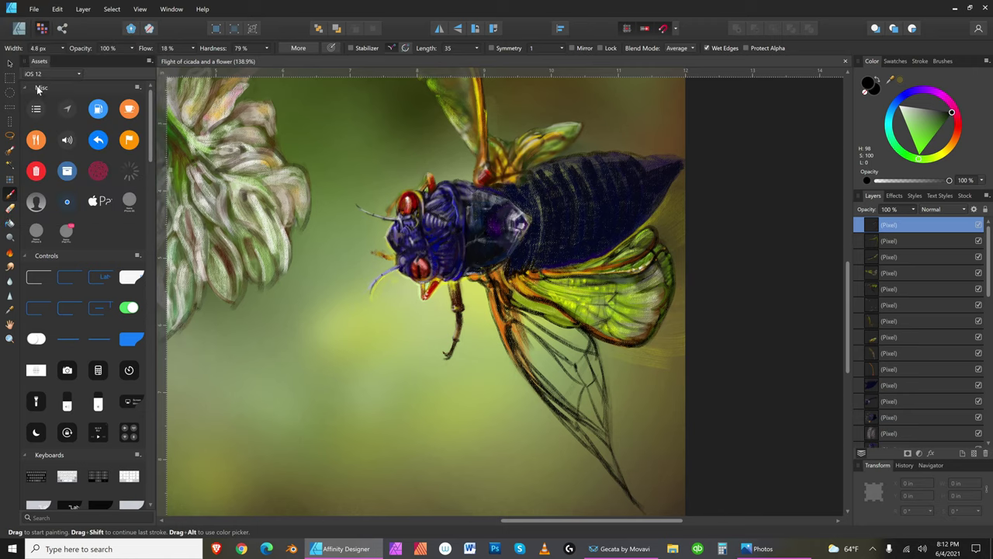
Step: Switch to light green (H 98, S 100, L 78) and highlight the hind wing's upper edge with a 12.8 px brush
left_click(908, 121)
left_click(907, 127)
key("bracketleft")
key("bracketright")
key("bracketright")
key("bracketright")
key("bracketright")
key("bracketright")
left_click(642, 263)
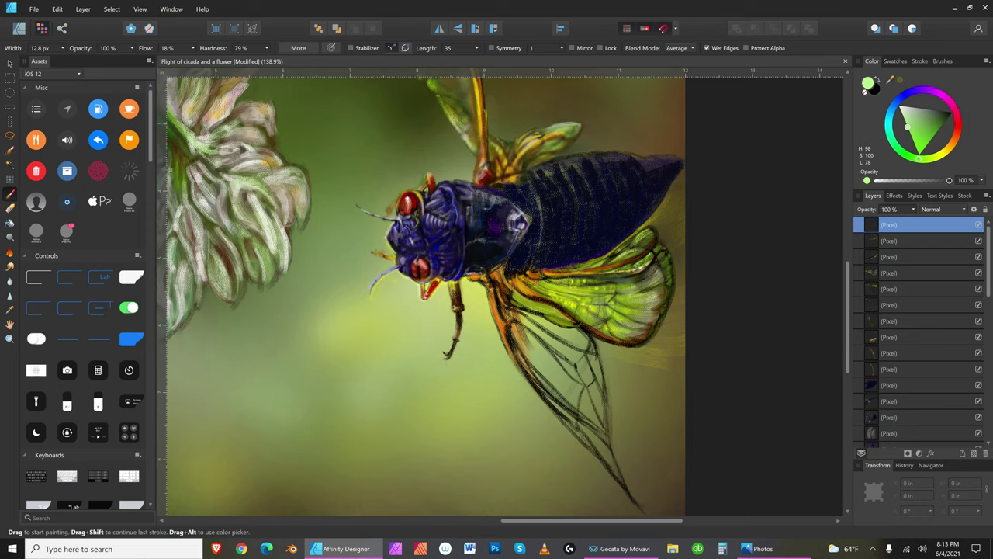
Step: Work further light green highlights into the hind wing's upper part, varying the brush size
key("bracketleft")
key("bracketleft")
key("bracketleft")
key("bracketleft")
key("bracketright")
key("bracketright")
key("bracketright")
key("bracketright")
key("bracketleft")
key("bracketleft")
Step: Paint a black stroke (H 98, S 100, L 0) between abdomen and hind wing, and reduce the brush to 7 px
left_click(951, 114)
mouse_move(587, 262)
left_mouse_down()
mouse_move(581, 267)
mouse_move(598, 256)
left_mouse_up()
key("bracketleft")
key("bracketleft")
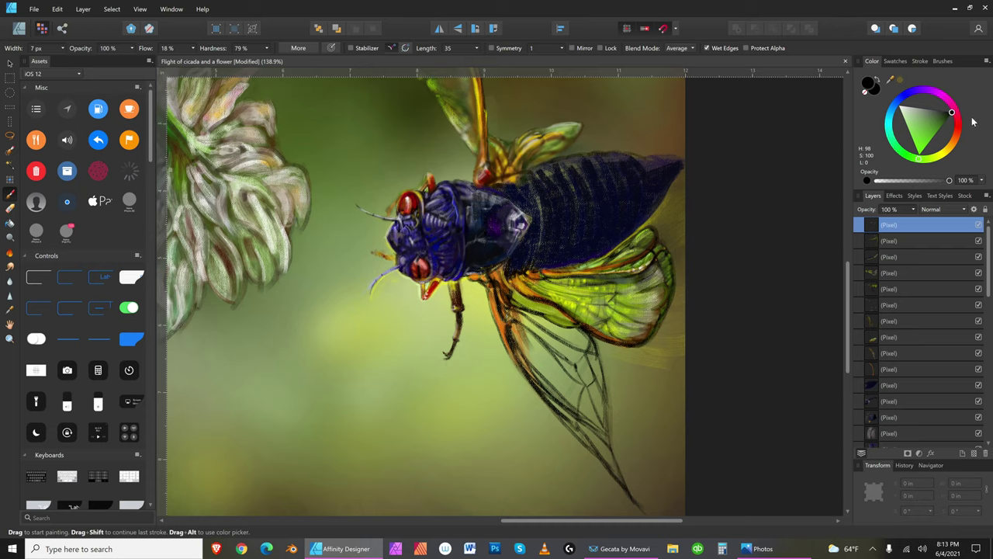
Step: Shade the hind wing in dark green (H 98, S 77, L 20), varying the brush size and finishing at 10.8 px
left_click_drag(945, 114, 939, 115)
key("bracketright")
key("bracketright")
key("bracketright")
key("bracketright")
key("bracketright")
key("bracketright")
key("bracketright")
key("bracketleft")
key("bracketleft")
key("bracketleft")
key("bracketleft")
left_click(938, 124)
key("bracketleft")
key("bracketright")
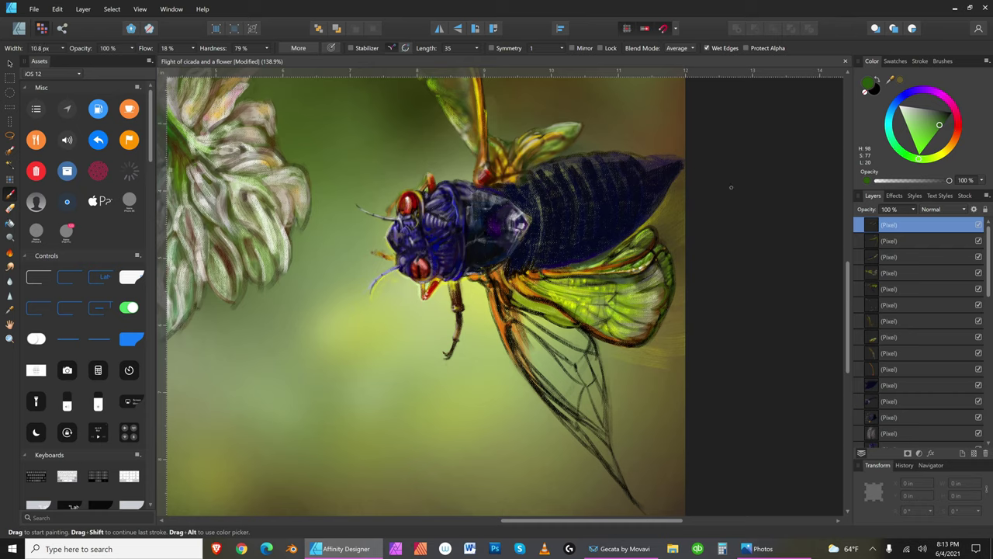
Step: Switch the paint to a dark red-brown (H 15, S 100, L 12) with a fine brush of 7.4 px or less
left_click(957, 133)
key("bracketleft")
key("bracketleft")
left_click(925, 104)
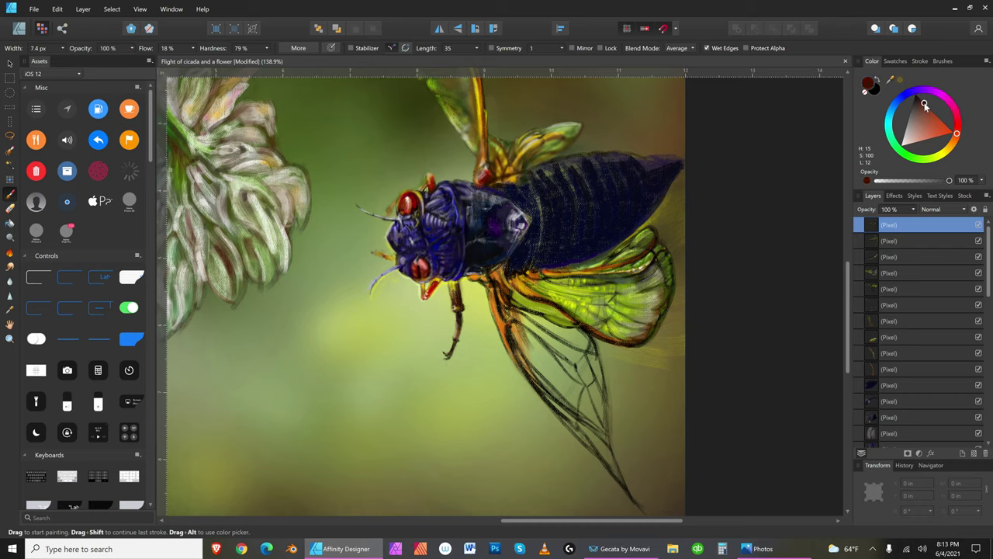
left_click(925, 103)
key("bracketleft")
key("bracketleft")
key("bracketright")
Step: Adjust the dark red-brown's shade, enlarge the brush, and dab the paint along the abdomen's edge above the hind wing
left_click(921, 110)
left_click(915, 105)
key("bracketright")
key("bracketright")
key("bracketright")
key("bracketright")
left_click(593, 259)
key("bracketleft")
Step: Change the paint to dark olive green (H 79, S 100, L 14) and reduce the 12.7 px brush slightly
left_click(934, 157)
left_click_drag(944, 122, 941, 118)
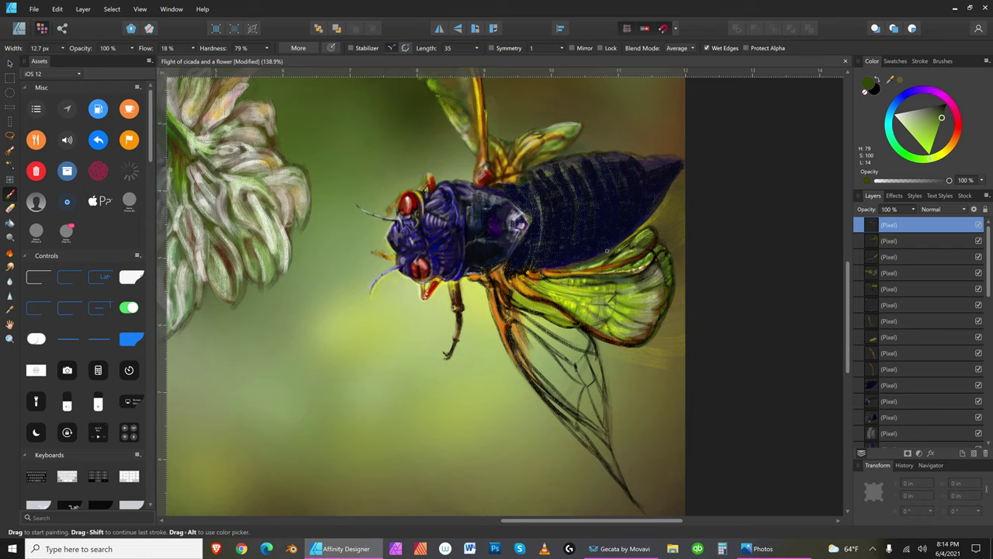
key("bracketleft")
Step: Shift the paint to golden brown (H 46, S 91, L 27) and on to yellow (H 50, S 100, L 42) with a 9.2 px brush
mouse_move(941, 131)
left_mouse_down()
mouse_move(936, 143)
mouse_move(936, 129)
left_mouse_up()
left_click(950, 154)
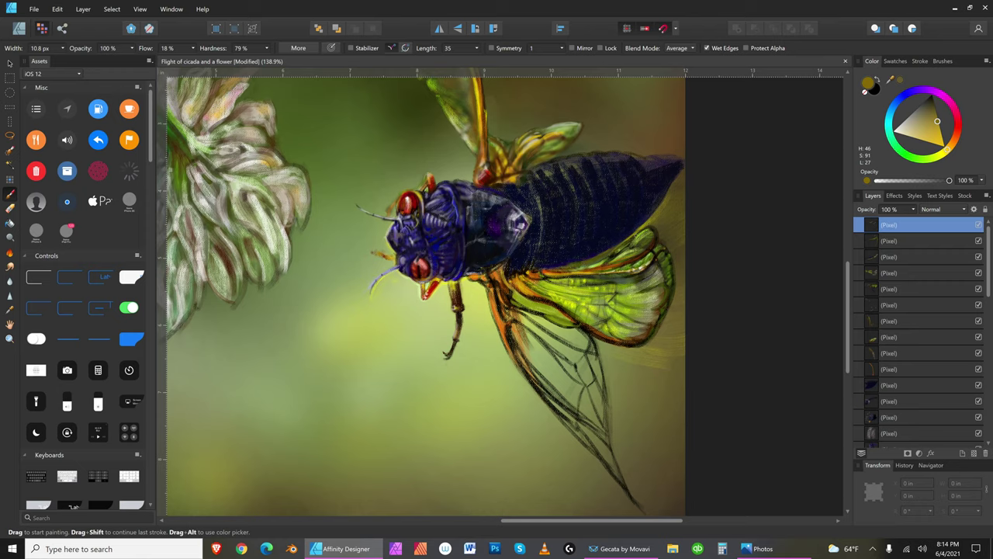
key("bracketleft")
left_click(948, 154)
left_click_drag(976, 126, 965, 134)
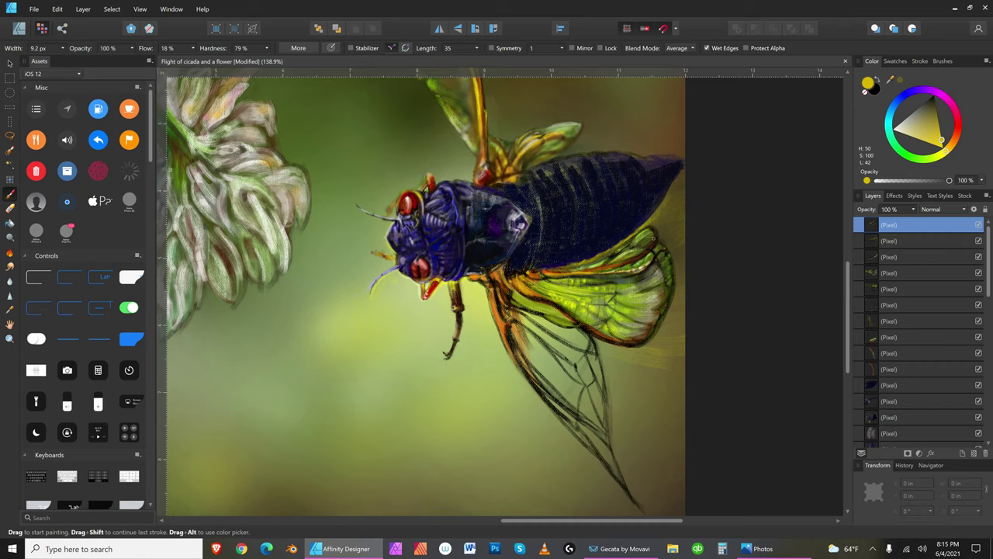
Step: Darken the yellow paint to nearly black and add detail around the hind wing's upper edge, varying the brush size
left_click(933, 104)
left_click(934, 99)
key("bracketleft")
key("bracketleft")
key("bracketright")
key("bracketright")
key("bracketleft")
key("bracketright")
Step: Paint near-white highlights (H 50, S 30, L 93) on the hind wing, varying the brush size and finishing at 11.2 px
left_click(899, 127)
key("bracketright")
key("bracketleft")
key("bracketleft")
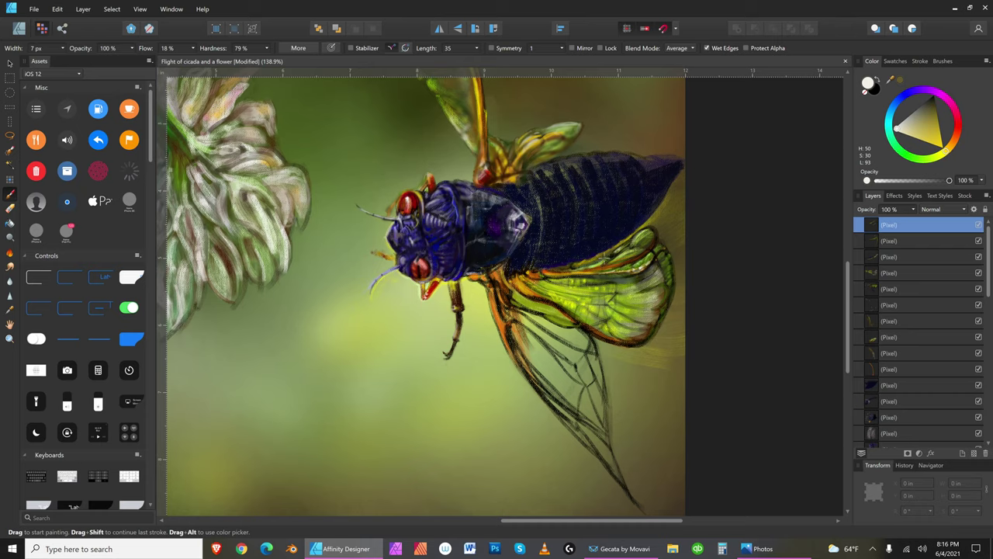
key("bracketright")
key("bracketleft")
key("bracketleft")
key("bracketright")
key("bracketright")
key("bracketright")
key("bracketleft")
Step: Shift the paint's hue to 9, deepen it to red for the hind wing's upper base, and reduce the brush to 5.8 px
left_click(960, 128)
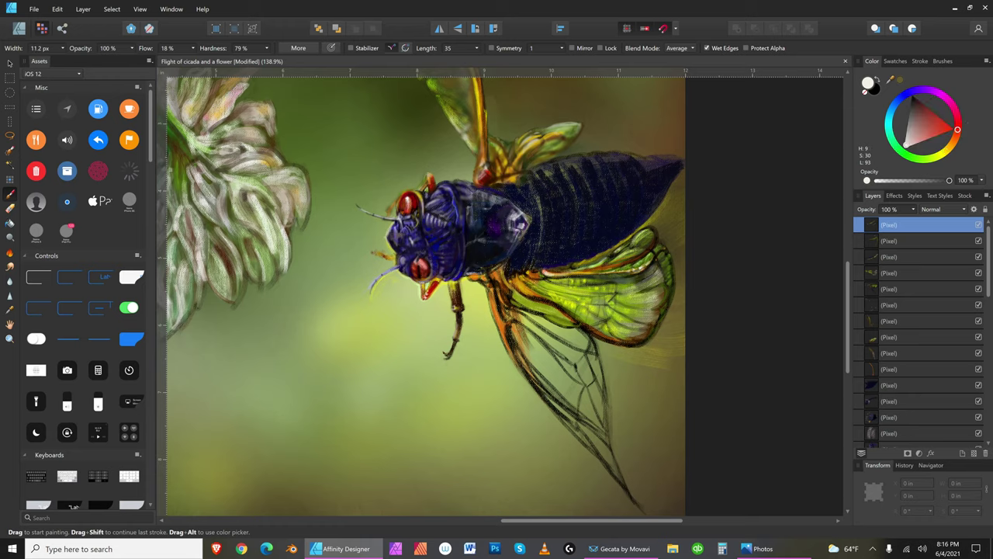
key("bracketleft")
left_click(954, 129)
key("bracketleft")
key("bracketleft")
key("bracketleft")
Step: Switch the paint to deep blue (H 248, S 84, L 35) and on to bright yellow (H 56, S 100, L 55)
left_click_drag(924, 98, 911, 94)
left_click(911, 116)
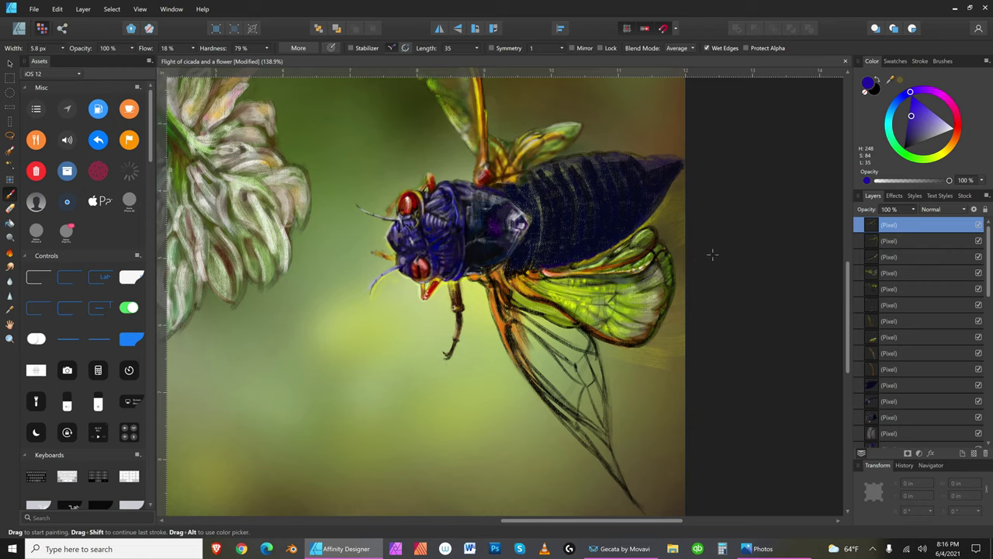
left_click(943, 157)
left_click(940, 151)
left_click_drag(957, 157, 955, 146)
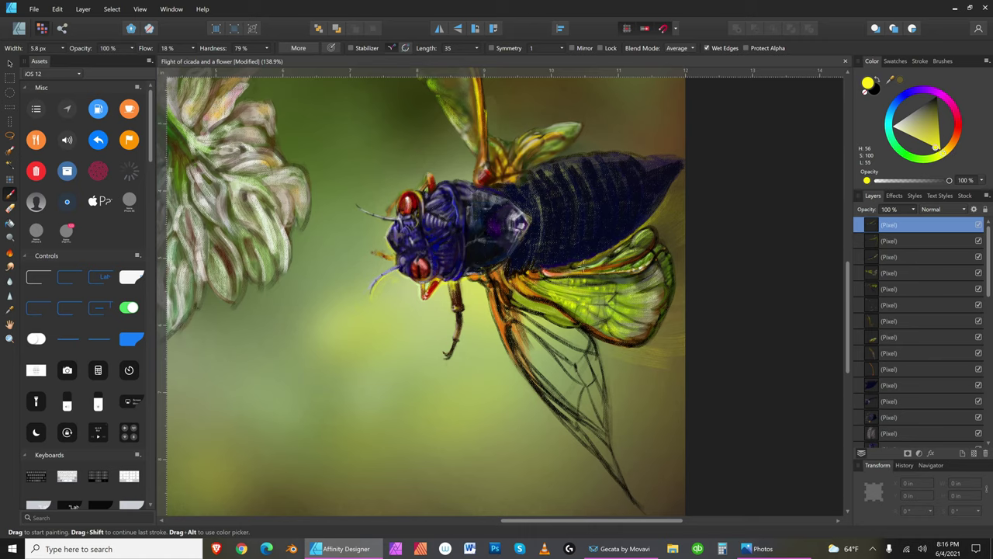
Step: Enlarge the brush to 24.3 px and darken the paint to nearly black (H 56, S 100, L 3)
key("bracketright")
key("bracketright")
key("bracketright")
key("]")
key("bracketleft")
left_click_drag(939, 104, 957, 92)
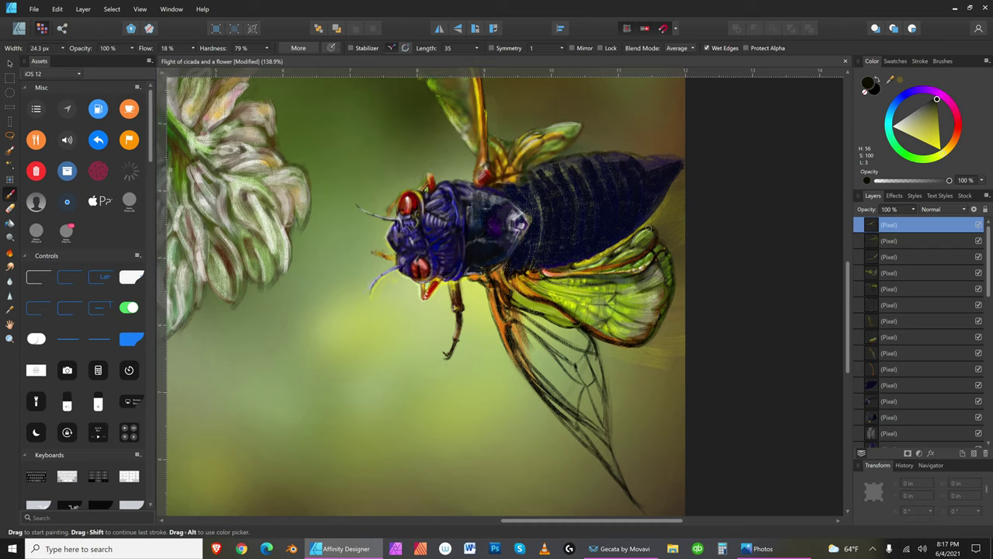
Step: Paint nearly black details on the hind wing, reducing the brush to 11.9 px, and save the document
key("bracketleft")
key("bracketleft")
key("bracketleft")
key("bracketleft")
key("bracketleft")
key("bracketright")
key("bracketleft")
key("bracketleft")
key("bracketleft")
key("bracketright")
key("bracketleft")
left_click(34, 9)
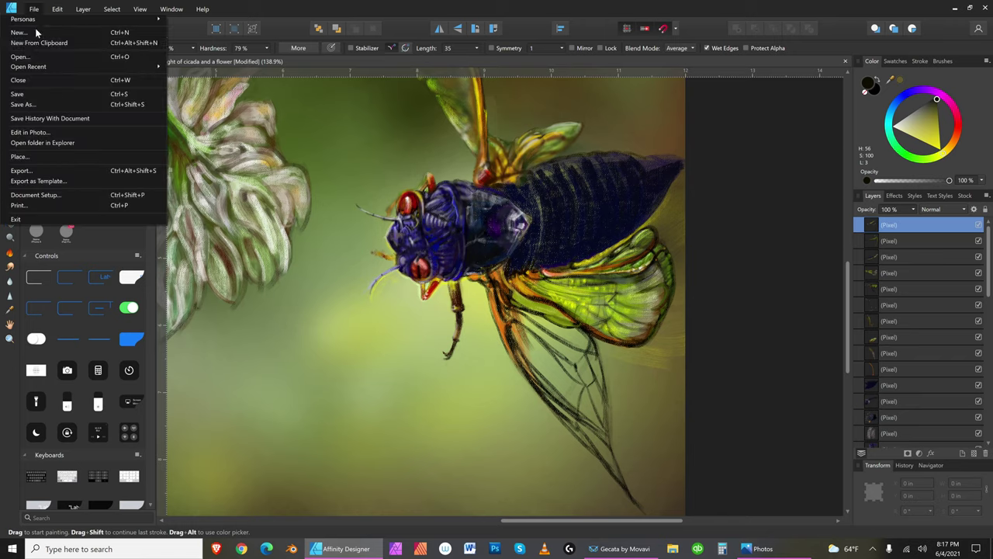
left_click(38, 83)
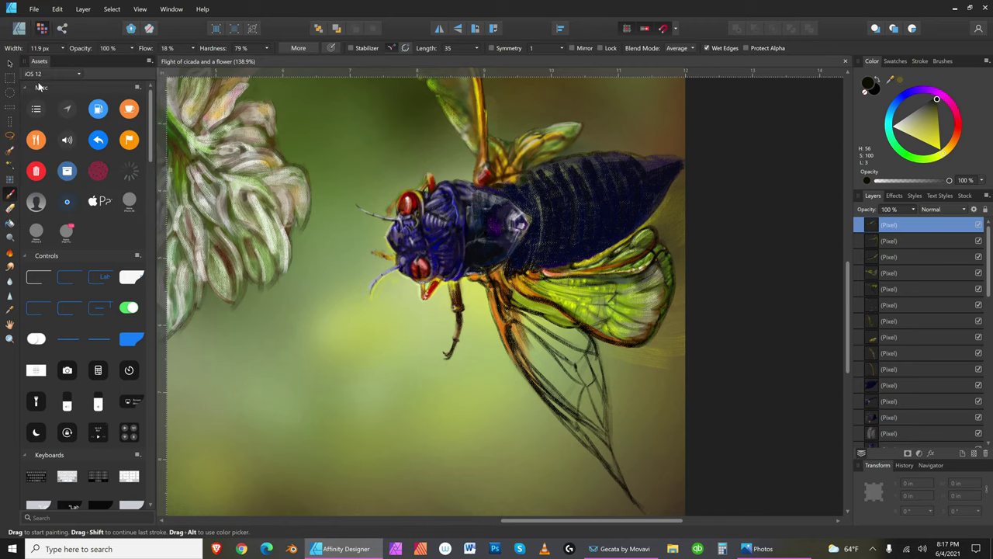
Step: Vary the brush size up to 14.3 px and paint near-black accents in the hind wing's upper area
key("bracketleft")
key("bracketleft")
key("bracketleft")
key("bracketright")
key("bracketright")
key("bracketright")
key("bracketright")
key("bracketright")
left_click_drag(633, 270, 626, 275)
Step: Switch the paint to bright yellow-green (H 70, S 93, L 63) and enlarge the brush for the hind wing
left_click(936, 155)
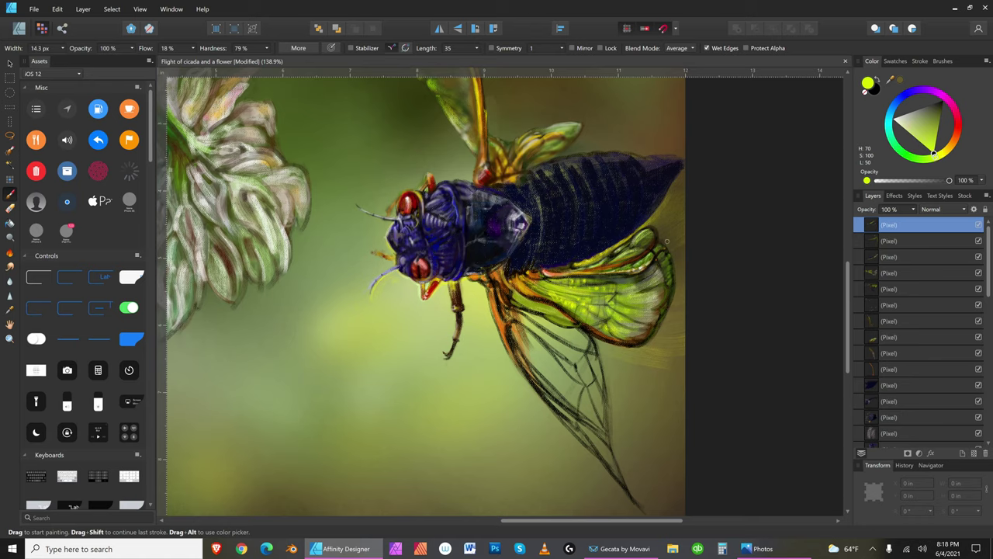
left_click_drag(933, 153, 921, 142)
key("bracketleft")
key("bracketright")
key("bracketright")
key("bracketright")
key("bracketleft")
key("bracketleft")
key("bracketright")
key("bracketright")
key("bracketright")
key("bracketright")
key("bracketright")
key("bracketright")
key("bracketright")
Step: Paint yellow-green highlights on the hind wing, varying the brush size down to 1.5 px, and save the document
key("bracketleft")
key("bracketleft")
key("bracketleft")
key("bracketleft")
key("bracketleft")
key("bracketleft")
key("bracketleft")
key("bracketleft")
key("bracketleft")
key("bracketleft")
key("bracketleft")
key("bracketleft")
key("bracketleft")
key("bracketleft")
key("bracketright")
key("bracketright")
key("bracketright")
key("bracketright")
key("bracketright")
key("bracketright")
key("bracketright")
key("bracketleft")
key("bracketleft")
key("bracketleft")
key("bracketleft")
key("bracketleft")
key("bracketleft")
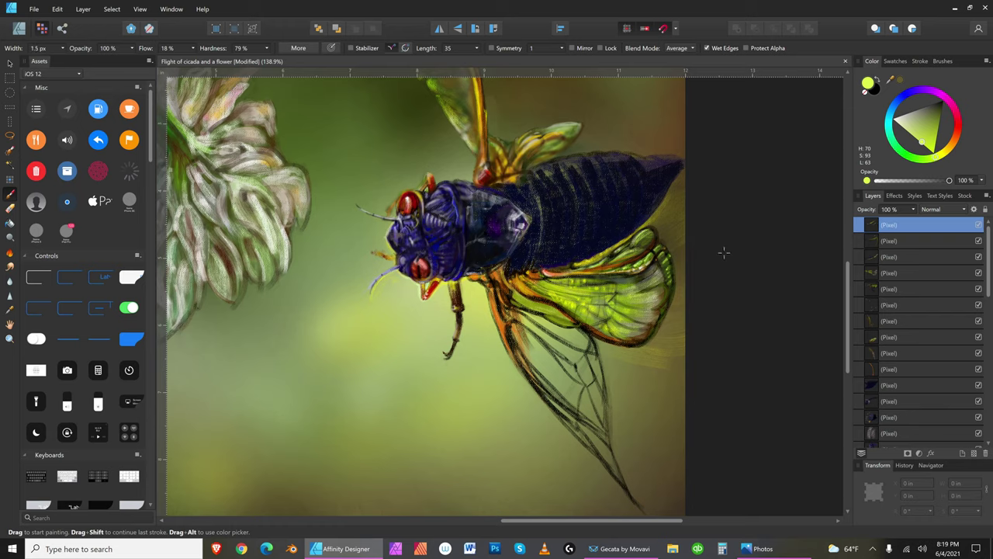
left_click(34, 11)
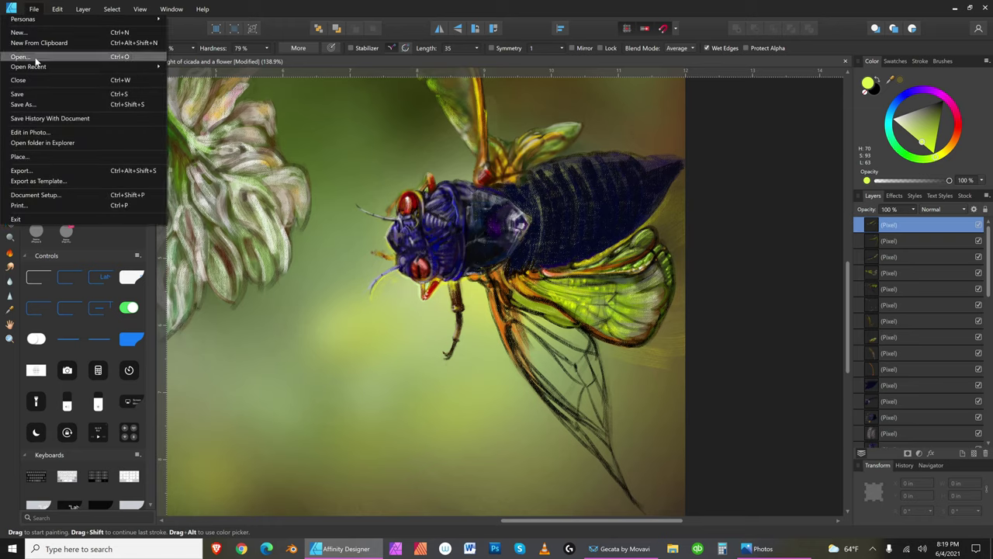
left_click(40, 93)
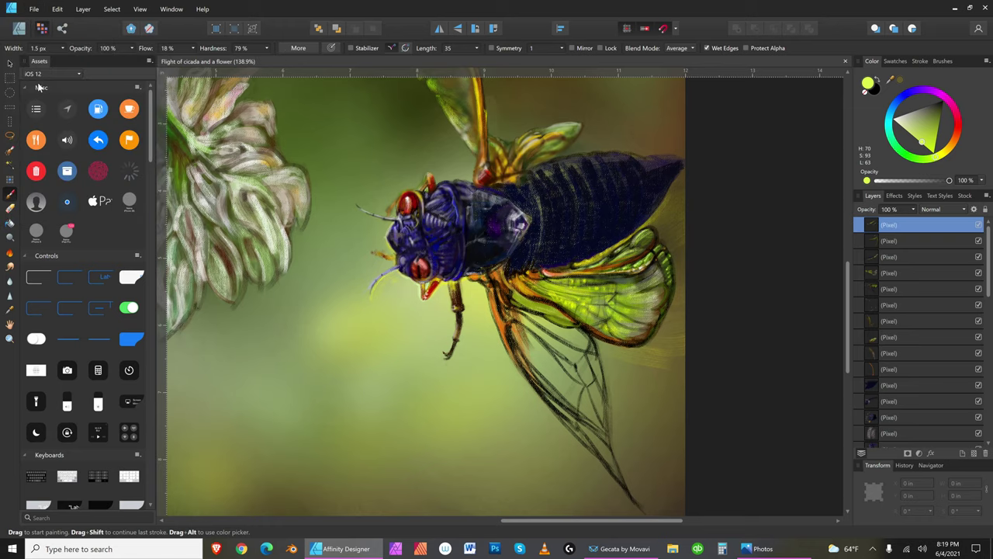
Step: Switch from yellow-green to a near-black olive paint (H 70, S 55, L 7) and enlarge the brush
key("bracketleft")
key("bracketright")
key("bracketleft")
key("bracketright")
key("bracketleft")
key("bracketright")
key("x")
key("bracketright")
key("bracketright")
key("bracketright")
key("bracketright")
key("bracketright")
key("bracketright")
key("bracketright")
key("bracketright")
key("bracketright")
key("bracketright")
key("bracketright")
key("bracketright")
key("bracketright")
key("bracketright")
key("bracketright")
key("bracketright")
key("bracketright")
key("bracketright")
Step: Adjust the brush to 10.8 px and dab dark olive paint on the hind wing's upper tip beside the abdomen
key("bracketleft")
key("bracketleft")
key("bracketleft")
key("bracketleft")
key("bracketleft")
key("bracketright")
key("bracketright")
left_click(656, 230)
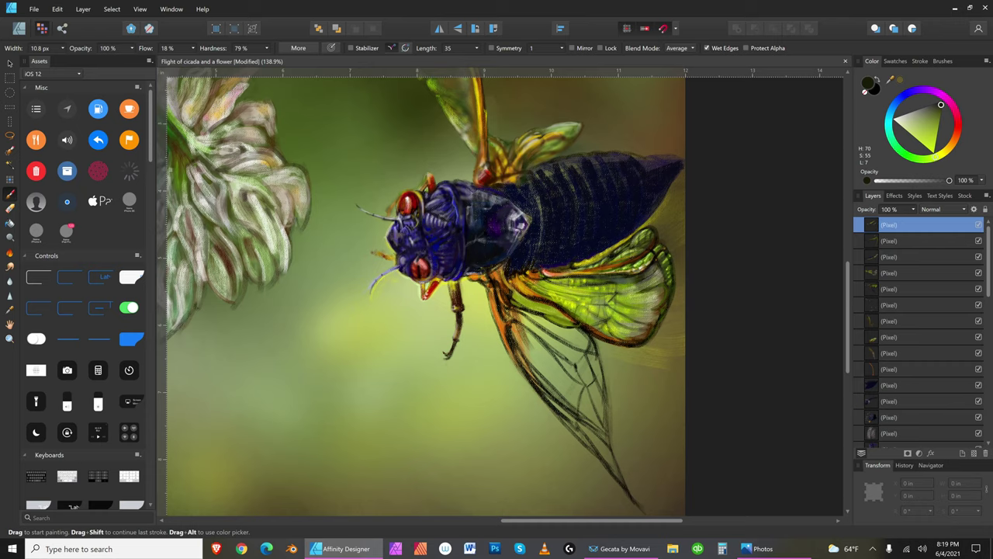
Step: Paint dark olive veins across the green hind wing, varying the brush size and finishing at 9.7 px
key("bracketleft")
key("bracketleft")
key("bracketleft")
key("bracketleft")
key("bracketleft")
key("bracketright")
key("bracketright")
key("bracketleft")
key("bracketleft")
key("bracketleft")
key("bracketleft")
key("bracketleft")
left_click(551, 284)
key("bracketleft")
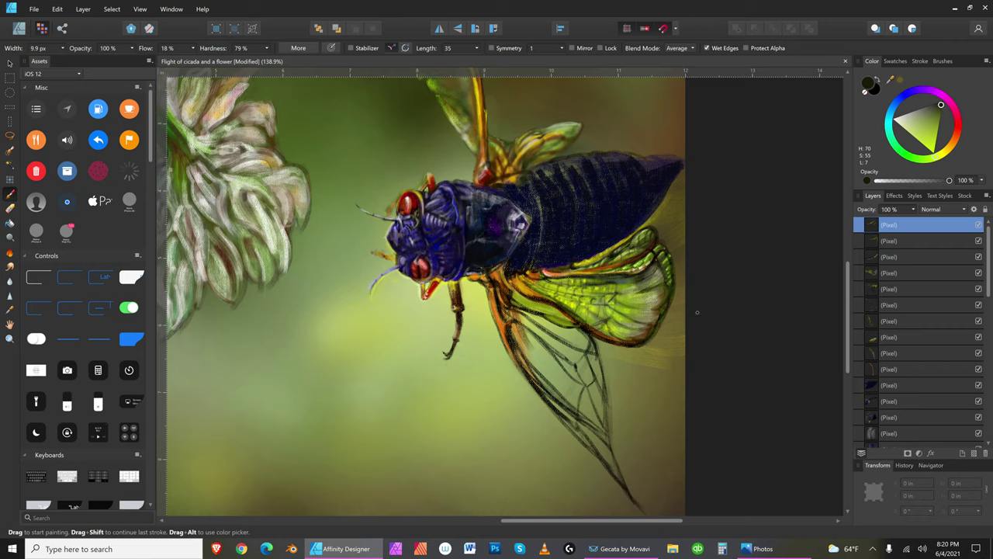
key("bracketright")
key("bracketleft")
Step: Save the painting and save it again with Save As under its existing name, Flight of cicada and a flower.afdesign
left_click(34, 8)
left_click(31, 96)
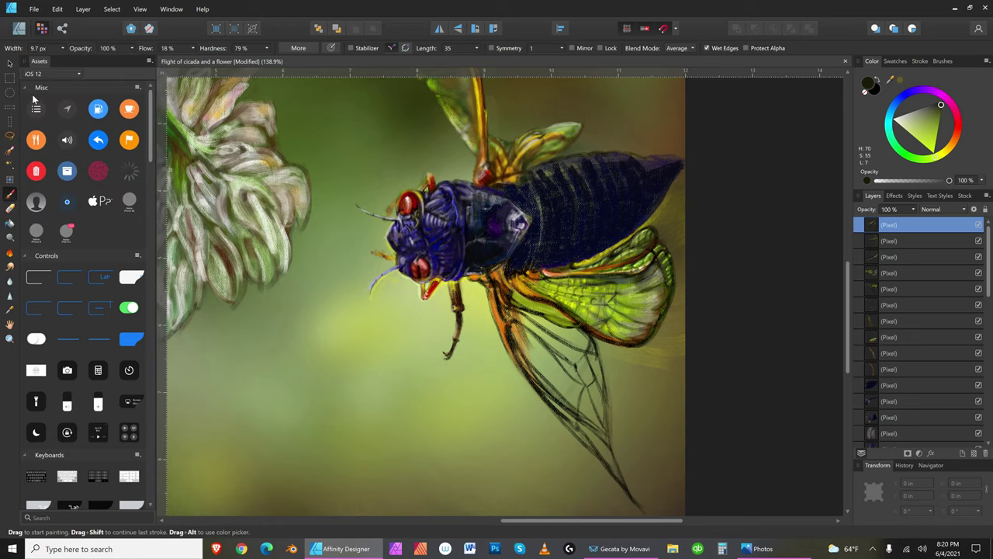
left_click(34, 9)
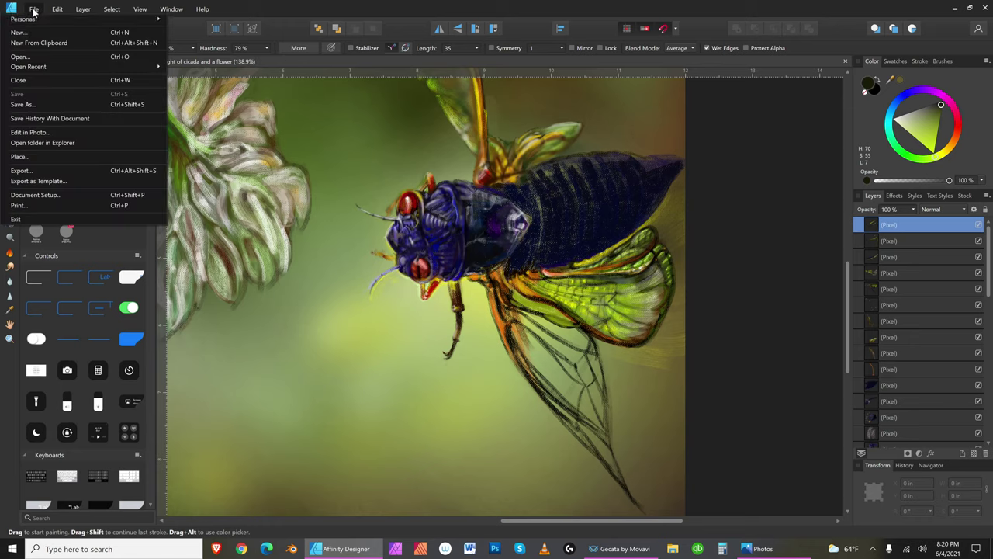
left_click(32, 104)
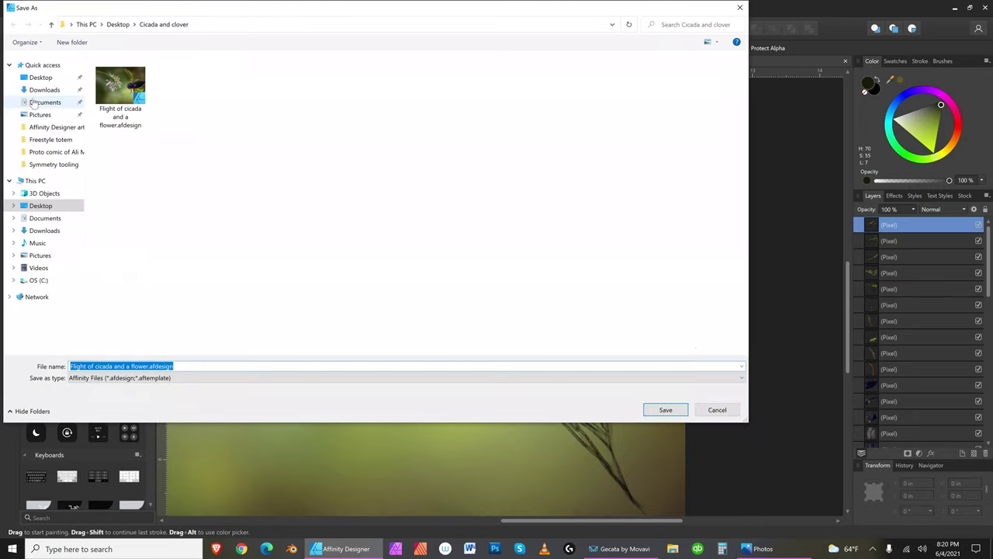
left_click(683, 409)
Step: Paint dark olive veins near the base of the lower transparent forewing with a brush of about 10.4 px
left_click(543, 318)
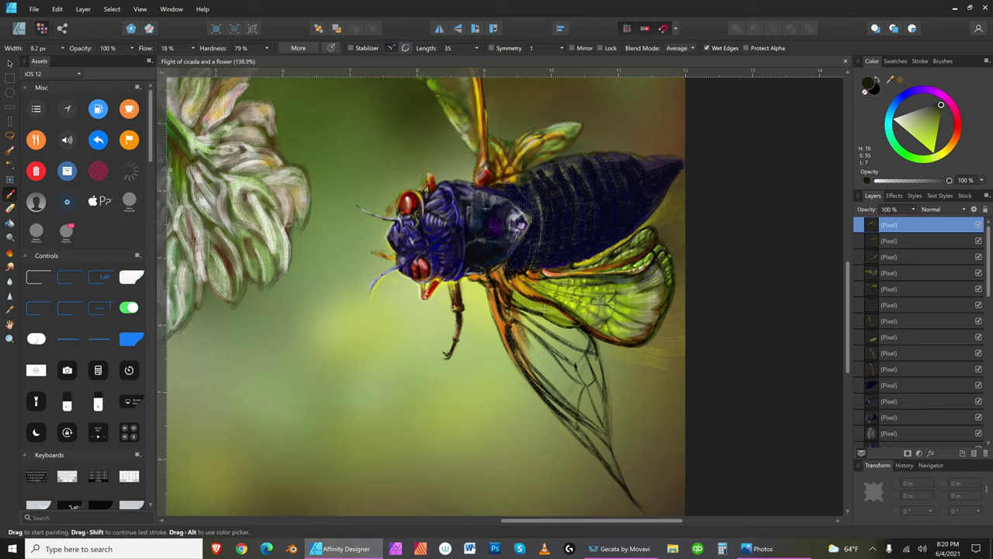
key("bracketleft")
left_click(10, 325)
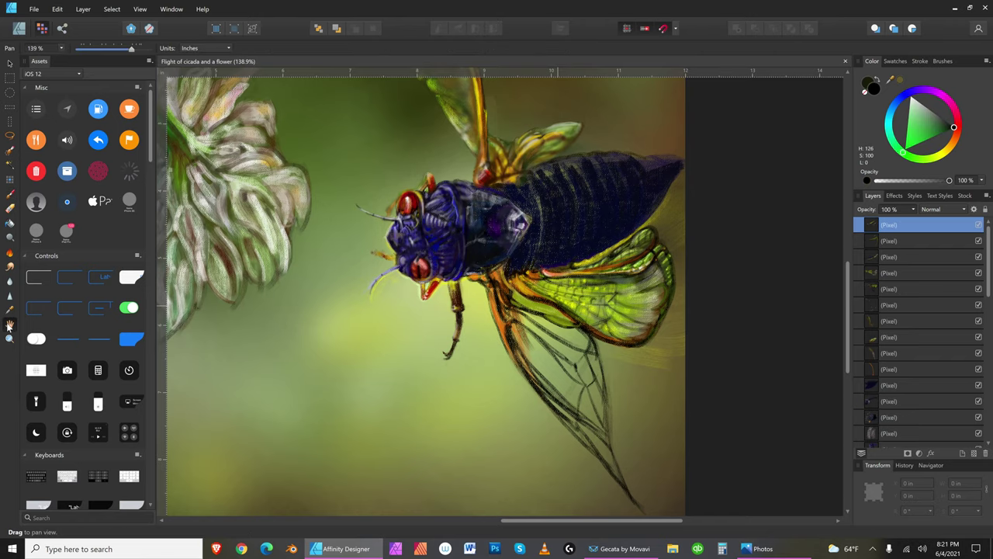
left_click_drag(681, 229, 741, 367)
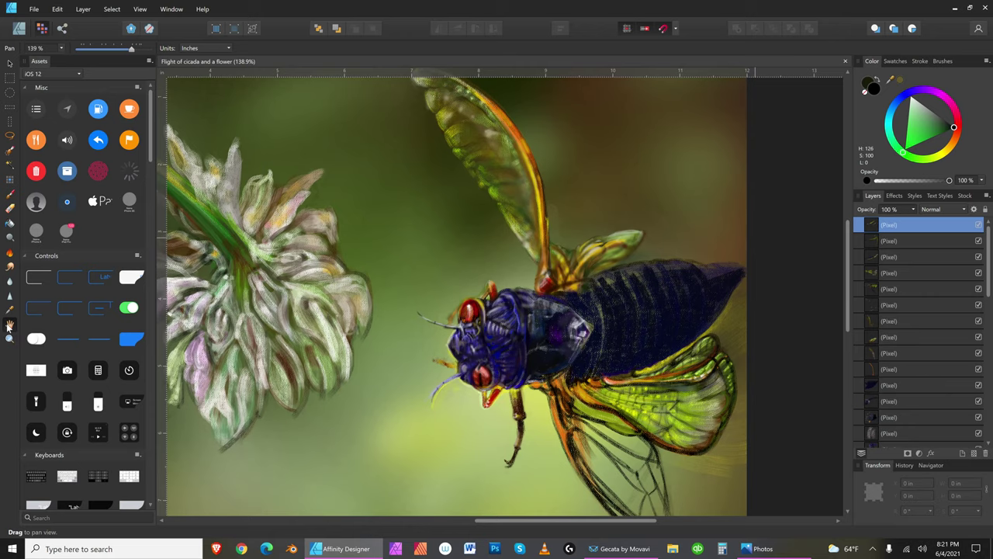
mouse_move(670, 400)
left_mouse_down()
mouse_move(634, 377)
mouse_move(588, 298)
left_mouse_up()
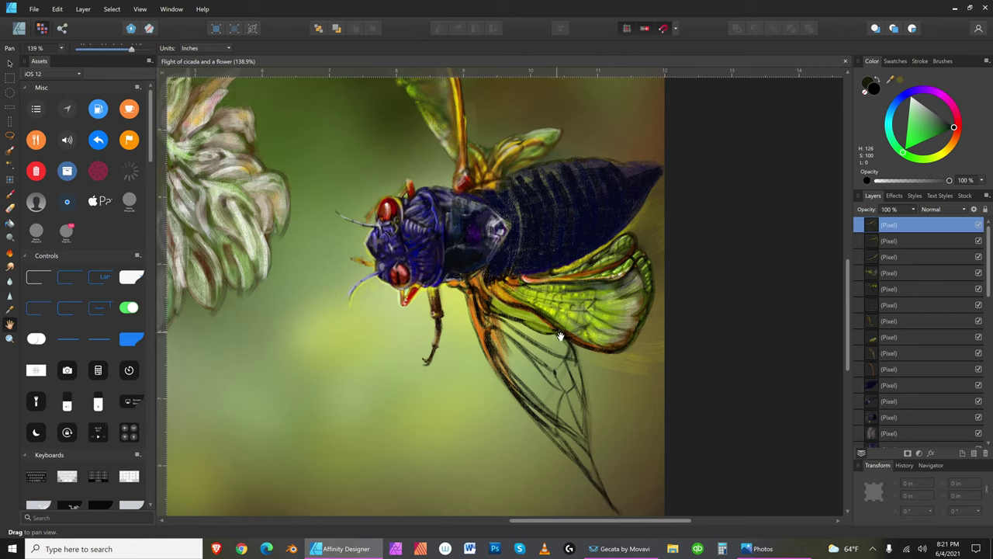
left_click(10, 193)
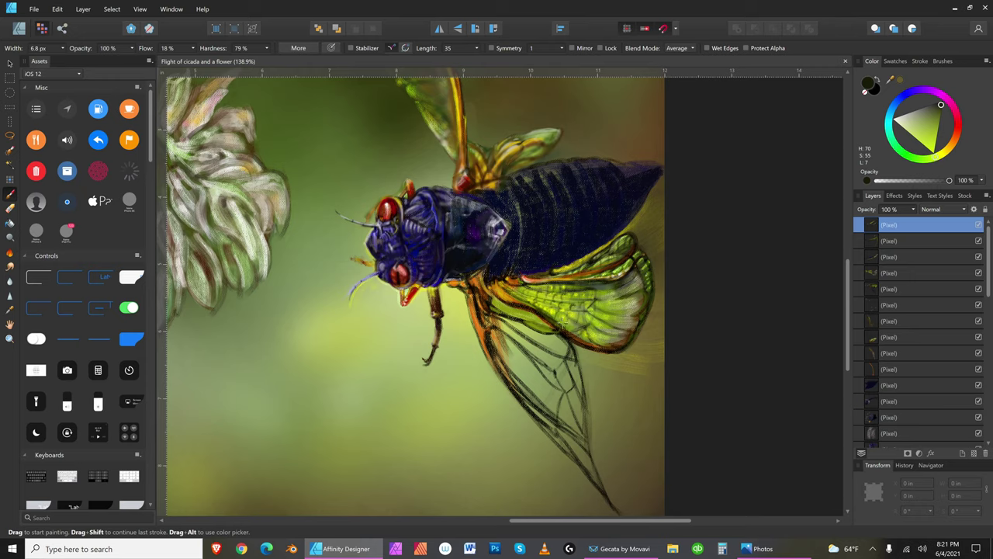
key("bracketright")
key("bracketright")
key("bracketright")
left_click_drag(561, 356, 557, 366)
left_click_drag(553, 359, 547, 366)
left_click_drag(515, 326, 500, 325)
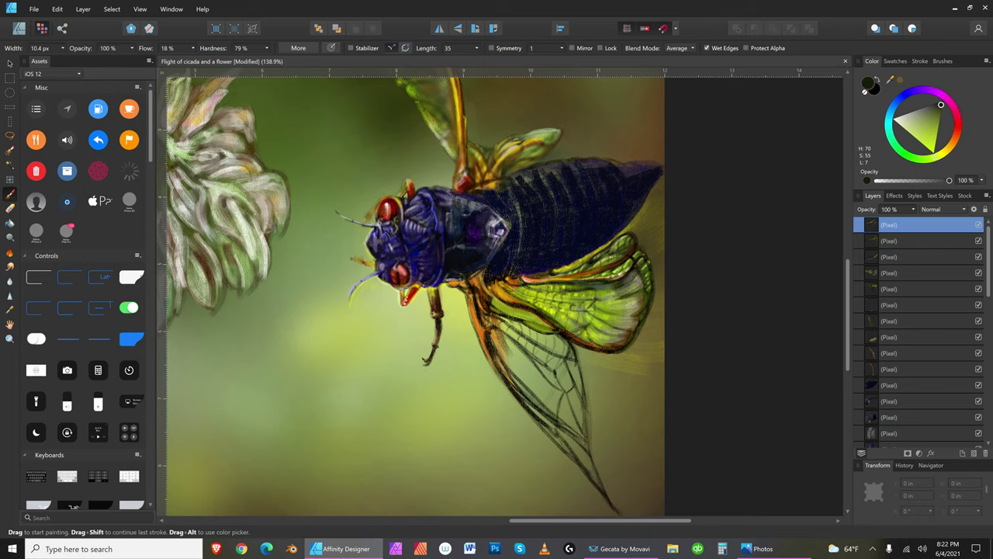
Step: Add dark veins along the lower forewing's inner edge, varying the brush size and finishing at 12.3 px
left_click_drag(573, 342, 574, 383)
left_click_drag(567, 352, 556, 355)
key("bracketright")
key("bracketright")
key("bracketright")
key("bracketright")
key("bracketleft")
key("bracketleft")
key("bracketleft")
key("bracketleft")
key("bracketleft")
key("bracketright")
key("bracketleft")
key("bracketright")
key("bracketright")
key("bracketright")
Step: Paint rows of curved cross-veins through the middle of the lower forewing and reduce the brush to 6.4 px
mouse_move(501, 331)
left_mouse_down()
mouse_move(520, 380)
mouse_move(555, 404)
left_mouse_up()
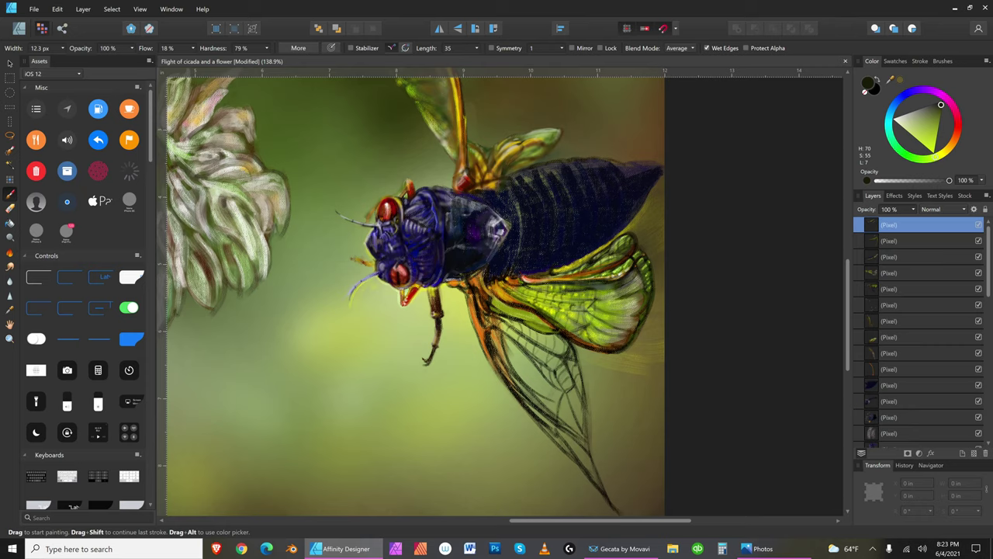
mouse_move(507, 342)
left_mouse_down()
mouse_move(526, 355)
mouse_move(536, 393)
mouse_move(541, 380)
mouse_move(559, 402)
left_mouse_up()
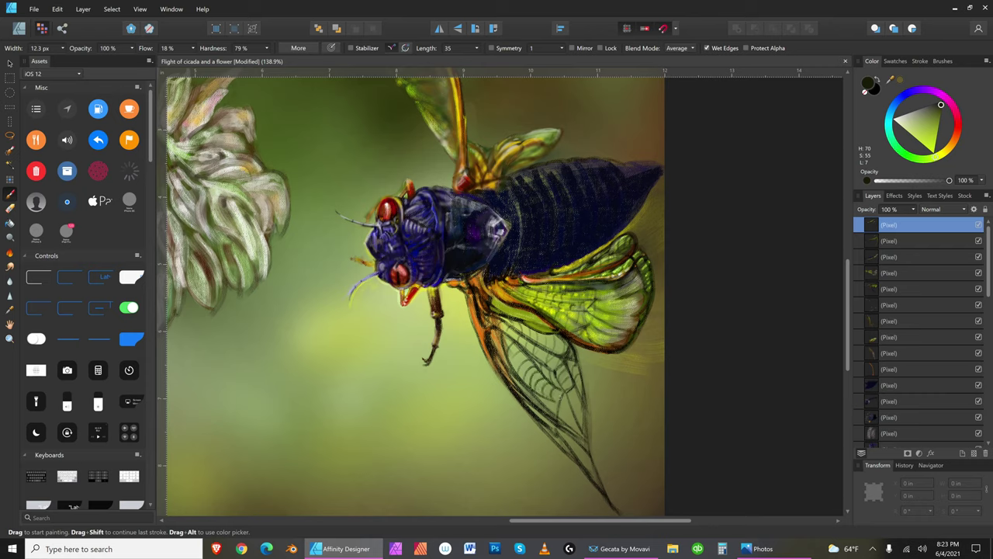
left_click_drag(567, 368, 570, 378)
mouse_move(568, 405)
left_mouse_down()
mouse_move(559, 423)
mouse_move(569, 406)
mouse_move(580, 418)
mouse_move(544, 406)
left_mouse_up()
key("bracketleft")
key("bracketleft")
key("bracketleft")
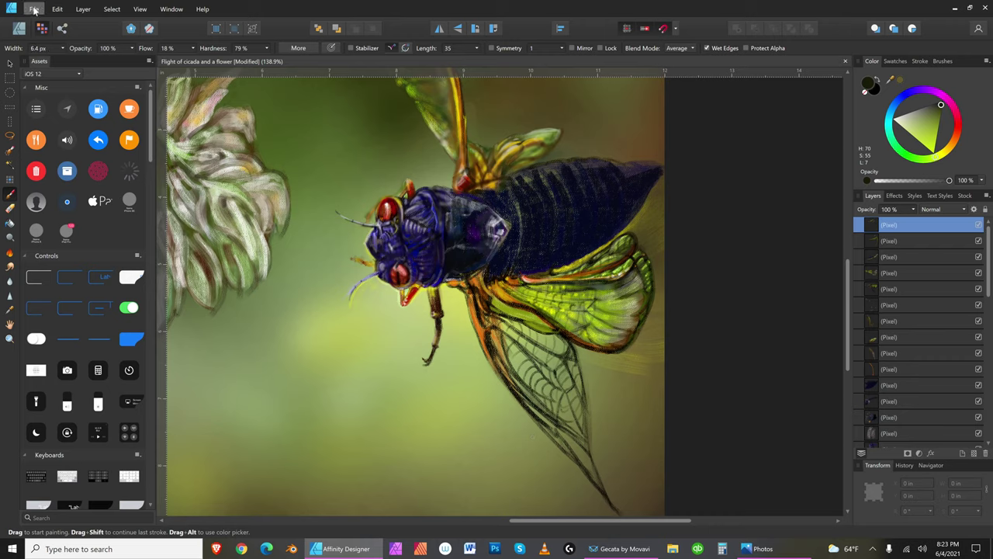
Step: Save the painting and reduce the brush width to 1.1 px
left_click(34, 9)
left_click(35, 92)
key("bracketleft")
key("bracketleft")
key("bracketleft")
key("bracketleft")
key("bracketleft")
key("bracketleft")
key("bracketleft")
key("bracketleft")
key("bracketleft")
key("bracketleft")
key("bracketleft")
key("bracketright")
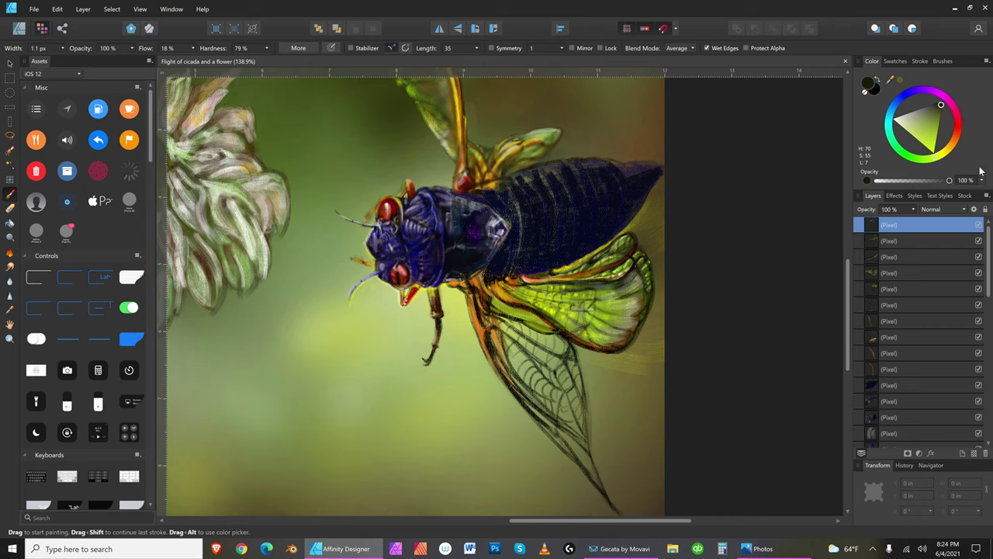
Step: Dab dark olive detail onto the base of the lower forewing while varying the brush size, finishing at 7.4 px
key("bracketleft")
key("bracketright")
key("bracketright")
key("bracketright")
key("bracketleft")
key("bracketleft")
key("bracketleft")
key("bracketleft")
key("bracketleft")
key("bracketleft")
key("bracketleft")
key("bracketleft")
key("bracketleft")
key("bracketleft")
key("bracketleft")
key("bracketright")
key("bracketright")
key("bracketright")
key("bracketright")
key("bracketright")
key("bracketright")
key("bracketright")
key("bracketright")
key("bracketright")
left_click(486, 323)
key("bracketright")
key("bracketright")
key("bracketright")
key("bracketright")
key("bracketright")
key("bracketright")
left_click(485, 311)
left_click(489, 323)
left_click(488, 321)
left_click(488, 323)
key("bracketleft")
key("bracketleft")
Step: Set the brush colour to burnt orange (H 28, S 100, L 30) and enlarge the brush to 19.3 px
left_click(953, 147)
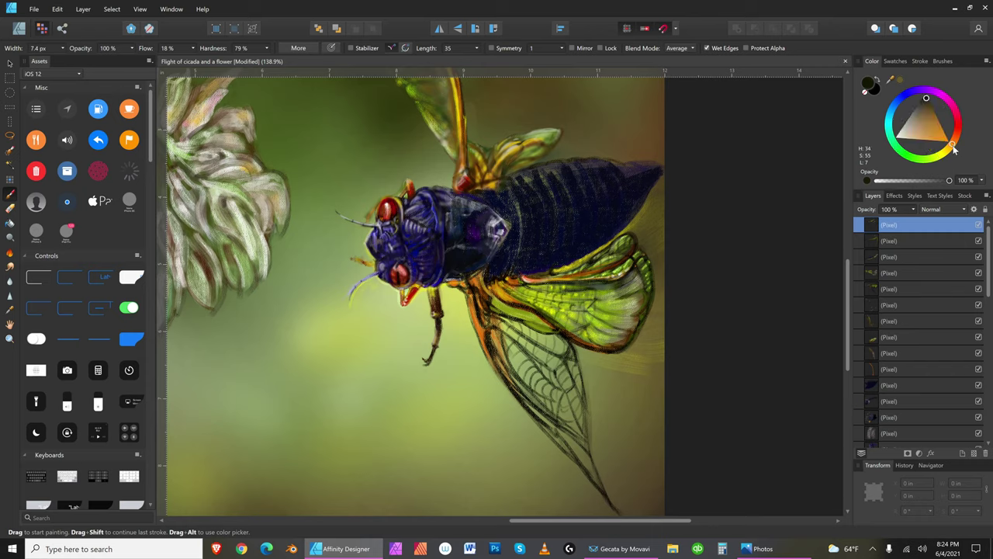
left_click(956, 145)
left_click_drag(934, 122, 949, 107)
key("bracketright")
key("[")
key("]")
key("]")
key("]")
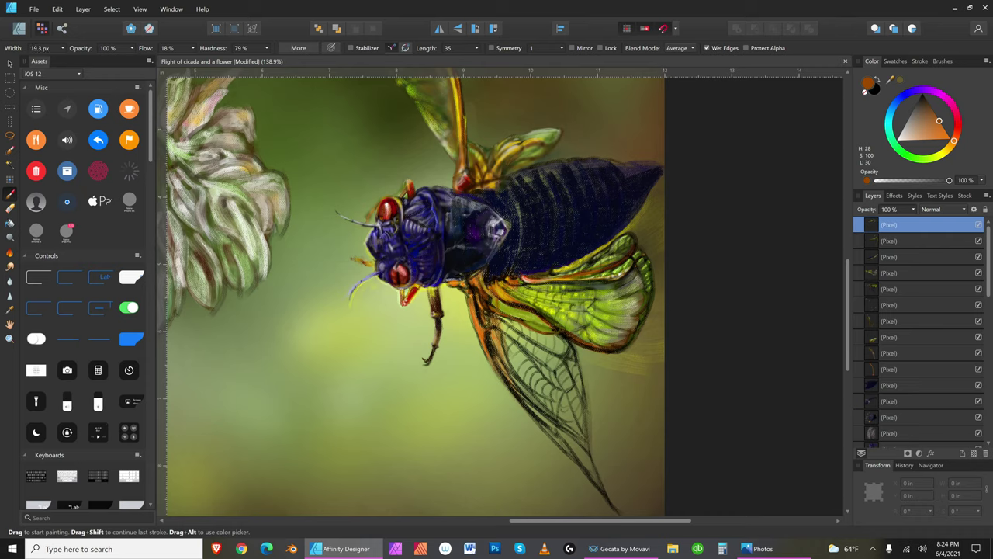
Step: Change the brush colour to black and adjust the brush width to 15 px
left_click(923, 95)
key("bracketleft")
left_click(927, 96)
key("bracketleft")
key("bracketleft")
key("bracketleft")
key("bracketleft")
key("bracketleft")
key("bracketleft")
key("bracketleft")
key("bracketleft")
key("bracketleft")
key("bracketleft")
key("bracketleft")
key("bracketleft")
key("bracketleft")
key("bracketleft")
key("bracketleft")
key("bracketleft")
key("bracketleft")
key("bracketleft")
key("bracketleft")
key("bracketleft")
key("bracketright")
key("bracketright")
key("bracketright")
key("bracketright")
key("bracketright")
key("bracketright")
key("bracketright")
key("bracketright")
key("bracketright")
key("bracketright")
key("bracketright")
key("bracketright")
key("bracketright")
key("bracketright")
key("bracketright")
key("bracketright")
key("bracketright")
key("bracketright")
key("bracketleft")
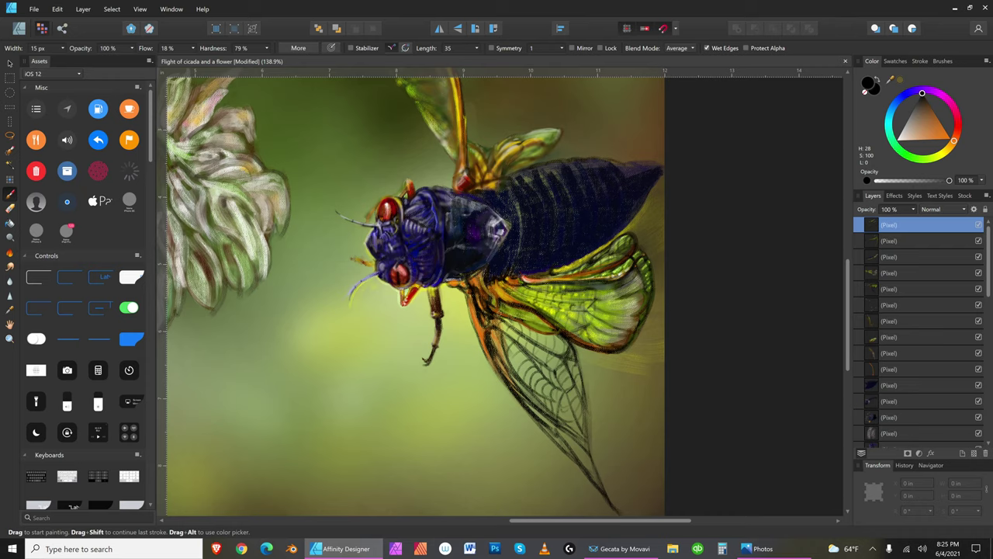
Step: Paint black accents along the veins at the base of the lower forewing and save the painting
left_click_drag(491, 311, 526, 326)
key("bracketleft")
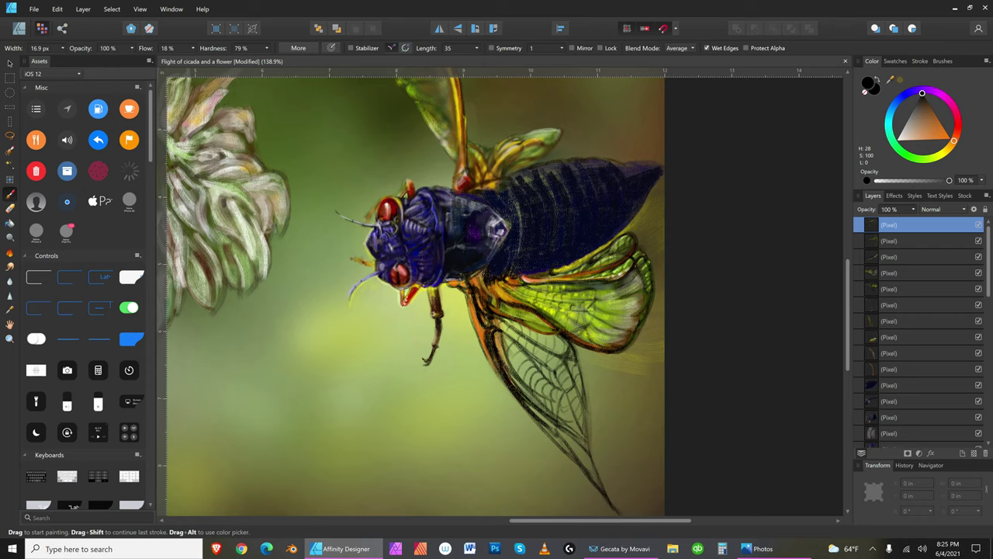
key("bracketleft")
key("bracketleft")
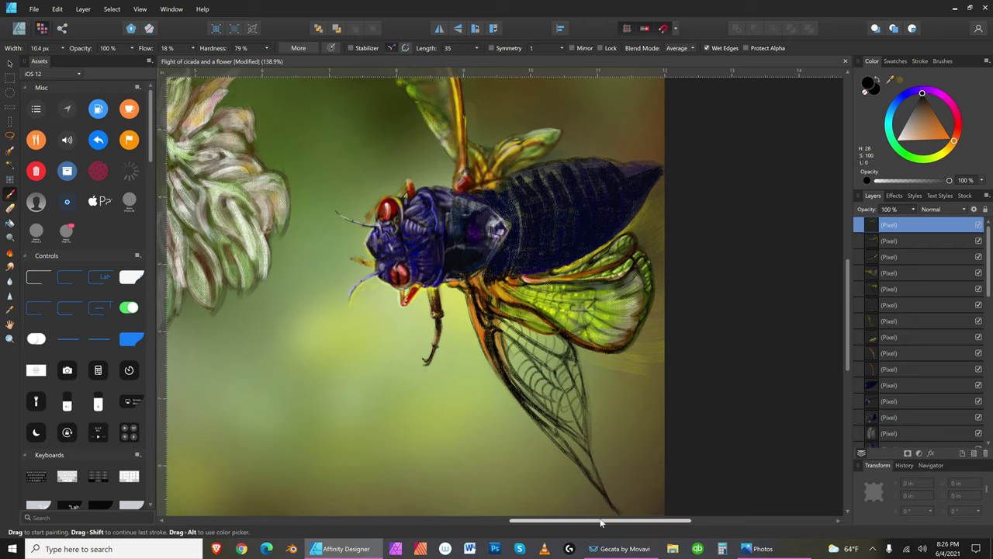
left_click(34, 9)
left_click(31, 94)
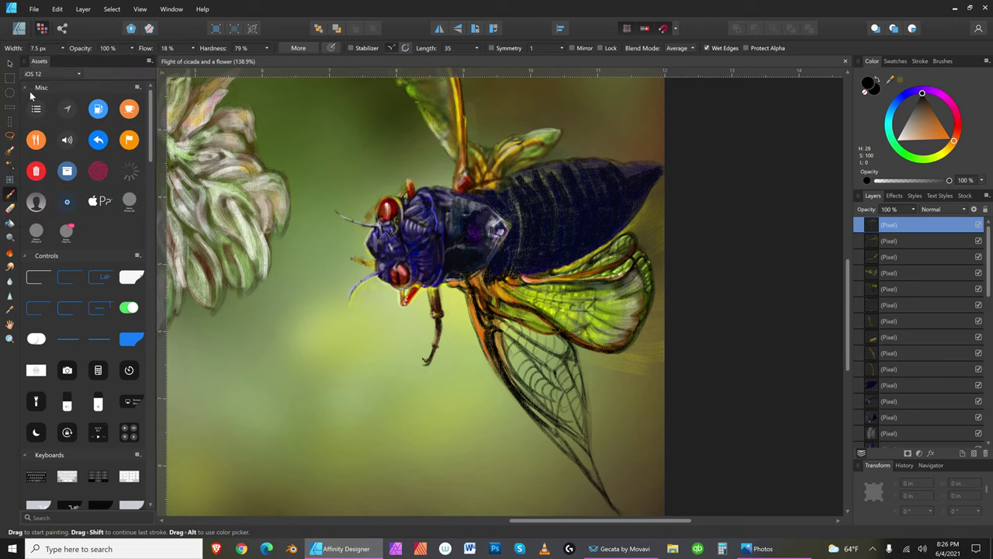
Step: Set the brush colour to bright orange (H 37, S 100, L 50) and enlarge the brush to 25.8 px
key("bracketleft")
left_click_drag(955, 142, 951, 143)
key("bracketright")
key("bracketright")
key("bracketright")
key("bracketright")
key("bracketright")
key("bracketright")
key("bracketright")
key("bracketright")
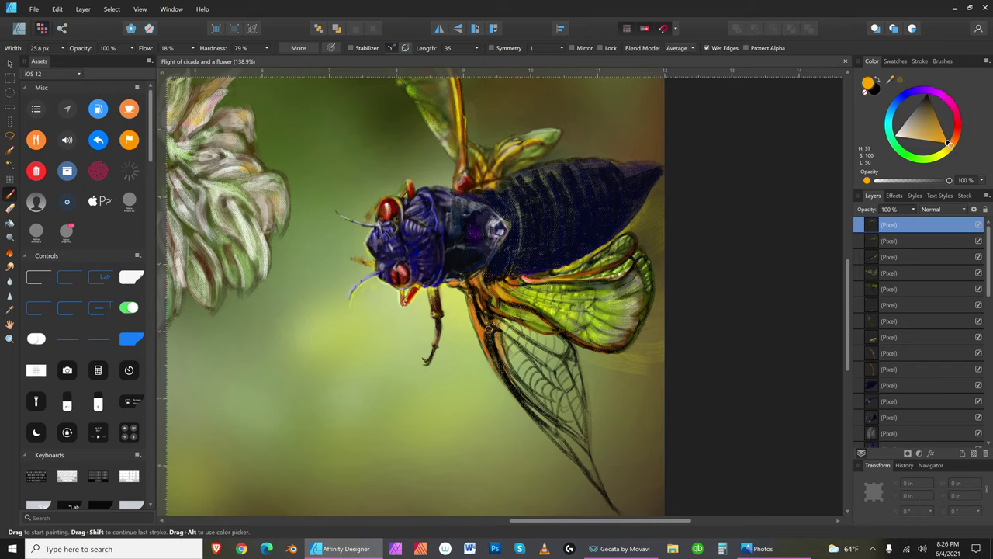
Step: Paint orange along the outer edge of the lower forewing and reduce the brush to 21.9 px
left_click_drag(489, 335, 497, 363)
mouse_move(521, 399)
left_mouse_down()
mouse_move(496, 358)
mouse_move(524, 402)
left_mouse_up()
key("bracketleft")
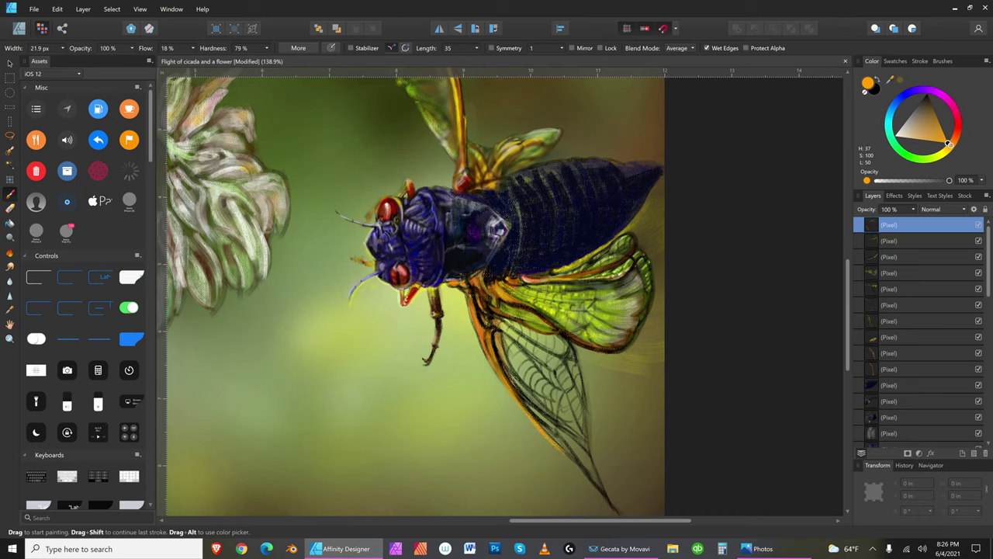
Step: Refine the lower forewing's orange edge with varied brush sizes, finishing at 10.7 px, and save the painting
key("bracketleft")
key("bracketleft")
key("bracketleft")
key("bracketleft")
key("bracketleft")
key("bracketleft")
key("bracketleft")
key("bracketright")
key("bracketleft")
key("bracketleft")
key("bracketright")
key("bracketright")
key("bracketright")
key("bracketright")
key("bracketright")
key("bracketleft")
key("bracketleft")
key("bracketleft")
key("bracketleft")
key("bracketleft")
key("bracketleft")
key("bracketright")
key("bracketright")
key("bracketright")
key("bracketright")
key("bracketright")
key("bracketright")
key("bracketright")
key("bracketright")
key("bracketright")
key("bracketright")
key("bracketright")
key("bracketright")
key("bracketright")
key("bracketright")
left_click(34, 9)
left_click(31, 94)
Step: Set the brush to green (H 119), pick dark shades of it, and resize the brush for shading the lower forewing
left_click(905, 155)
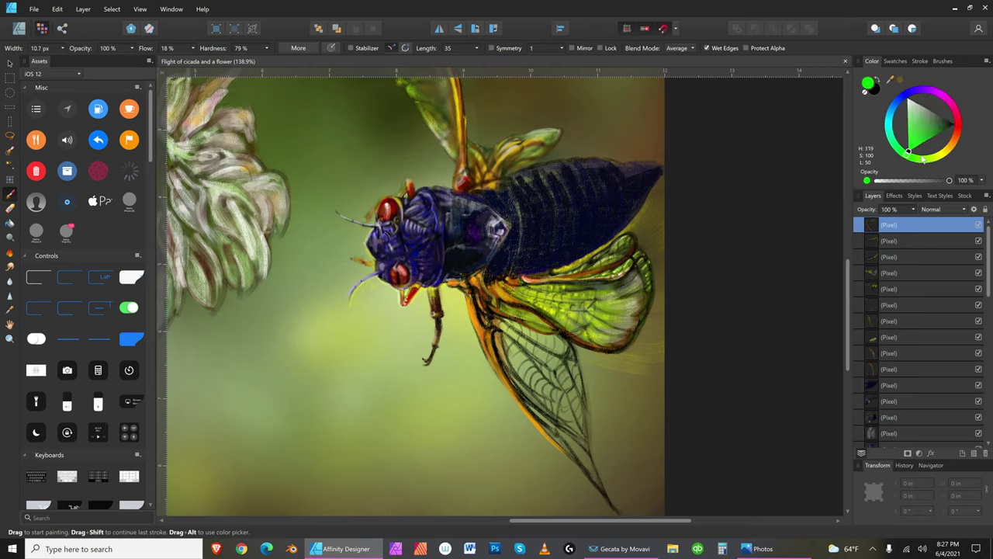
left_click(953, 126)
left_click(953, 124)
left_click(943, 129)
key("bracketright")
key("bracketleft")
key("bracketleft")
key("bracketleft")
key("bracketright")
key("bracketright")
key("bracketright")
key("bracketright")
Step: Pick brighter shades of the green and enlarge the brush for colouring the lower forewing
left_click(935, 136)
mouse_move(934, 136)
left_mouse_down()
mouse_move(923, 150)
mouse_move(910, 134)
left_mouse_up()
key("bracketright")
key("bracketleft")
key("bracketleft")
key("bracketleft")
key("bracketright")
key("bracketright")
key("bracketright")
key("bracketright")
key("bracketright")
key("bracketright")
key("bracketright")
key("bracketright")
key("bracketright")
key("bracketright")
key("bracketright")
key("bracketleft")
key("bracketleft")
Step: Set the brush to black (H 119, S 100, L 0), darken the lower forewing's inner base and set the width to 14.4 px
left_click(953, 122)
key("bracketleft")
key("bracketleft")
key("bracketleft")
key("bracketleft")
key("bracketleft")
key("bracketleft")
key("bracketleft")
key("bracketleft")
key("bracketleft")
key("bracketleft")
key("bracketleft")
left_click_drag(546, 327, 544, 319)
key("bracketright")
key("bracketright")
key("bracketright")
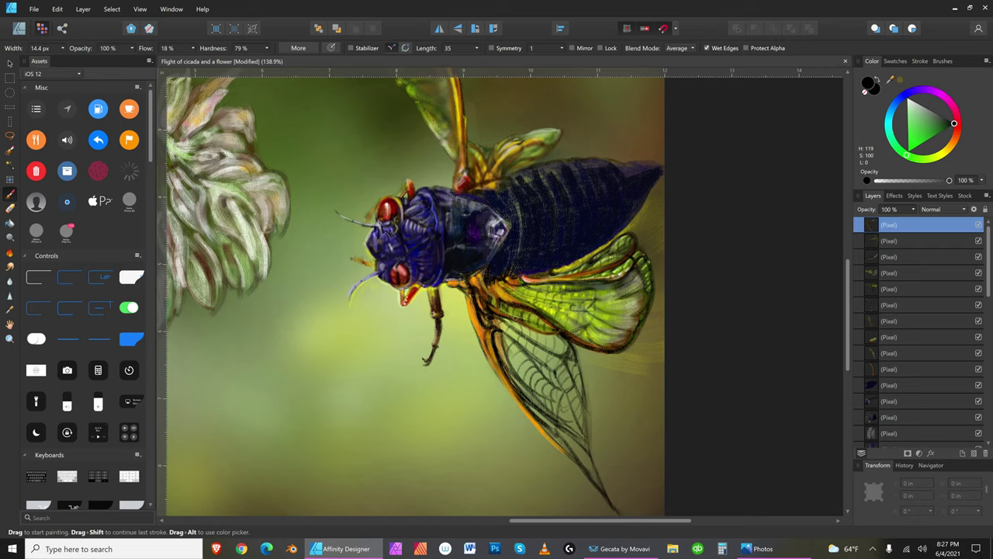
Step: Refine the black detail on the lower forewing using varied brush sizes
key("bracketleft")
key("bracketleft")
key("bracketleft")
key("bracketleft")
key("bracketleft")
key("bracketleft")
key("bracketright")
key("bracketright")
key("bracketright")
key("bracketright")
key("bracketright")
key("bracketright")
key("bracketright")
Step: Switch the brush to a very pale green and vary its size for highlights on the lower forewing
left_click(915, 104)
key("bracketright")
key("bracketright")
key("bracketright")
key("bracketleft")
key("bracketleft")
key("bracketleft")
key("bracketleft")
key("bracketright")
key("bracketleft")
key("bracketleft")
key("bracketleft")
key("bracketleft")
key("bracketright")
key("bracketright")
key("bracketright")
key("bracketright")
key("bracketright")
Step: Set the brush colour to bright yellow (H 56, S 100, L 50) and vary the brush width around 24.6 px
left_click(946, 155)
key("bracketleft")
key("bracketleft")
key("bracketleft")
key("bracketleft")
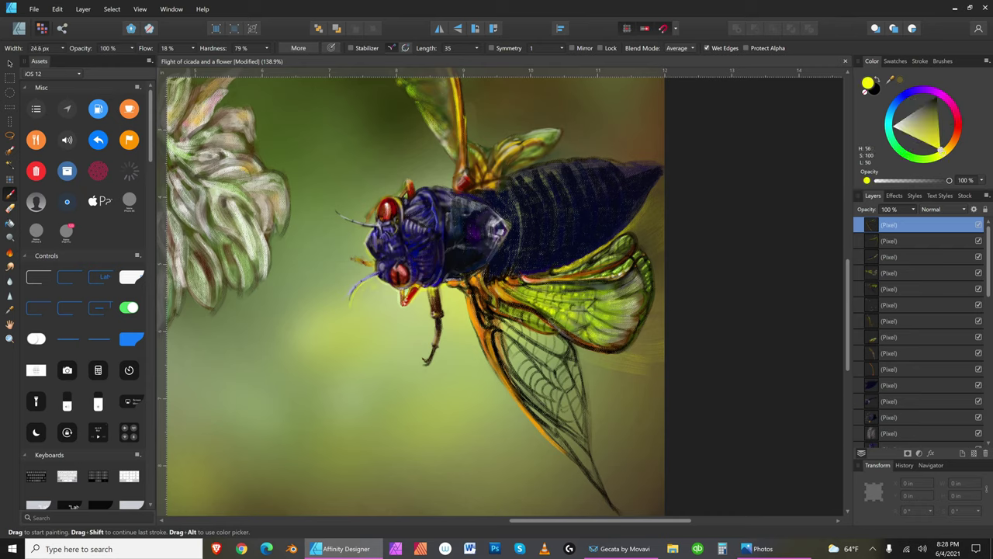
key("bracketright")
key("bracketright")
key("bracketright")
key("bracketright")
key("bracketright")
key("bracketright")
key("bracketright")
key("bracketleft")
Step: Switch the brush to near-black and vary its size for dark touches on the lower forewing
left_click(938, 99)
key("bracketleft")
key("bracketleft")
key("bracketleft")
key("bracketright")
key("bracketright")
key("bracketright")
key("bracketright")
key("bracketright")
key("bracketright")
key("bracketleft")
key("bracketleft")
Step: Set the brush colour to yellow (H 56, S 90, L 48) and the brush width to 16 px
left_click(940, 146)
key("bracketright")
key("bracketleft")
key("bracketleft")
key("bracketleft")
key("bracketleft")
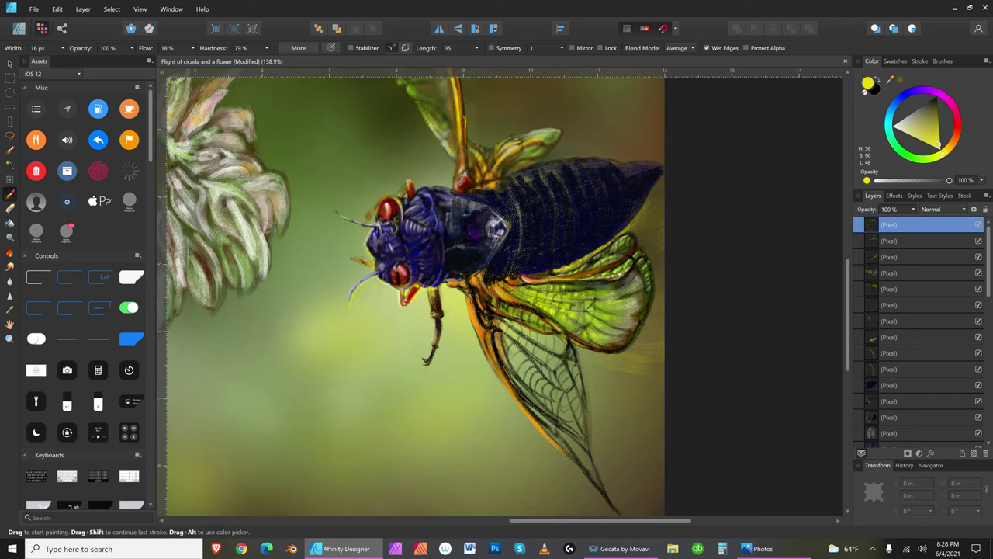
Step: Paint light yellow-green (H 87, S 79, L 65) on the upper inner part of the lower forewing and reduce the brush size
left_click(923, 160)
left_click_drag(919, 138, 927, 134)
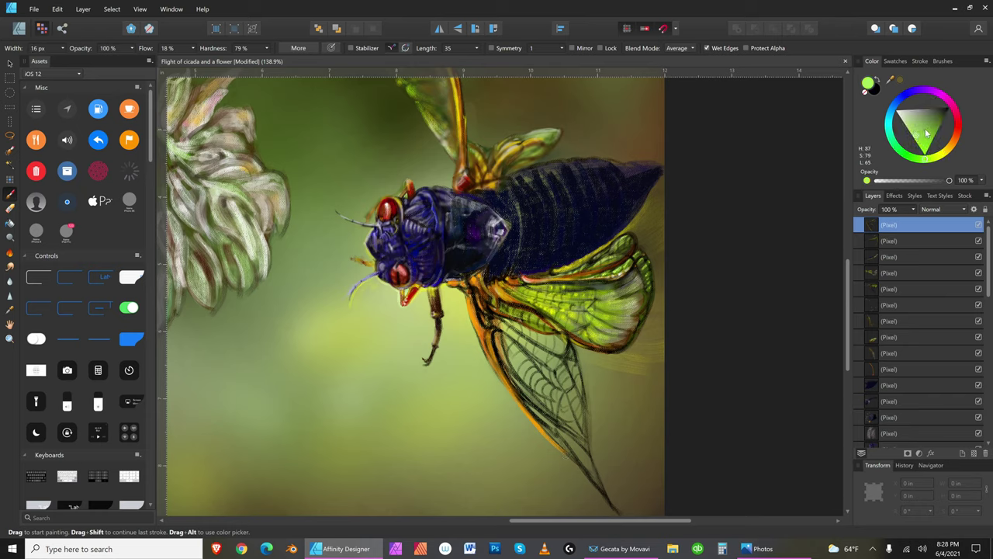
mouse_move(564, 336)
left_mouse_down()
mouse_move(559, 344)
mouse_move(542, 319)
left_mouse_up()
key("bracketleft")
key("bracketleft")
key("bracketleft")
Step: Lighten the yellow-green brush colour to H 87, S 78, L 76 and set the brush width to 8.6 px
left_click_drag(916, 125, 910, 130)
key("bracketright")
key("bracketleft")
key("bracketleft")
key("bracketleft")
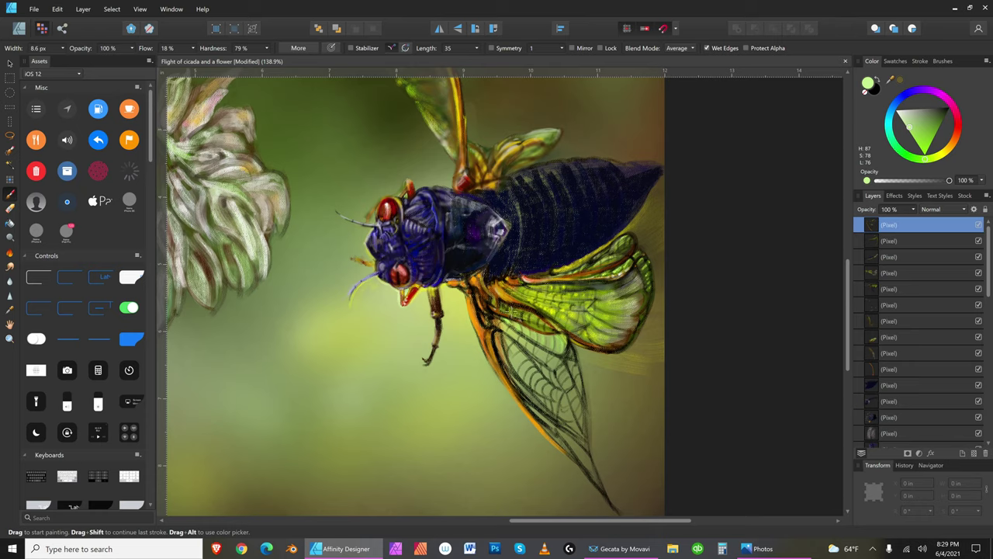
Step: Enlarge the light yellow-green brush for broader touches where the lower wings meet
key("bracketright")
key("bracketright")
key("bracketright")
key("bracketright")
key("bracketright")
key("bracketright")
key("bracketright")
Step: Switch the brush to dark green (H 87, S 51, L 11) and vary its width around 24 px for shading on the lower wings
left_click(944, 114)
key("bracketright")
key("bracketright")
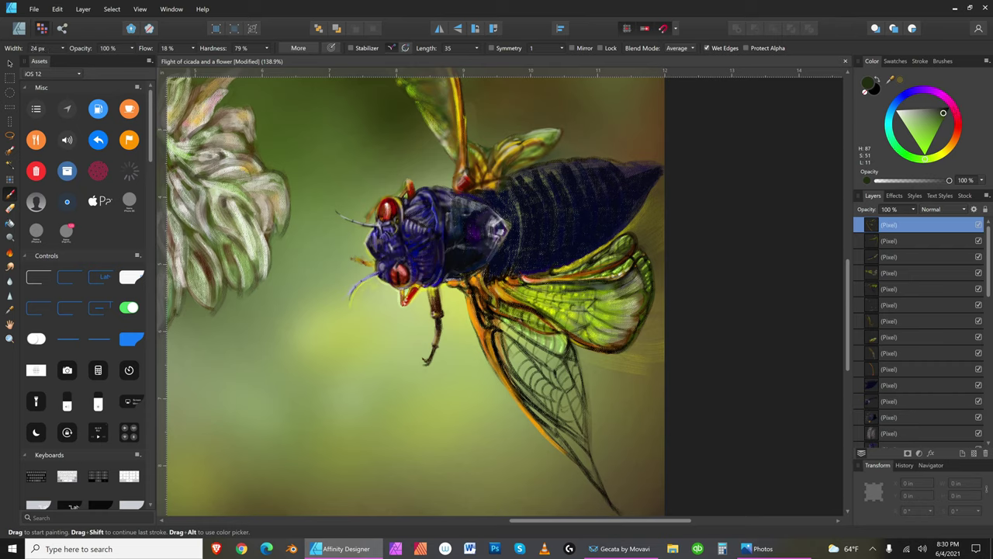
key("bracketright")
key("bracketright")
key("bracketright")
key("bracketleft")
key("bracketleft")
key("bracketleft")
key("bracketleft")
key("bracketleft")
Step: Change the brush colour to dark orange-brown (H 28, S 100, L 16) and adjust the width around 14.8 px
left_click(954, 141)
left_click(930, 107)
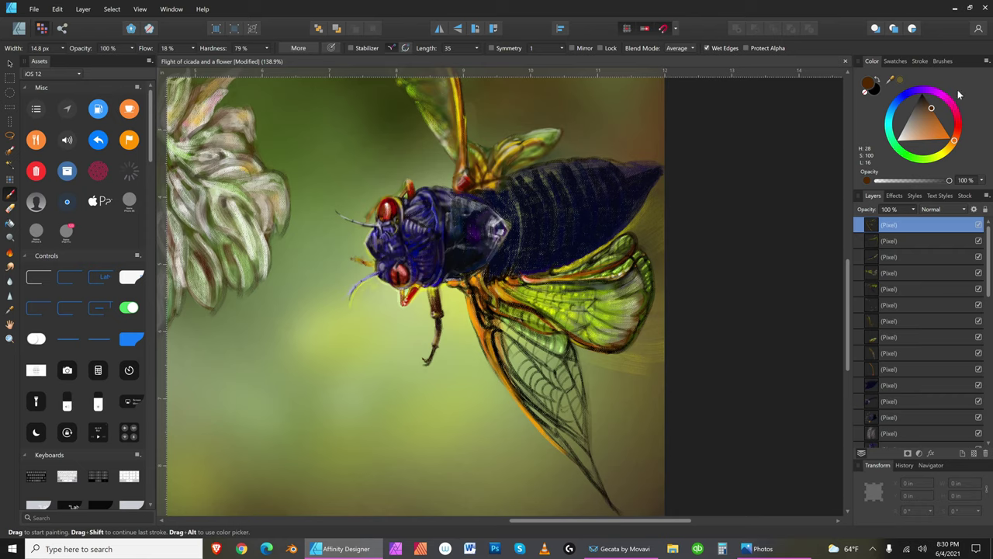
key("bracketright")
key("bracketright")
key("bracketleft")
key("bracketleft")
Step: Darken the brush to near-black (H 28, S 100, L 3) and vary its width for shadow touches where the lower wings meet
left_click(923, 96)
key("bracketleft")
key("bracketright")
key("bracketright")
key("bracketright")
key("bracketright")
key("bracketright")
key("bracketright")
key("bracketright")
key("bracketright")
key("bracketright")
key("bracketleft")
key("bracketleft")
key("bracketleft")
key("bracketleft")
key("bracketleft")
key("bracketleft")
key("bracketleft")
key("bracketleft")
key("bracketleft")
key("bracketleft")
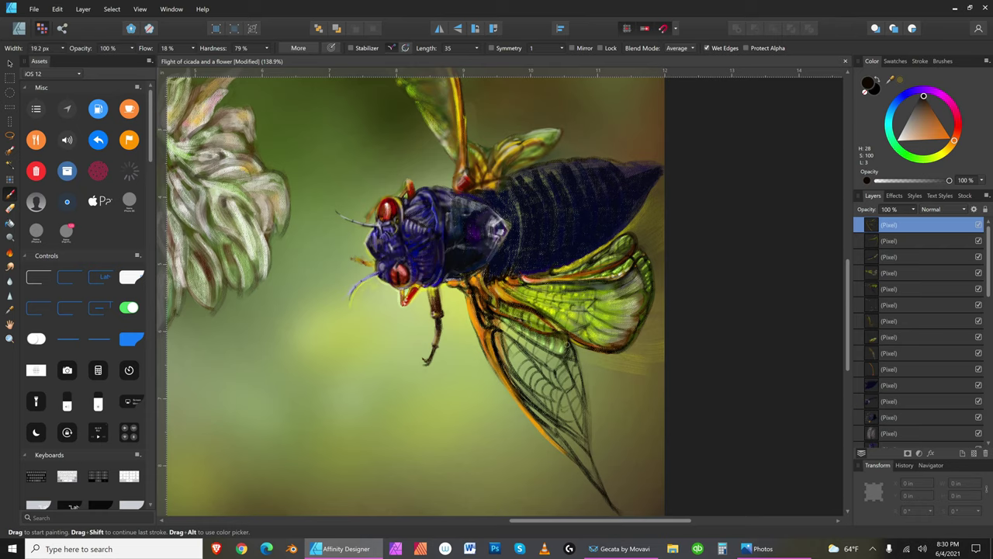
key("bracketright")
key("bracketright")
key("bracketright")
key("bracketleft")
key("bracketleft")
Step: Set the brush colour to medium brown (H 28, S 60, L 29) and reduce the width to about 9 px
left_click(916, 120)
key("]")
left_click(929, 113)
key("[")
key("[")
key("[")
key("]")
key("]")
key("]")
key("[")
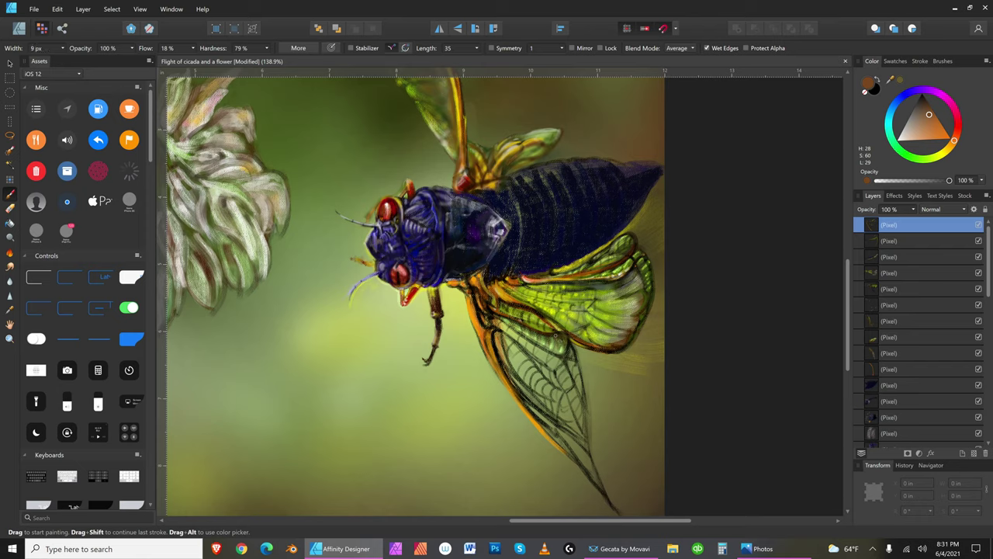
key("[")
key("[")
Step: Darken the brush to very dark brown (H 28, S 85, L 8), vary its width for fine shading, and save the document
left_click_drag(931, 101, 925, 97)
key("]")
key("]")
key("]")
key("]")
key("[")
key("[")
key("[")
key("[")
key("[")
key("[")
key("]")
key("]")
key("]")
key("]")
key("]")
key("[")
key("[")
key("[")
left_click(34, 9)
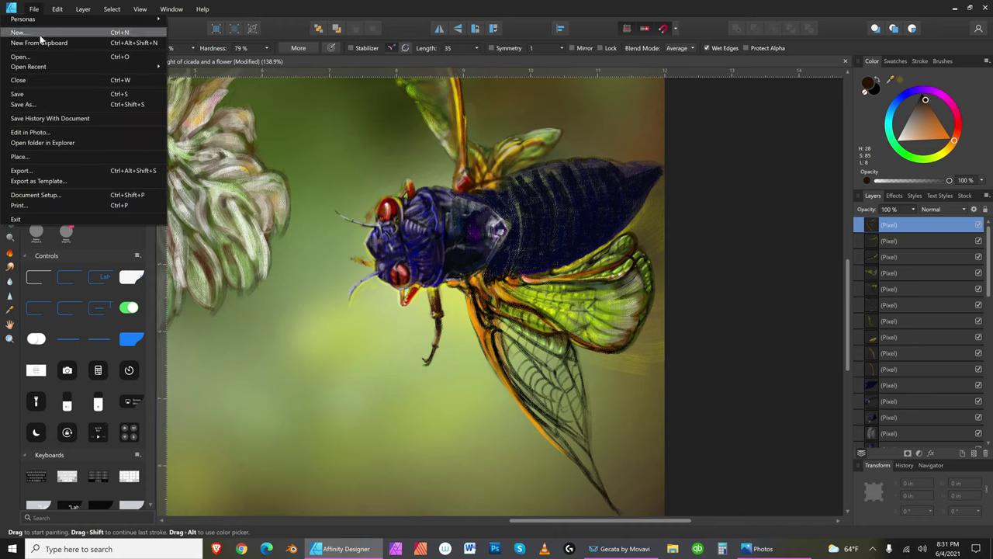
left_click(23, 96)
Step: Switch the brush to near-white (H 28, S 15, L 96) and vary its width from 4.6 px for highlights where the lower wings meet
key("bracketleft")
left_click(900, 140)
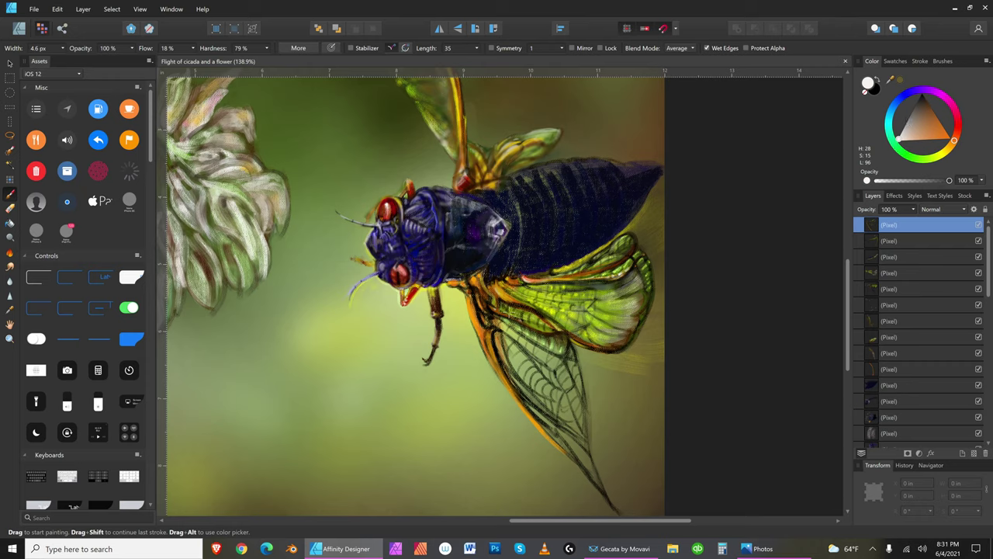
key("bracketright")
key("bracketright")
key("bracketright")
key("bracketright")
key("bracketright")
key("bracketright")
key("bracketright")
key("bracketleft")
key("bracketright")
key("bracketleft")
key("bracketleft")
key("bracketleft")
key("bracketleft")
key("bracketright")
key("bracketright")
Step: Change the brush colour to a dark saturated brown and vary its width for accents between the lower wings
left_click_drag(932, 113, 943, 102)
key("bracketleft")
key("bracketleft")
key("bracketleft")
key("bracketleft")
key("bracketright")
key("bracketright")
key("bracketright")
key("bracketright")
key("bracketright")
key("bracketright")
key("bracketright")
key("bracketleft")
key("bracketleft")
key("bracketleft")
key("bracketleft")
key("bracketleft")
key("bracketleft")
key("bracketleft")
key("bracketleft")
Step: Set the brush colour to black (H 28, S 100, L 0) and enlarge the width to 10.6 px
left_click(923, 94)
key("bracketright")
key("bracketright")
key("bracketright")
key("bracketright")
key("bracketright")
key("bracketright")
key("bracketright")
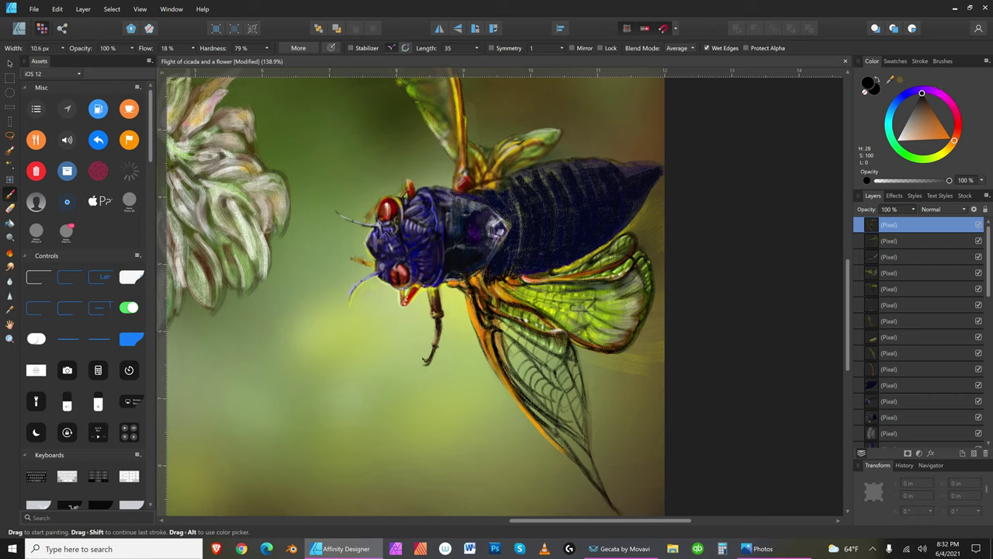
Step: Deepen the black shading where the lower wings join the body, varying the brush width down to 4.9 px, and save the document
key("bracketleft")
key("bracketleft")
key("bracketleft")
key("bracketleft")
key("bracketright")
key("bracketright")
key("bracketleft")
key("bracketleft")
key("bracketleft")
key("bracketleft")
key("bracketleft")
key("bracketleft")
key("bracketleft")
key("bracketright")
key("bracketright")
key("bracketright")
key("bracketright")
key("bracketright")
key("bracketright")
key("bracketright")
key("bracketright")
key("bracketright")
key("bracketright")
key("bracketleft")
key("bracketleft")
key("bracketleft")
key("bracketleft")
key("bracketleft")
key("bracketright")
key("bracketright")
key("bracketright")
key("bracketright")
key("bracketleft")
key("bracketleft")
key("bracketleft")
left_click_drag(481, 300, 487, 309)
key("bracketleft")
key("bracketleft")
left_click(35, 9)
left_click(31, 95)
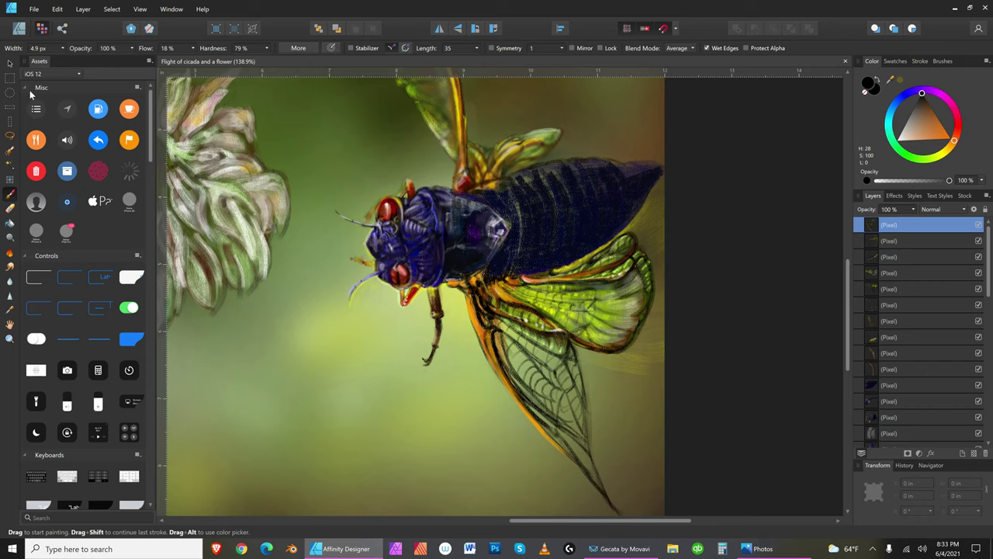
Step: Change the brush colour to dark green (H 99, S 100, L 13) and reduce the width to 3.9 px
left_click(919, 155)
left_click_drag(948, 118, 945, 125)
key("bracketleft")
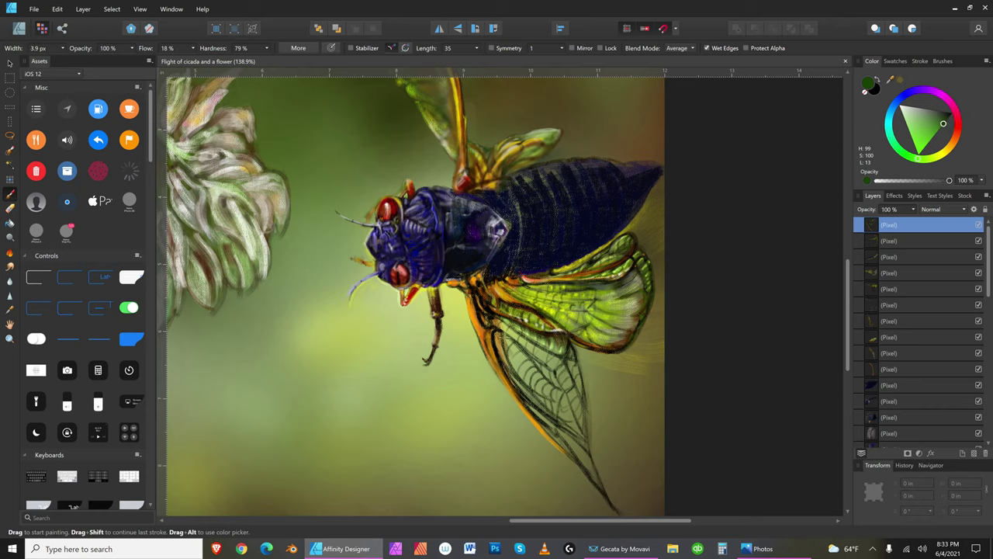
Step: Switch the brush to light green (H 99, S 53, L 62) and tint the lowest wing's outer edge at about 22.7 px
key("bracketright")
key("bracketright")
key("bracketright")
key("bracketright")
left_click(916, 128)
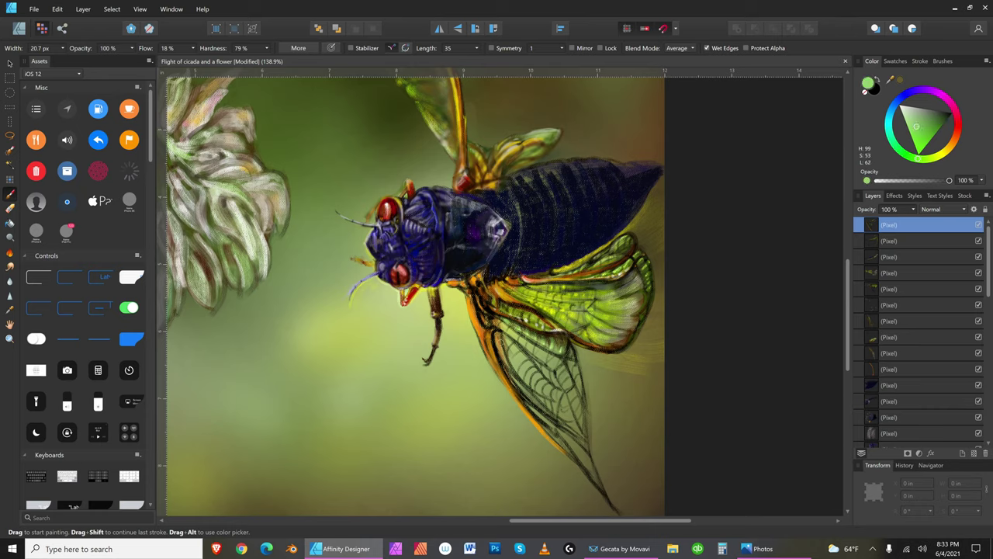
key("bracketright")
key("bracketright")
key("bracketleft")
key("bracketleft")
key("bracketright")
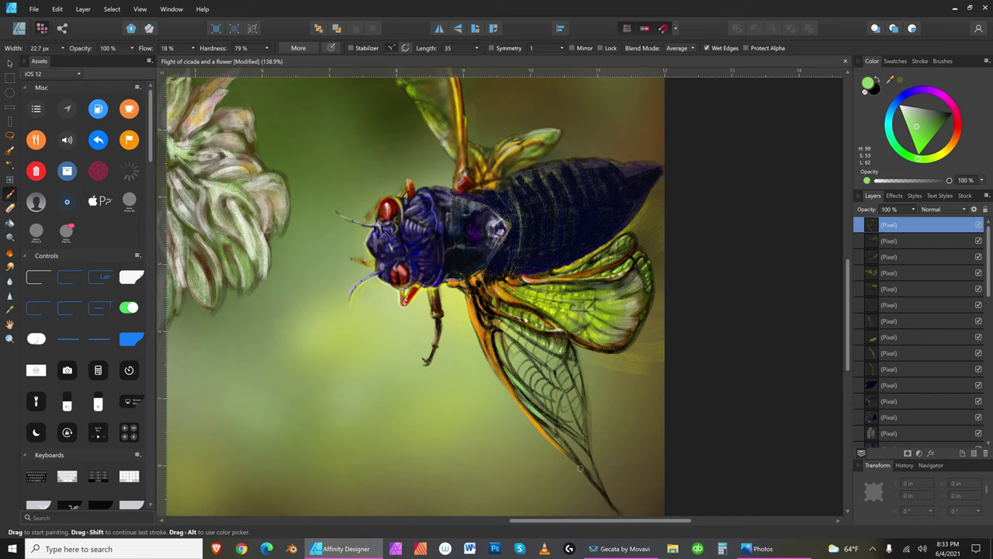
Step: Spread the light green across the lowest wing's cells towards its tip, varying the brush width between about 35 and 37 px
key("bracketright")
key("bracketright")
key("bracketleft")
key("bracketleft")
key("bracketleft")
key("bracketright")
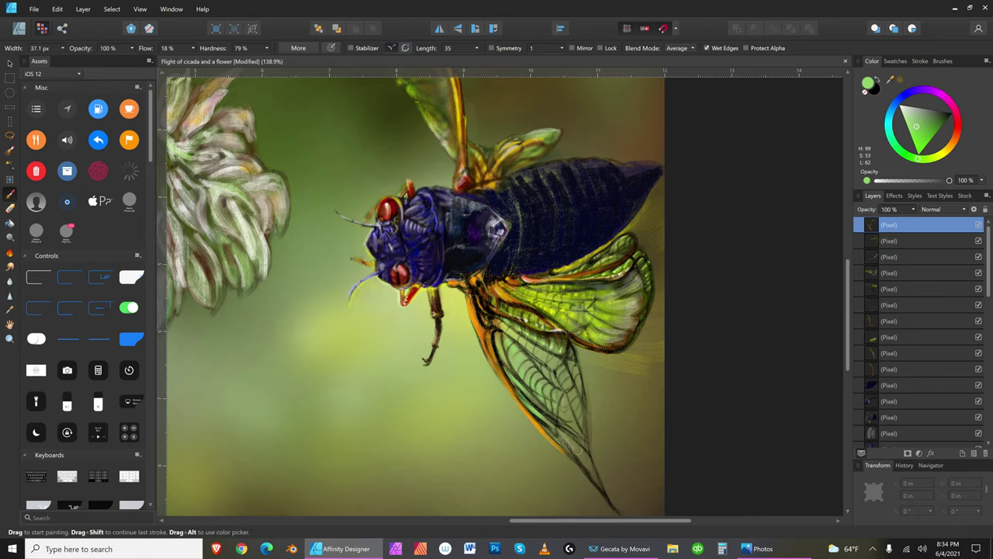
key("bracketleft")
key("bracketleft")
key("bracketleft")
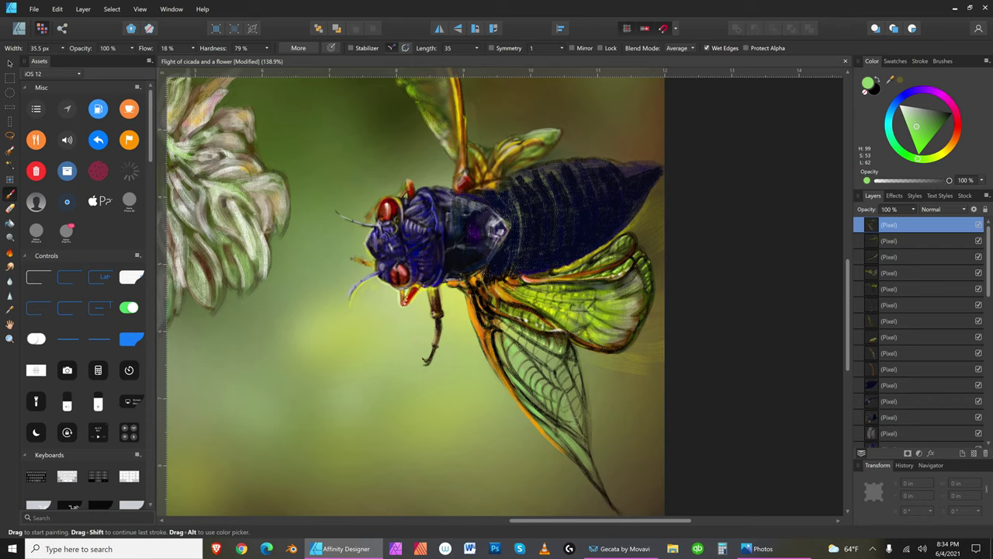
Step: Finish the light green tint on the lowest wing with the brush reduced to 13.4 px, and save the document
key("bracketleft")
key("bracketleft")
key("bracketleft")
left_click(34, 9)
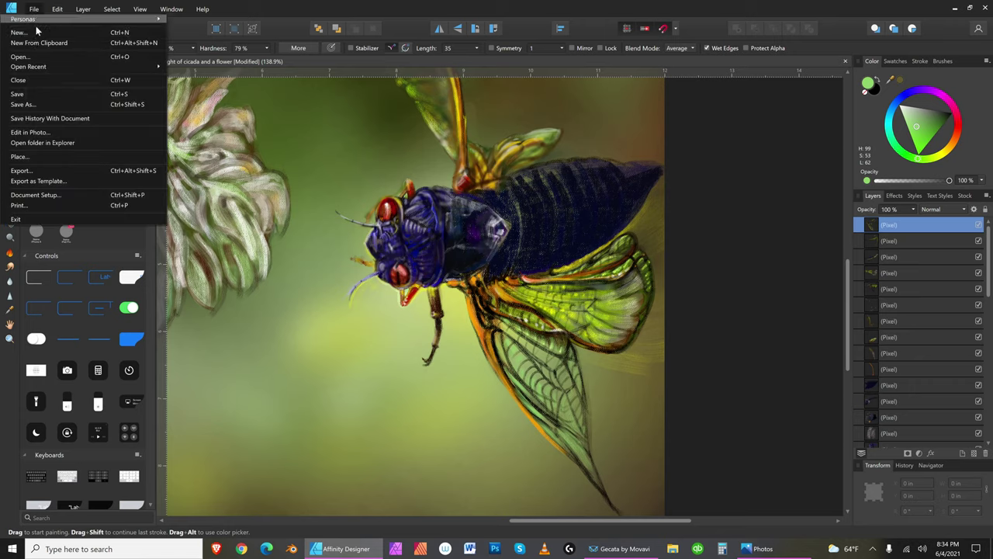
left_click(35, 89)
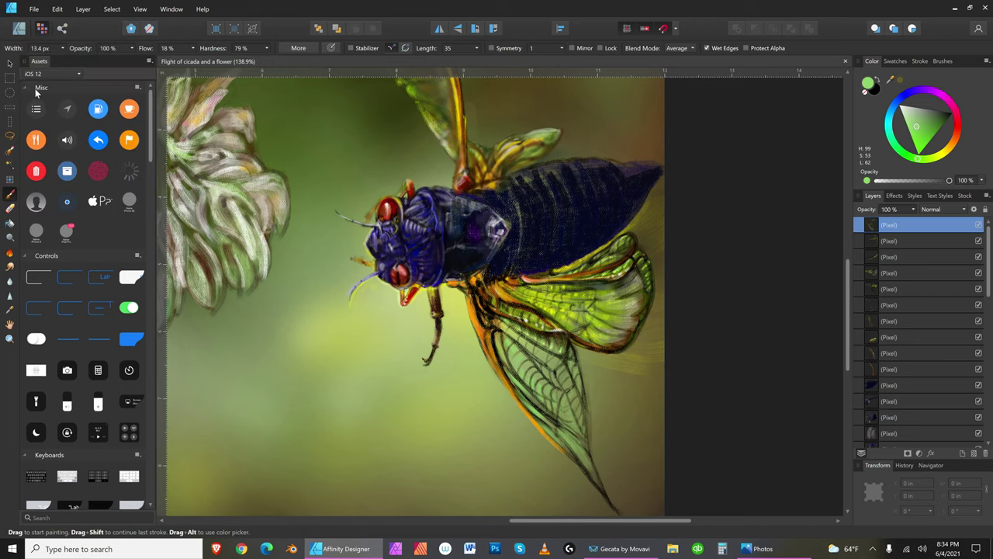
Step: Change the brush colour to white (H 99, S 100, L 100) and start highlights near the lowest wing's base, adjusting the width to 10.2 px
left_click(900, 103)
key("bracketright")
key("bracketright")
left_click(497, 333)
key("bracketleft")
key("bracketleft")
key("bracketleft")
key("bracketleft")
key("bracketleft")
key("bracketleft")
key("bracketleft")
key("bracketleft")
key("bracketleft")
key("bracketleft")
key("bracketleft")
key("bracketleft")
key("bracketright")
key("bracketright")
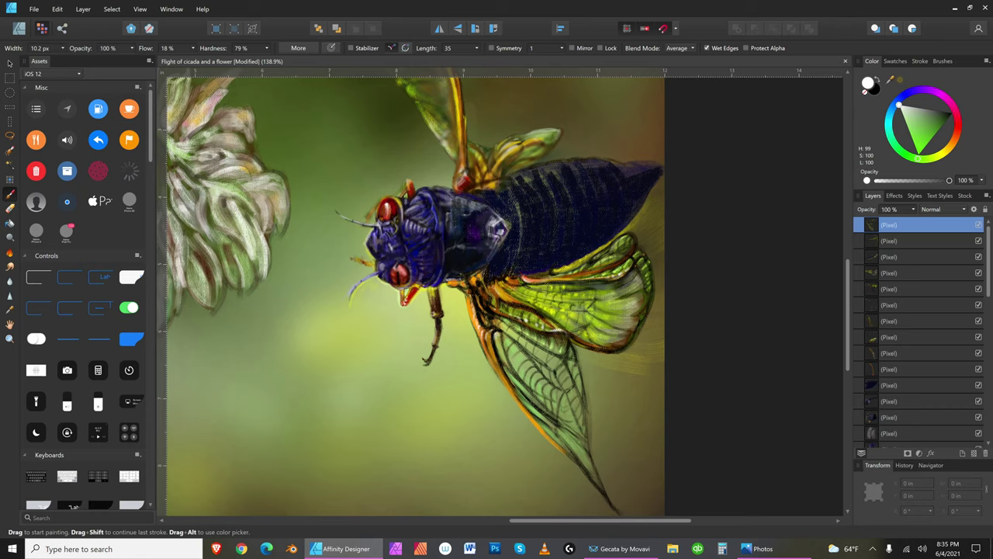
Step: Paint fine white highlights between the veins in the lowest wing's upper cells, narrowing the brush to 6.4 px
key("bracketright")
key("bracketleft")
key("bracketleft")
key("bracketleft")
key("bracketleft")
key("bracketleft")
key("bracketleft")
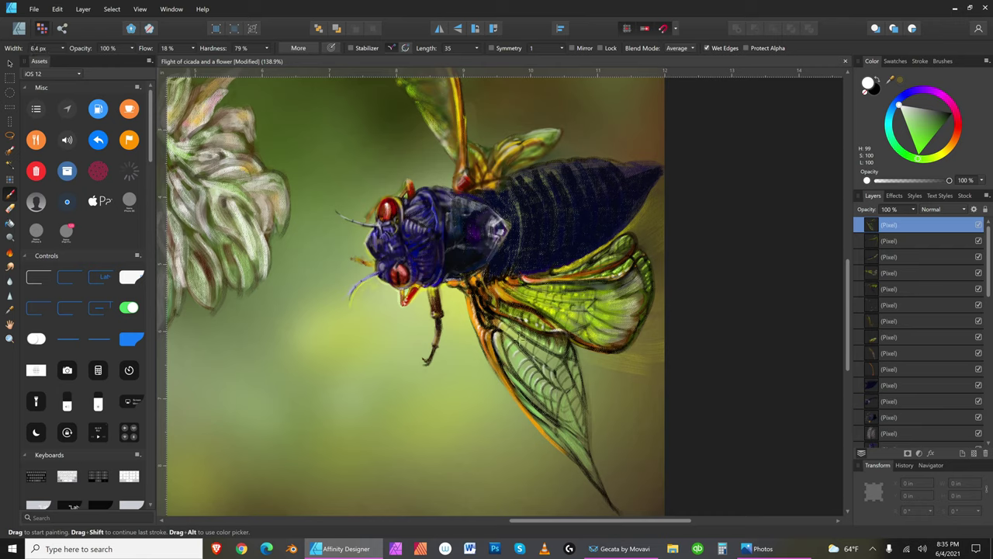
Step: Brighten the middle cells of the lowest wing with white strokes, varying the brush width up to 18.9 px
key("bracketright")
key("bracketright")
key("bracketright")
key("bracketright")
key("bracketright")
key("bracketleft")
key("bracketleft")
key("bracketleft")
key("bracketleft")
key("bracketleft")
key("bracketleft")
key("bracketleft")
key("bracketleft")
key("bracketright")
key("bracketright")
key("bracketright")
key("bracketright")
key("bracketright")
key("bracketright")
key("bracketright")
key("bracketright")
key("bracketright")
key("bracketleft")
key("bracketleft")
key("bracketleft")
key("bracketright")
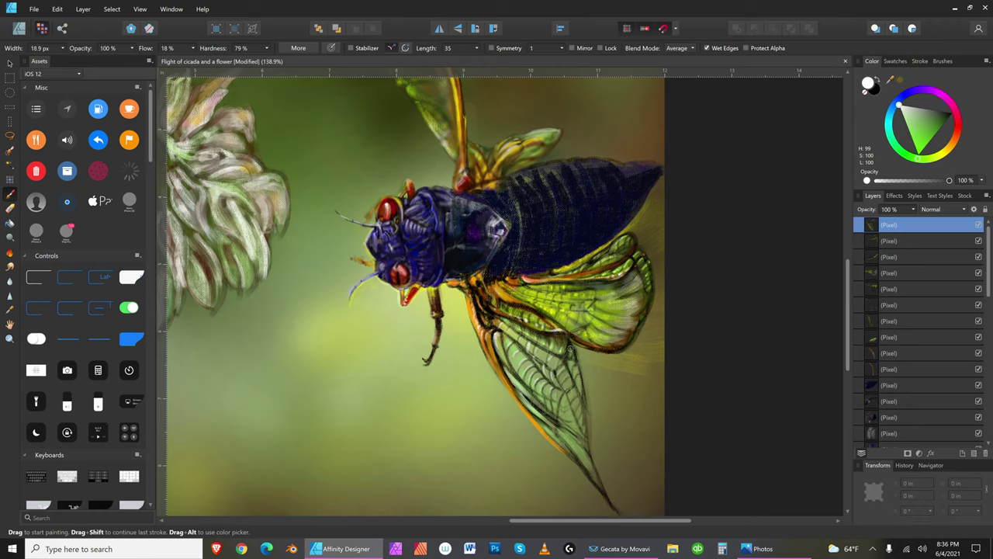
Step: Add white highlights towards the lowest wing's tip, adjusting the brush width to 15.8 px
key("bracketright")
key("bracketright")
key("bracketright")
key("bracketleft")
key("bracketleft")
key("bracketleft")
key("bracketleft")
key("bracketleft")
key("bracketright")
key("bracketright")
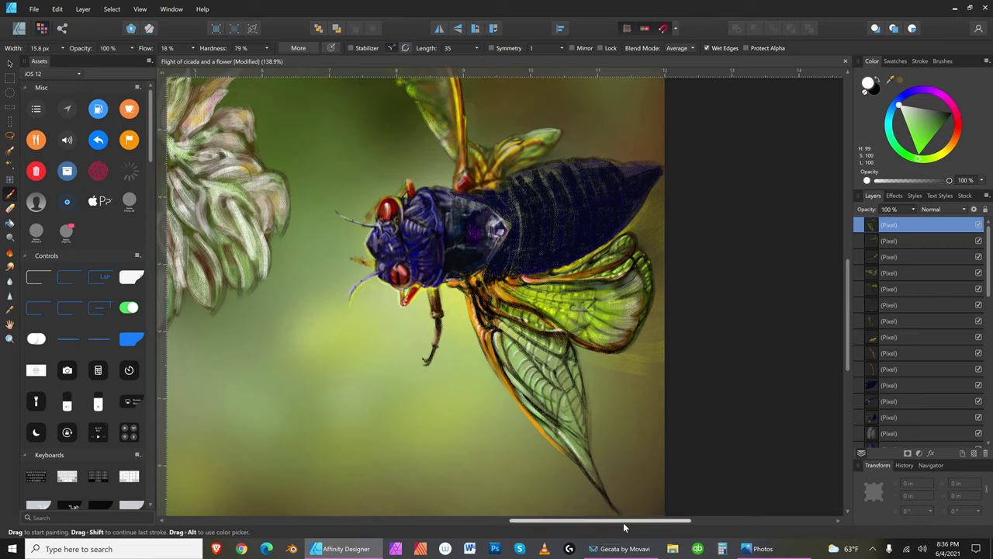
Step: Refine the white highlights along the lowest wing's veins and edge, varying the brush width from 11.4 px
key("bracketleft")
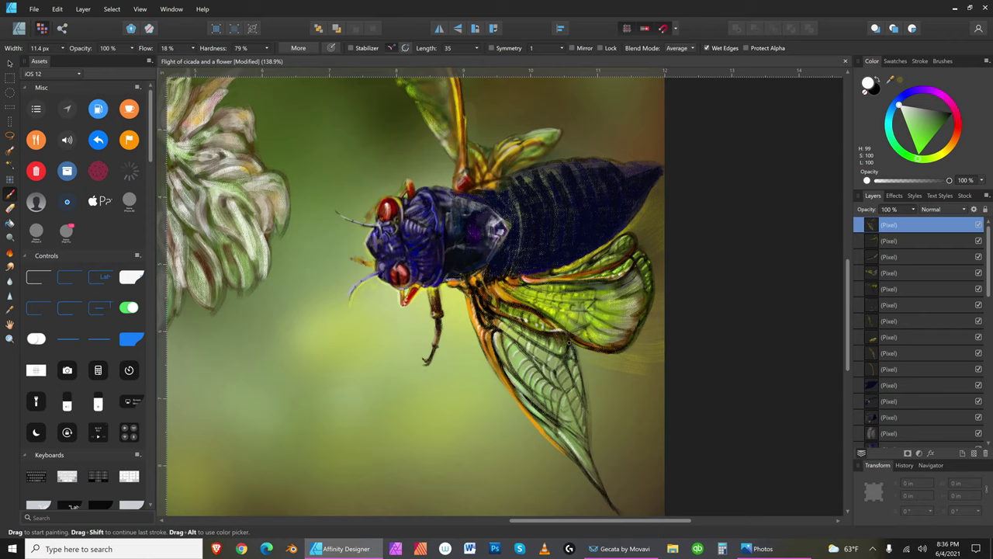
key("bracketleft")
key("bracketright")
key("bracketleft")
key("bracketleft")
key("bracketright")
key("bracketright")
key("bracketright")
key("bracketright")
key("bracketright")
key("bracketright")
key("bracketright")
key("bracketright")
key("bracketleft")
key("bracketleft")
key("bracketleft")
key("bracketleft")
key("bracketleft")
key("bracketleft")
Step: Switch the brush to black (H 99, S 100, L 0), adjust the width to 12.4 px for wing shading, and save the document
left_click(951, 113)
key("bracketleft")
key("bracketleft")
key("bracketleft")
key("bracketleft")
key("bracketright")
key("bracketleft")
left_click(34, 9)
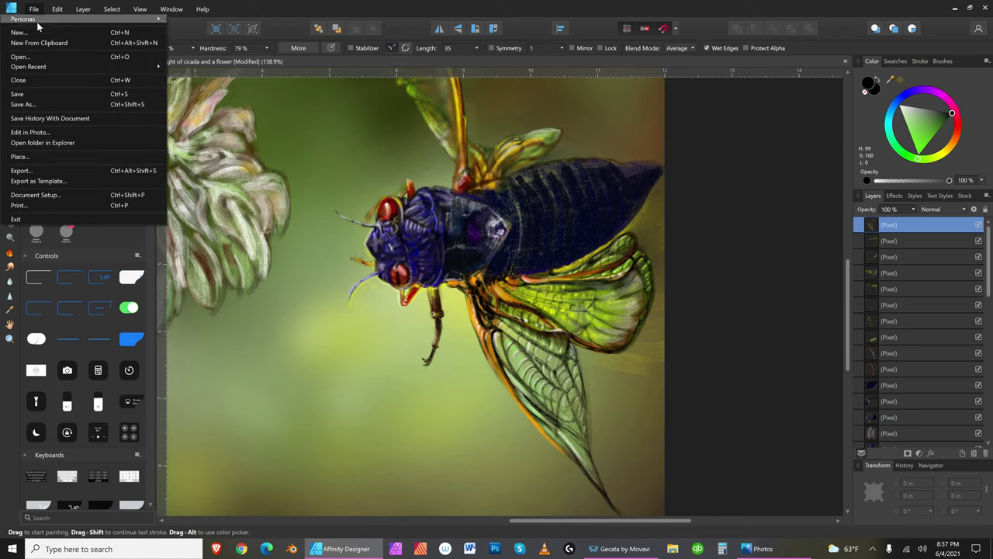
left_click(34, 95)
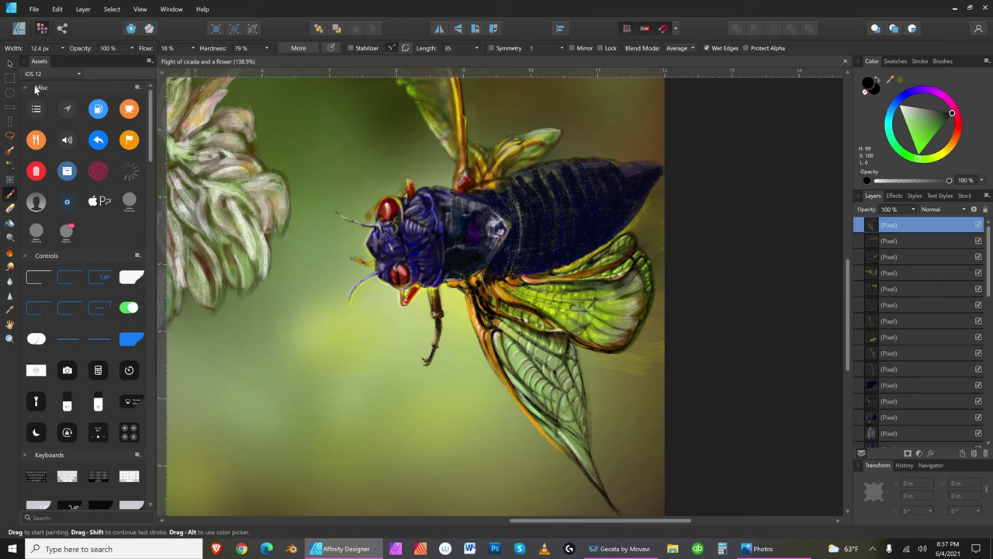
Step: Set the brush colour to yellow (H 49, S 100, L 50) and widen the brush to 76.1 px
left_click(952, 155)
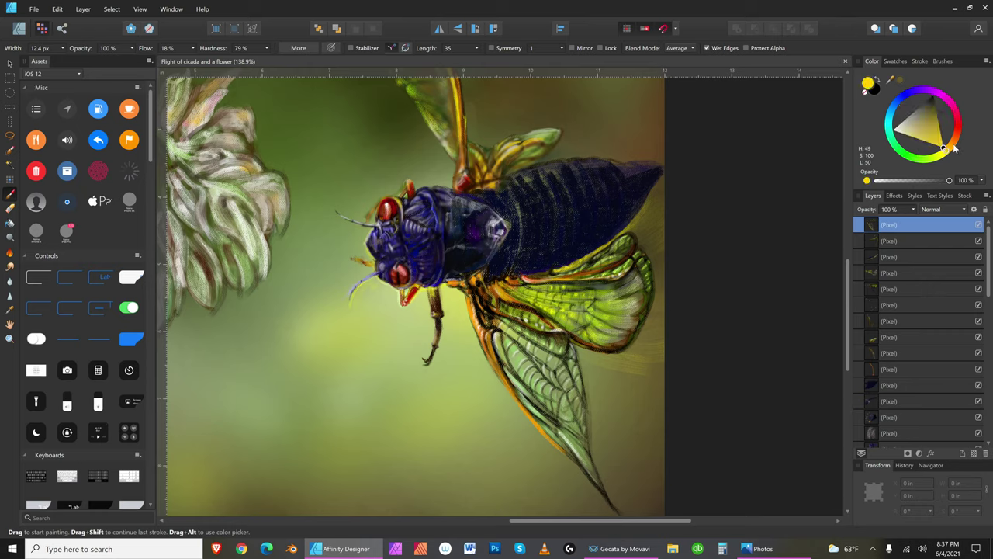
key("bracketright")
key("bracketright")
key("bracketright")
key("bracketright")
key("bracketright")
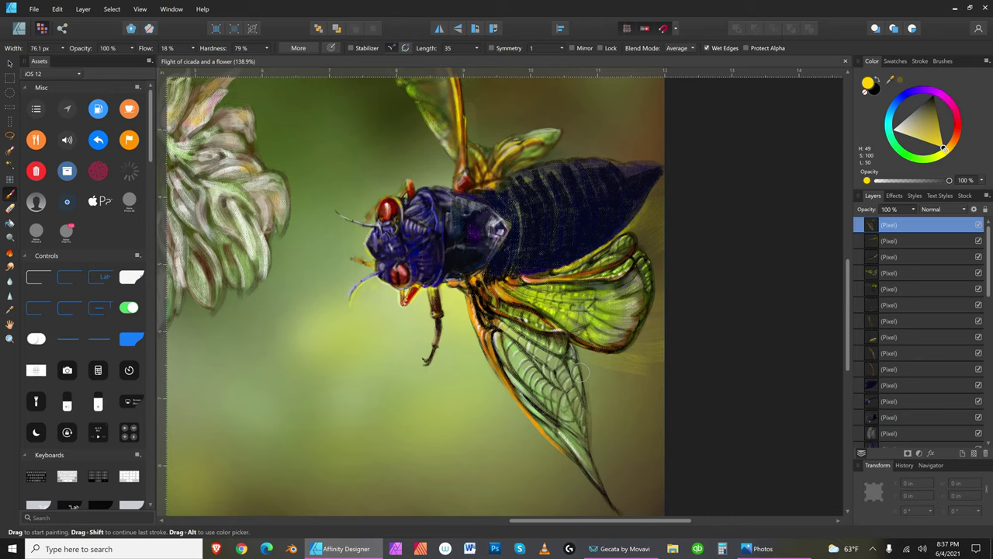
Step: Select the green background pixel layer near the end of the layer stack, checking it by switching its visibility off and on
left_click(10, 325)
left_click_drag(565, 376, 595, 277)
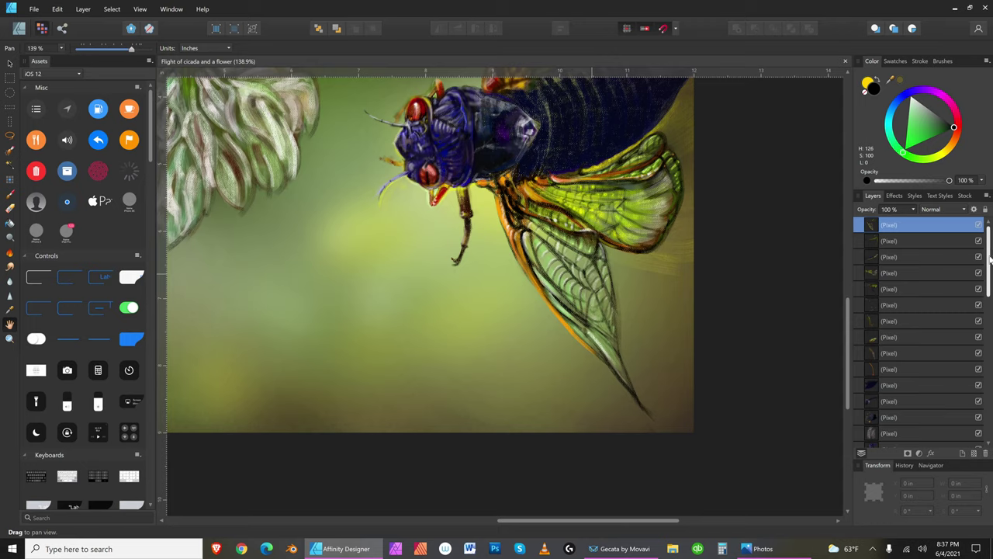
scroll(919, 326, "down", 10)
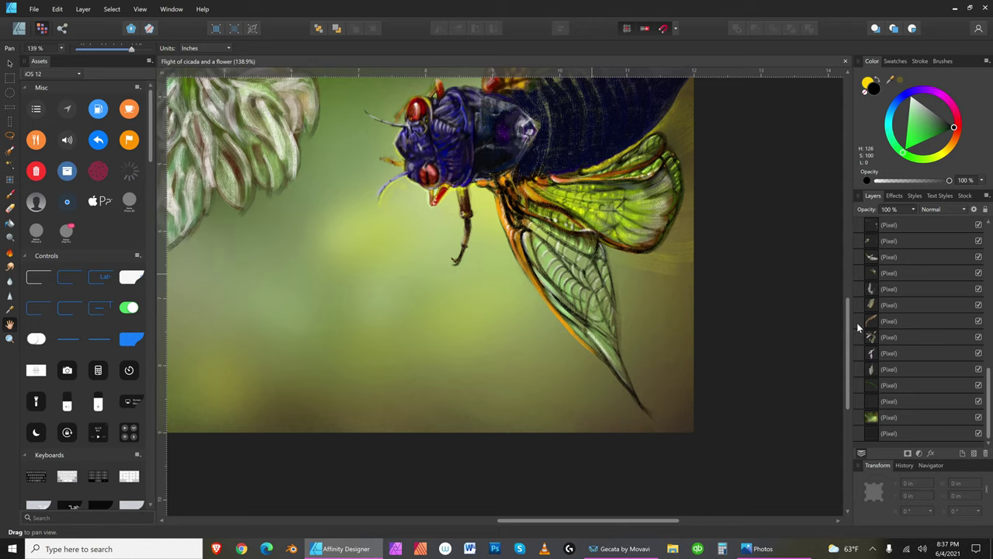
left_click(905, 421)
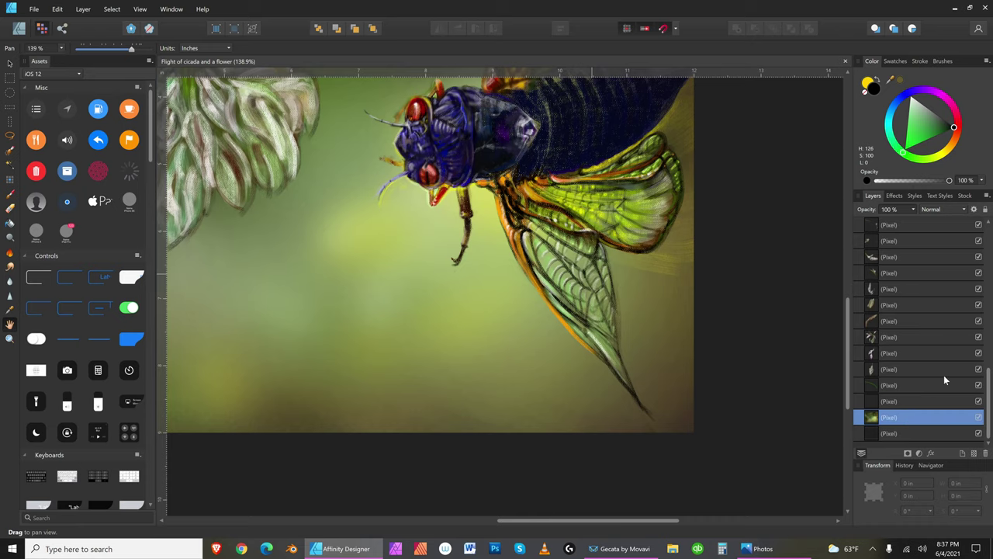
left_click(979, 418)
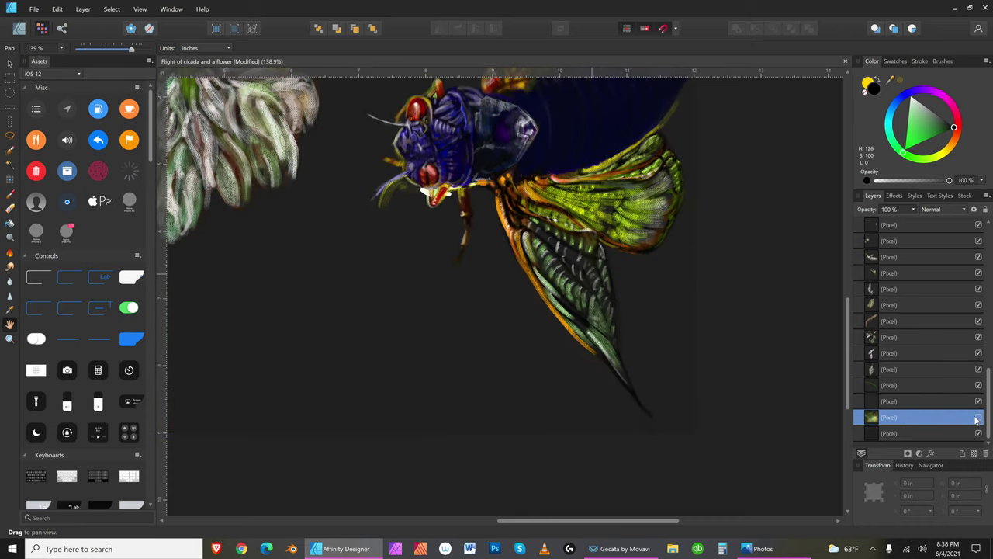
left_click(977, 418)
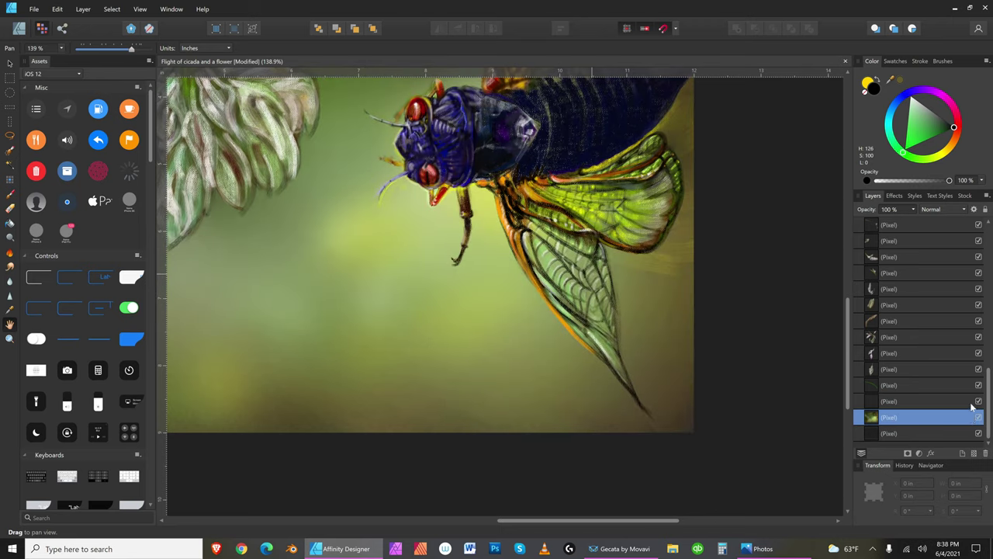
Step: Paint wispy yellow strokes on the background beside the lowest wing, widening the brush from 300.9 px to 514.5 px
left_click(944, 158)
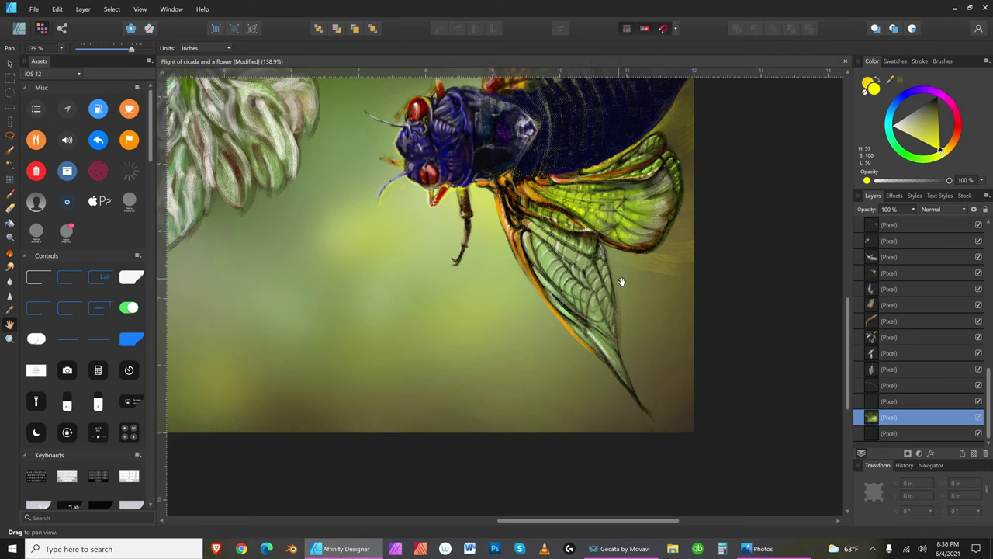
left_click(11, 194)
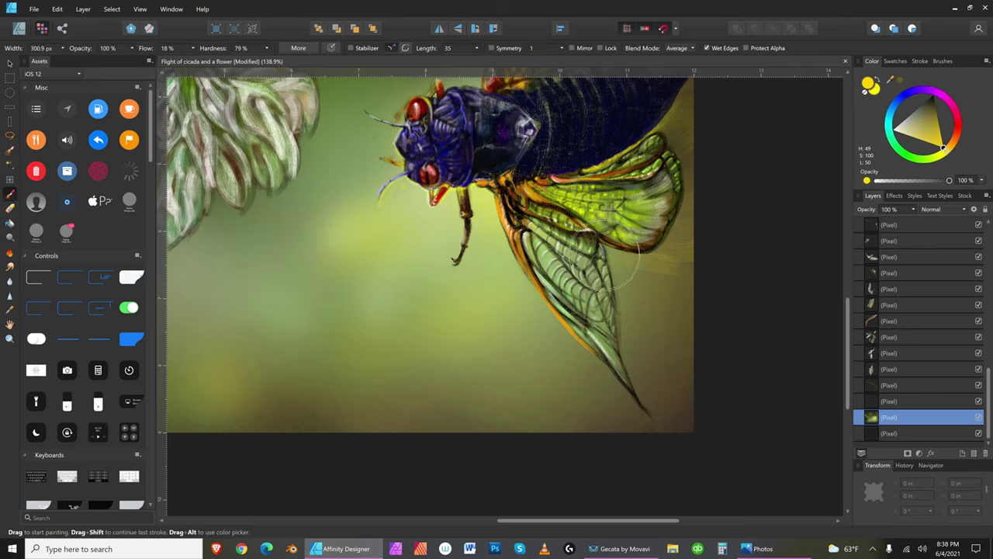
mouse_move(670, 426)
left_mouse_down()
mouse_move(604, 265)
mouse_move(705, 381)
mouse_move(633, 260)
mouse_move(745, 374)
left_mouse_up()
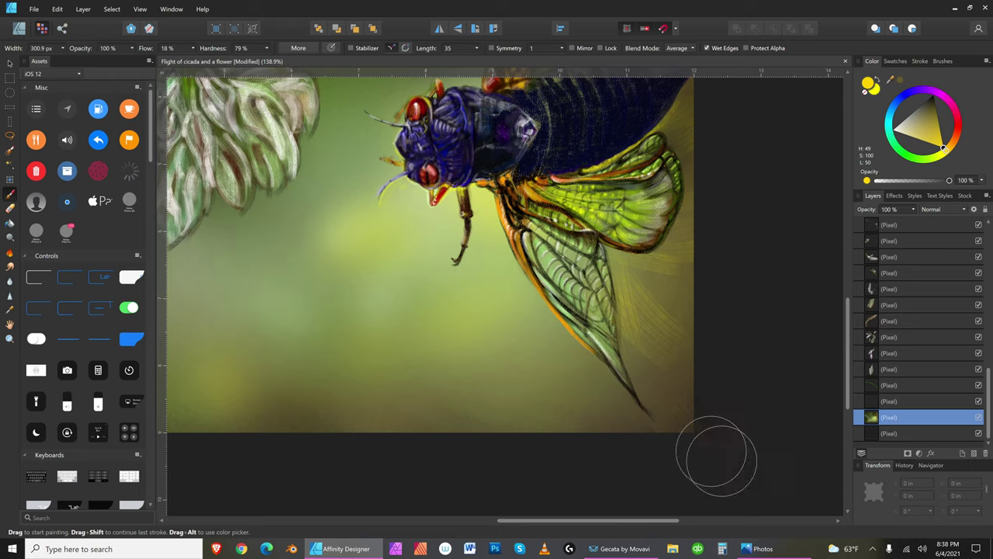
mouse_move(591, 244)
left_mouse_down()
mouse_move(658, 303)
mouse_move(765, 315)
left_mouse_up()
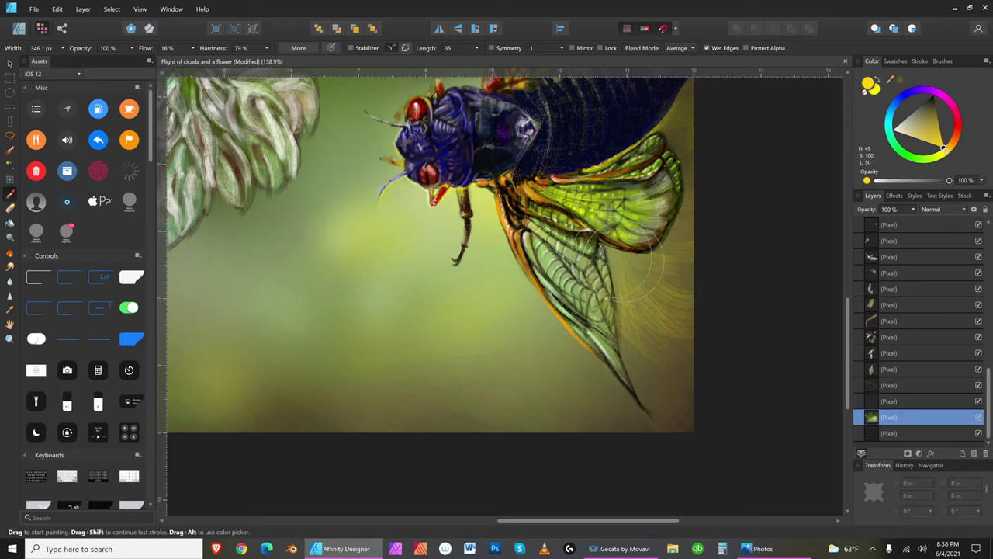
key("]")
mouse_move(621, 256)
left_mouse_down()
mouse_move(698, 268)
mouse_move(644, 380)
mouse_move(683, 423)
left_mouse_up()
key("]")
key("]")
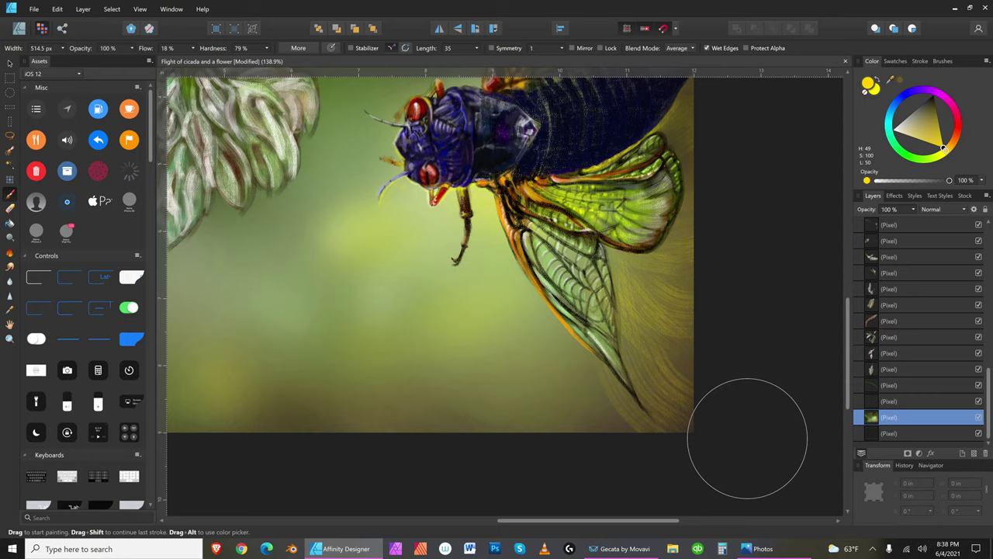
Step: Set the zoom to 100% and save the document
left_click(141, 9)
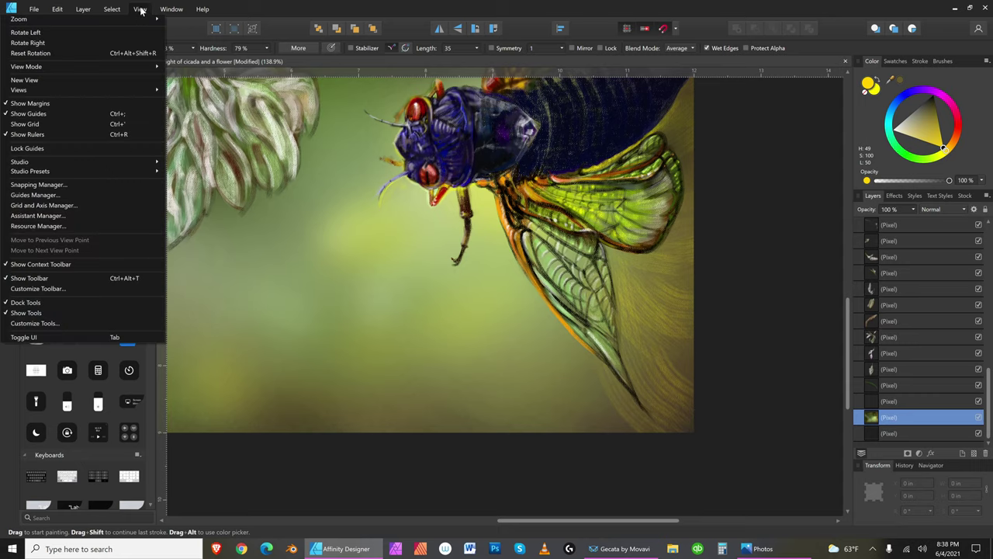
mouse_move(153, 20)
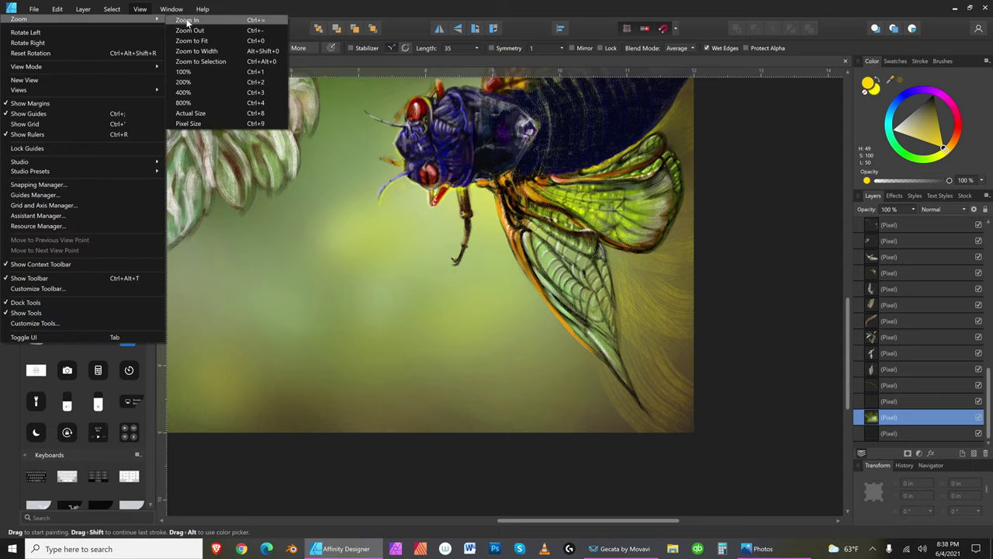
left_click(220, 75)
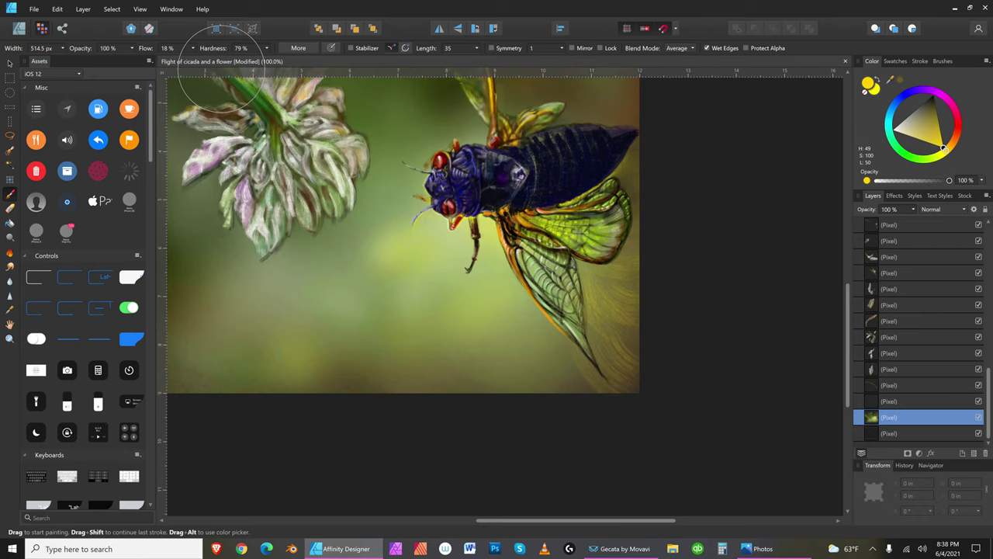
left_click(34, 9)
left_click(34, 93)
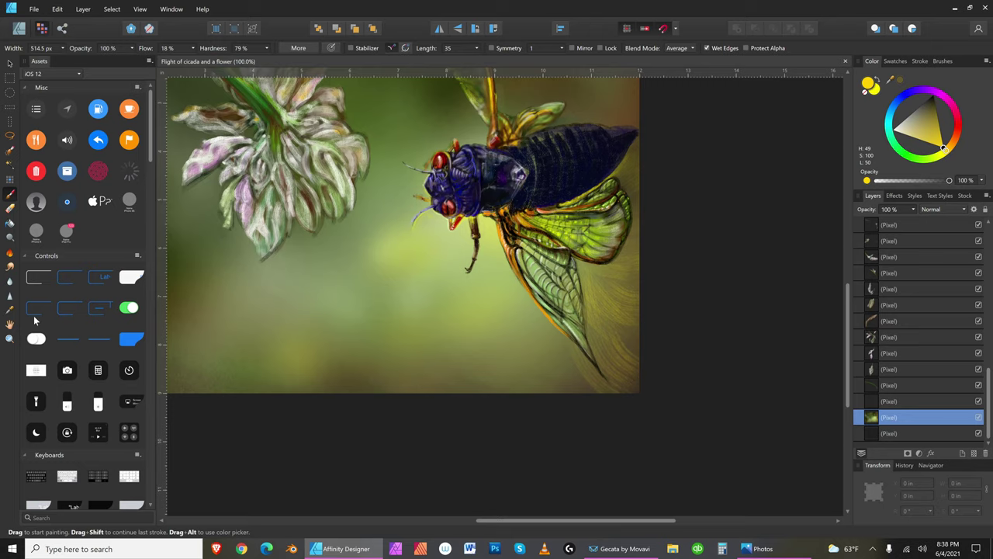
Step: Choose the soft 32 px paint brush from the Basic brush category
left_click(10, 325)
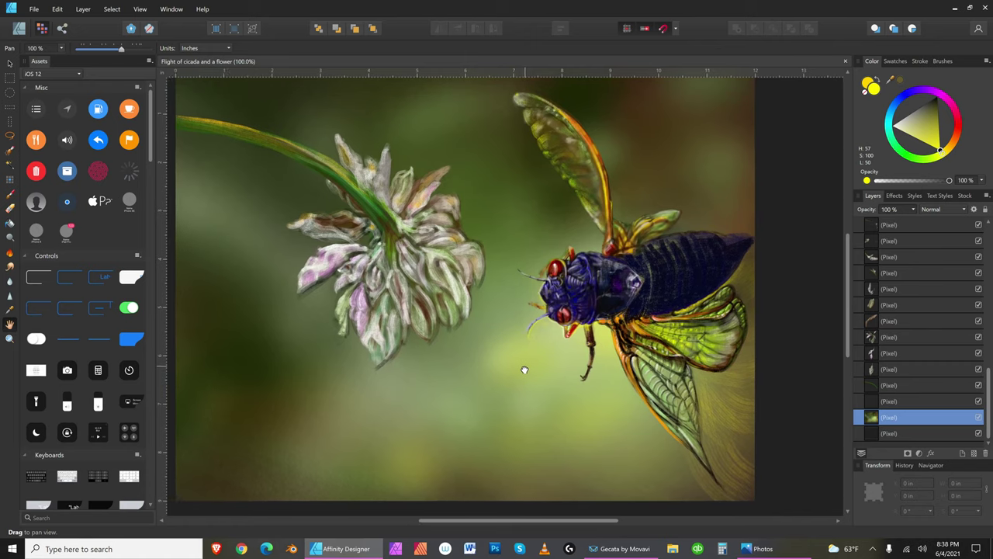
left_click_drag(524, 370, 465, 379)
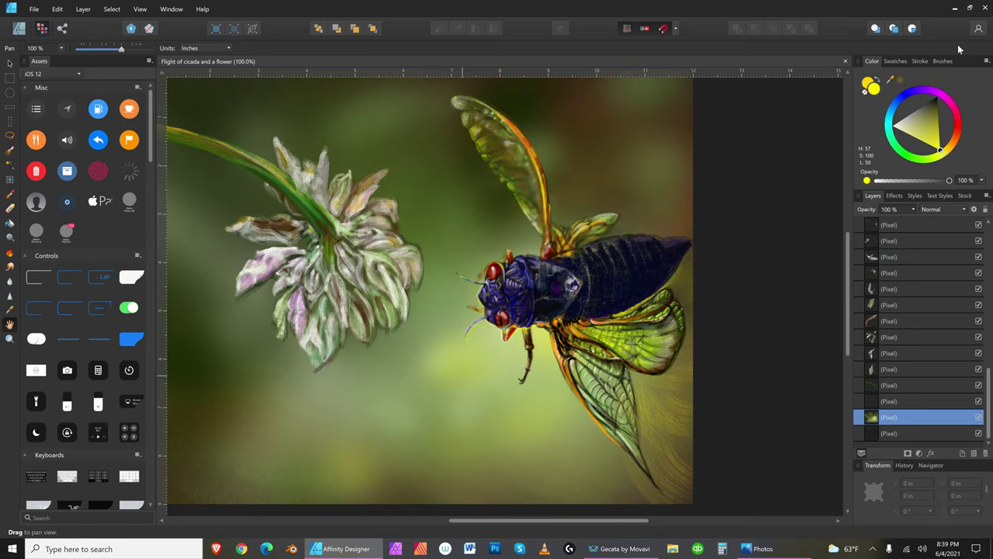
left_click(10, 194)
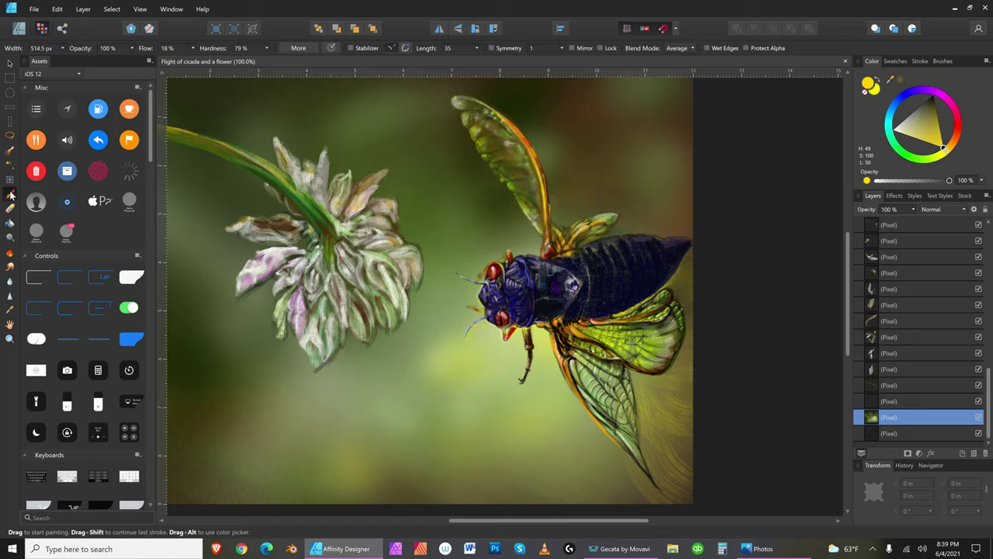
left_click(943, 60)
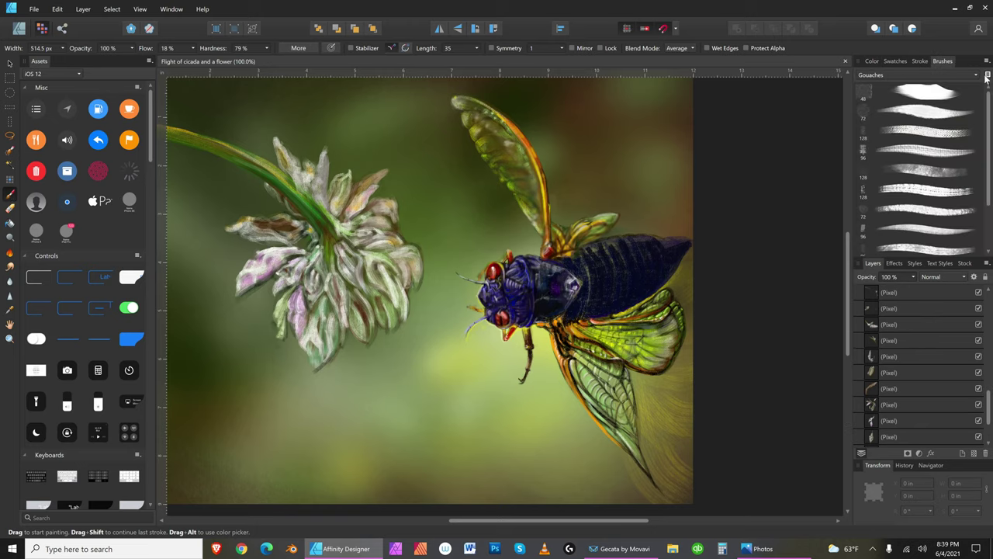
left_click(977, 78)
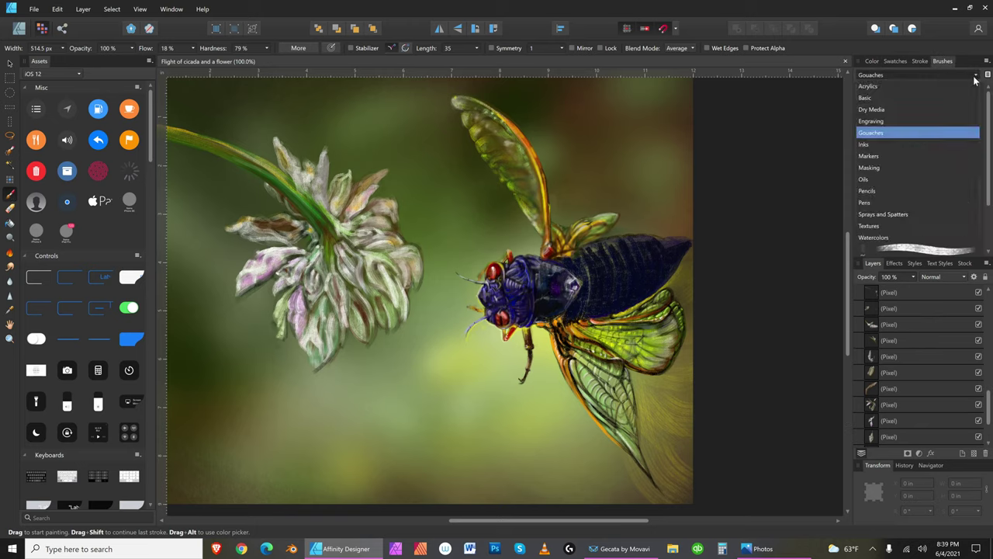
left_click(881, 97)
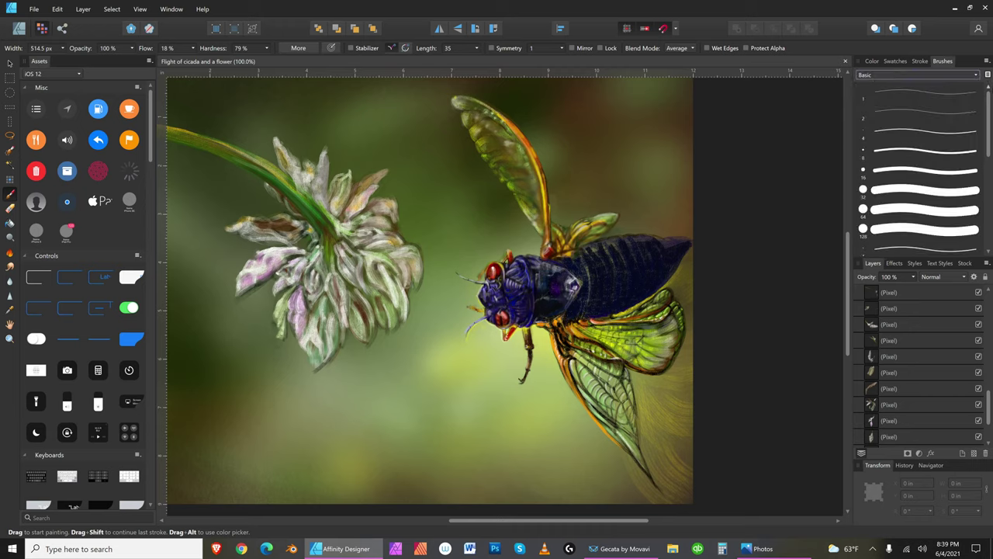
scroll(977, 124, "down", 5)
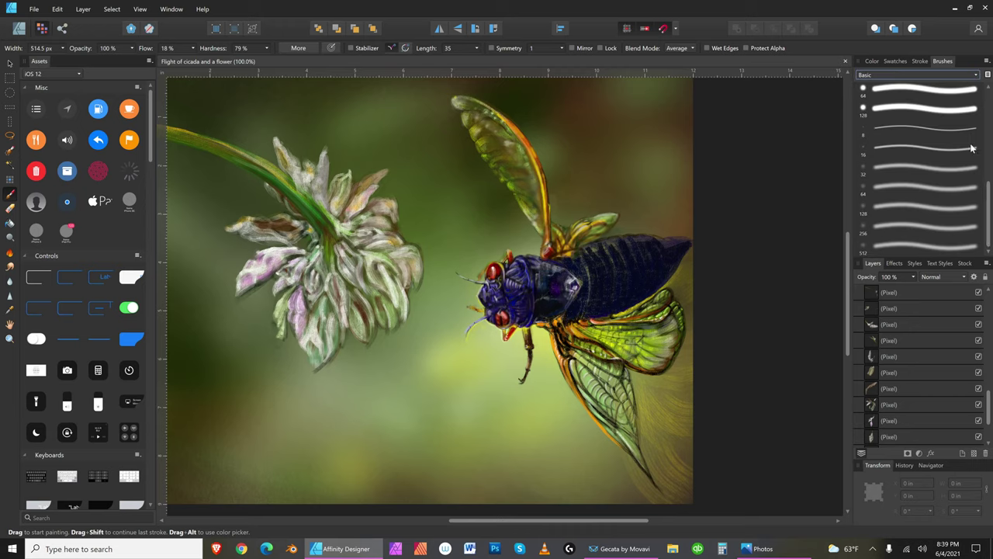
left_click(937, 169)
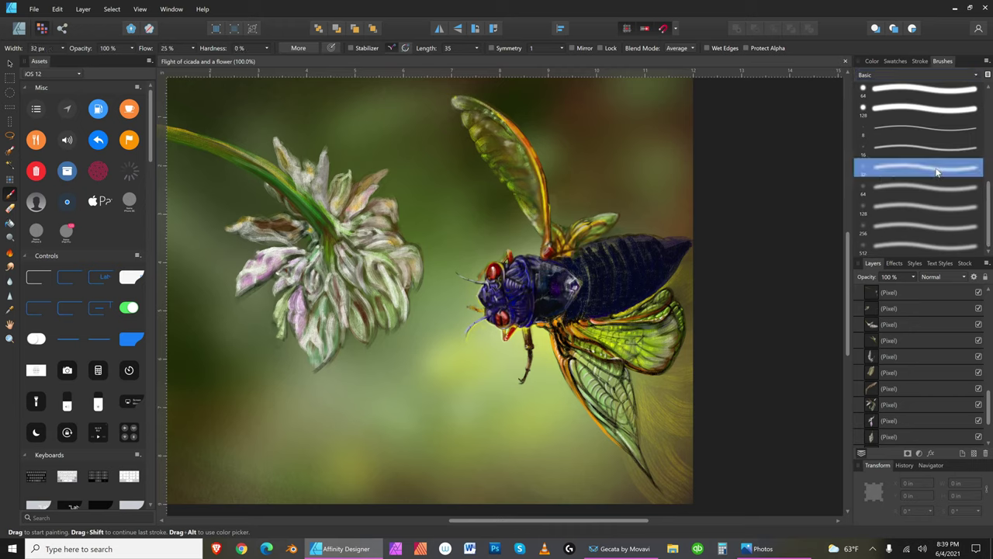
Step: Widen the soft brush to 292.7 px and set its colour to dark brown (H 26, S 62, L 20)
key("bracketright")
key("bracketright")
key("bracketright")
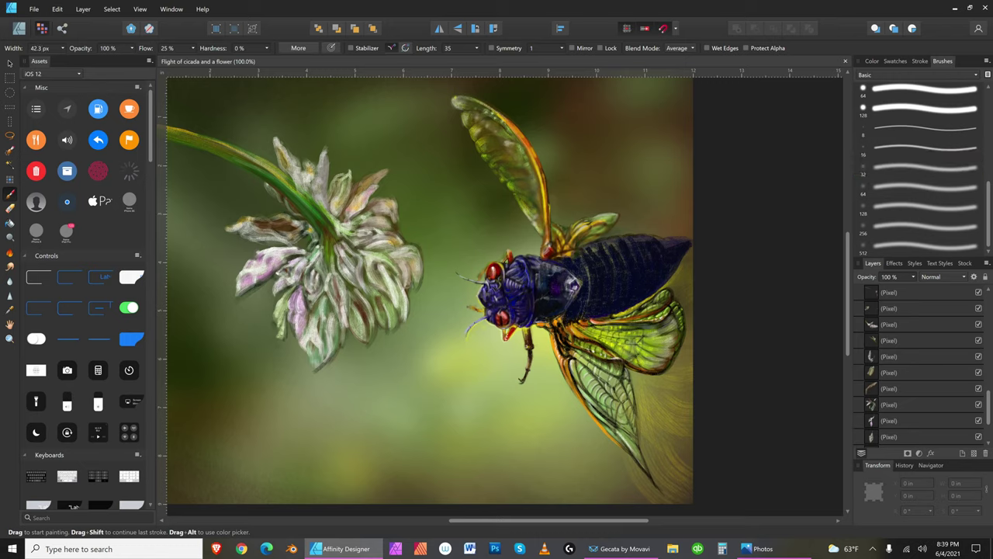
key("bracketright")
key("bracketright")
key("bracketright")
key("bracketright")
key("bracketright")
key("bracketright")
left_click(873, 62)
key("bracketright")
key("bracketright")
key("bracketright")
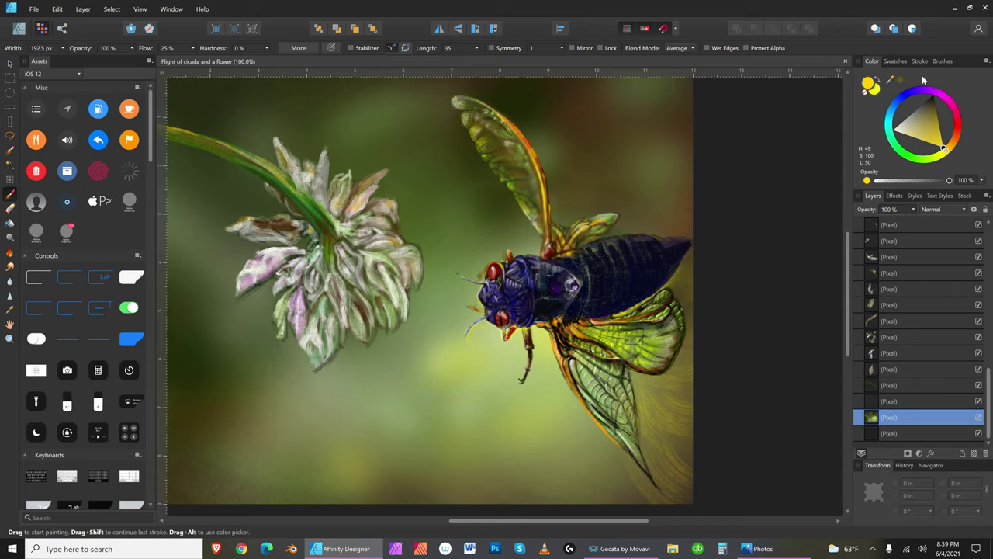
left_click(931, 112)
left_click(930, 109)
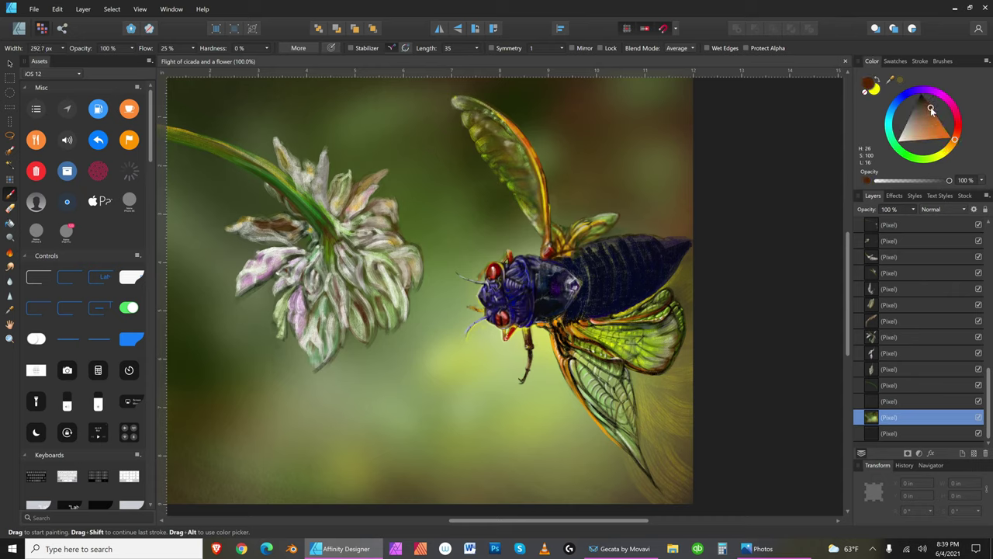
left_click(927, 109)
Step: Soften the yellow streaks around the lowest wing with dark brown strokes, varying the brush width up to 492.3 px
key("bracketleft")
key("bracketleft")
key("bracketright")
key("bracketright")
key("bracketleft")
key("bracketleft")
key("bracketleft")
key("bracketleft")
key("bracketleft")
key("bracketleft")
key("bracketright")
key("bracketright")
key("bracketright")
key("bracketright")
key("bracketright")
key("bracketright")
key("bracketright")
key("bracketright")
key("bracketright")
key("bracketright")
key("bracketright")
key("bracketright")
key("bracketright")
left_click_drag(612, 365, 648, 422)
key("bracketright")
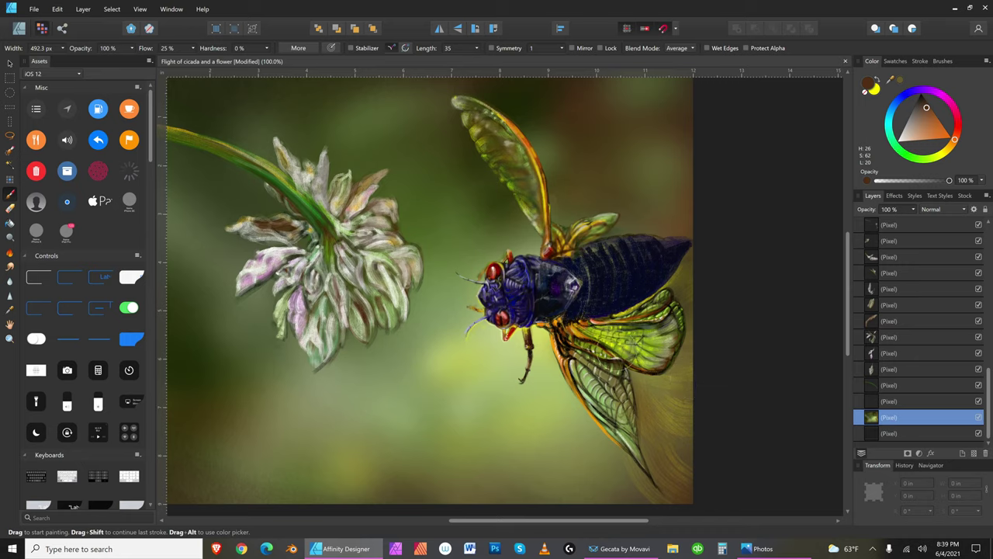
left_click_drag(651, 388, 703, 470)
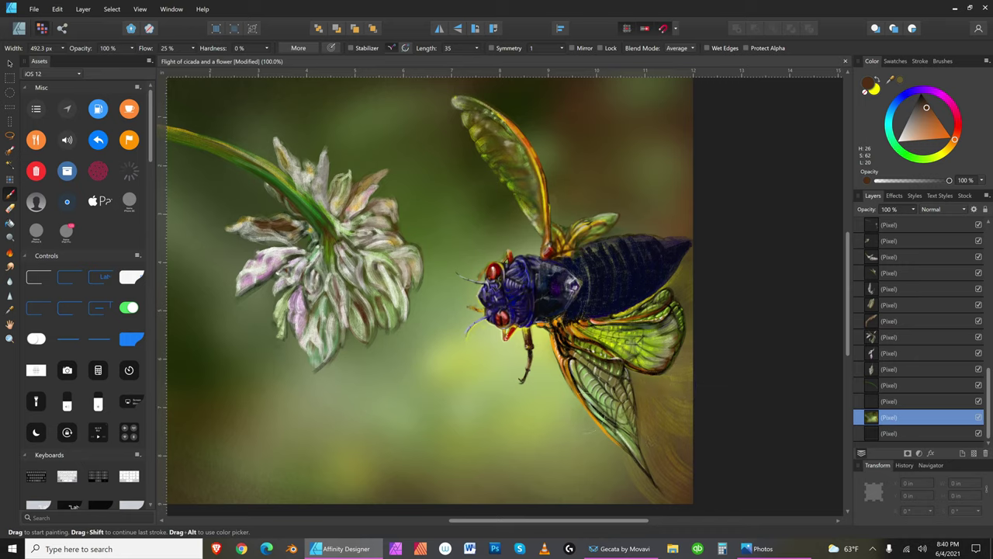
left_click_drag(601, 435, 612, 448)
mouse_move(698, 359)
left_mouse_down()
mouse_move(644, 378)
mouse_move(617, 361)
mouse_move(694, 361)
mouse_move(650, 383)
mouse_move(677, 392)
left_mouse_up()
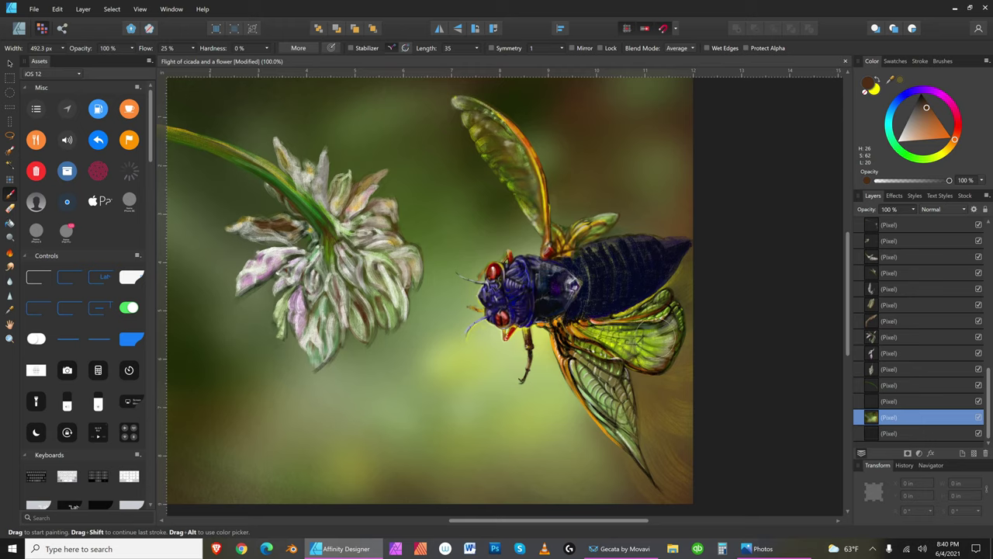
Step: Reduce the brush to 418.5 px, set its colour to red (H 7, S 100, L 50), and add a pixel layer above the background
key("bracketleft")
left_click_drag(963, 133, 990, 138)
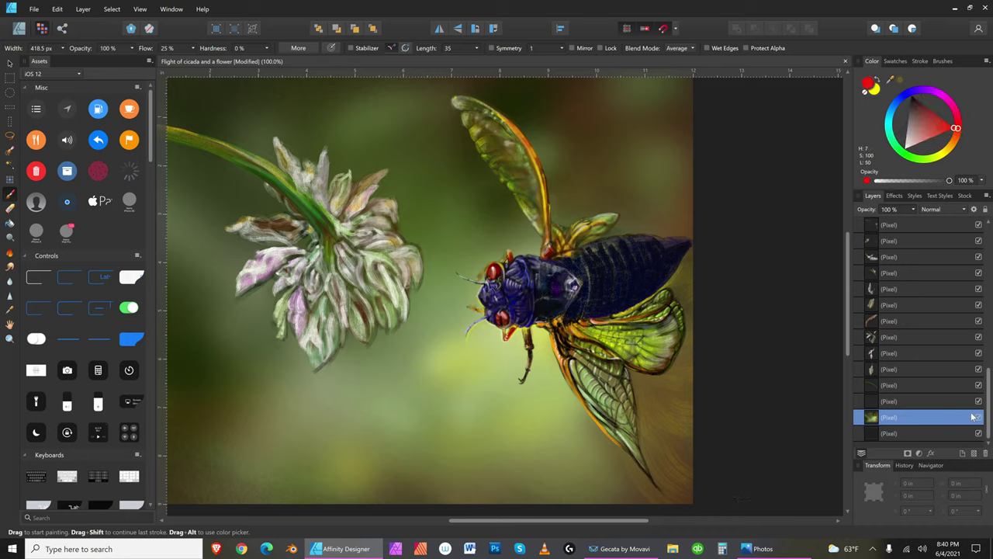
left_click(974, 452)
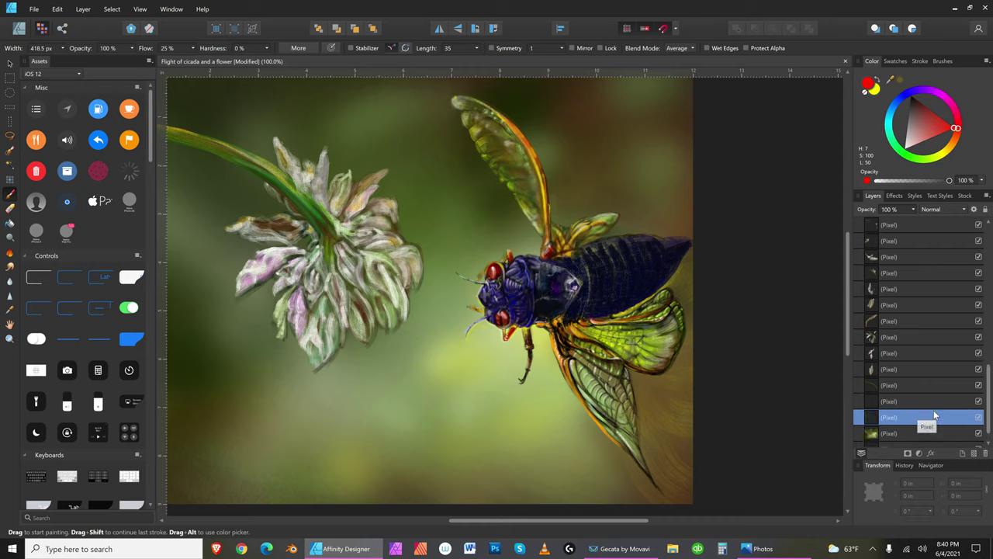
Step: Try a wide soft red stroke on the background beside the lowest wing's tip, and reduce the brush width to 95.1 px
key("bracketright")
key("bracketright")
key("bracketright")
mouse_move(687, 416)
left_mouse_down()
mouse_move(686, 477)
mouse_move(655, 485)
left_mouse_up()
key("bracketleft")
key("bracketleft")
key("bracketleft")
key("bracketleft")
key("bracketleft")
key("bracketleft")
Step: Undo the red painting beside the lowest wing's tip
left_click(59, 9)
left_click(59, 9)
left_click(59, 9)
left_click(60, 11)
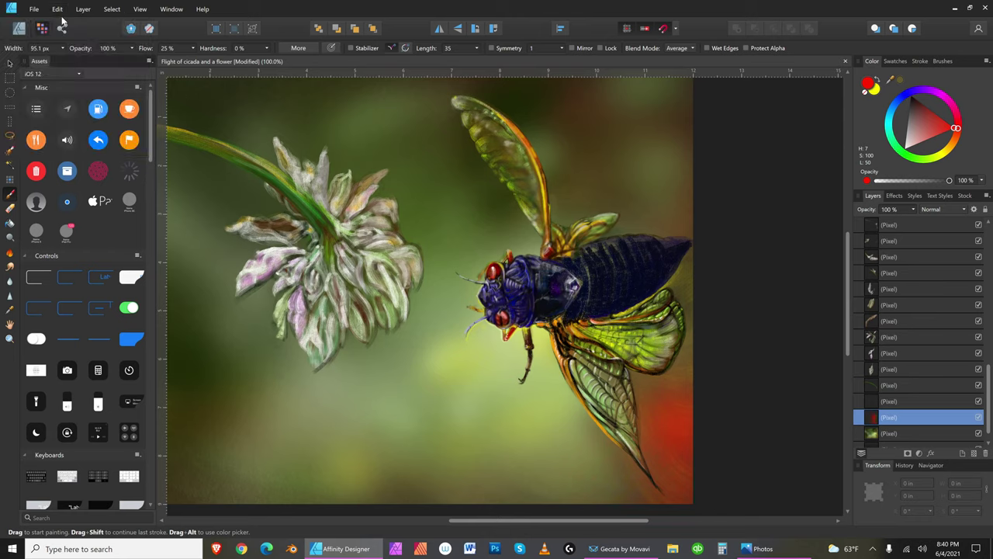
left_click(59, 9)
left_click(59, 11)
left_click(59, 9)
left_click(66, 13)
Step: Set the brush opacity to 62 %, enlarge the brush to 319.5 px, and dab small red spots beside the lowest wing's tip
left_click(132, 49)
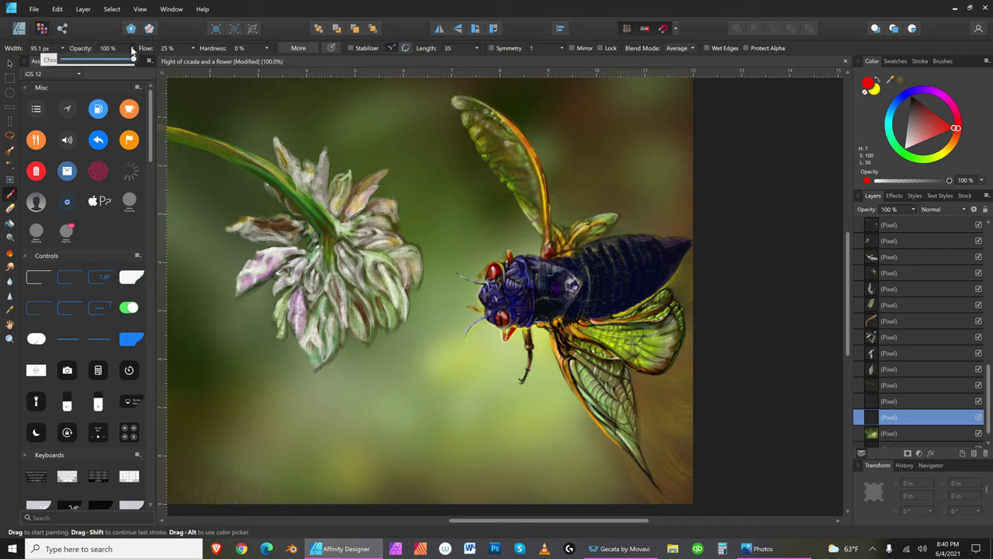
left_click(103, 58)
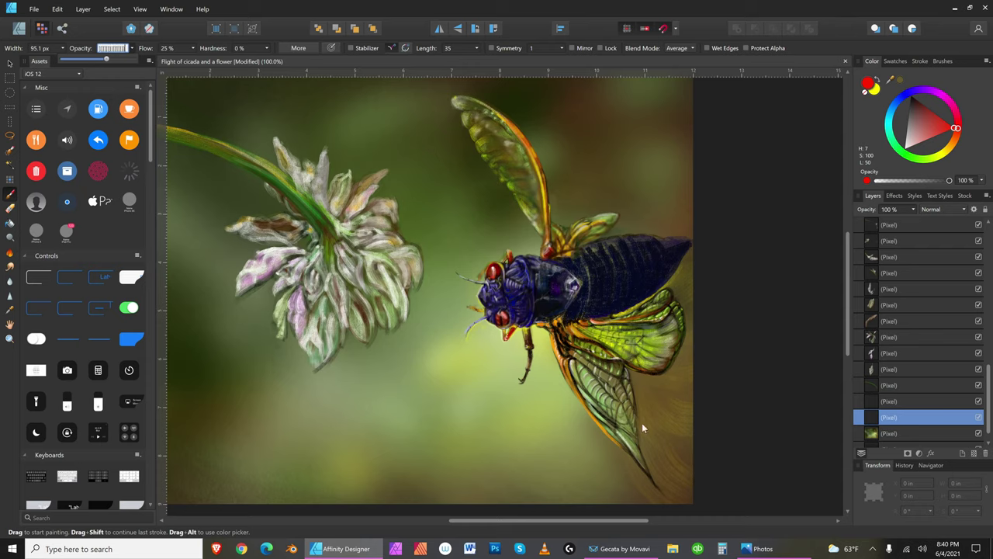
key("bracketright")
key("bracketright")
key("bracketright")
key("bracketright")
key("bracketright")
key("bracketright")
key("bracketright")
key("bracketright")
key("bracketright")
left_click(668, 410)
left_click(677, 458)
key("bracketright")
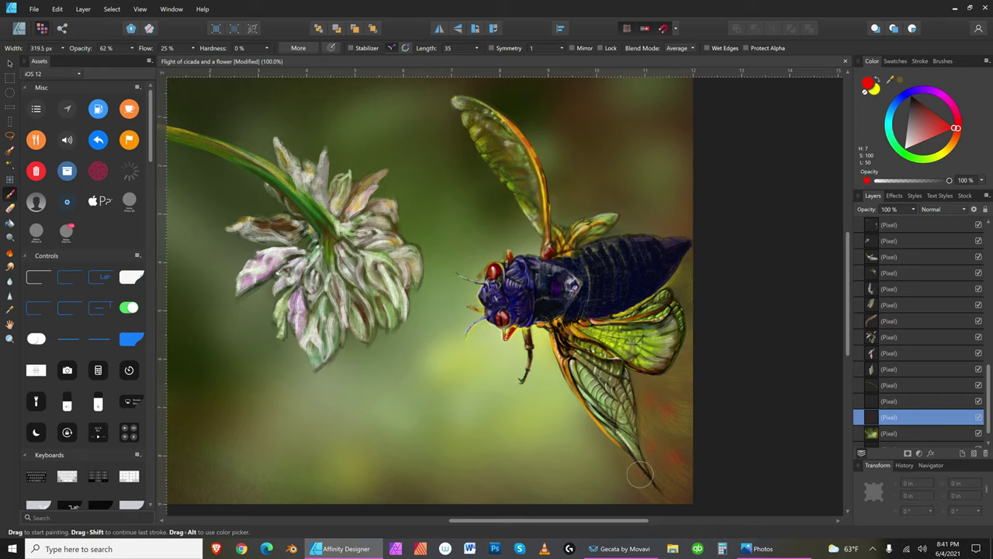
Step: Enlarge the brush to 830.8 px and paint soft red over the background on both sides of the lowest wing's tip
key("bracketright")
key("bracketright")
key("bracketright")
key("bracketright")
key("bracketright")
key("bracketright")
key("bracketright")
key("bracketright")
key("bracketright")
key("bracketright")
mouse_move(628, 423)
left_mouse_down()
mouse_move(584, 377)
mouse_move(615, 418)
mouse_move(727, 488)
left_mouse_up()
mouse_move(714, 433)
left_mouse_down()
mouse_move(659, 381)
mouse_move(809, 424)
left_mouse_up()
key("bracketleft")
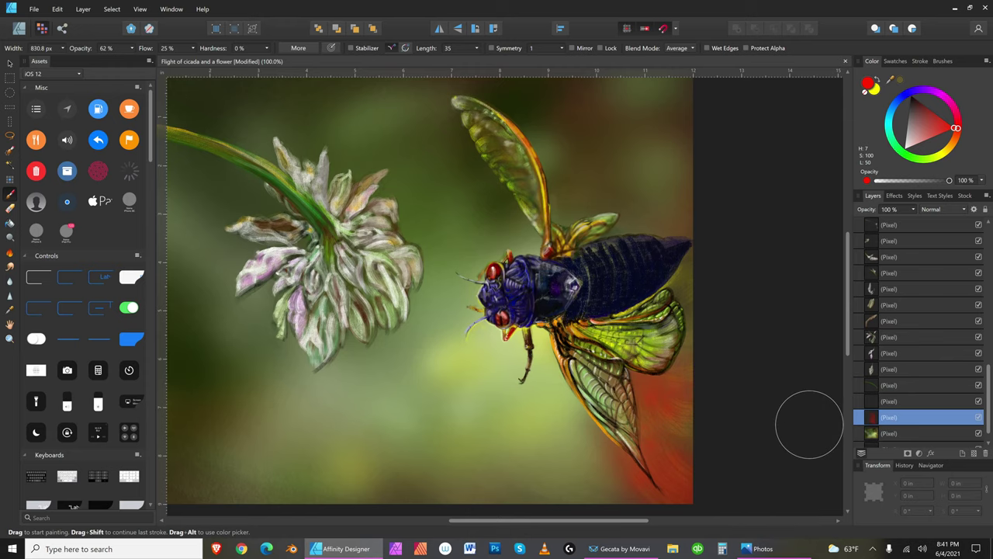
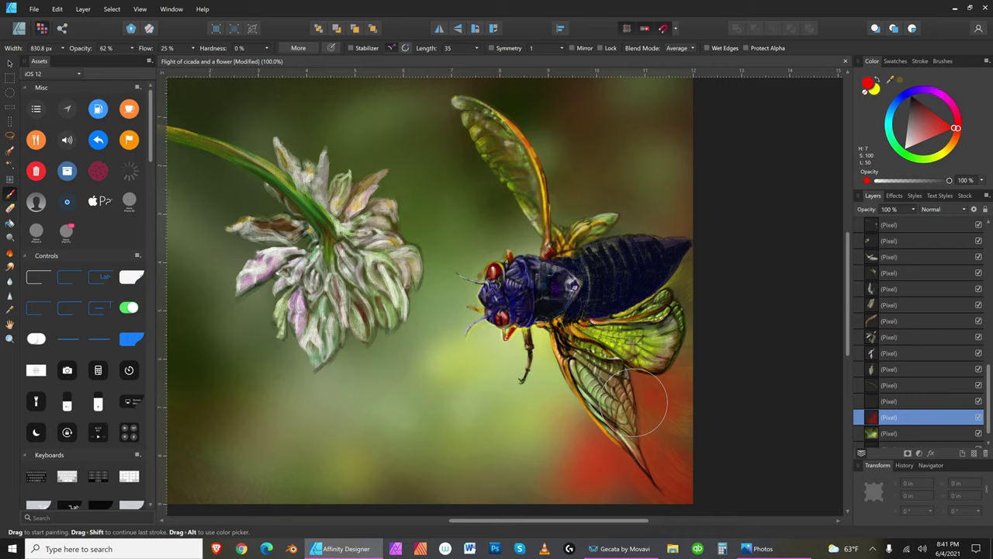
Step: Tint the red background beside the lowest wing's tip with orange (H 33, S 100, L 50) and pinkish red (H 339, S 100, L 50)
left_click(956, 141)
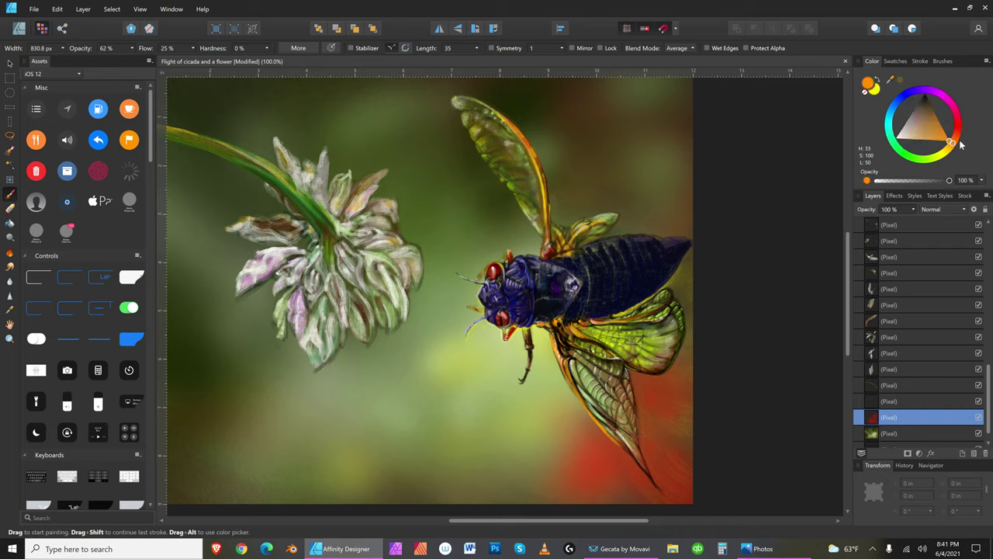
mouse_move(647, 477)
left_mouse_down()
mouse_move(654, 466)
mouse_move(695, 482)
left_mouse_up()
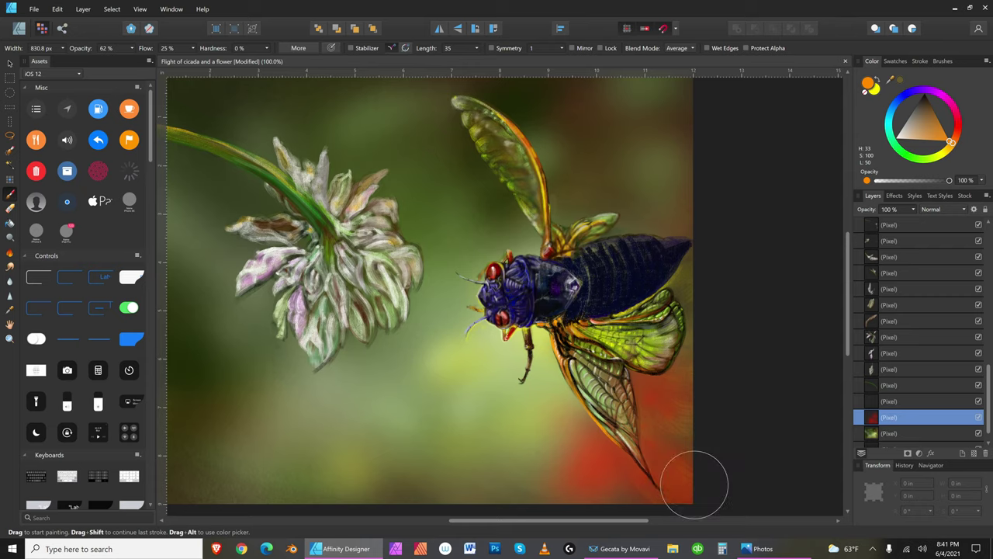
left_click(962, 115)
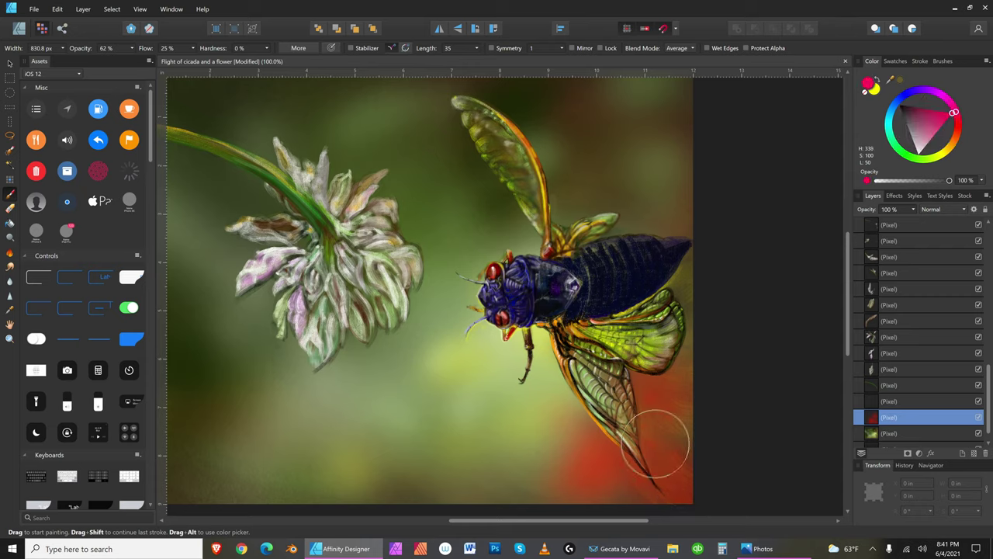
key("bracketleft")
key("bracketleft")
key("bracketleft")
mouse_move(678, 451)
left_mouse_down()
mouse_move(651, 422)
mouse_move(665, 448)
left_mouse_up()
key("bracketright")
key("bracketright")
key("bracketright")
key("bracketright")
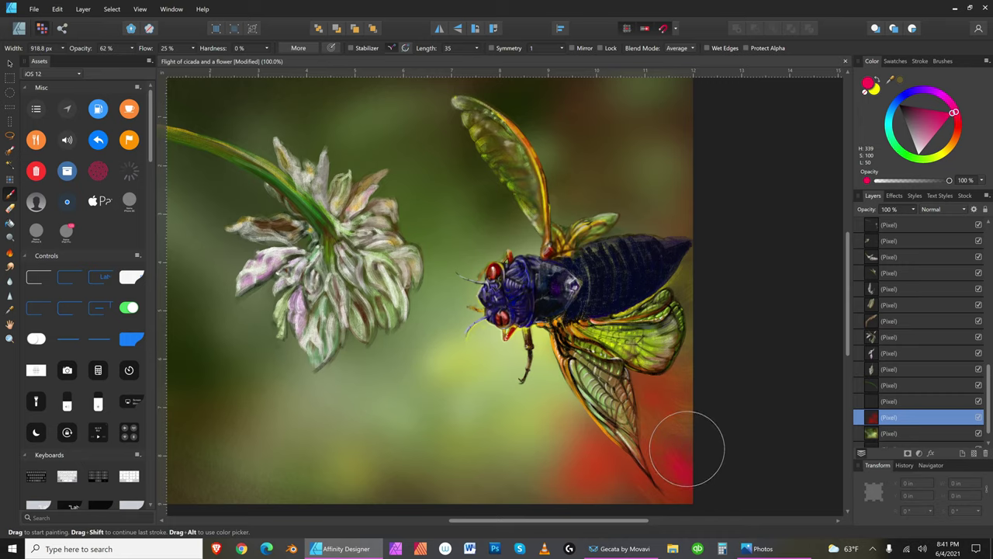
Step: Paint pinkish-red patches on both sides of the lowest wing's tip, reducing the brush width to 50.9 px
key("bracketleft")
left_click_drag(584, 438, 581, 444)
key("bracketleft")
key("bracketleft")
key("bracketleft")
key("bracketleft")
key("bracketleft")
key("bracketleft")
key("bracketleft")
key("bracketleft")
key("bracketleft")
key("bracketright")
key("bracketright")
key("bracketright")
key("bracketright")
key("bracketright")
key("bracketright")
key("bracketright")
key("bracketright")
key("bracketright")
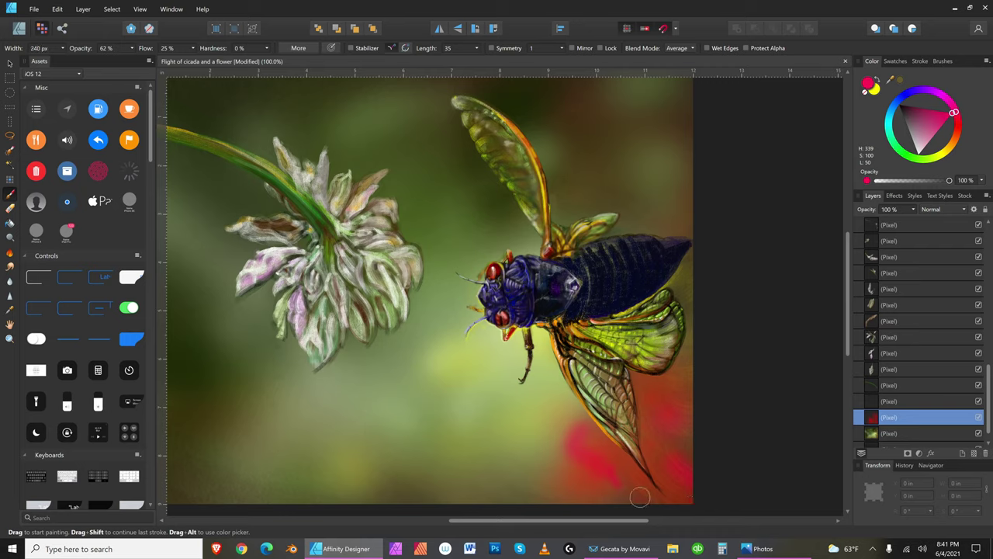
key("bracketleft")
key("bracketleft")
key("bracketleft")
key("bracketleft")
key("bracketleft")
key("bracketleft")
Step: Dab lighter pink (H 339, S 83, L 67) highlights onto the red patch between the lowest wing and the canvas edge, varying the brush width
left_click(937, 130)
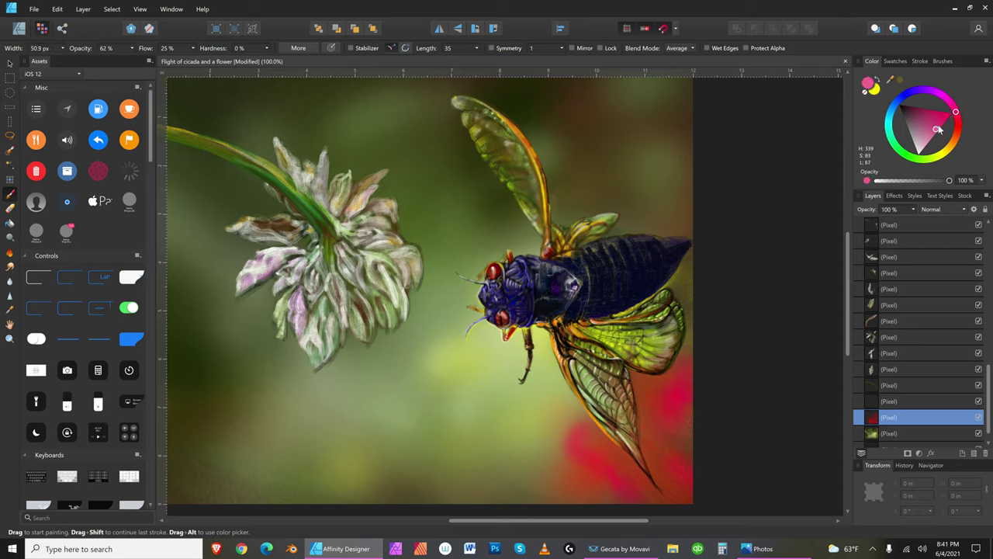
key("bracketright")
key("bracketright")
key("bracketright")
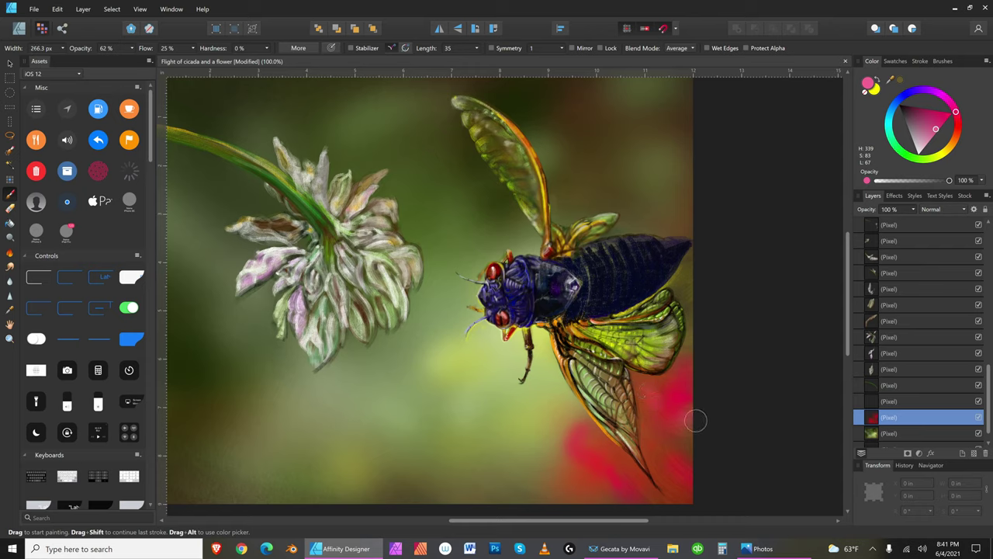
key("bracketleft")
key("bracketleft")
key("bracketleft")
key("bracketleft")
key("bracketright")
key("bracketright")
key("bracketright")
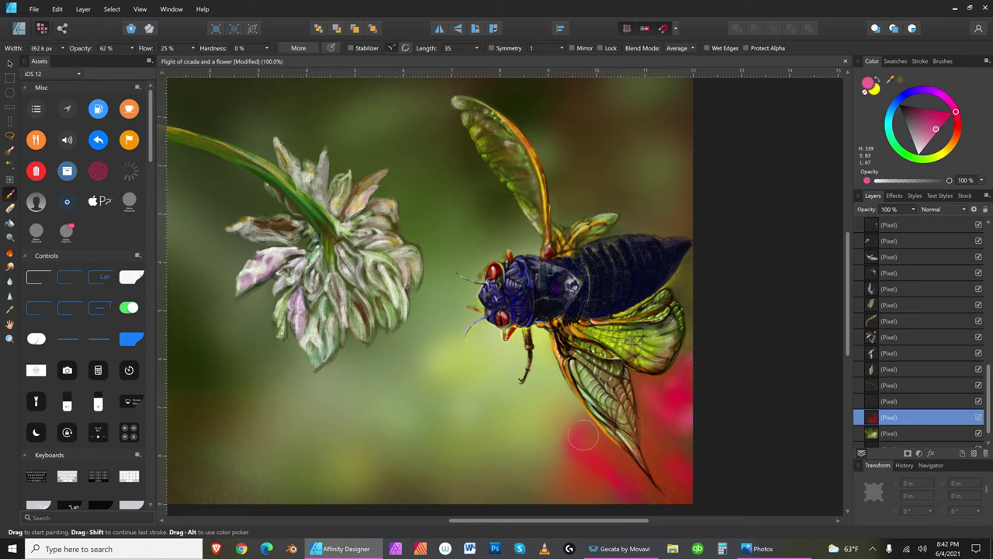
Step: Add light pink touches to the red patch below the lowest wing with a brush about 300 px wide
key("bracketleft")
key("bracketleft")
key("bracketright")
key("bracketright")
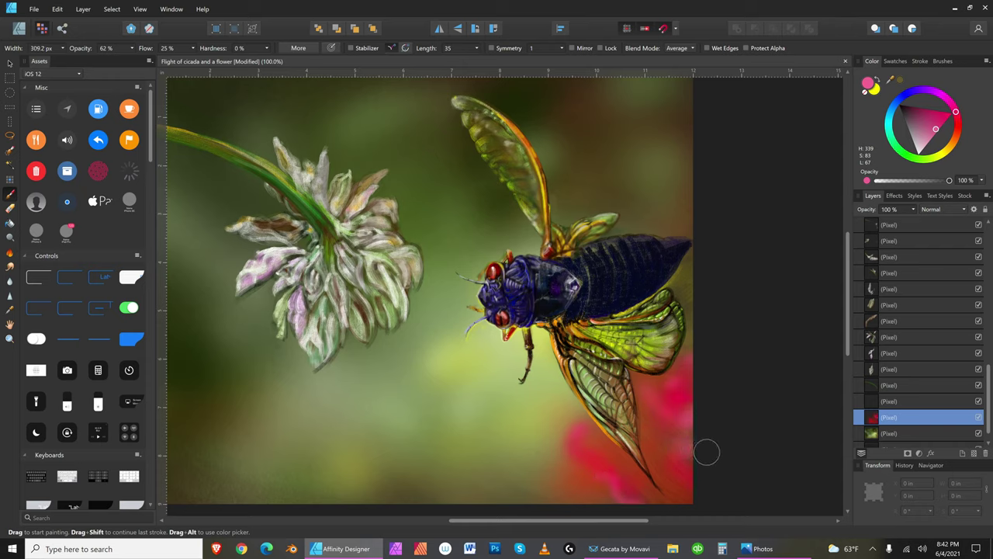
key("bracketleft")
key("bracketright")
key("bracketright")
Step: Set the brush colour to violet (H 292, S 83, L 67) and add soft touches along the lower edge of the red area
left_click(938, 92)
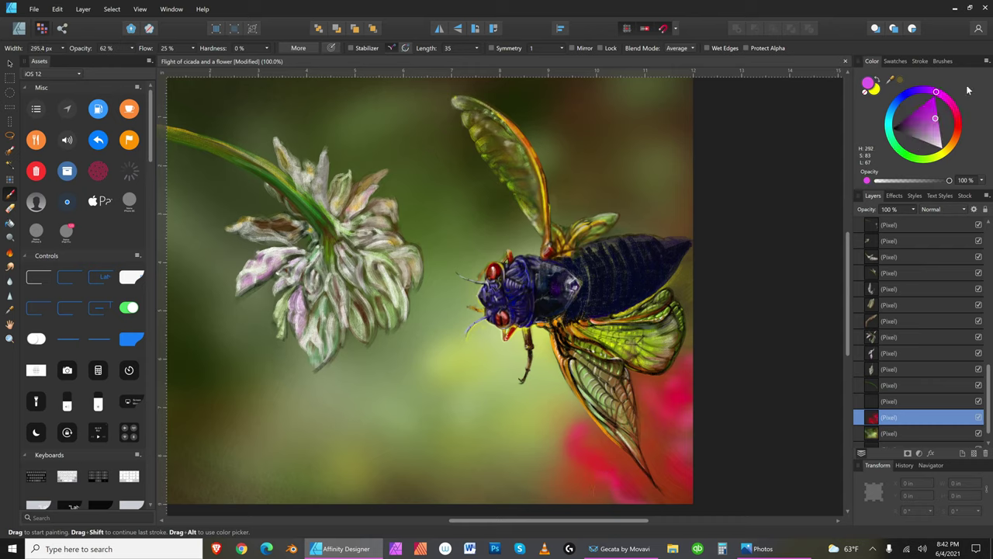
key("bracketright")
key("bracketright")
key("bracketright")
key("bracketright")
key("bracketleft")
key("bracketleft")
key("bracketleft")
key("bracketleft")
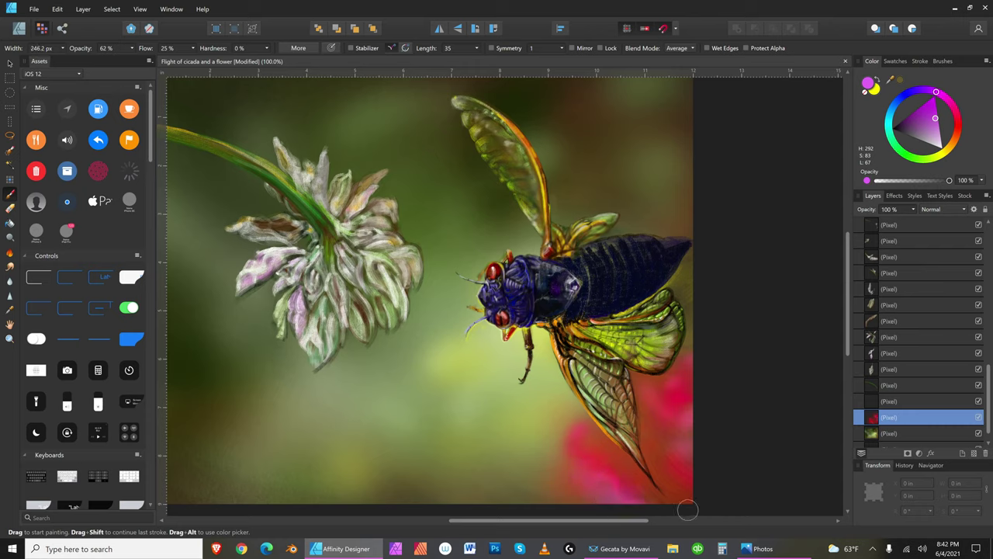
key("bracketleft")
key("bracketleft")
Step: Paint a dark purple (H 292, S 88, L 26) shadow below the lowest wing, enlarging the brush to 425.1 px
left_click(913, 113)
key("bracketright")
key("bracketright")
key("bracketright")
key("bracketright")
key("bracketright")
key("bracketright")
key("bracketright")
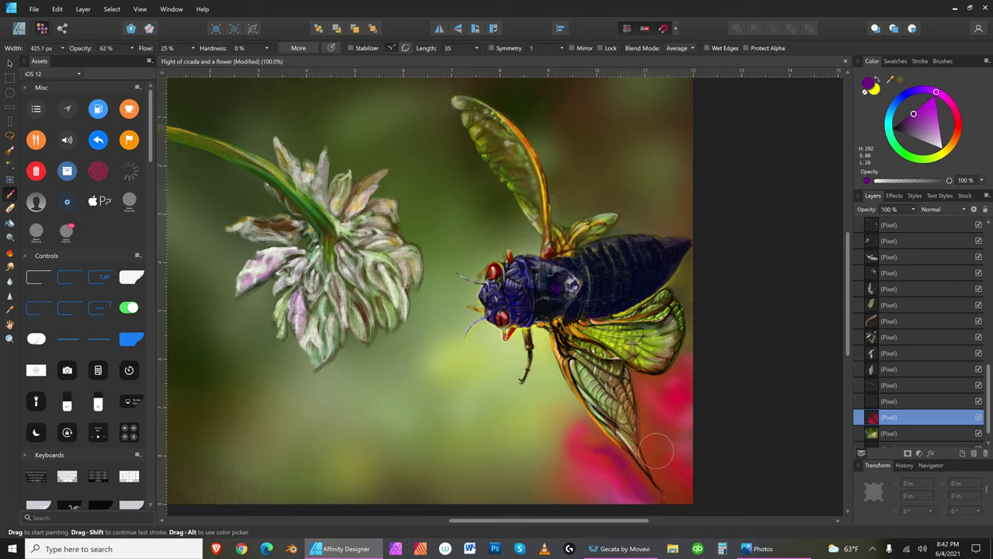
Step: Deepen the dark purple shading around the lowest wing's tip, varying the brush width down to 133.6 px
key("bracketleft")
key("bracketleft")
key("bracketleft")
key("bracketright")
key("bracketright")
key("bracketright")
key("bracketright")
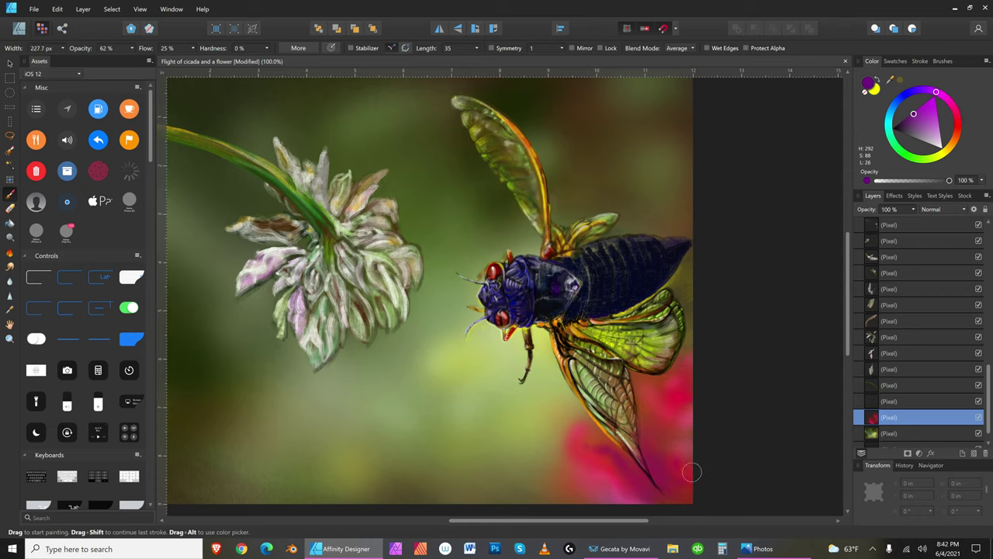
key("bracketleft")
key("bracketleft")
Step: Brush dark green (H 84, S 88, L 15) strokes along the outer edge of the red area near the canvas's lower border
left_click_drag(928, 158, 956, 148)
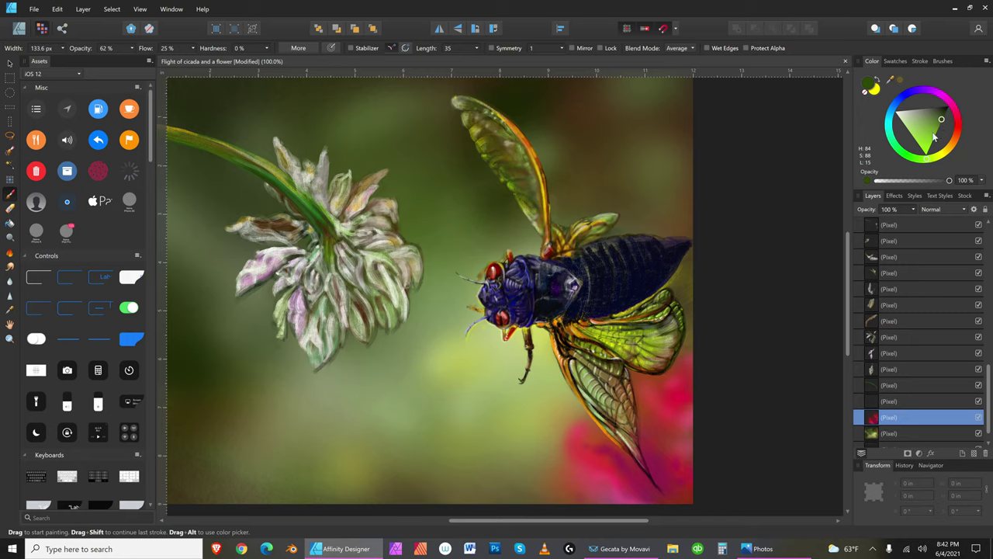
key("bracketright")
key("bracketright")
key("bracketleft")
key("bracketleft")
key("bracketleft")
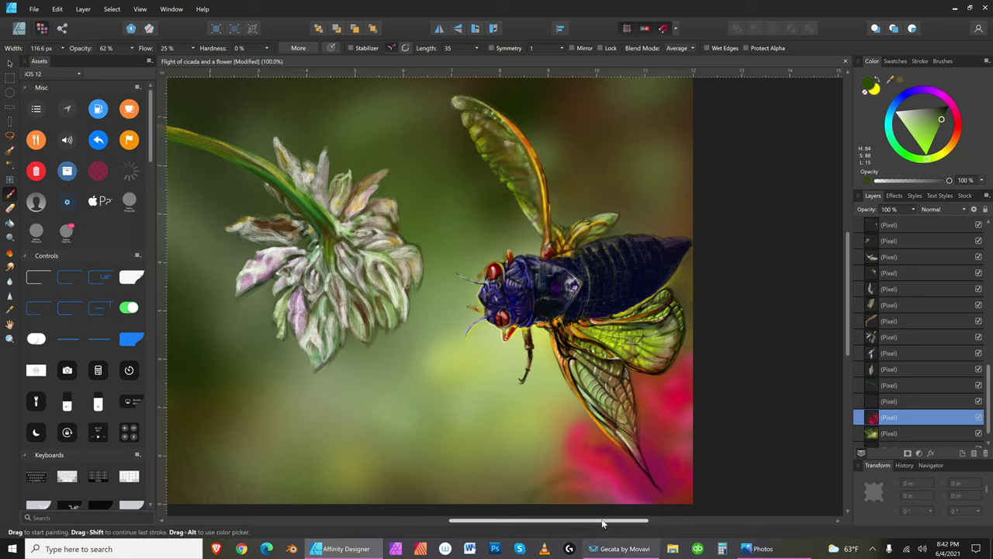
key("bracketright")
key("bracketright")
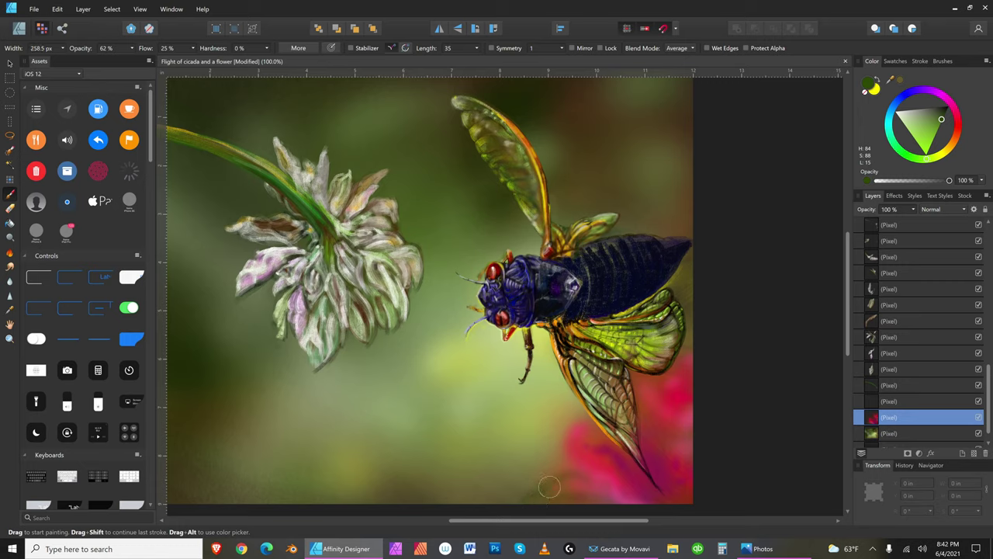
key("bracketright")
key("bracketleft")
key("bracketleft")
key("bracketleft")
Step: Paint a soft green (H 84, S 74, L 38) leaf shape beside the red area, varying the brush from 425 px down to 39 px
left_click_drag(966, 121, 928, 136)
key("bracketleft")
key("bracketleft")
key("bracketleft")
key("bracketleft")
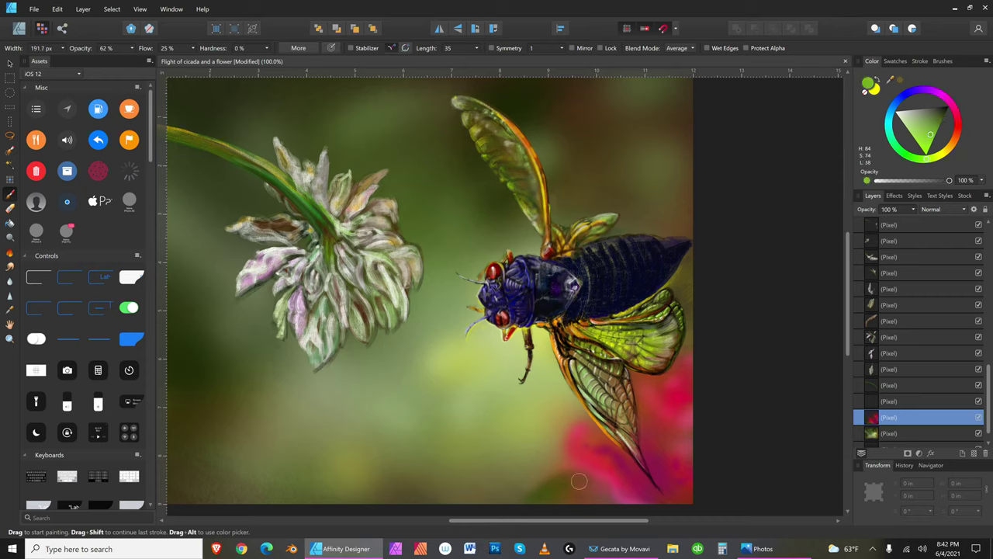
key("bracketright")
key("bracketright")
key("bracketright")
key("bracketright")
key("bracketright")
key("bracketright")
key("bracketright")
key("bracketright")
key("bracketleft")
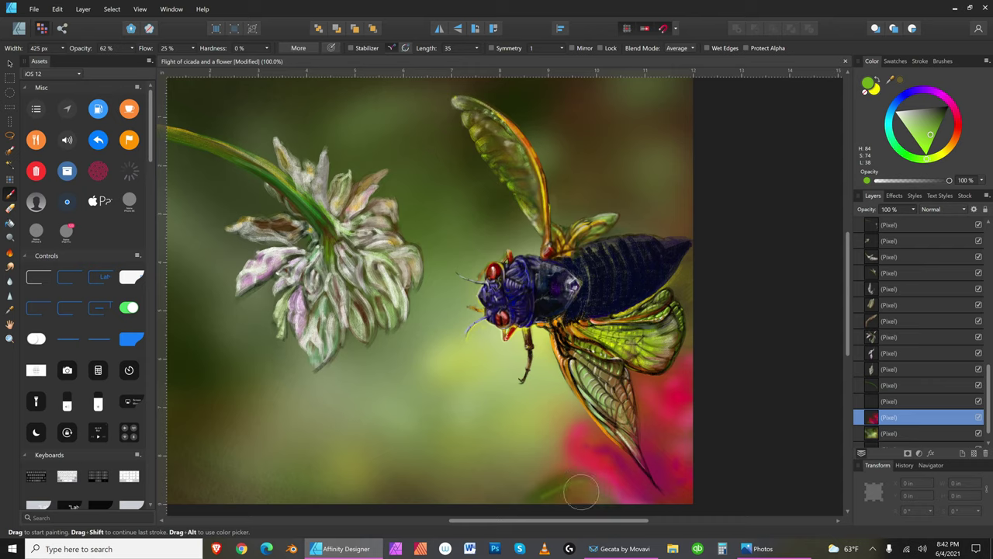
key("bracketleft")
key("bracketleft")
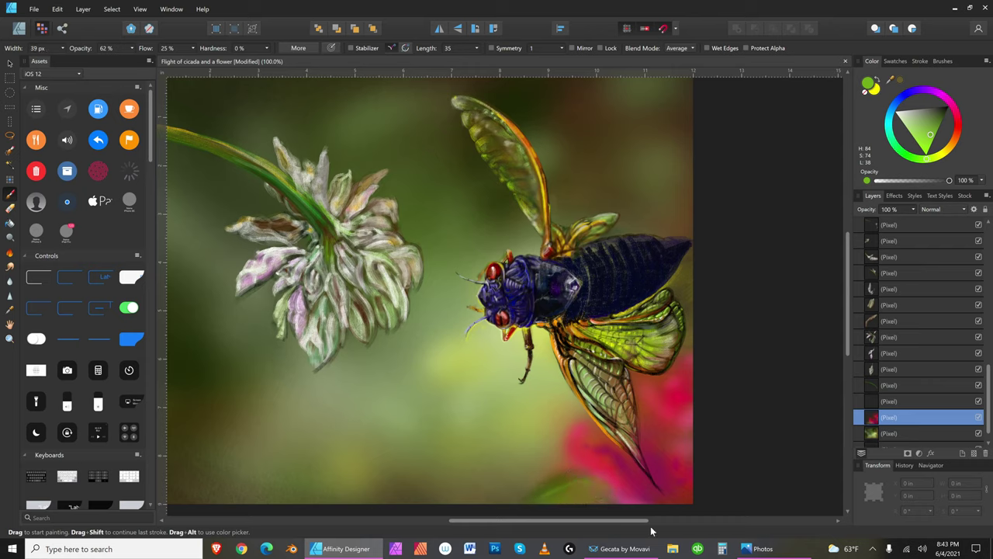
Step: Add fine olive-yellow (H 50, S 74, L 38) strokes to the green leaf, varying the narrow brush width
left_click(946, 155)
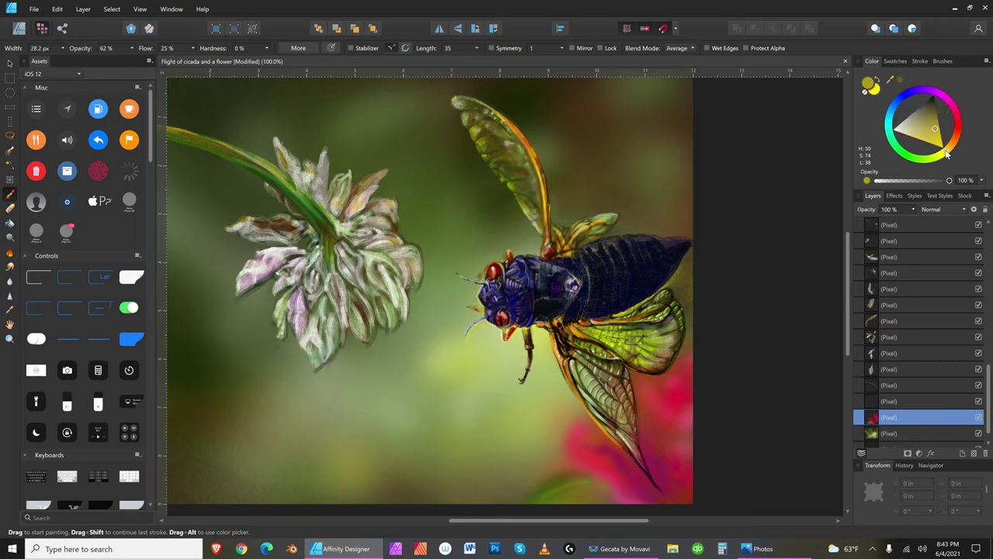
key("bracketright")
key("bracketright")
key("bracketleft")
key("bracketleft")
key("bracketright")
key("bracketright")
key("bracketleft")
key("bracketleft")
Step: Shade and extend the leaf's edge with narrow dark green strokes, using H 83, S 100 with lightness 14 and 21
left_click(933, 104)
left_click_drag(948, 142, 929, 159)
mouse_move(945, 124)
left_mouse_down()
mouse_move(942, 115)
mouse_move(948, 123)
left_mouse_up()
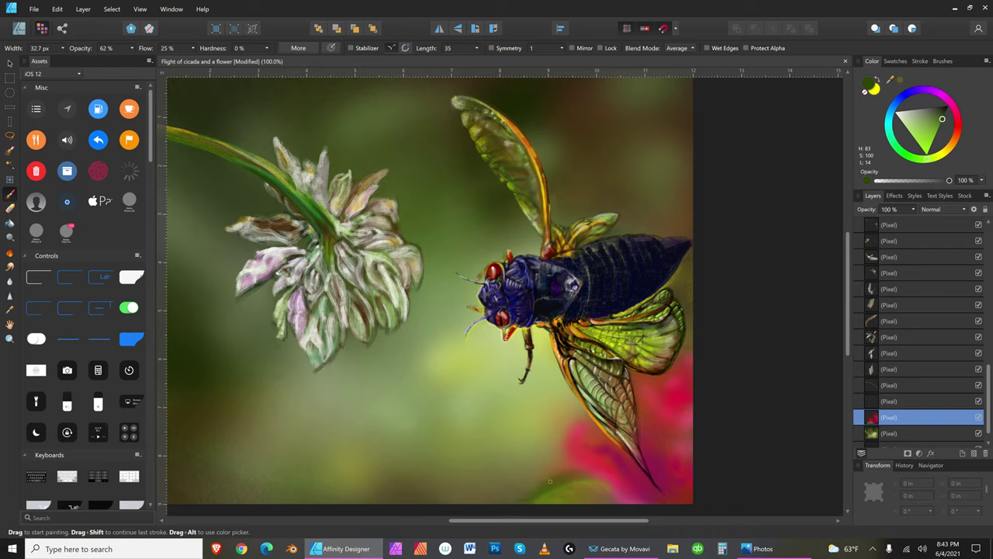
left_click_drag(945, 114, 945, 108)
key("bracketleft")
key("bracketleft")
key("bracketleft")
left_click_drag(934, 116, 942, 127)
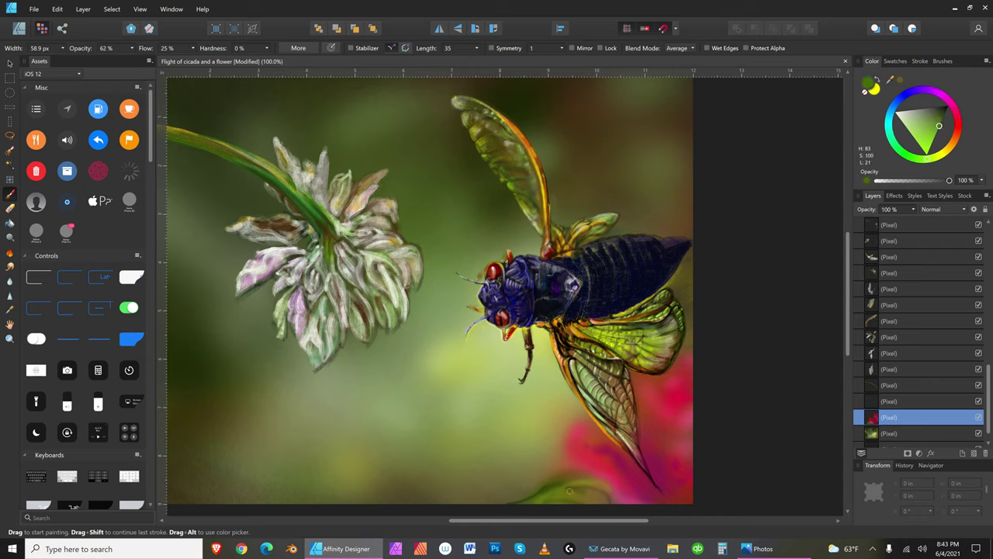
Step: Highlight the green leaf near the canvas's lower border with soft strokes of bright green (H 83, S 80, L 43), about 146 to 106 px wide
key("bracketright")
key("bracketright")
key("bracketright")
key("bracketright")
key("bracketright")
key("bracketright")
key("bracketright")
key("bracketright")
key("bracketright")
key("bracketleft")
left_click(589, 476, "alt")
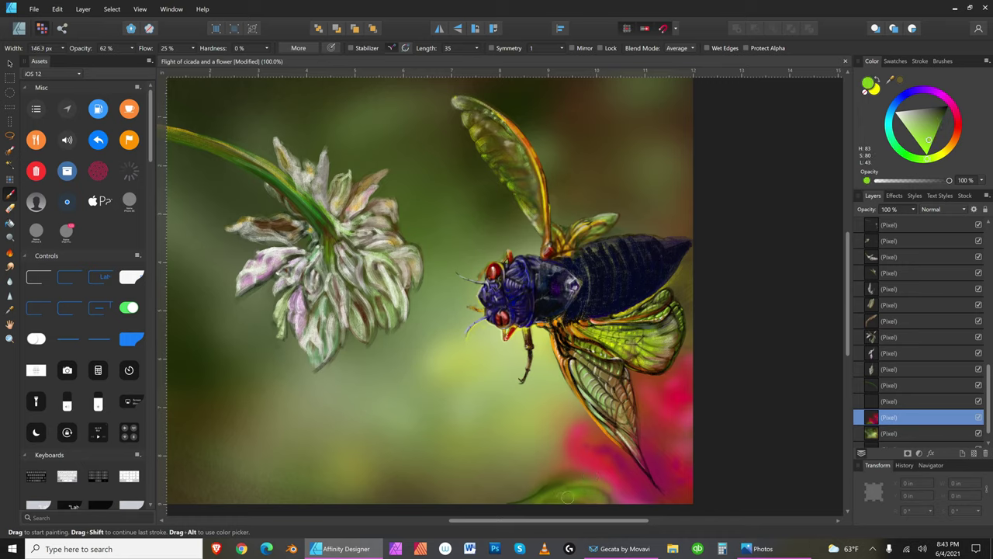
key("bracketleft")
key("bracketleft")
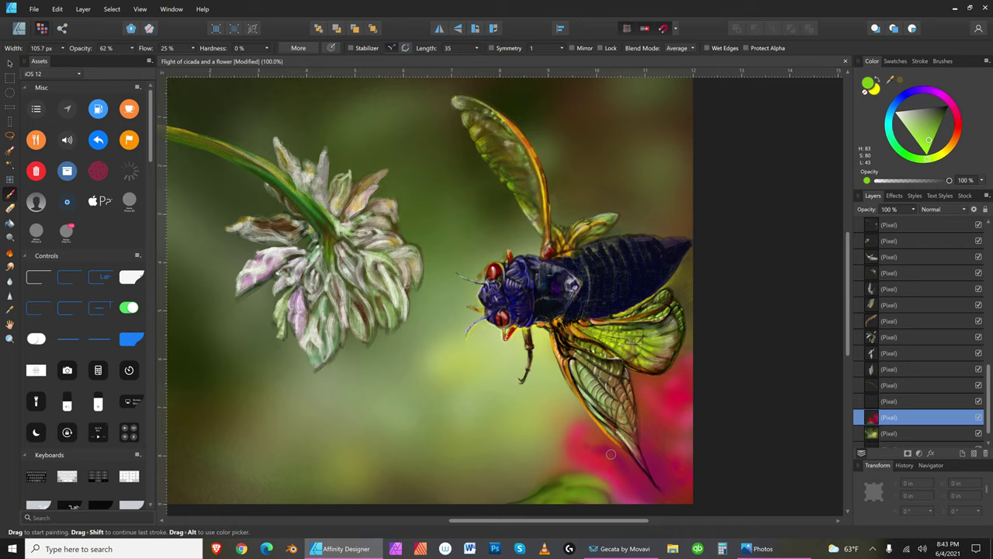
Step: Blend olive-yellow (H 58, S 80, L 43) strokes into the leaf, varying the brush from 239 px to about 61 px
left_click(945, 153)
key("bracketleft")
key("bracketleft")
key("bracketleft")
key("bracketleft")
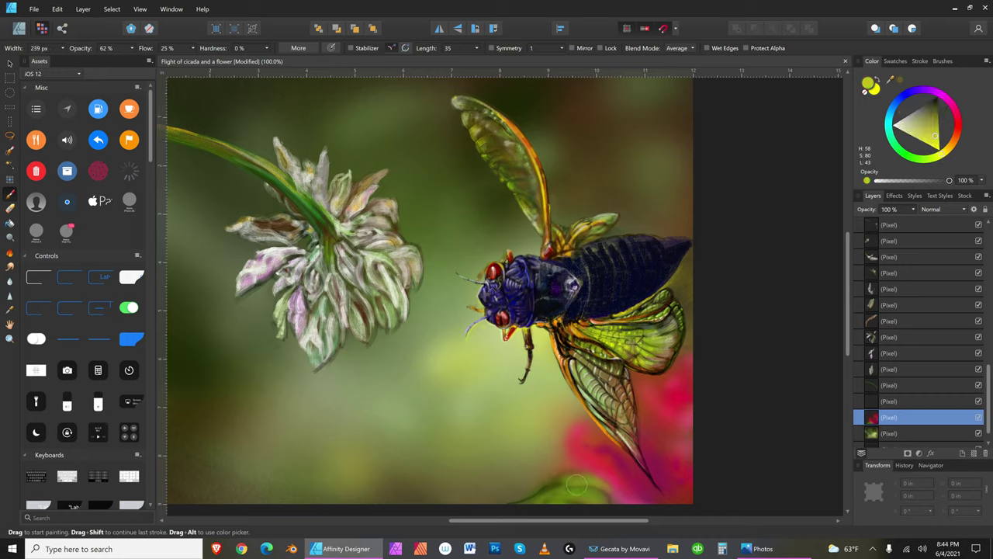
key("bracketright")
key("bracketright")
key("bracketleft")
key("bracketleft")
key("bracketleft")
key("bracketleft")
key("bracketleft")
key("bracketleft")
key("bracketright")
key("bracketright")
key("bracketright")
key("bracketright")
key("bracketright")
key("bracketright")
key("bracketright")
key("bracketright")
key("bracketright")
key("bracketright")
key("bracketleft")
key("bracketleft")
key("bracketleft")
key("bracketleft")
key("bracketleft")
key("bracketleft")
key("bracketleft")
key("bracketleft")
Step: Add narrow violet (H 266, S 100, L 41) accents around the leaf and red area, reducing the brush to about 31 px
left_click(921, 91)
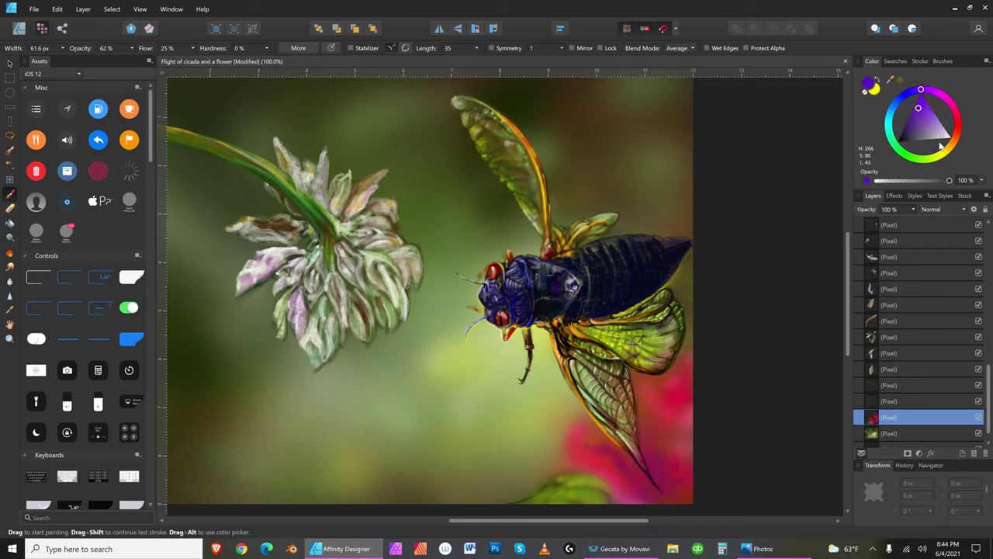
left_click_drag(915, 114, 927, 101)
key("bracketleft")
key("bracketleft")
key("bracketleft")
key("bracketleft")
key("bracketleft")
key("bracketleft")
key("bracketleft")
key("bracketleft")
key("bracketleft")
key("bracketleft")
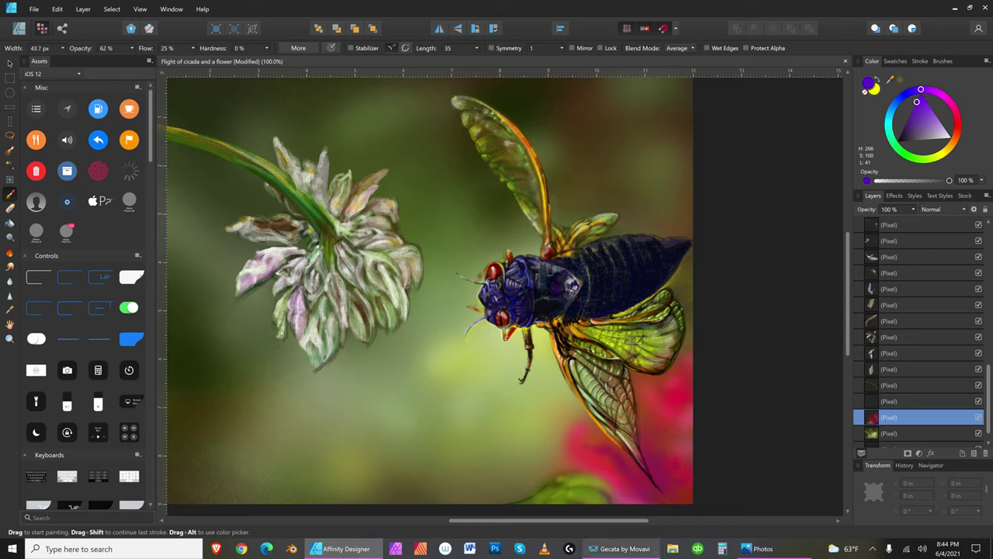
key("bracketleft")
key("bracketleft")
key("bracketleft")
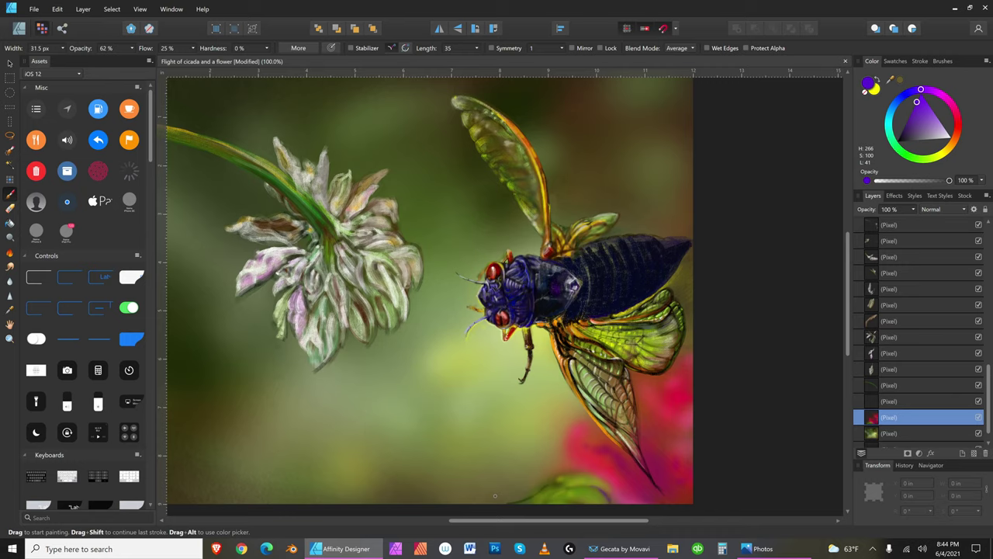
Step: Deepen the leaf's shadows with fine dark violet (H 266, S 28, L 12) strokes, narrowing the brush to about 20 px
left_click(907, 124)
key("bracketleft")
key("bracketleft")
key("bracketleft")
key("bracketright")
key("bracketright")
key("bracketright")
key("bracketright")
key("bracketright")
key("bracketright")
key("bracketright")
key("bracketright")
key("bracketright")
key("bracketright")
key("bracketright")
key("bracketright")
key("bracketright")
key("bracketright")
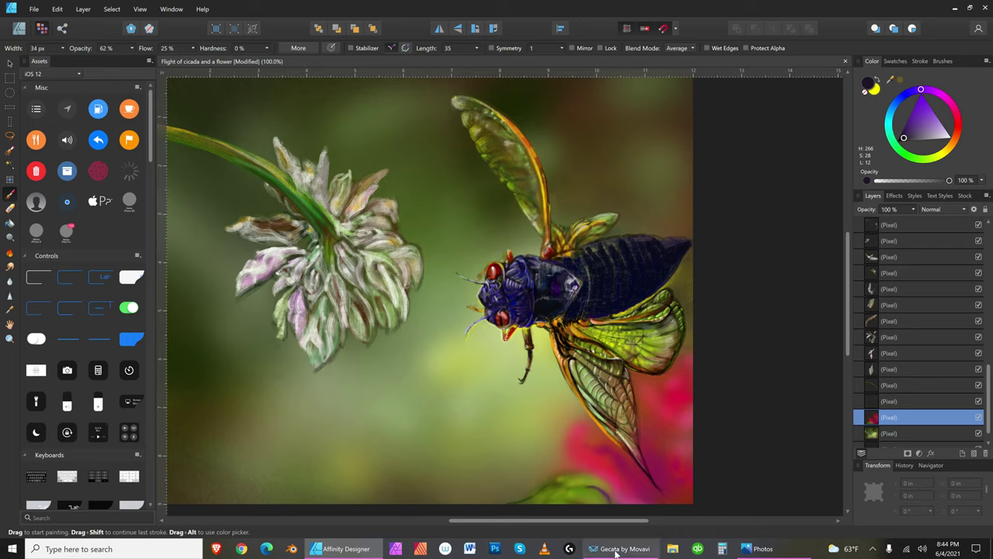
key("bracketleft")
key("bracketleft")
key("bracketleft")
key("bracketleft")
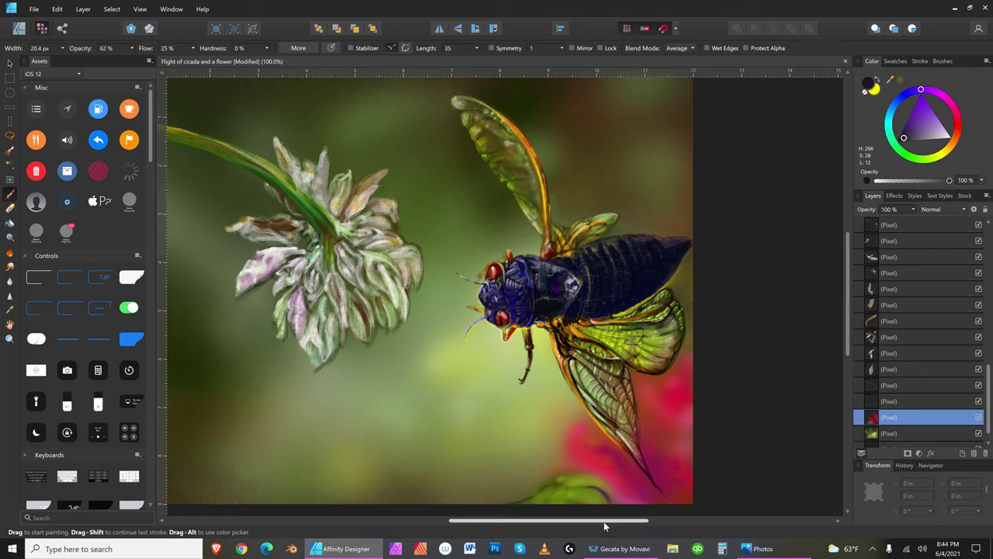
Step: Shade the end of the leaf beside the red area with dark green (H 125, S 100, L 12), using a brush of about 95 px
mouse_move(931, 159)
left_mouse_down()
mouse_move(952, 135)
mouse_move(948, 119)
mouse_move(947, 144)
mouse_move(903, 161)
mouse_move(943, 132)
left_mouse_up()
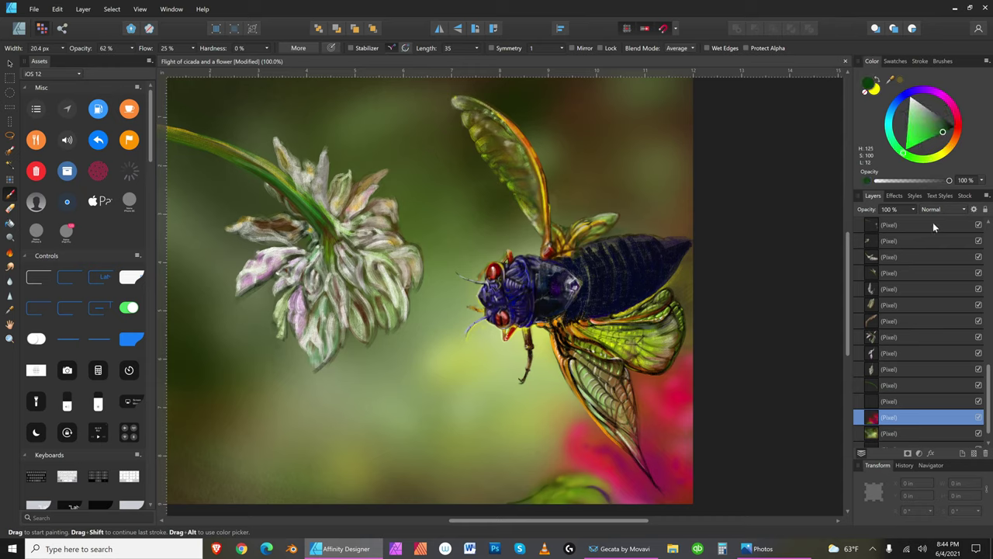
key("bracketright")
key("bracketright")
key("bracketright")
key("bracketright")
key("bracketright")
key("bracketright")
key("bracketright")
key("bracketright")
key("bracketleft")
key("bracketright")
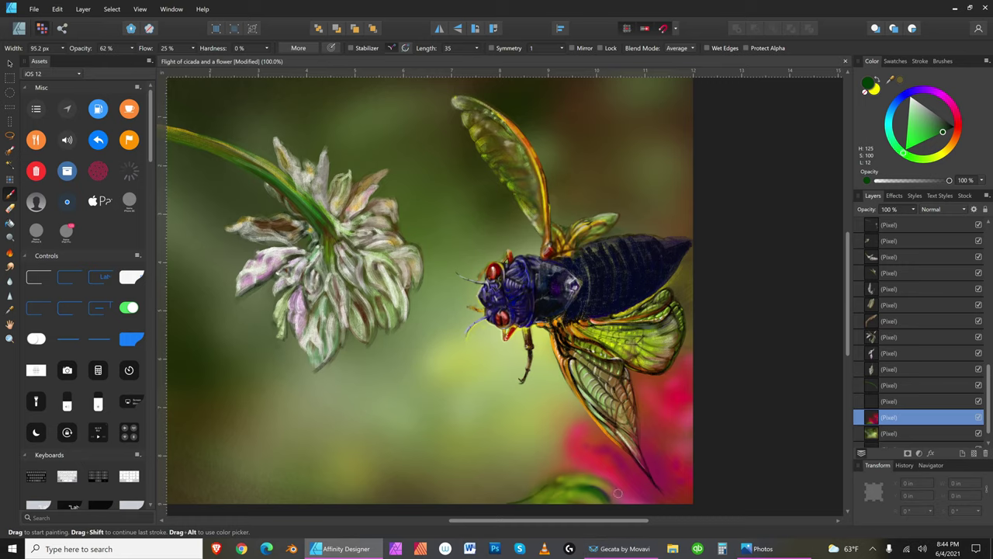
mouse_move(627, 542)
key("bracketleft")
Step: Brush bright green (H 125, S 72, L 45) highlights onto the leaf with a brush of about 58 px
left_click(939, 131)
left_click_drag(938, 131, 918, 138)
key("bracketleft")
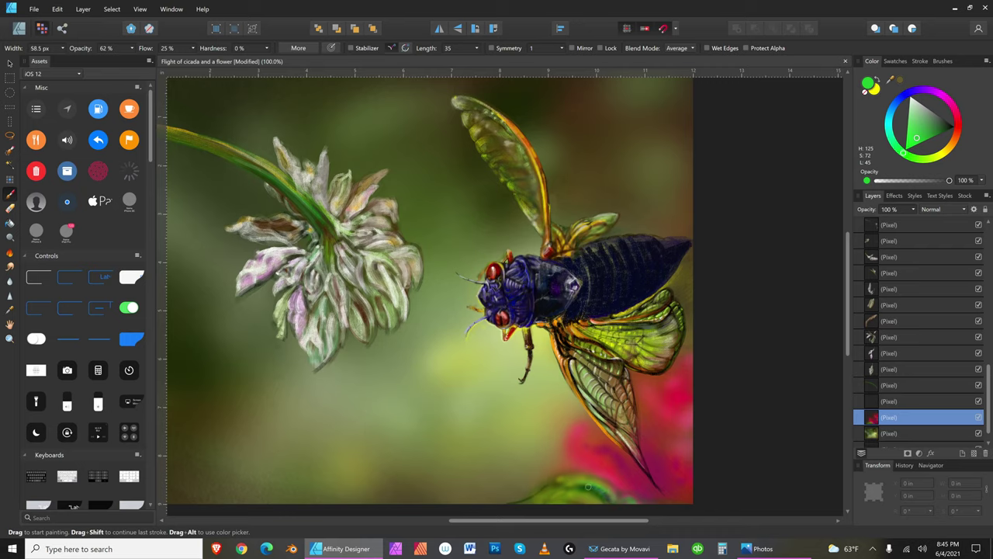
key("bracketleft")
Step: Add teal (H 172, S 72, L 45) highlights to the leaf and its edge by the red area, with brush widths from 50 to 112 px
left_click(893, 128)
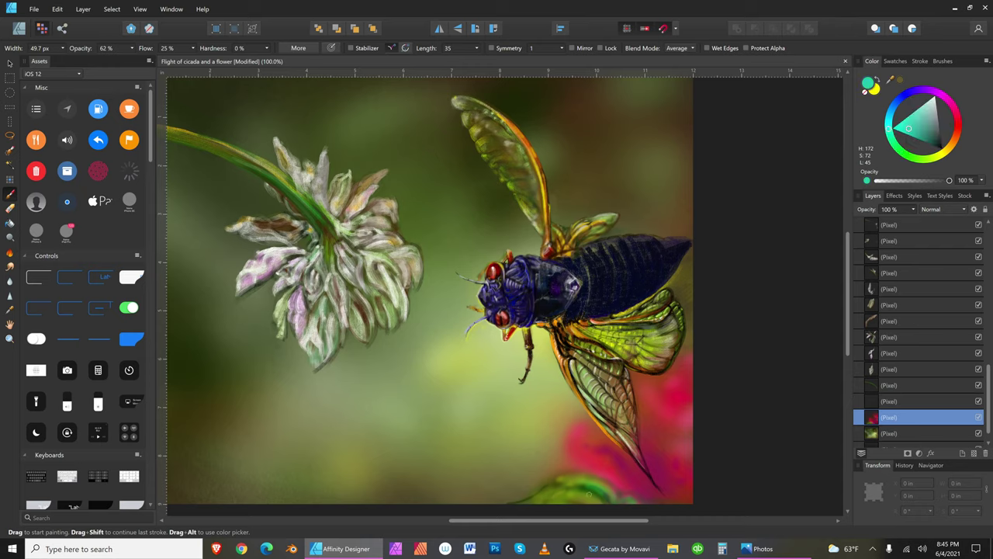
key("bracketright")
key("bracketright")
key("bracketright")
key("bracketright")
key("bracketleft")
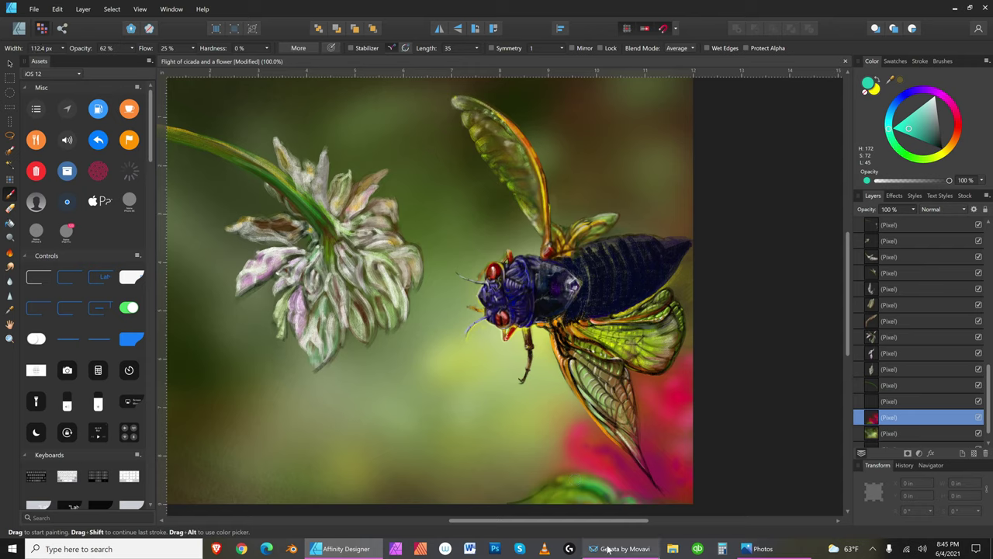
key("bracketleft")
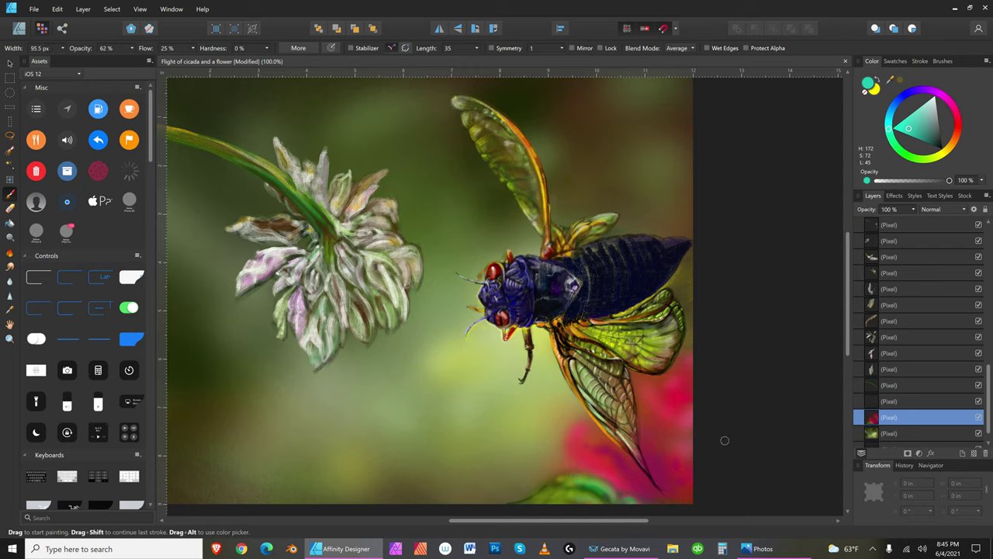
Step: Paint dark blue (H 237) shading around the leaf's edge, varying the brush width
left_click(904, 96)
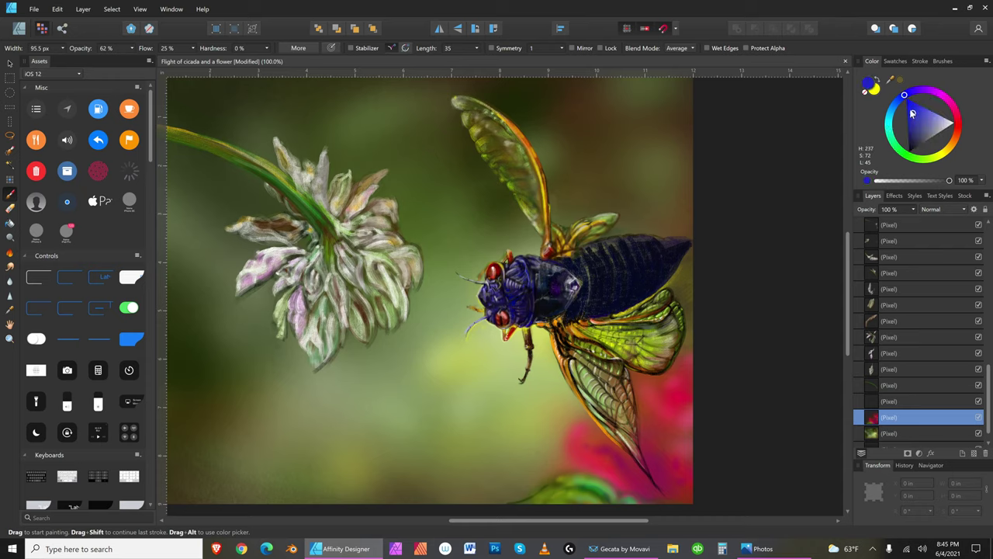
left_click(907, 126)
key("bracketright")
key("bracketright")
key("bracketright")
key("bracketleft")
key("bracketleft")
key("bracketleft")
key("bracketleft")
key("bracketright")
Step: Define the leaf's folds and outline with very dark green (H 96, S 100, L 11) strokes, narrowing the brush from about 63 px to a fine line
left_click(924, 160)
left_click_drag(941, 124, 945, 121)
key("bracketright")
key("bracketright")
key("bracketright")
key("bracketright")
key("bracketleft")
key("bracketleft")
key("bracketleft")
key("bracketleft")
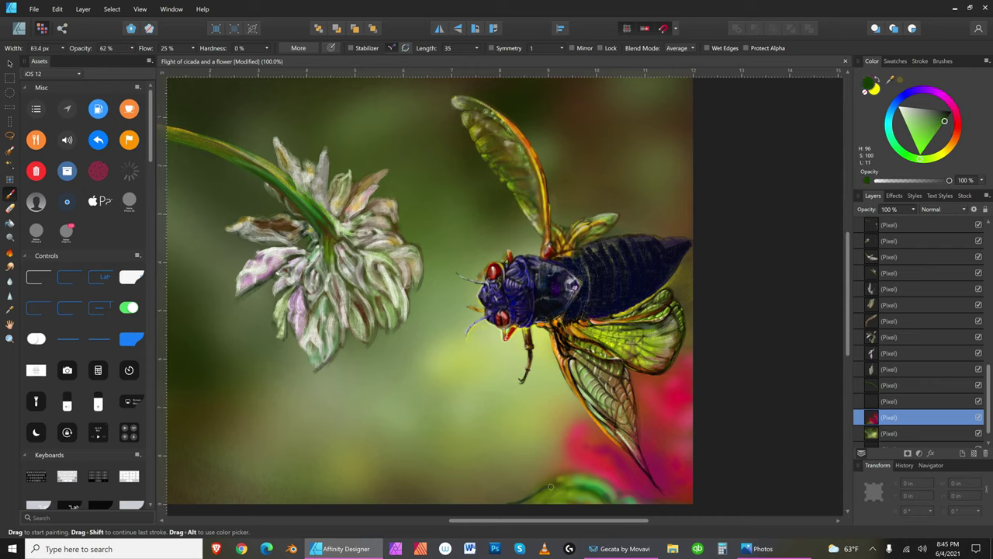
key("bracketleft")
key("bracketleft")
key("bracketleft")
key("bracketright")
key("bracketleft")
key("bracketleft")
key("bracketleft")
key("bracketleft")
key("bracketleft")
key("bracketleft")
key("bracketleft")
key("bracketleft")
key("bracketleft")
Step: Paint very dark red (H 353, S 100, L 11) shading on the red blossom, narrowing the brush from about 152 to 32 px, and save
mouse_move(953, 120)
left_mouse_down()
mouse_move(965, 139)
mouse_move(960, 122)
left_mouse_up()
key("bracketleft")
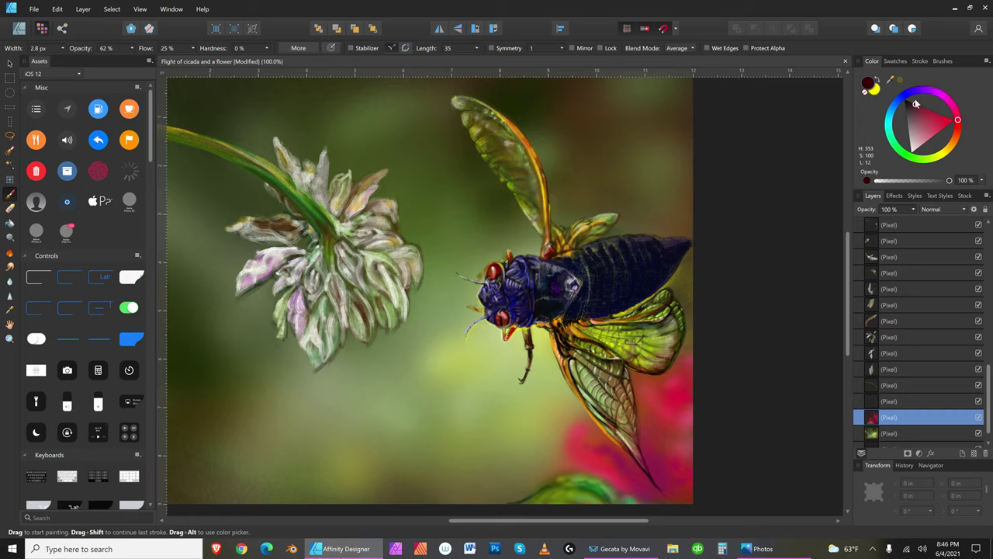
key("bracketright")
key("bracketright")
key("bracketright")
key("bracketright")
key("bracketright")
key("bracketright")
key("bracketright")
key("bracketright")
key("bracketright")
key("bracketright")
key("bracketright")
key("bracketright")
key("bracketright")
key("bracketright")
key("bracketright")
key("bracketright")
key("bracketright")
key("bracketright")
key("bracketleft")
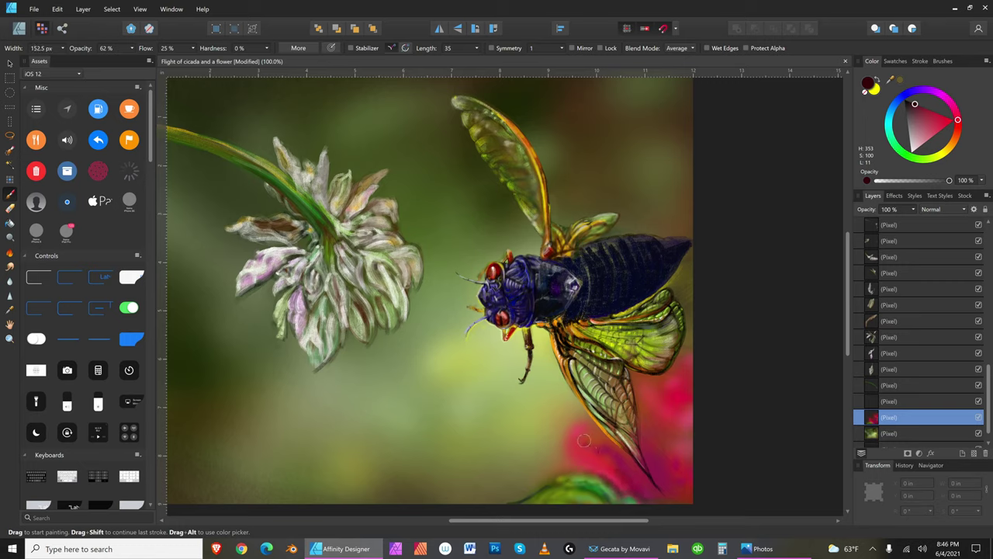
key("bracketright")
key("bracketleft")
key("bracketleft")
key("bracketleft")
key("bracketleft")
key("bracketleft")
key("bracketleft")
key("bracketleft")
key("bracketleft")
key("bracketleft")
key("bracketleft")
left_click(34, 9)
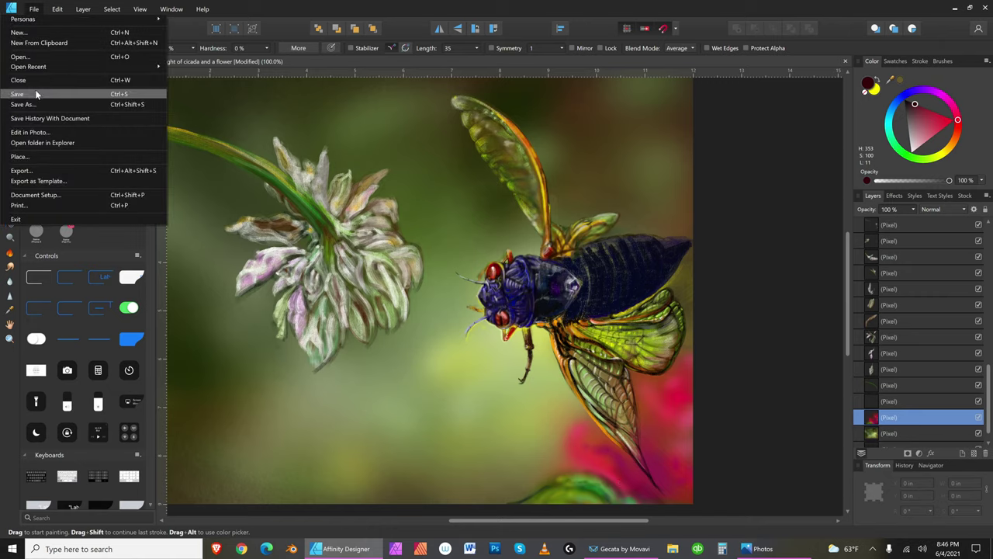
left_click(37, 91)
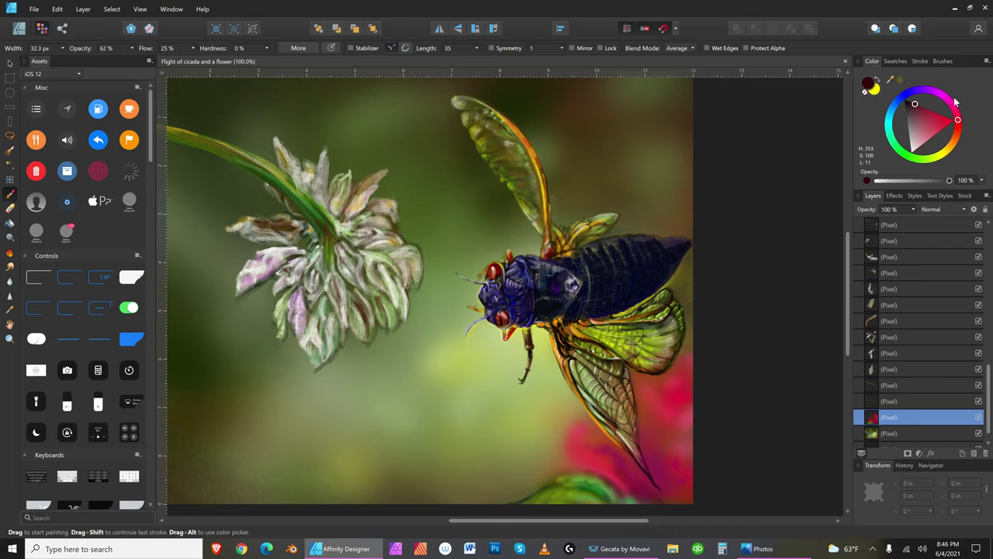
Step: Brush light pink (H 353, S 100, L 88) highlights onto the red blossom's petals, varying the brush width between about 48 and 135 px
left_click(921, 145)
key("bracketright")
key("bracketright")
key("bracketright")
key("bracketright")
key("bracketright")
key("bracketright")
key("bracketright")
key("bracketright")
key("bracketright")
key("bracketright")
key("bracketright")
key("bracketright")
key("bracketright")
left_click_drag(568, 450, 588, 465)
key("bracketleft")
key("bracketleft")
key("bracketleft")
key("bracketleft")
key("bracketleft")
key("bracketright")
key("bracketright")
key("bracketright")
key("bracketright")
key("bracketright")
key("bracketright")
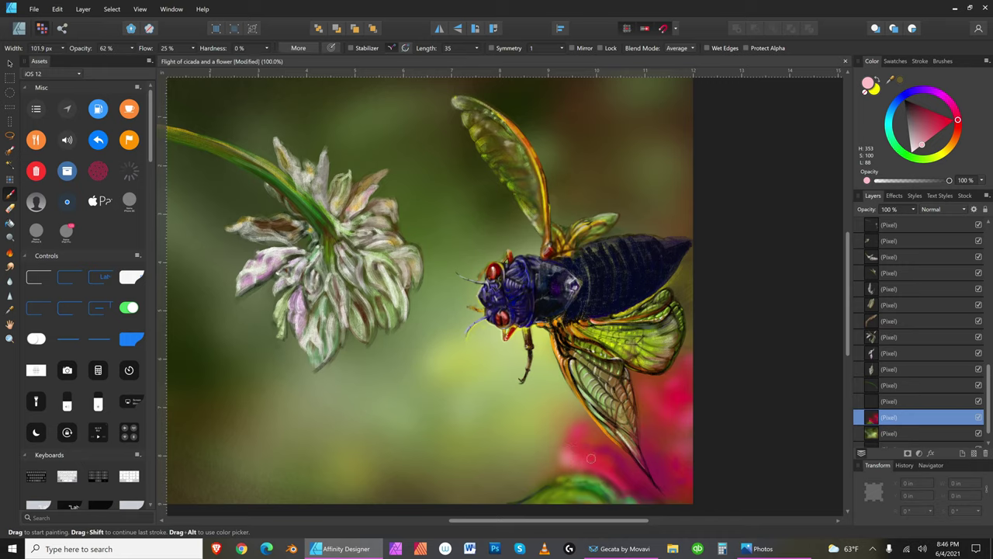
key("bracketleft")
key("bracketleft")
key("bracketleft")
key("bracketleft")
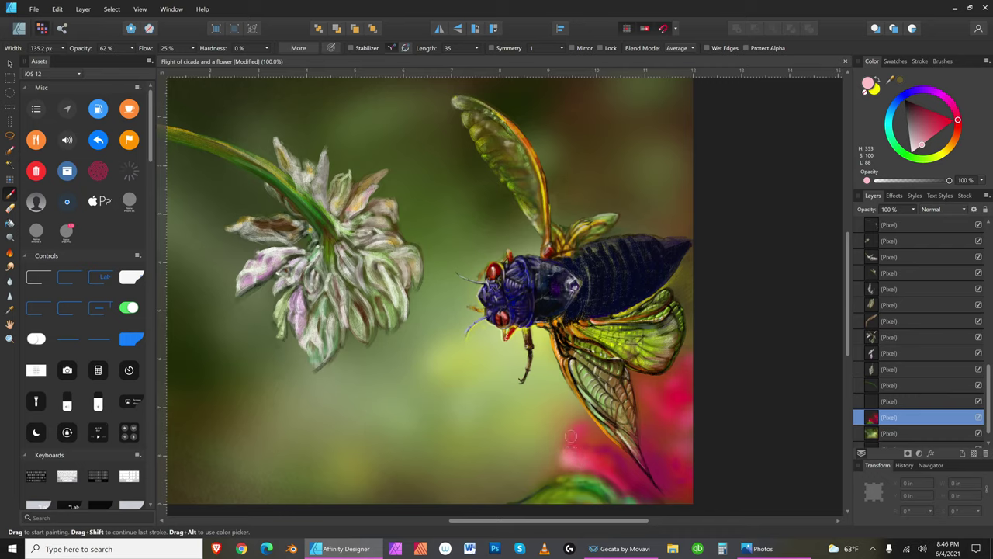
key("bracketleft")
key("bracketleft")
key("bracketleft")
key("bracketleft")
key("bracketleft")
key("bracketleft")
Step: Undo the last pink brush stroke and save the document
left_click(57, 8)
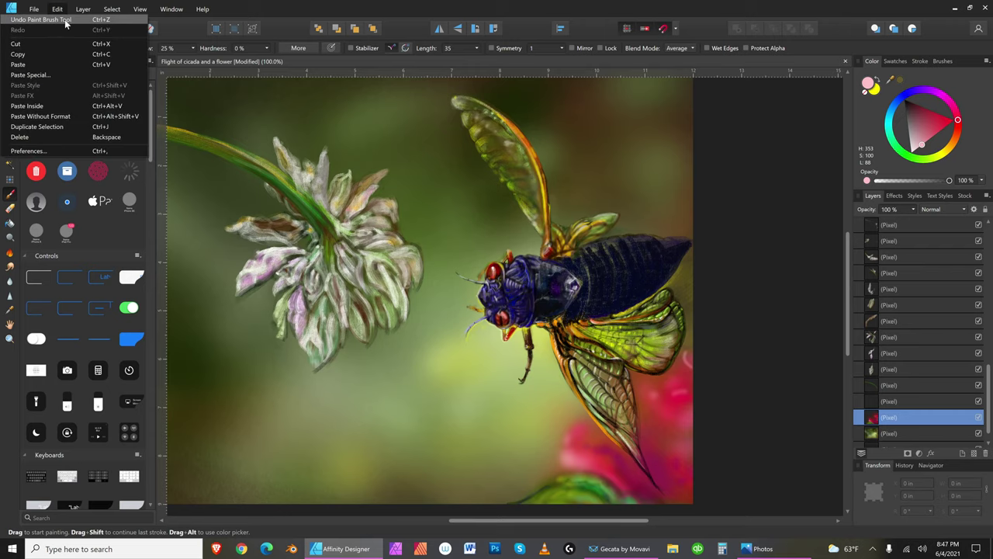
left_click(59, 20)
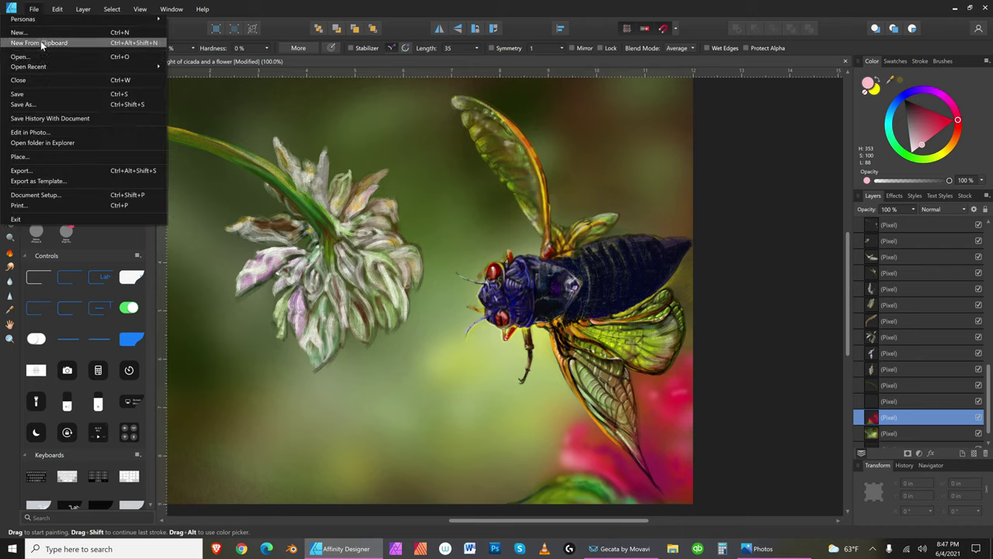
left_click(33, 92)
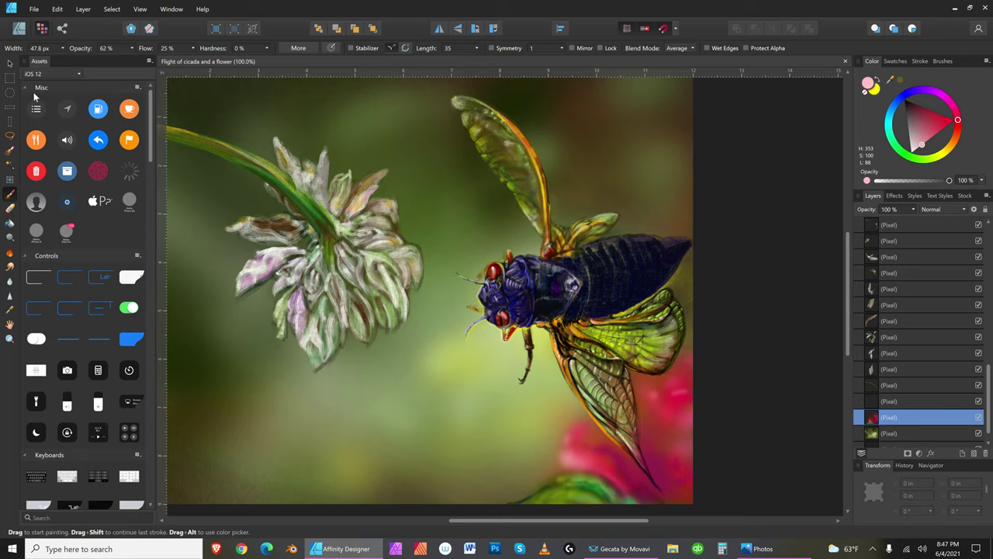
Step: Add a pixel layer above the red blossom layer and set a pale pink brush (H 353, S 64, L 87) with 32% opacity and 4% flow
left_click(974, 453)
left_click(920, 142)
left_click_drag(920, 147, 927, 143)
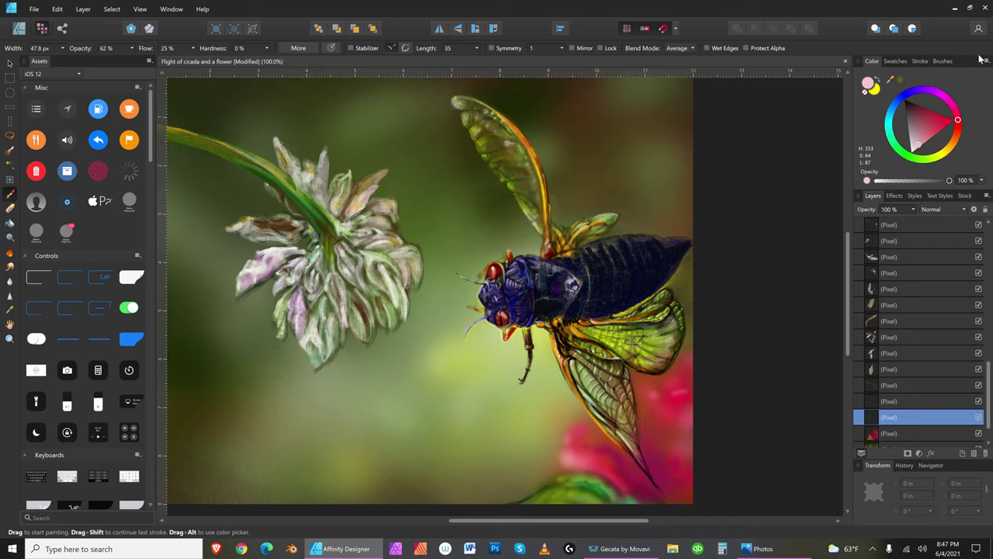
left_click_drag(132, 49, 112, 58)
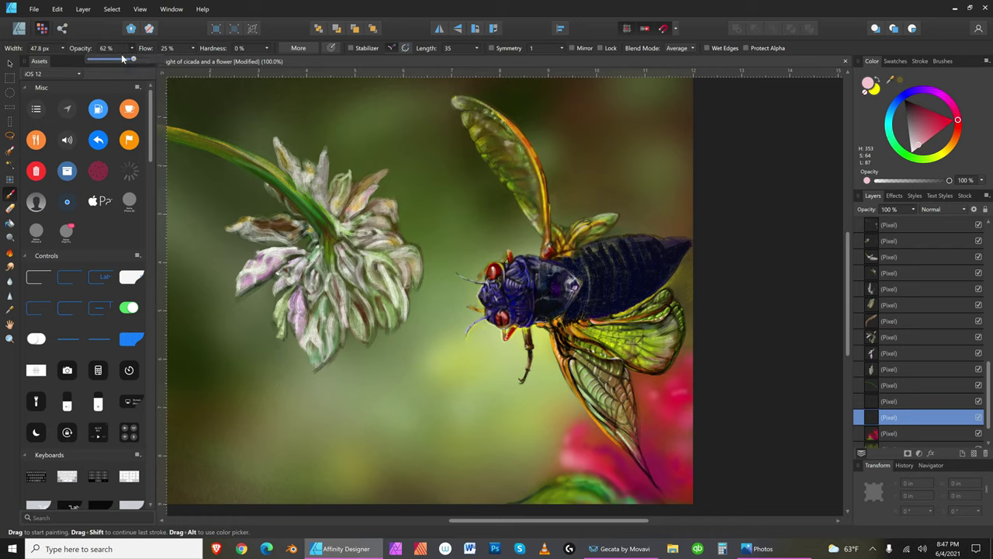
left_click(193, 48)
left_click(180, 64)
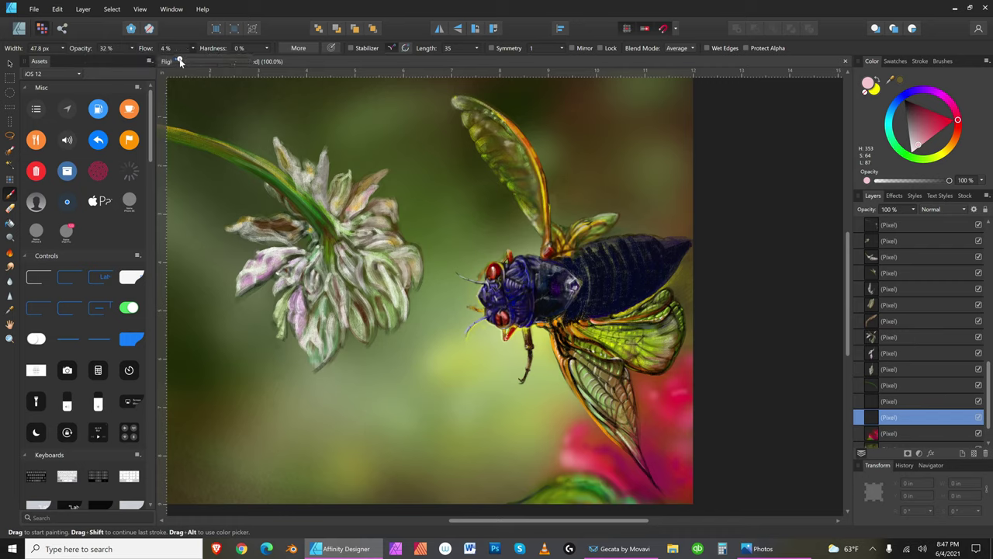
left_click(698, 472)
Step: Brush a faint pale pink haze around the leaf and red blossom, with brush widths from about 447 down to 95 px, and save
key("bracketright")
key("bracketright")
key("bracketright")
key("bracketright")
key("bracketright")
key("bracketright")
key("bracketright")
key("bracketright")
key("bracketright")
key("bracketright")
key("bracketright")
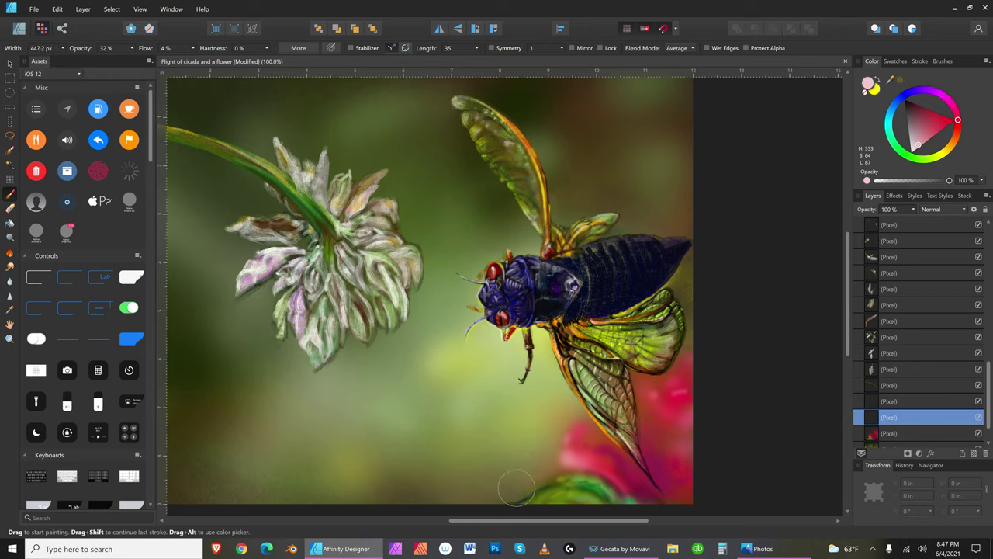
key("bracketright")
key("bracketleft")
key("bracketleft")
key("bracketleft")
key("bracketleft")
key("bracketleft")
key("bracketleft")
key("bracketleft")
key("bracketleft")
key("bracketleft")
key("bracketleft")
key("bracketright")
key("bracketright")
key("bracketright")
key("bracketright")
key("bracketright")
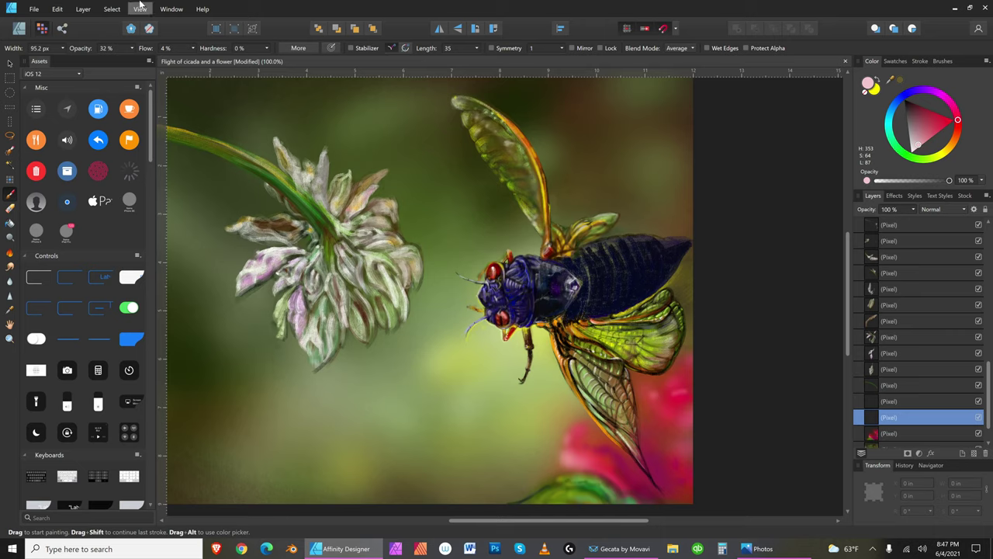
left_click(34, 9)
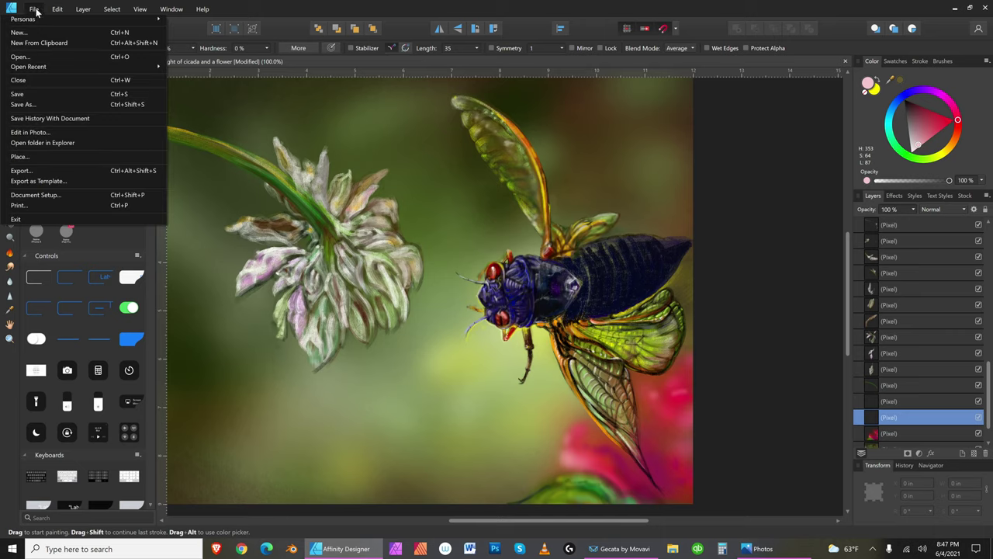
left_click(44, 94)
Step: Brush a faint pale pink haze over the background beneath the flower stem, reducing the brush width from about 1185 to 619 px
left_click(139, 9)
mouse_move(158, 21)
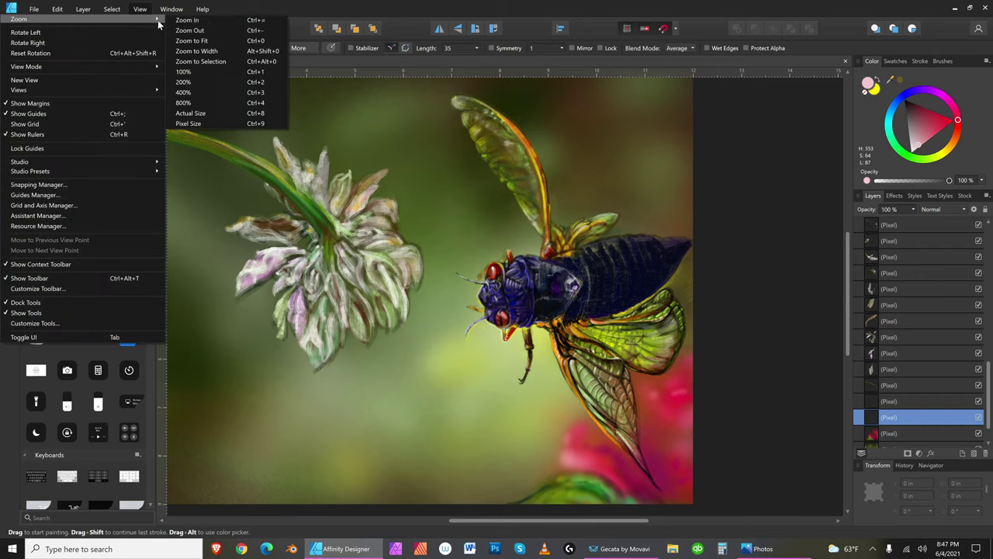
left_click(208, 42)
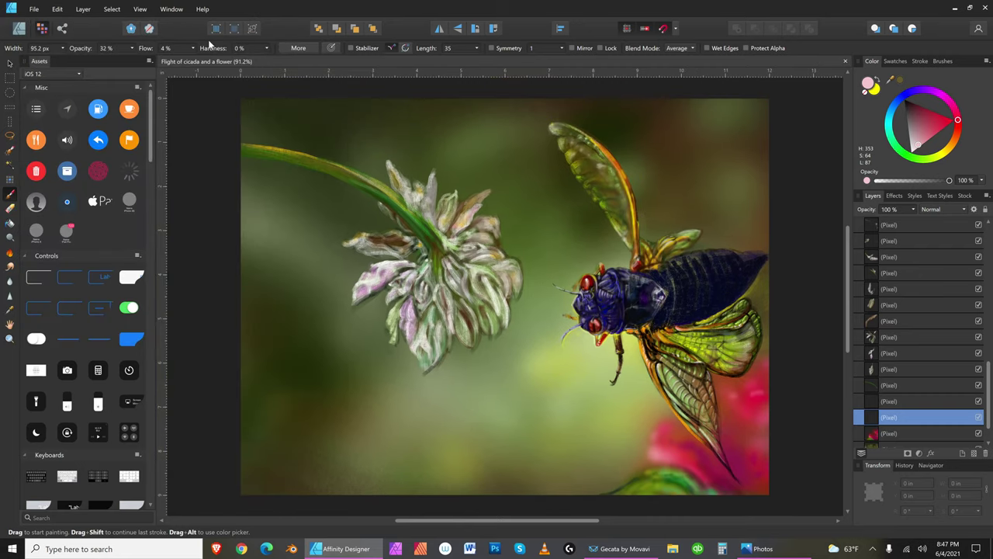
key("bracketright")
key("bracketright")
key("bracketright")
key("bracketright")
key("bracketright")
key("bracketright")
key("bracketright")
key("bracketright")
key("bracketright")
key("bracketright")
key("bracketright")
key("bracketright")
key("bracketright")
key("bracketright")
key("bracketright")
key("bracketright")
key("bracketright")
key("bracketright")
key("bracketright")
key("bracketright")
key("bracketright")
key("bracketright")
key("bracketright")
key("bracketright")
key("bracketright")
key("bracketright")
key("bracketright")
key("bracketleft")
key("bracketleft")
key("bracketleft")
key("bracketleft")
key("bracketleft")
key("bracketleft")
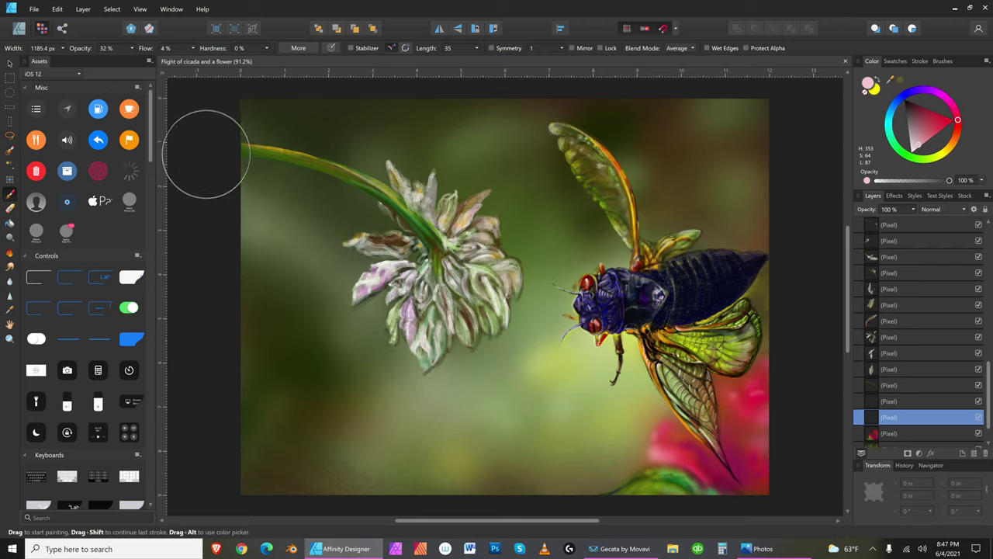
key("bracketleft")
key("bracketleft")
key("bracketleft")
key("bracketleft")
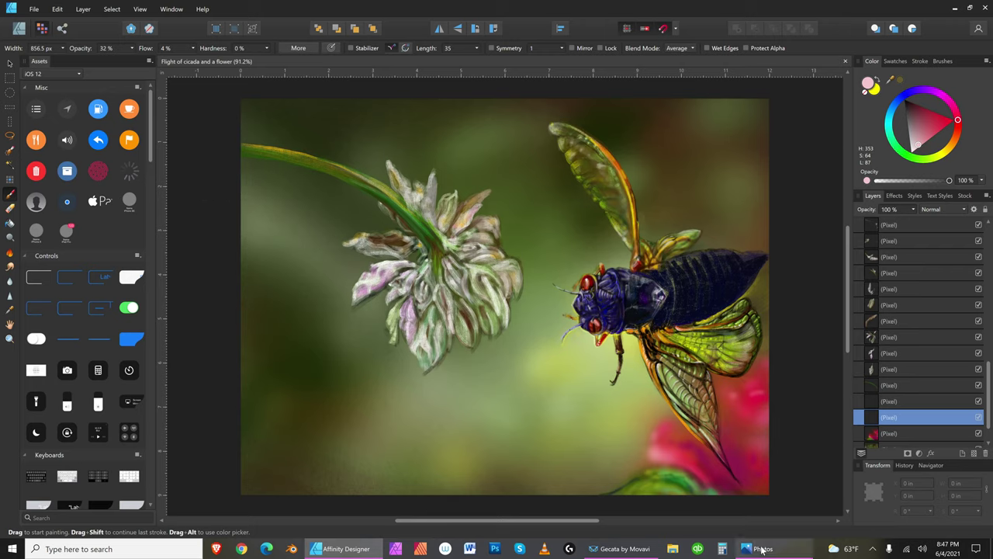
mouse_move(763, 548)
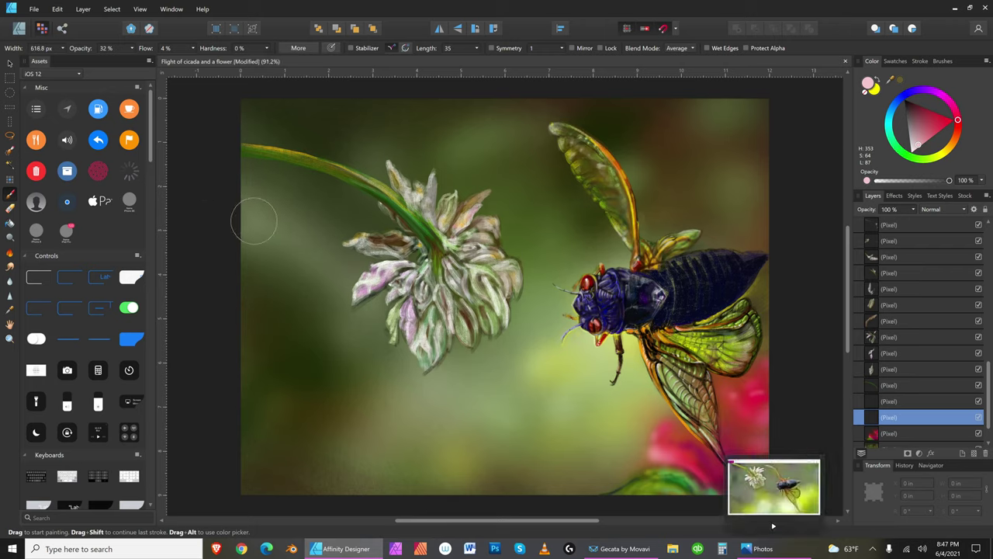
Step: Brush a faint pale pink haze over the green leaf and red blossom, varying the brush width between about 712 and 2338 px
key("bracketright")
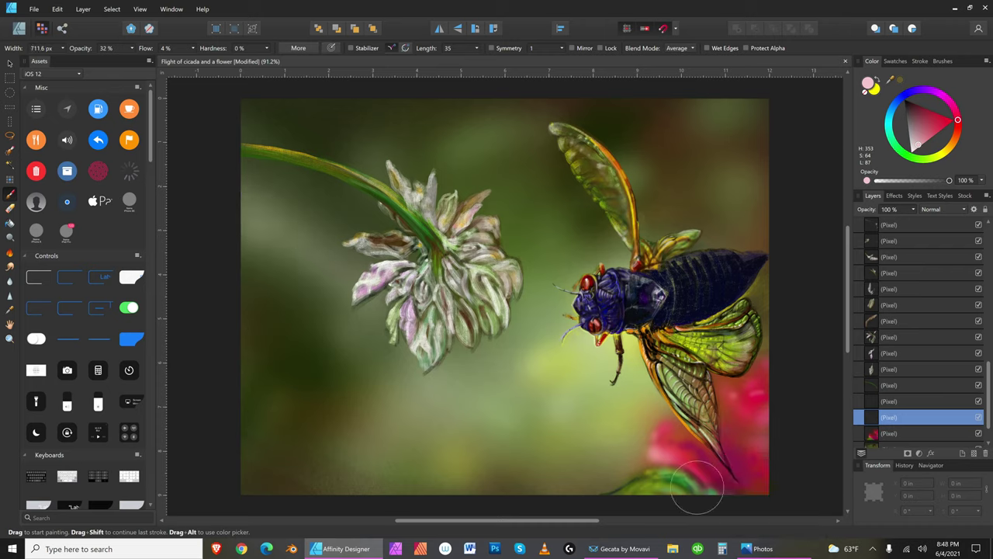
key("bracketleft")
key("bracketright")
key("bracketright")
key("bracketleft")
key("bracketright")
key("bracketright")
key("bracketright")
key("bracketright")
key("bracketright")
key("bracketright")
key("bracketright")
key("bracketright")
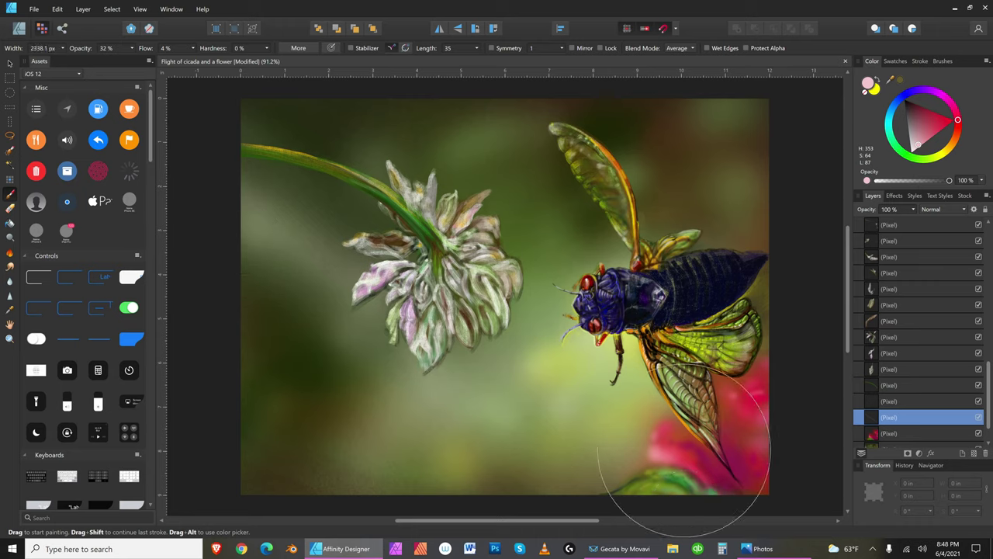
key("bracketright")
key("bracketright")
key("bracketright")
key("bracketleft")
key("bracketleft")
key("bracketleft")
key("bracketleft")
key("bracketleft")
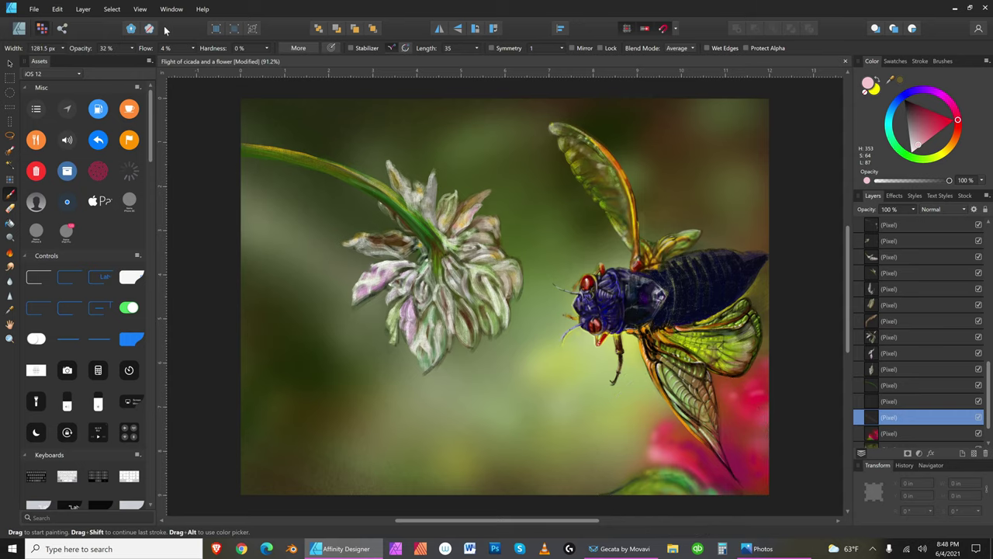
Step: Strengthen the pale pink brush to 48% opacity and 32% flow, with a width of about 1905 px
key("bracketright")
left_click(193, 48)
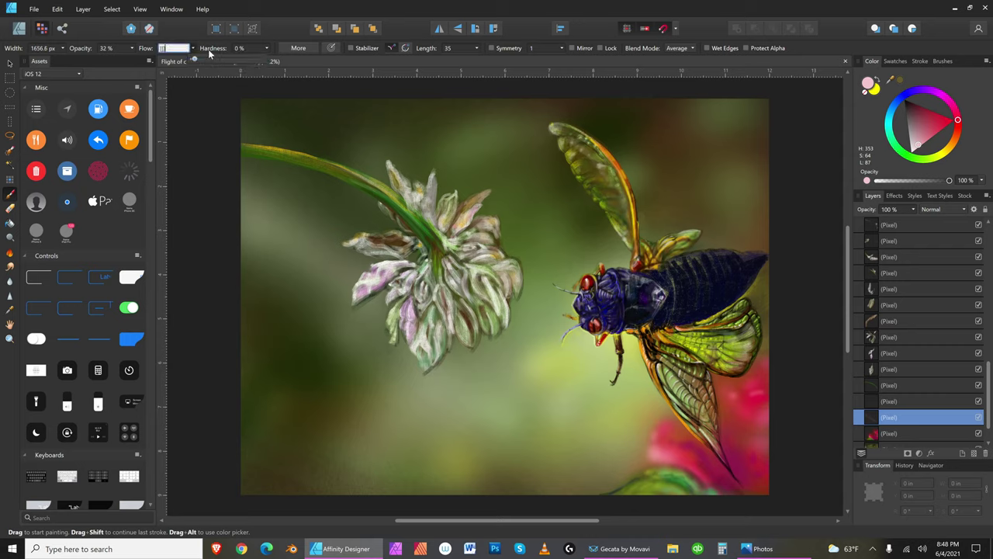
left_click_drag(211, 60, 194, 61)
key("bracketright")
left_click(193, 48)
type("32")
key("Return")
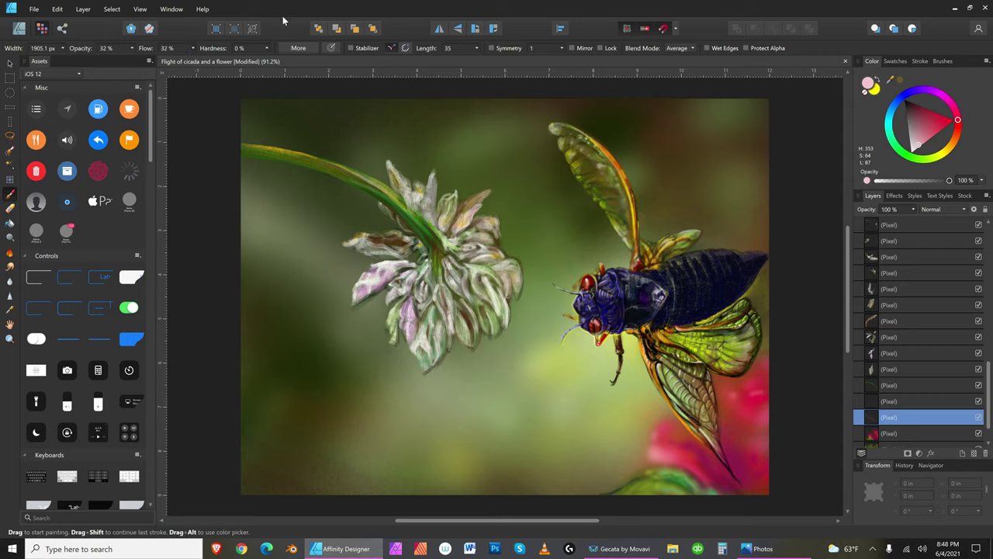
left_click(131, 48)
left_click_drag(133, 58, 145, 58)
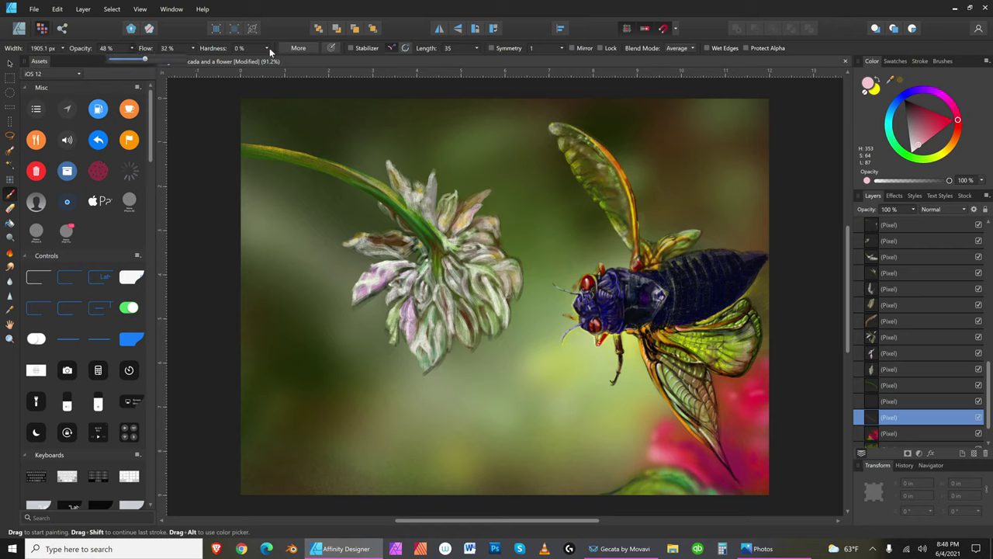
Step: Add a pixel layer, brush a diagonal pale pink haze behind the flower down to the leaf at about 1228 px width, and save
key("ctrl+a")
mouse_move(233, 178)
left_mouse_down()
mouse_move(208, 179)
mouse_move(231, 173)
mouse_move(207, 161)
left_mouse_up()
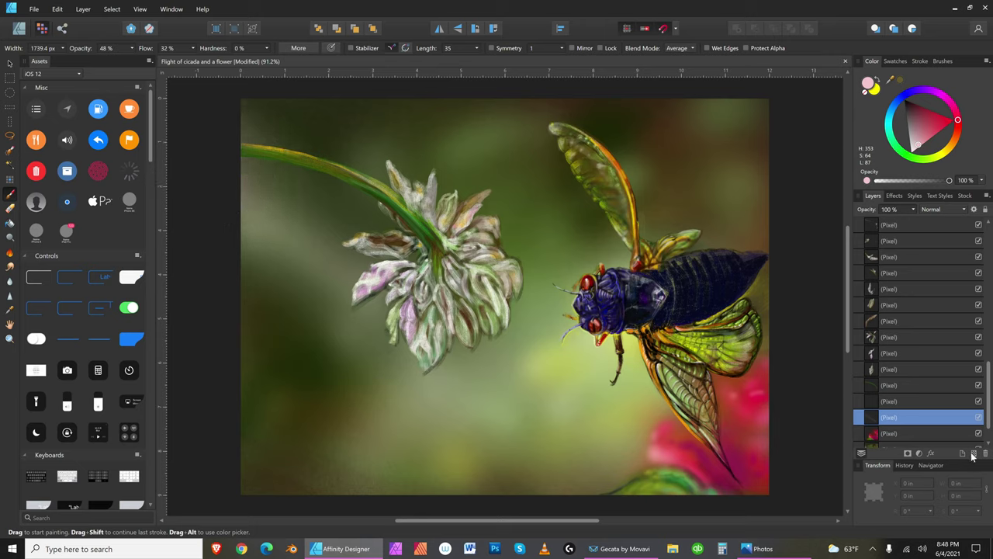
mouse_move(232, 193)
left_mouse_down()
mouse_move(214, 177)
mouse_move(270, 225)
left_mouse_up()
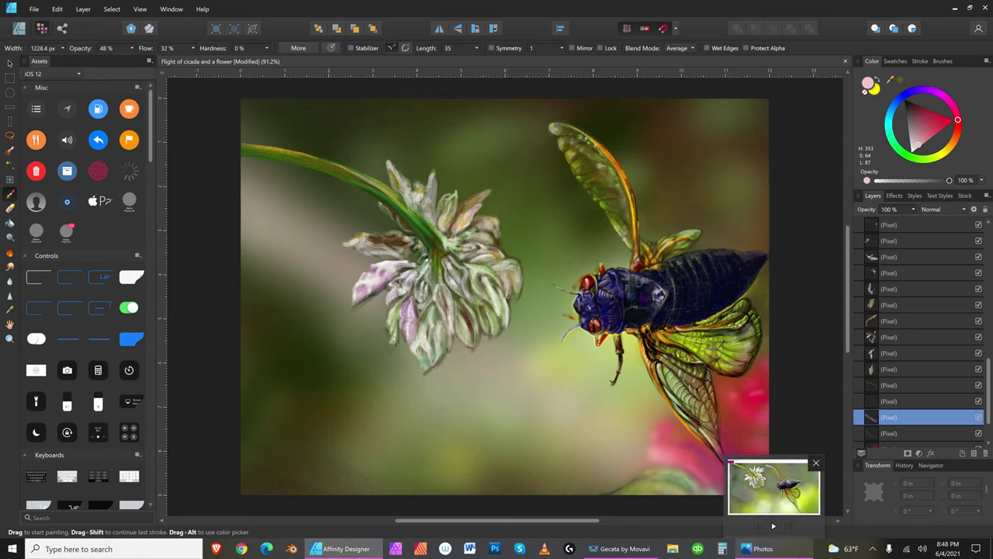
left_click(34, 8)
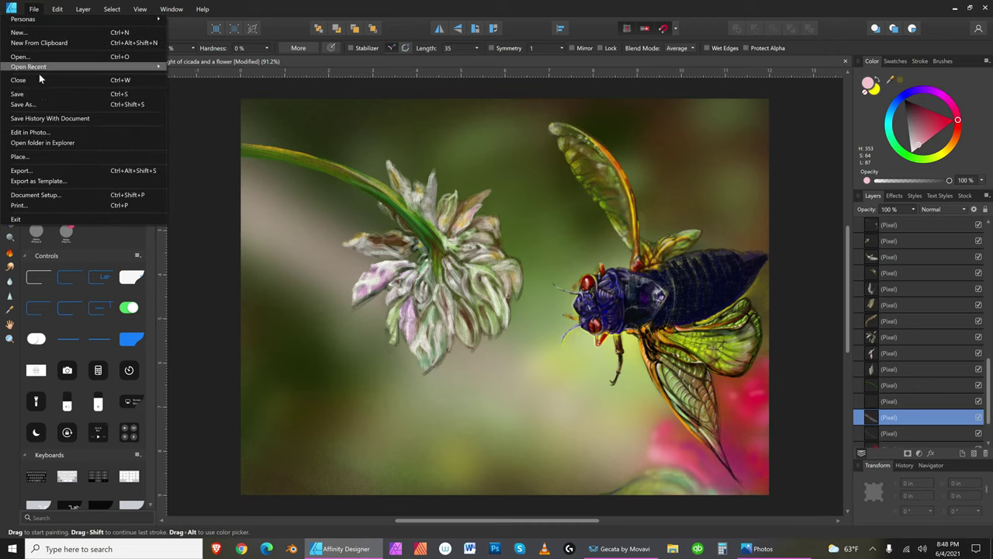
left_click(41, 93)
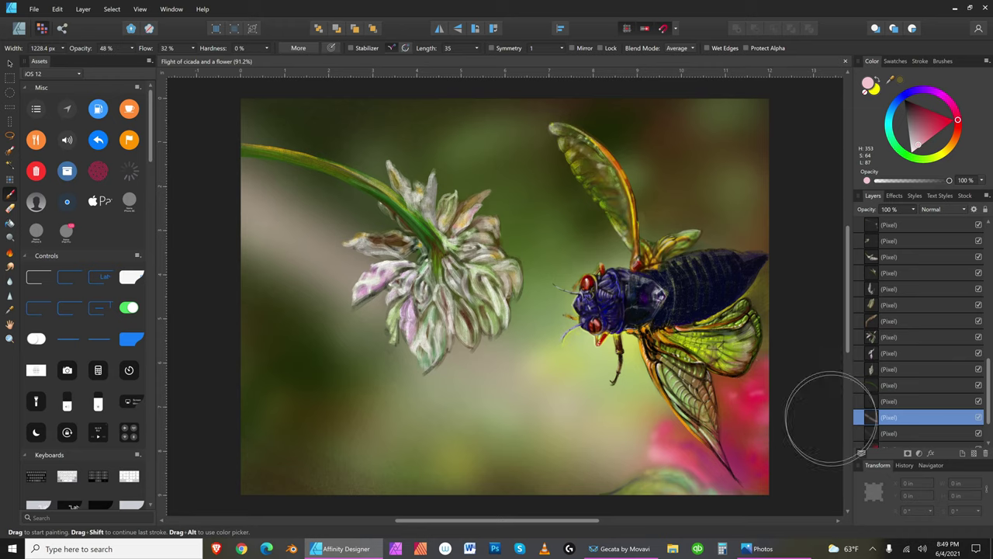
left_click(603, 552)
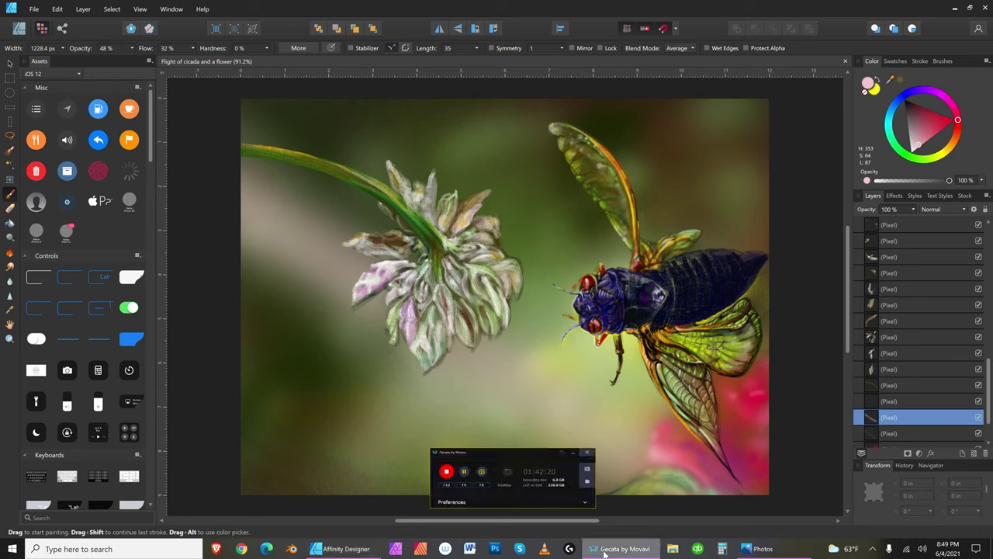
left_click(604, 553)
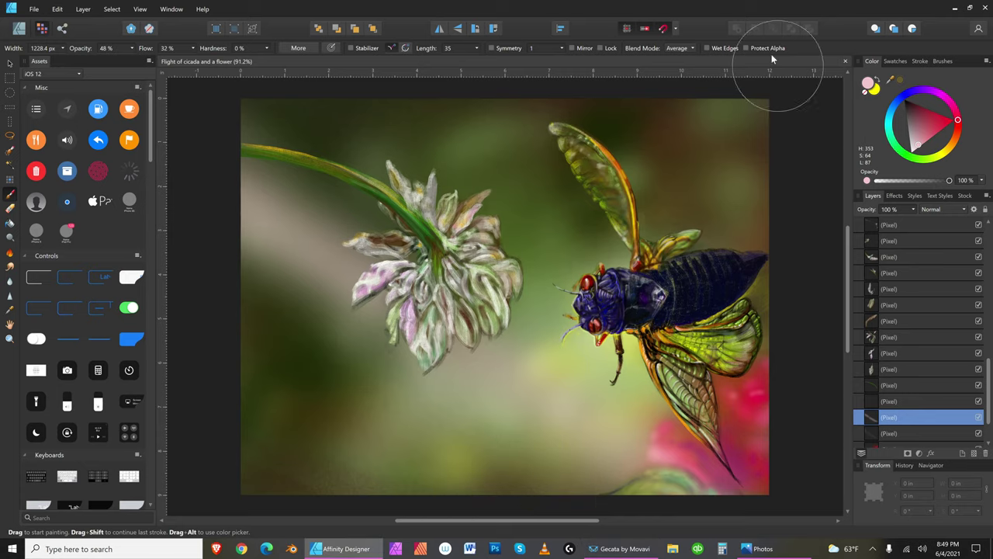
left_click(35, 9)
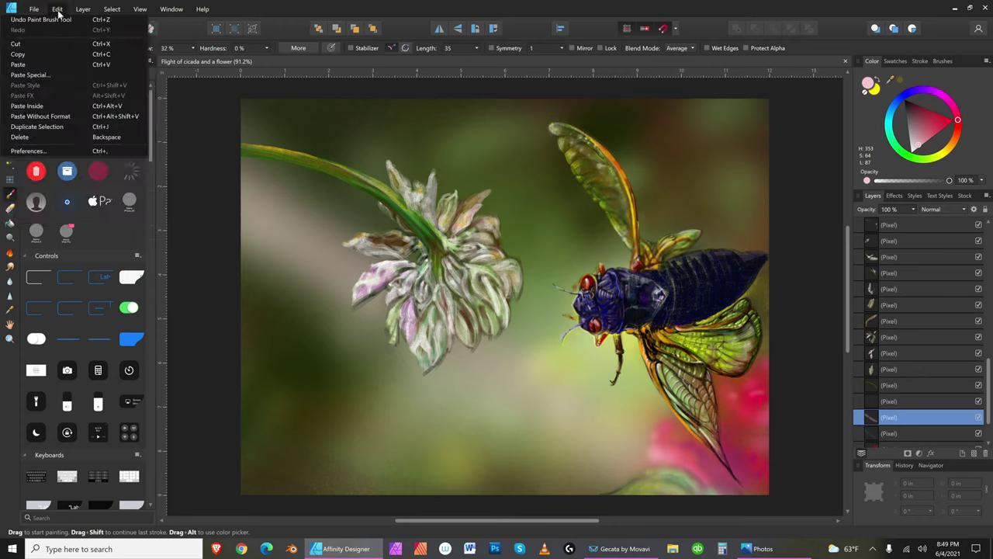
mouse_move(78, 9)
mouse_move(33, 10)
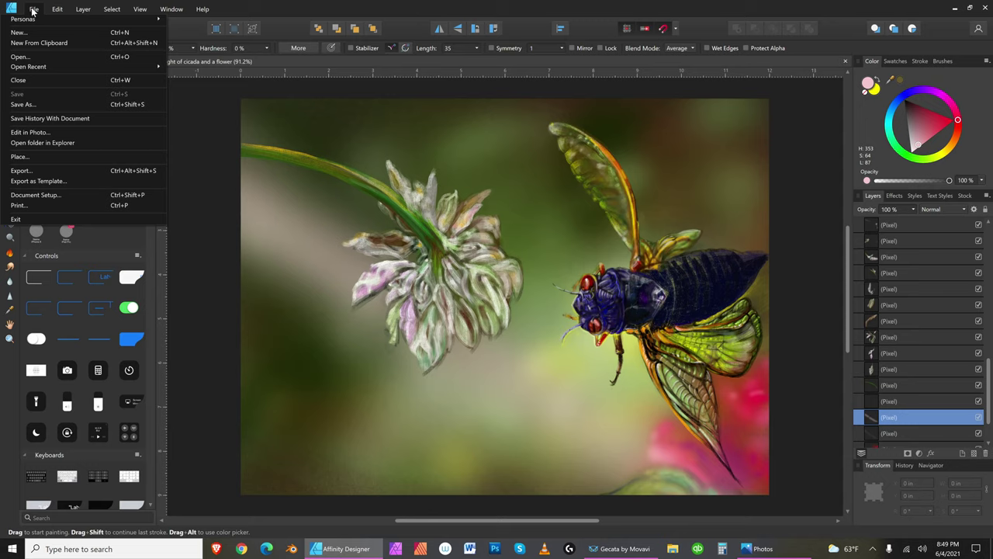
Step: Set up a best-quality JPEG export of the whole document with a new pixel width and proceed to saving the file
left_click(32, 10)
left_click(32, 9)
left_click(56, 171)
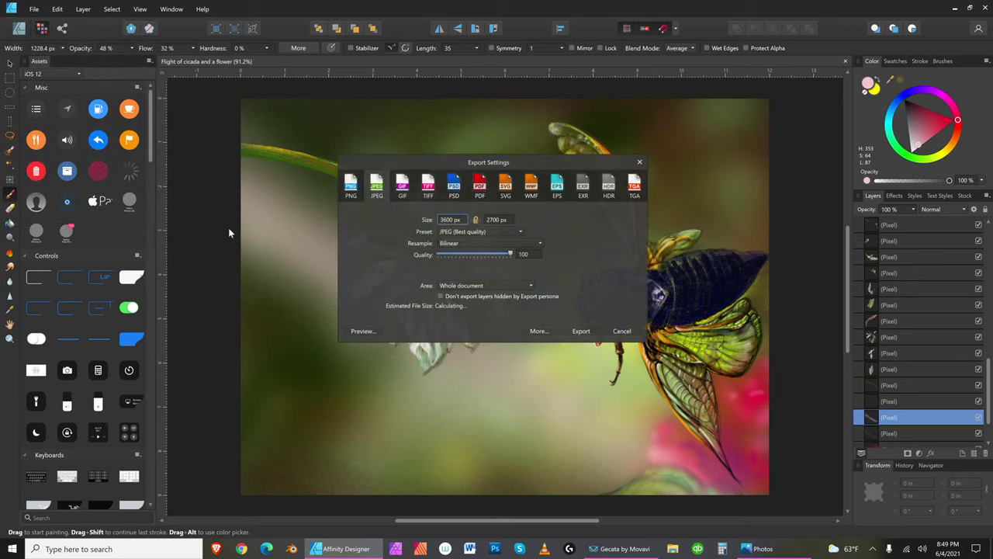
left_click(457, 220)
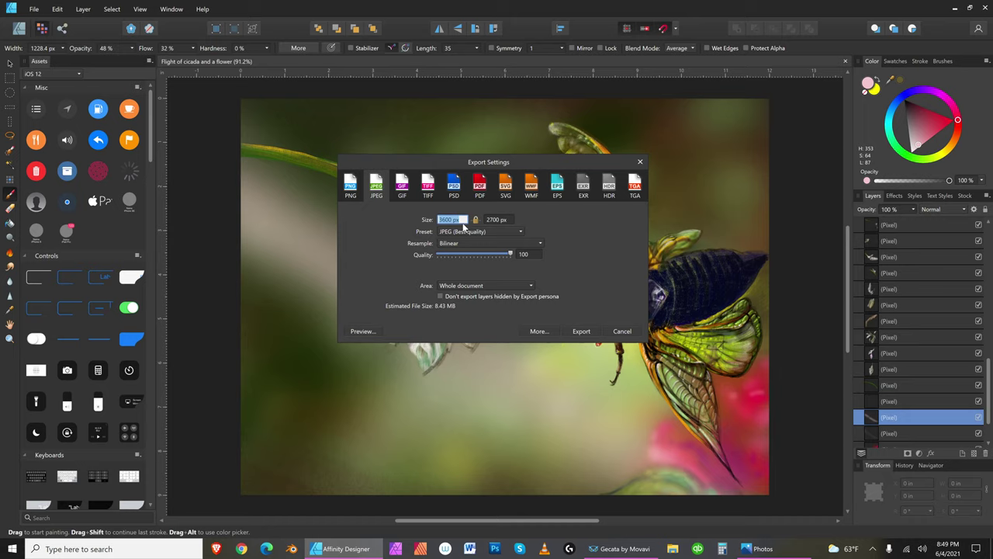
type("10009")
key("Tab")
left_click(584, 330)
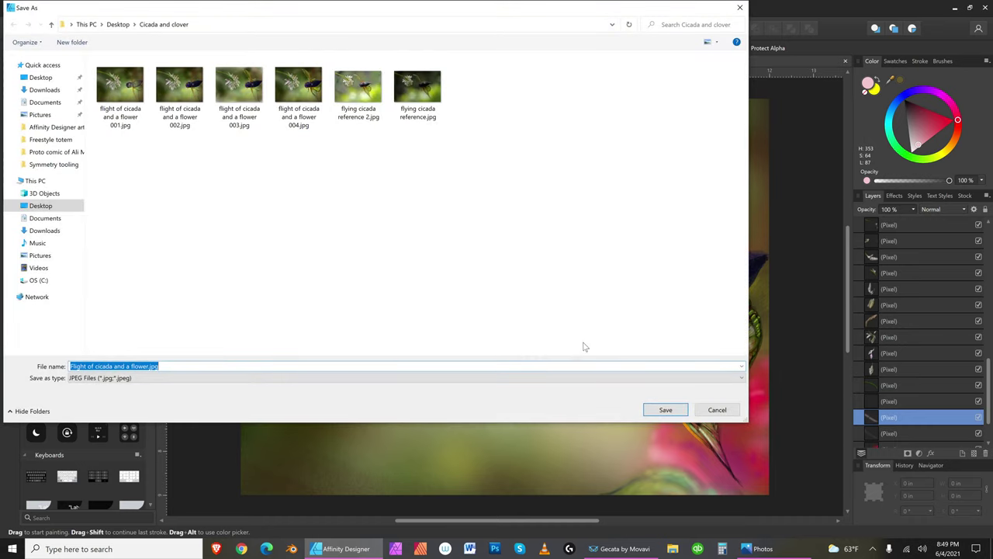
Step: Save the exported image as "flight of cicada and a flower 005.jpg" in the Cicada and clover folder
left_click(318, 99)
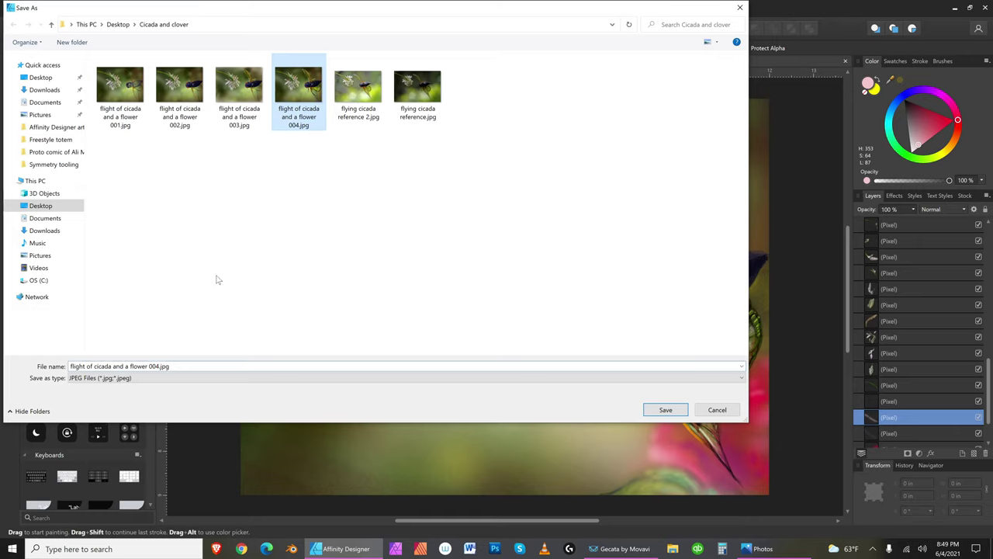
left_click(158, 366)
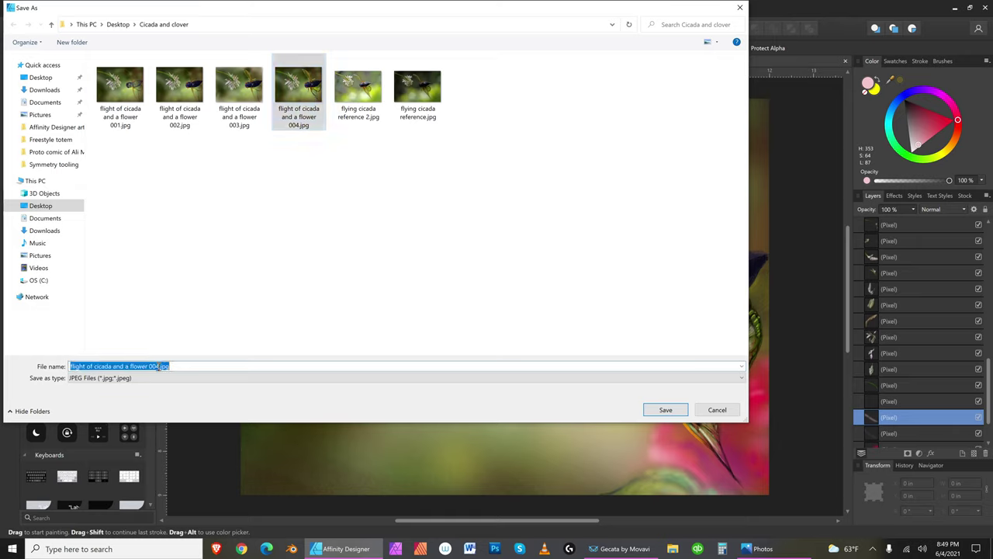
left_click(158, 366)
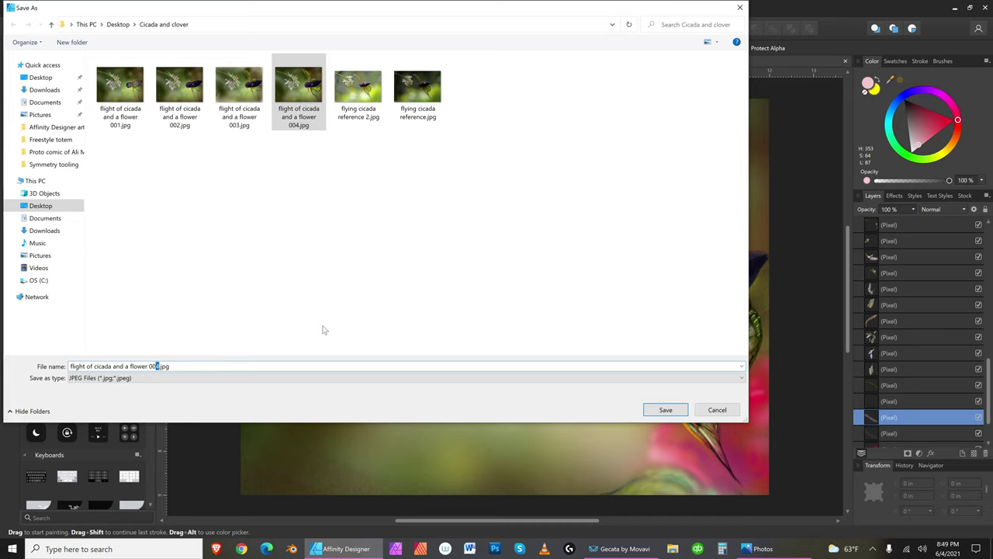
type("5")
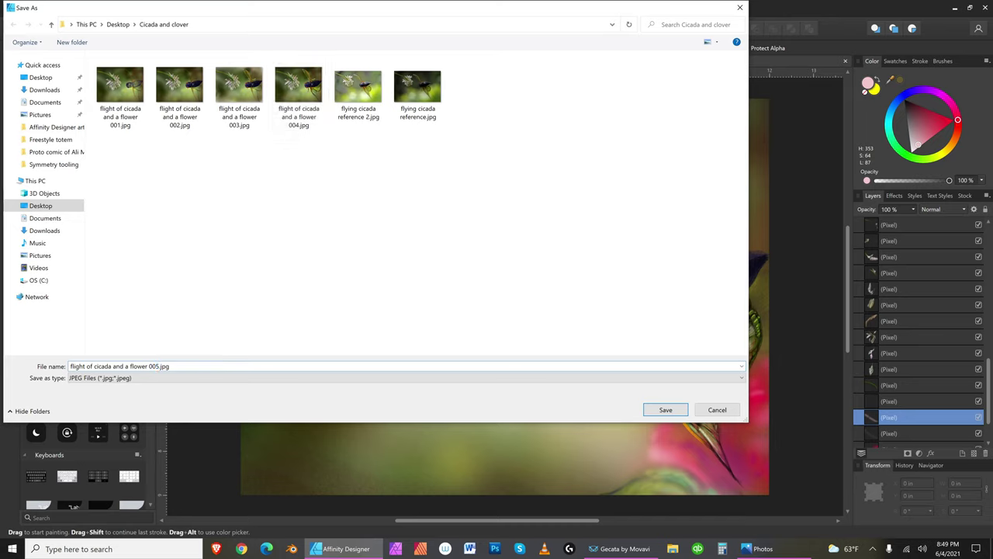
left_click(659, 411)
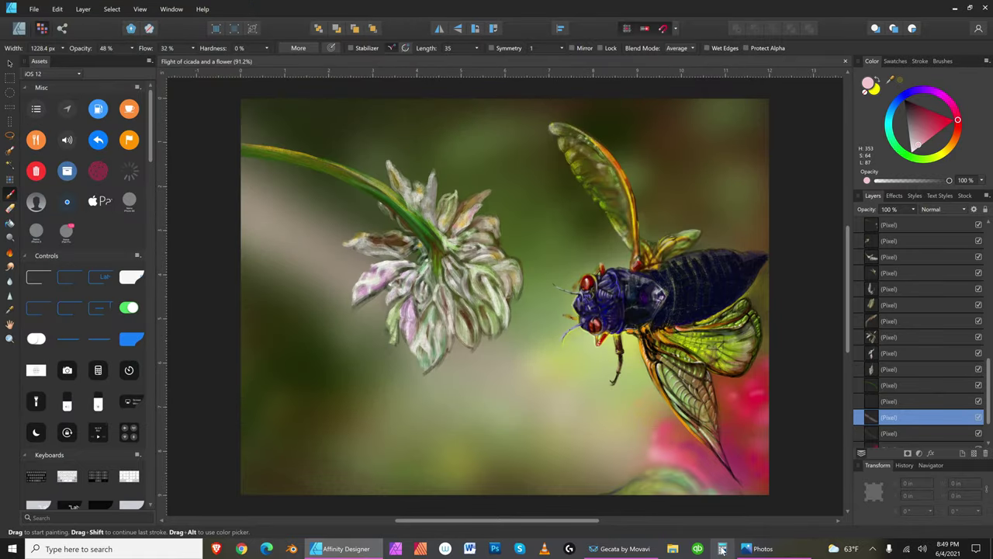
left_click(635, 551)
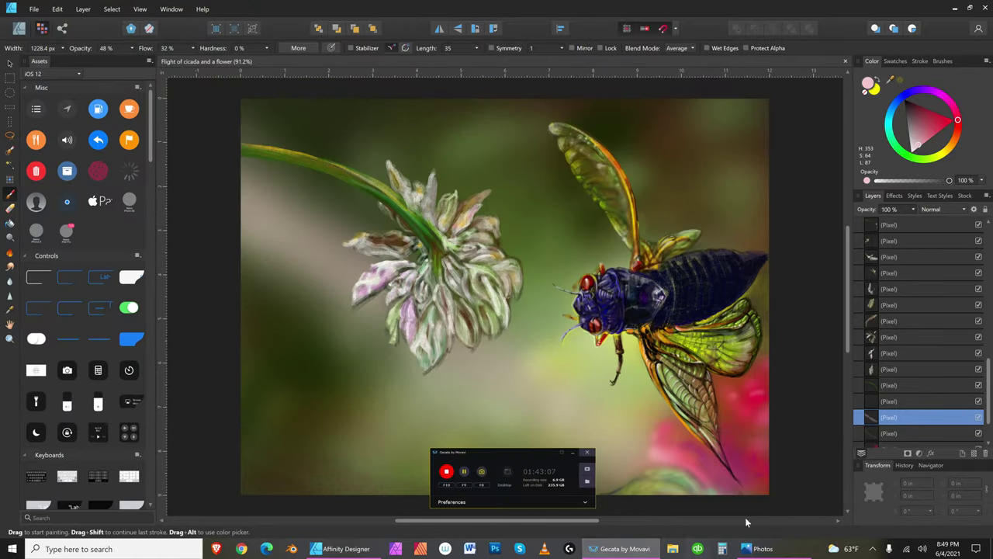
left_click(463, 472)
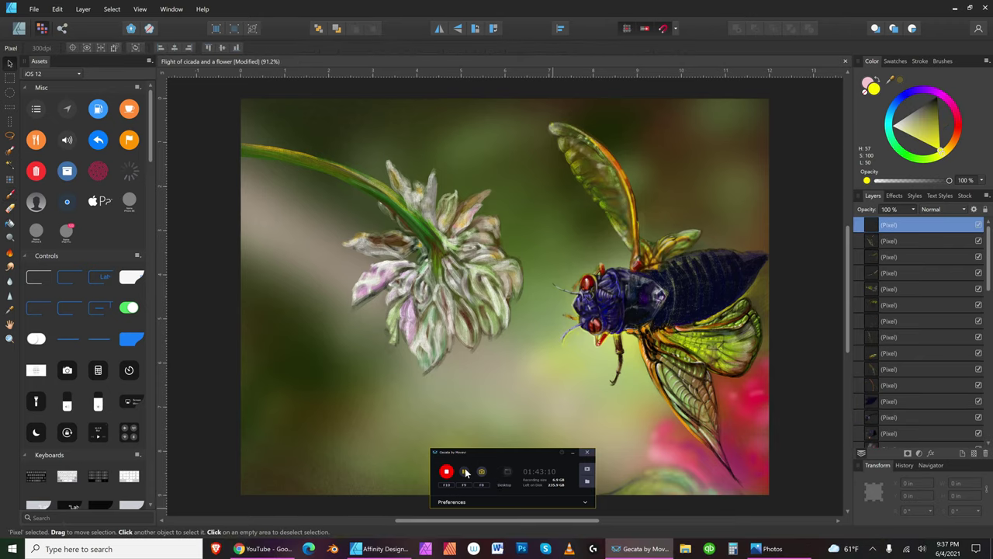